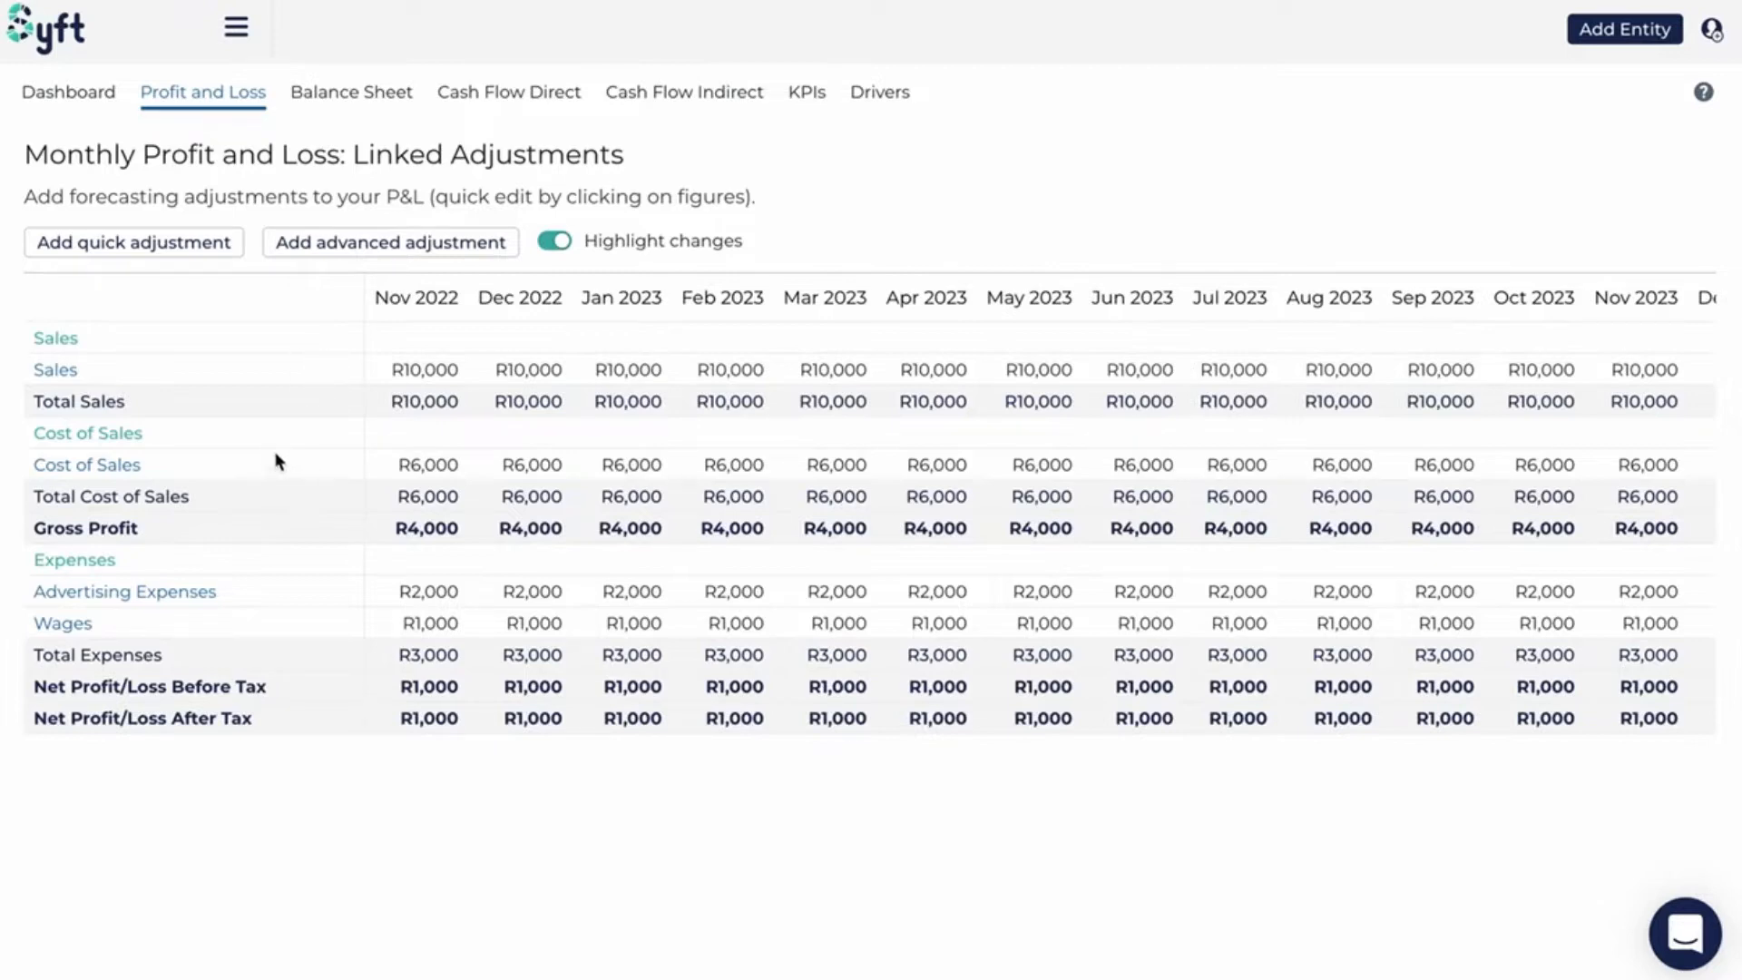
- Compare the monthly Balance Sheet forecast with the Profit and Loss forecast
left_click(327, 95)
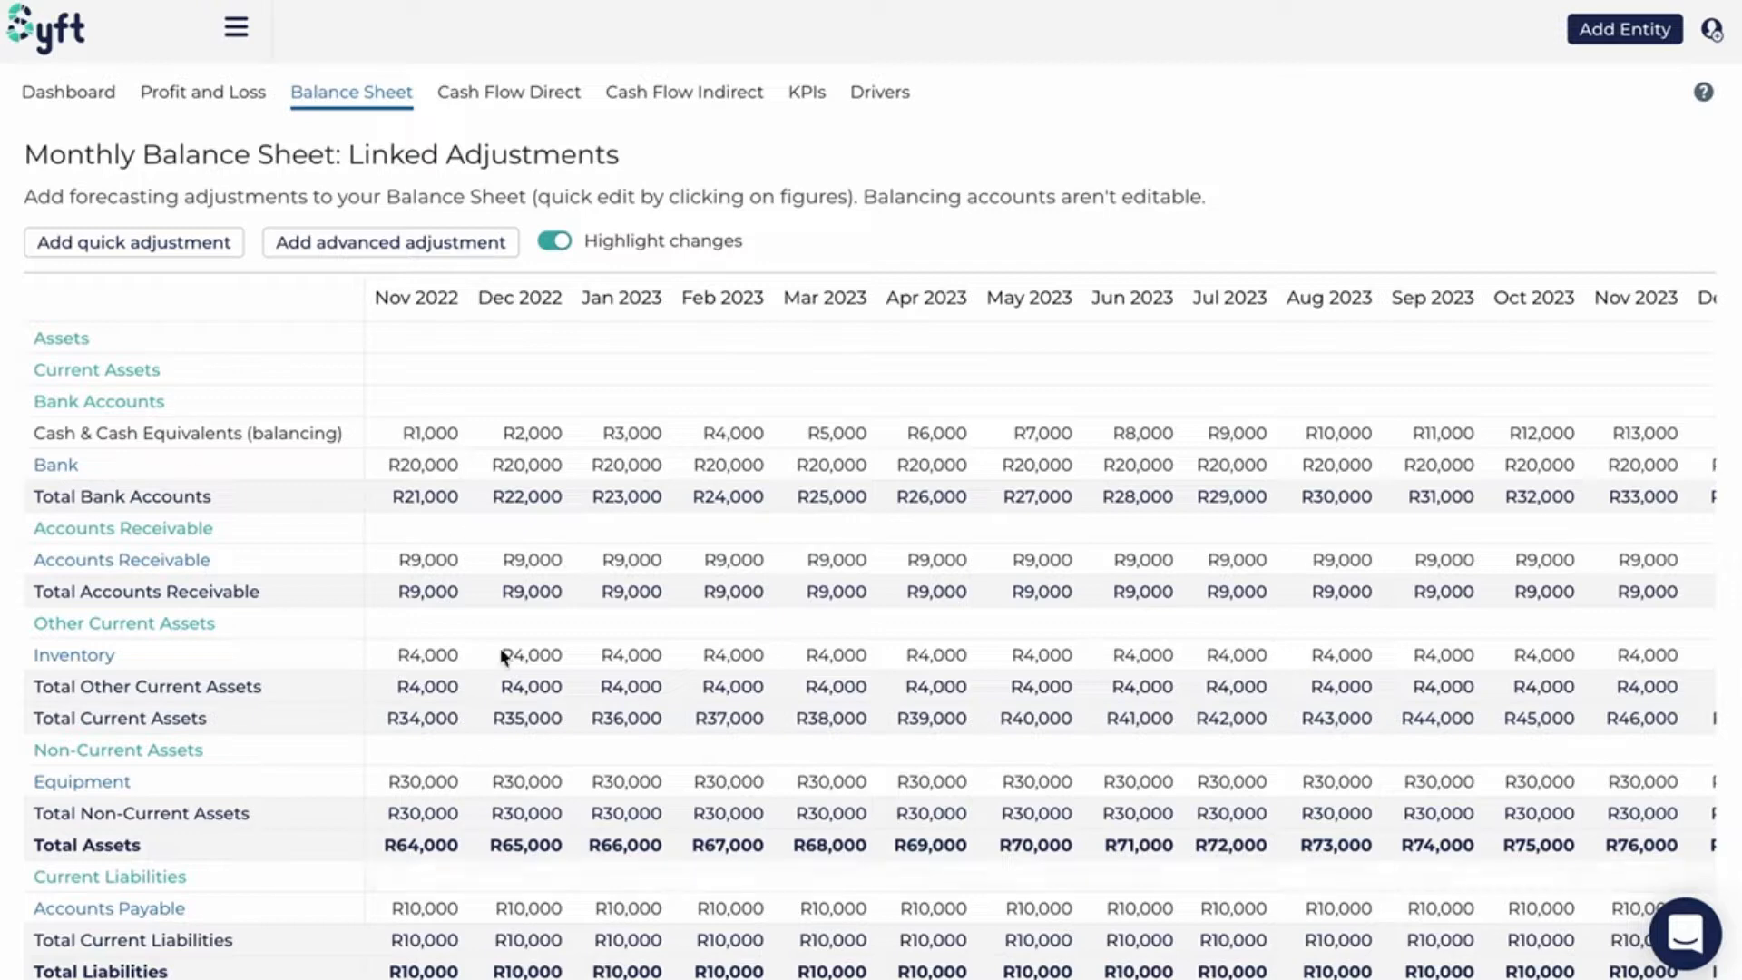
left_click(218, 98)
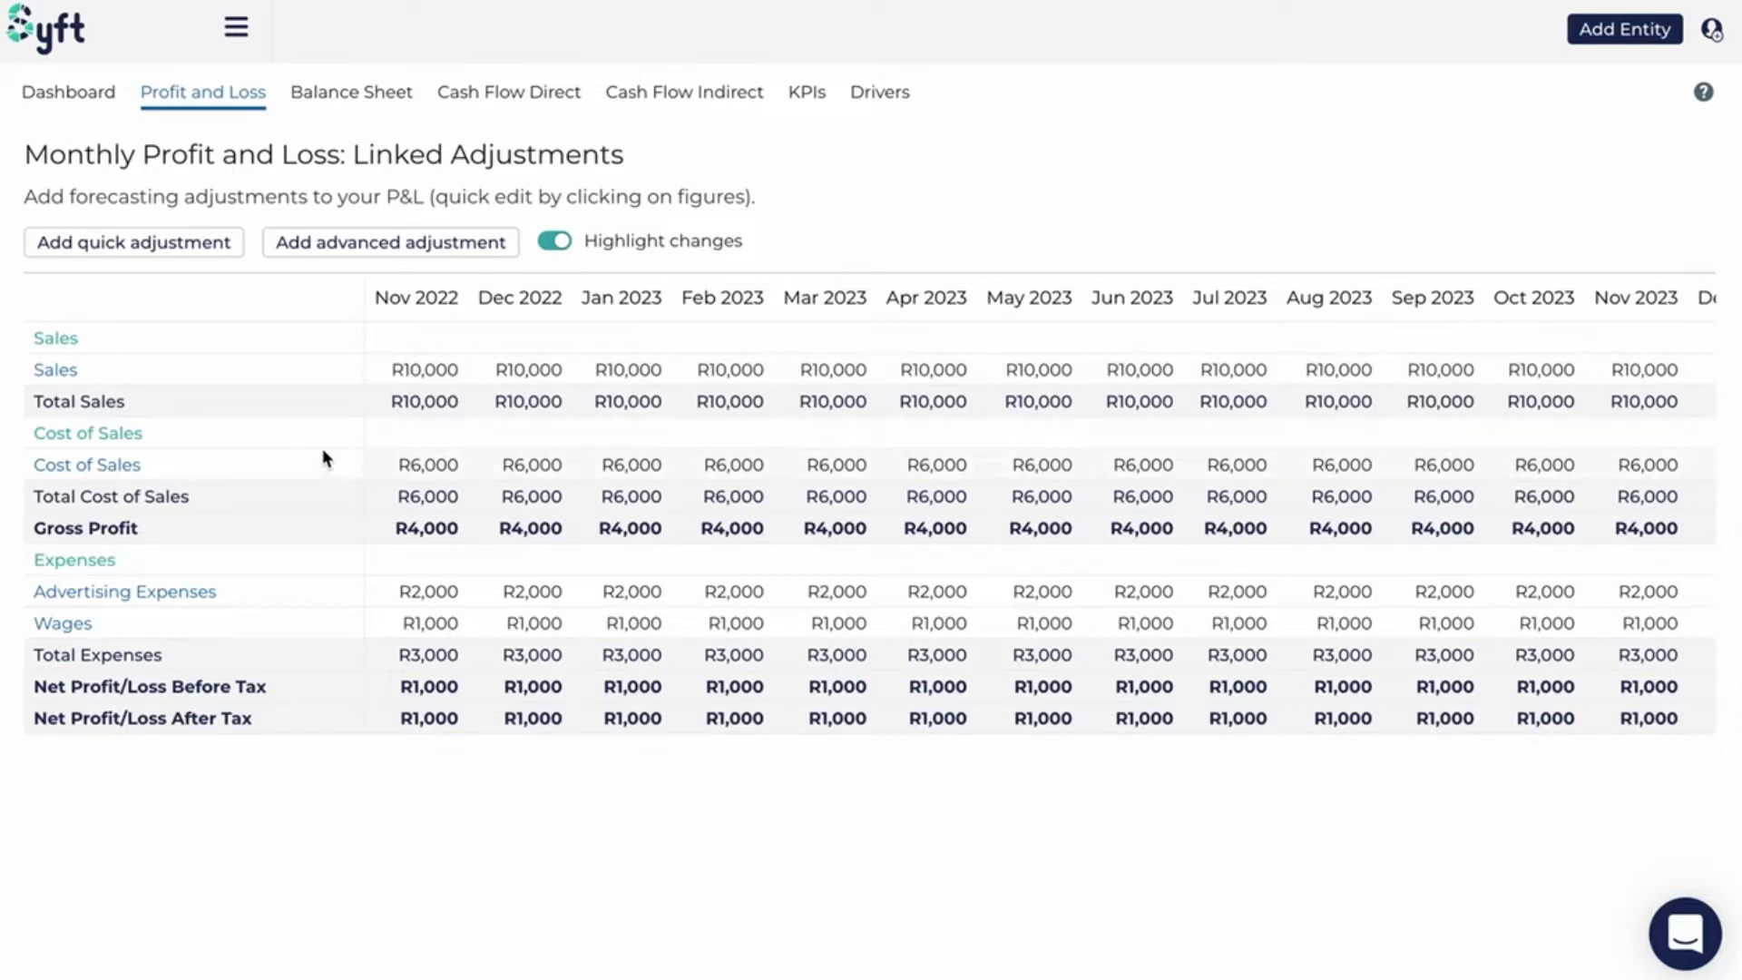
left_click(343, 92)
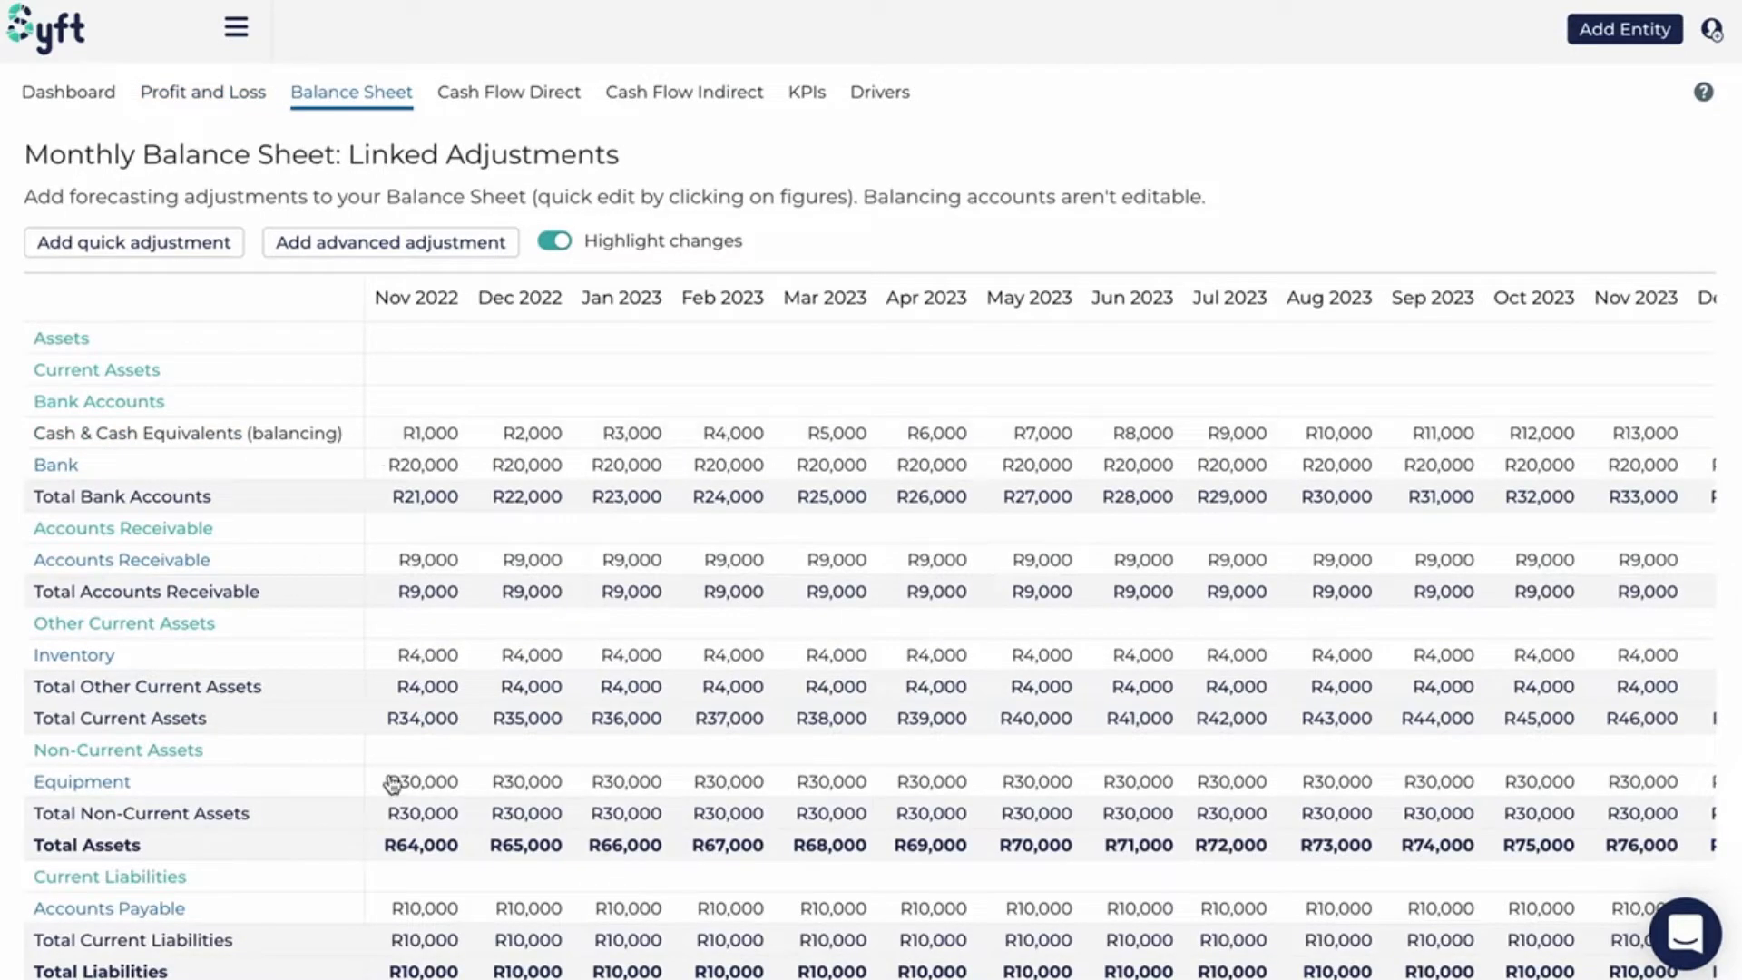
left_click(206, 105)
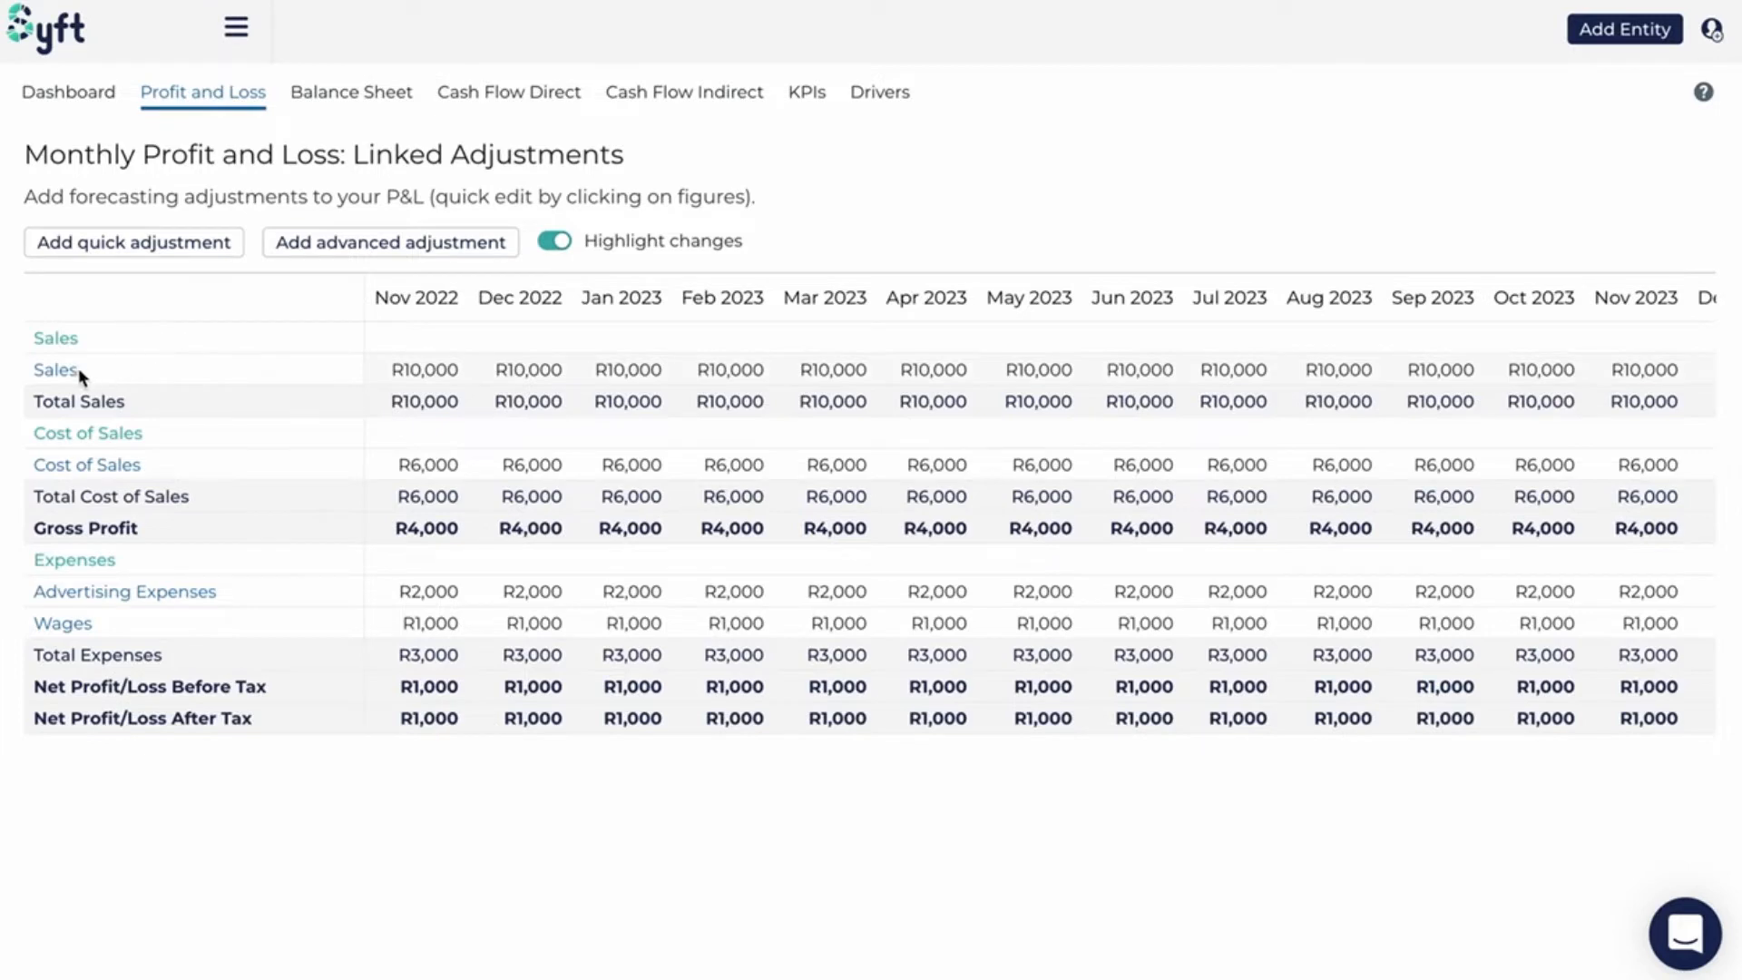
- Add a quick adjustment to the Sales account that increases the prior value by 10 percent from Nov 2022 to the end of forecast
left_click(56, 369)
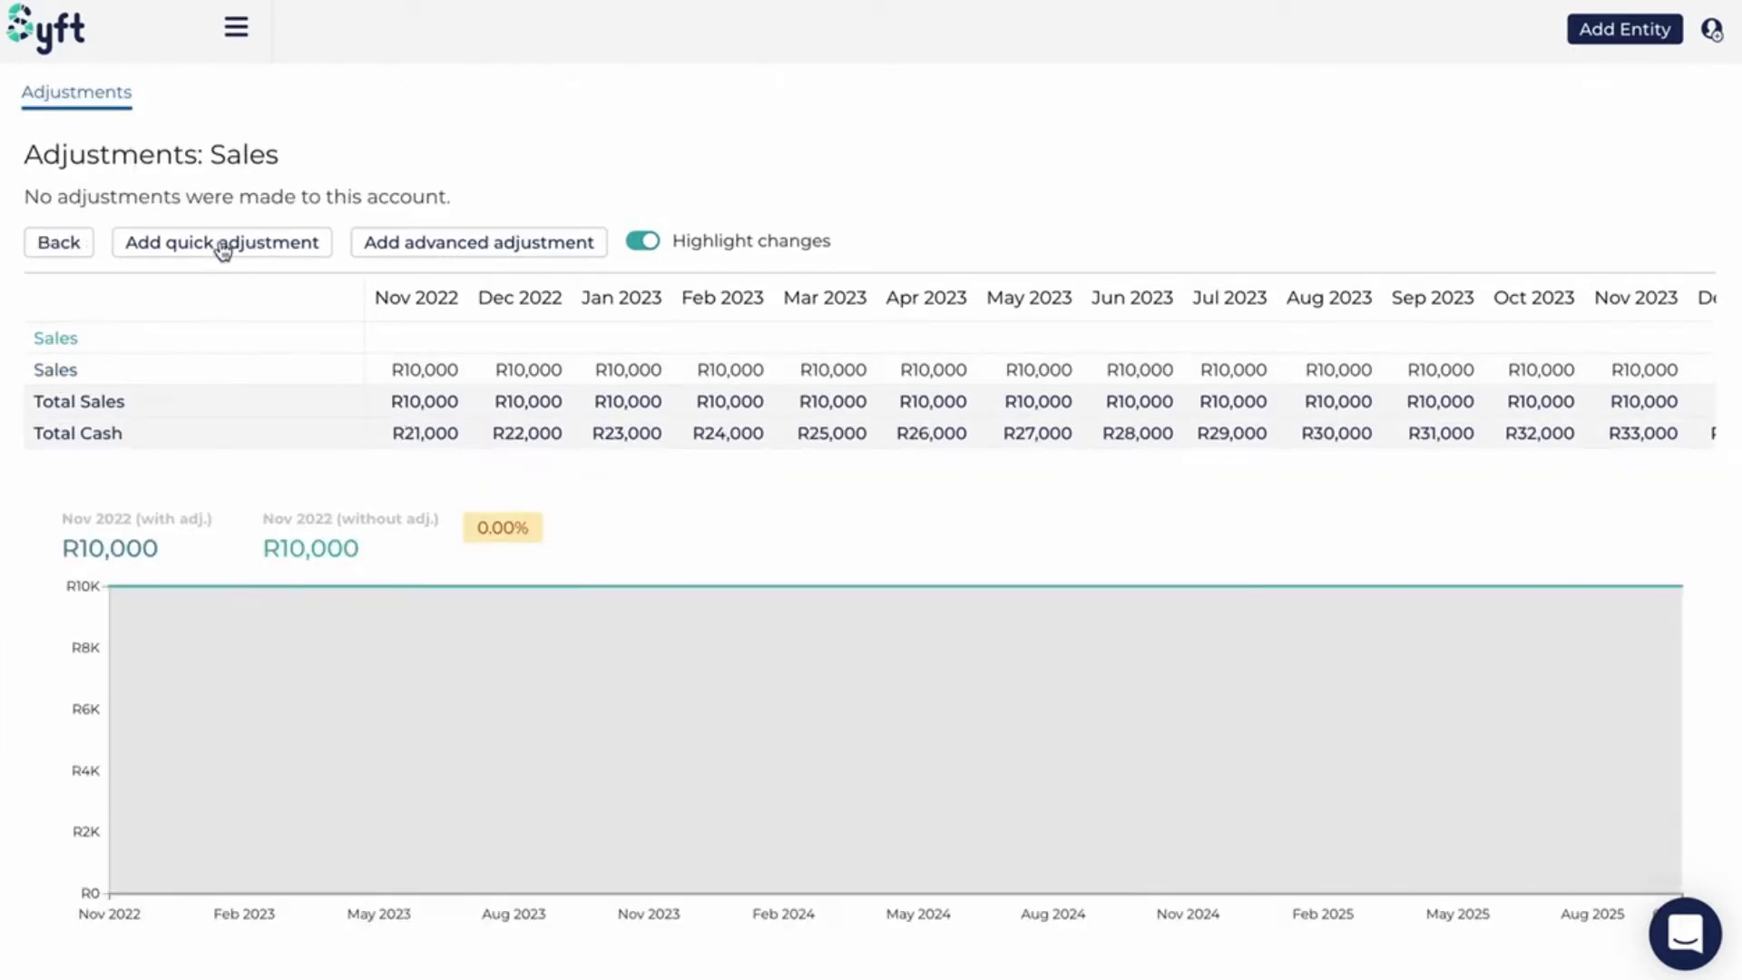
left_click(222, 243)
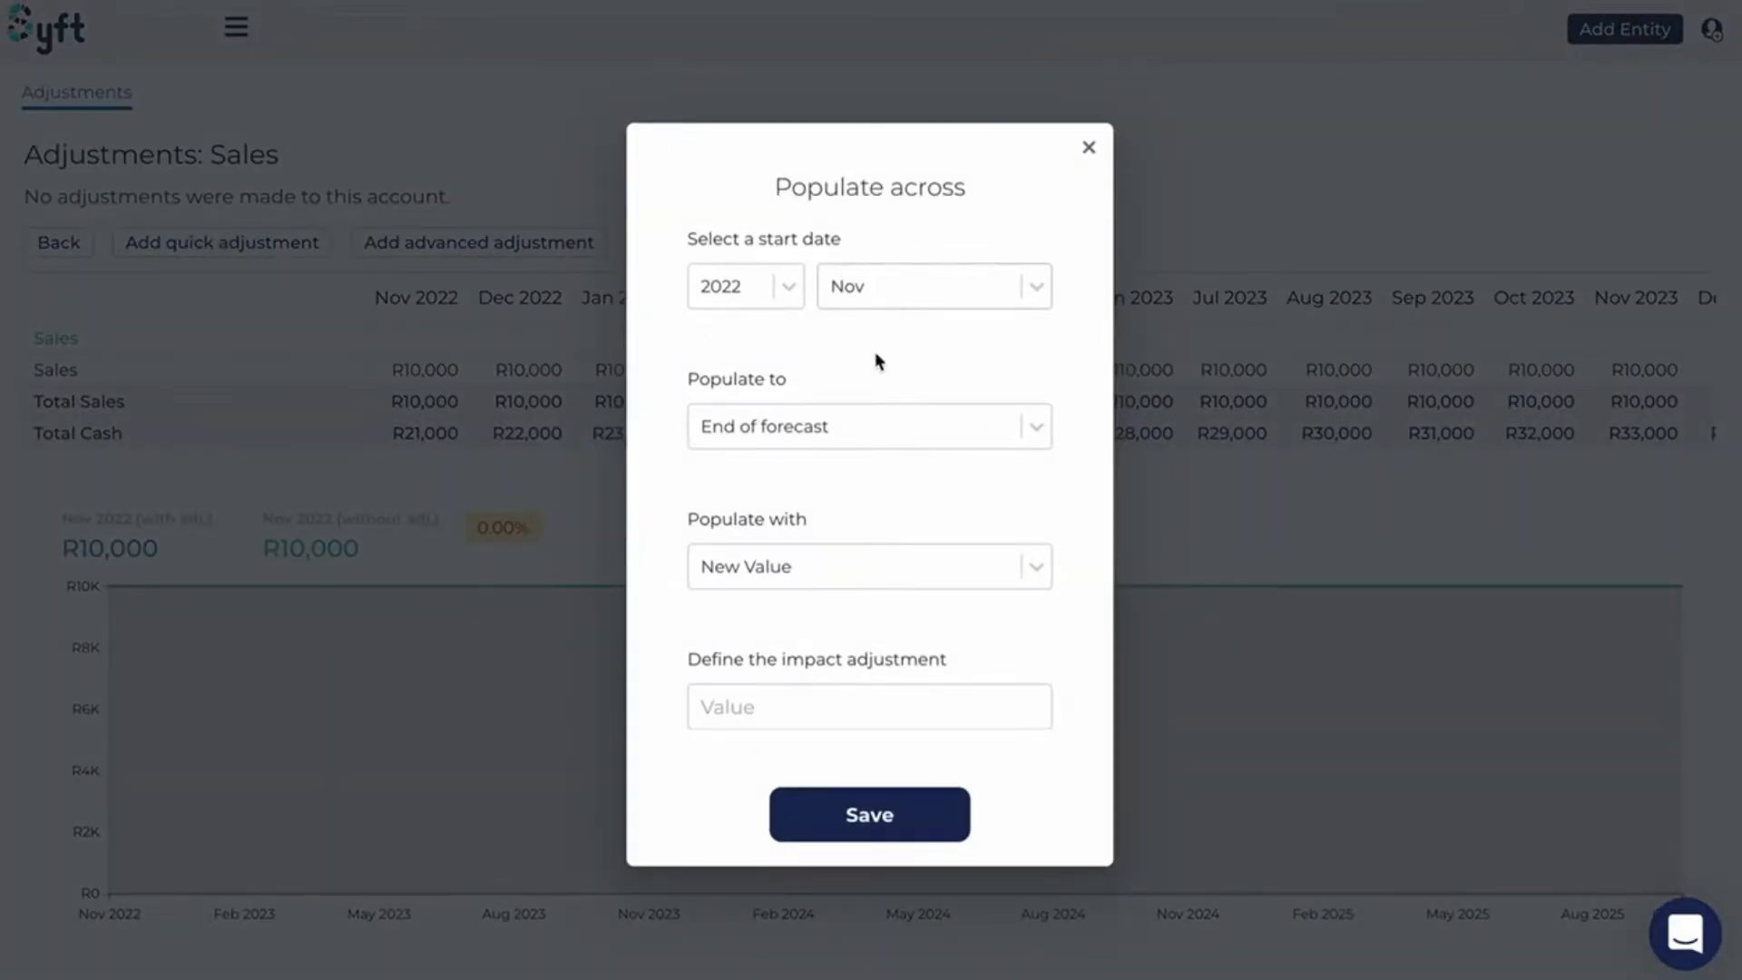
scroll(851, 571, "down", 1)
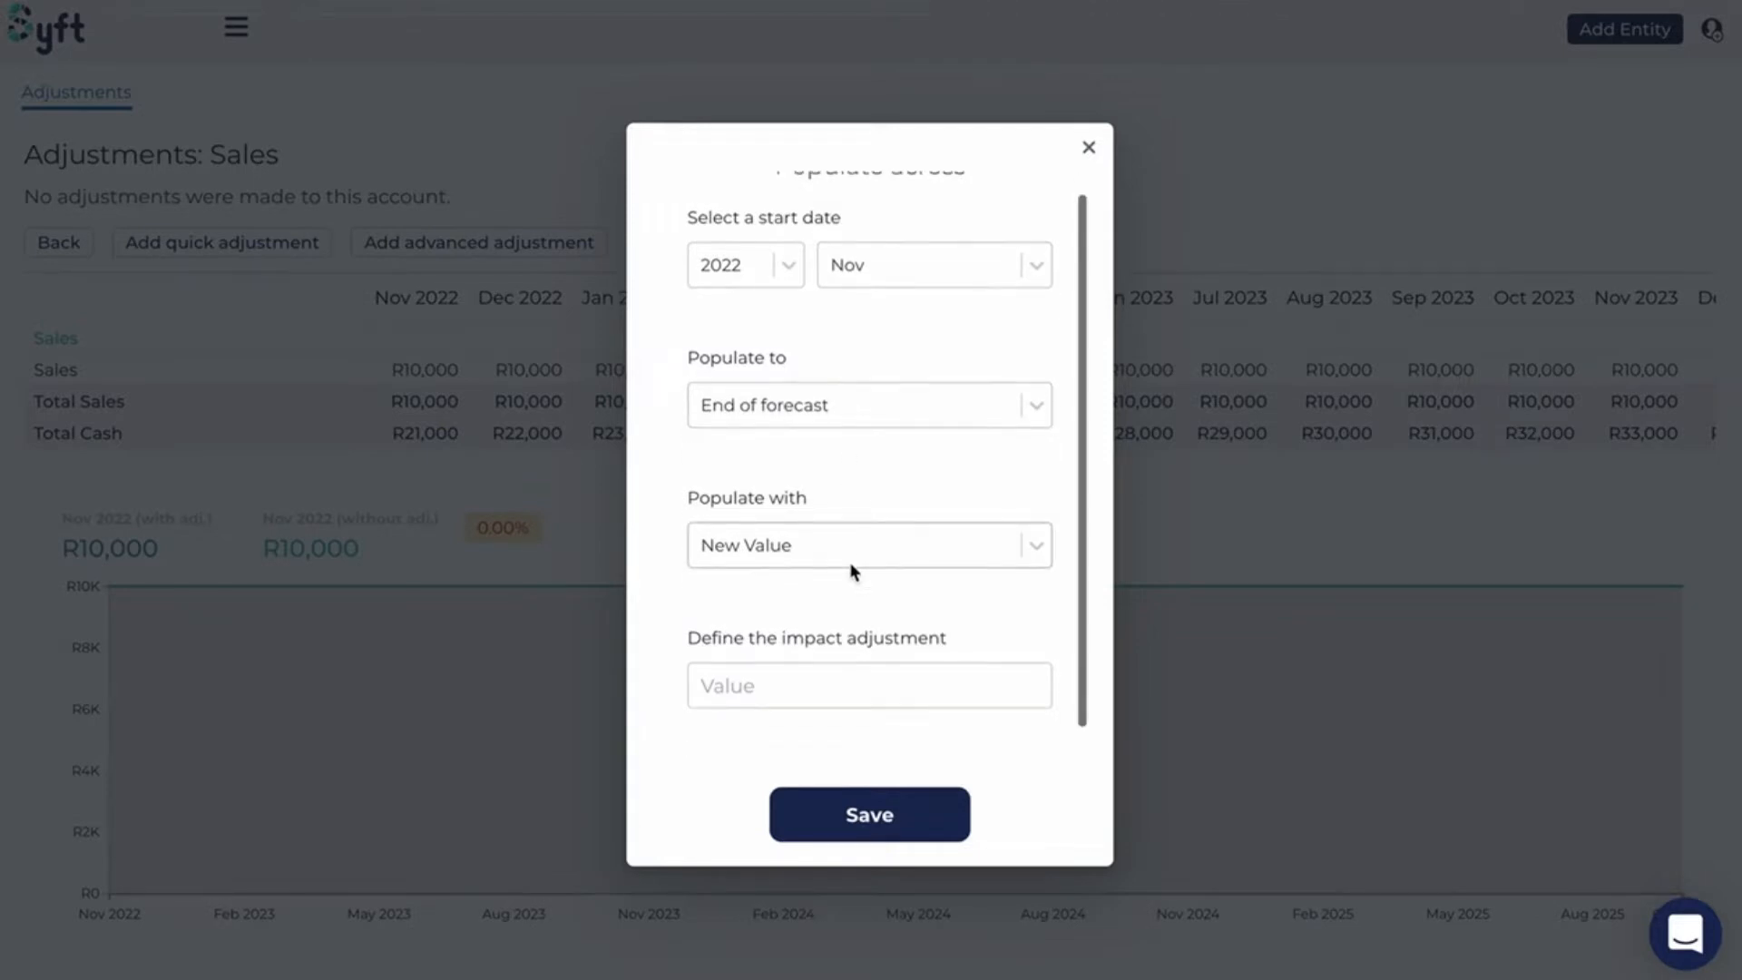
left_click(849, 566)
left_click(847, 739)
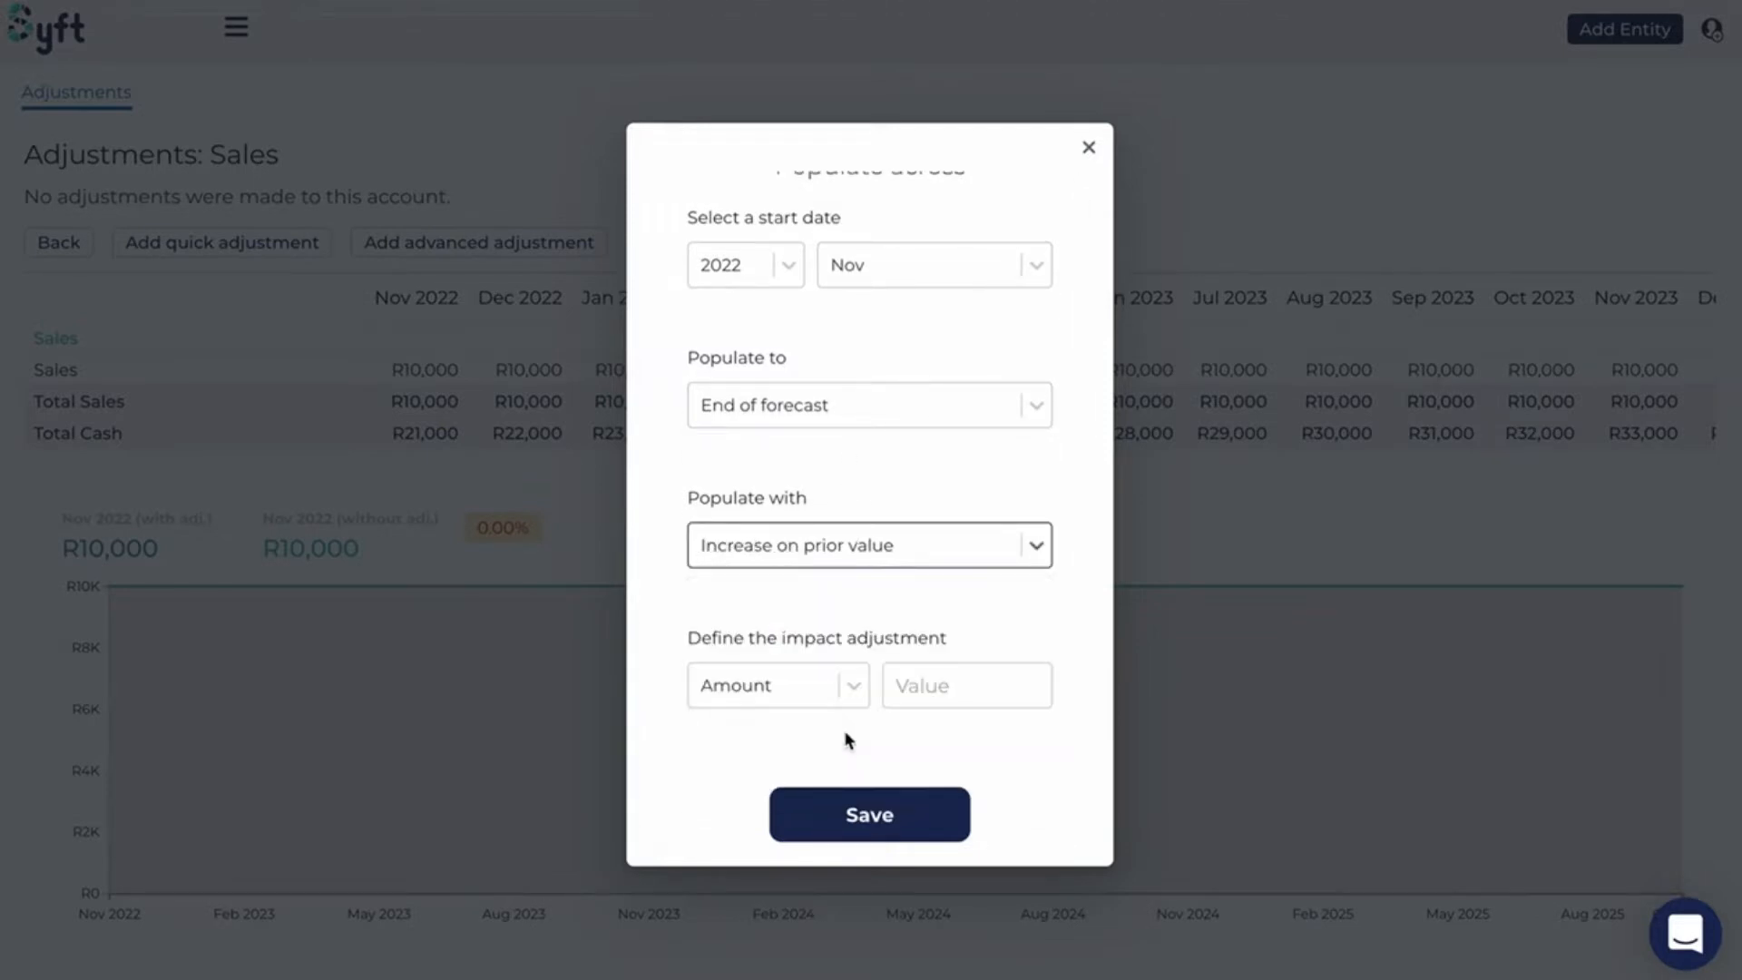
left_click(844, 682)
left_click(787, 788)
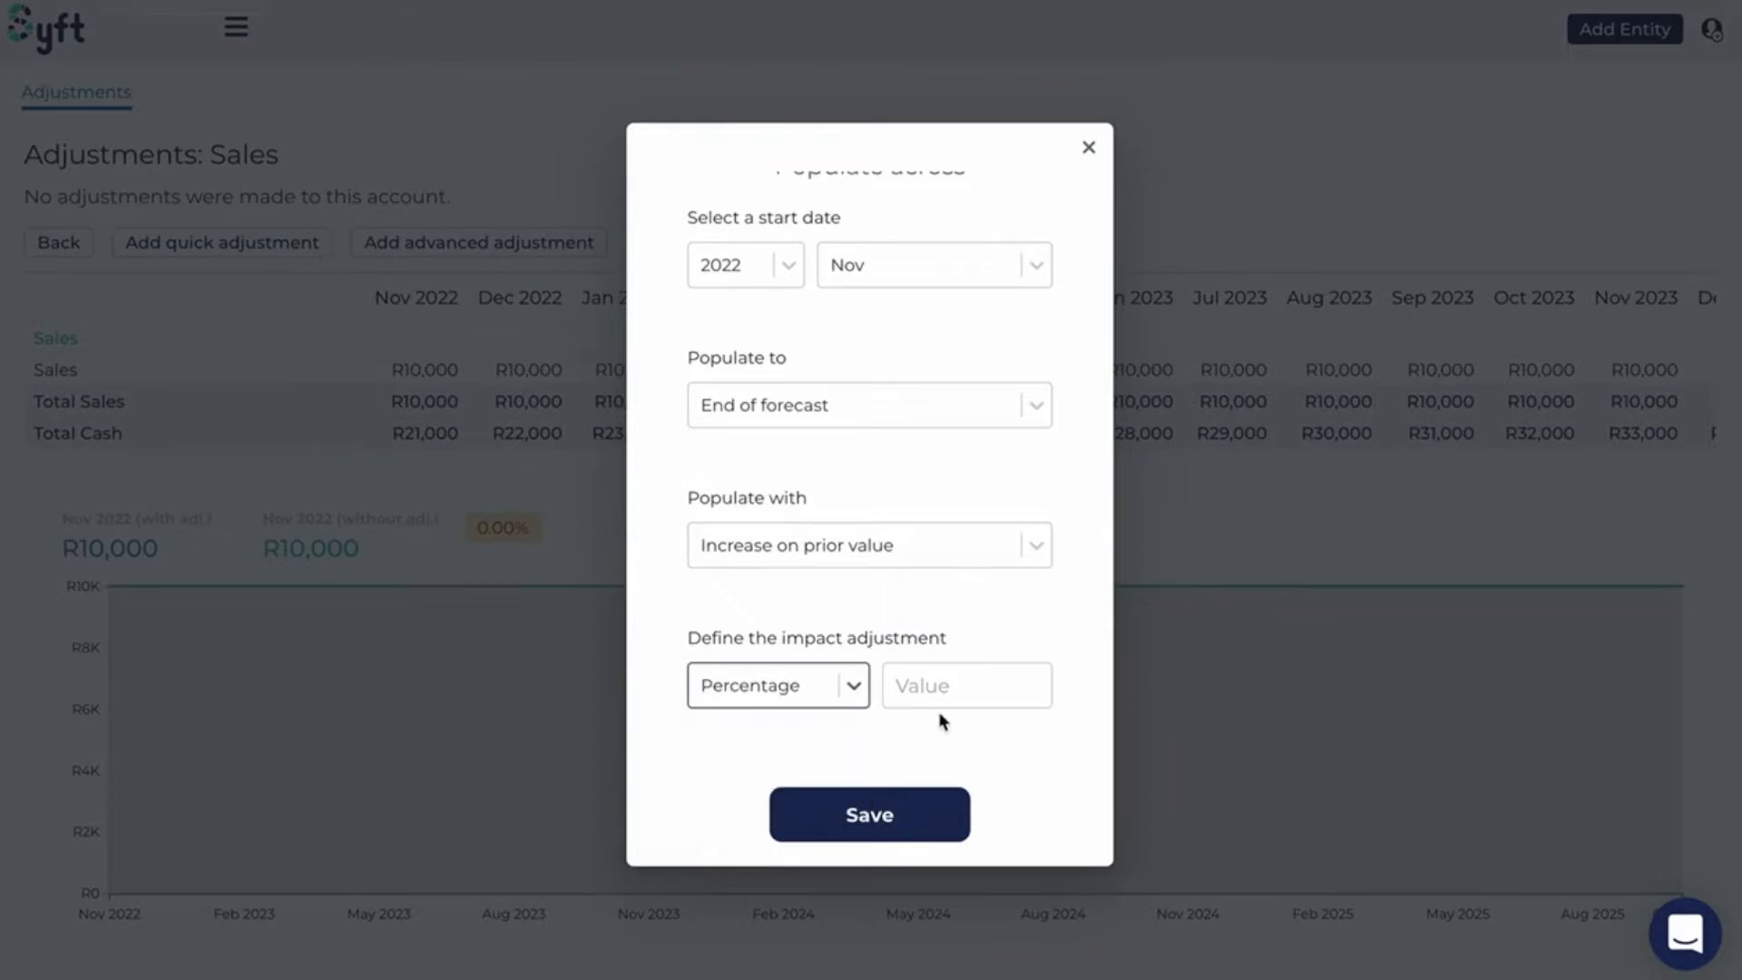
left_click(928, 690)
type("10")
left_click(918, 817)
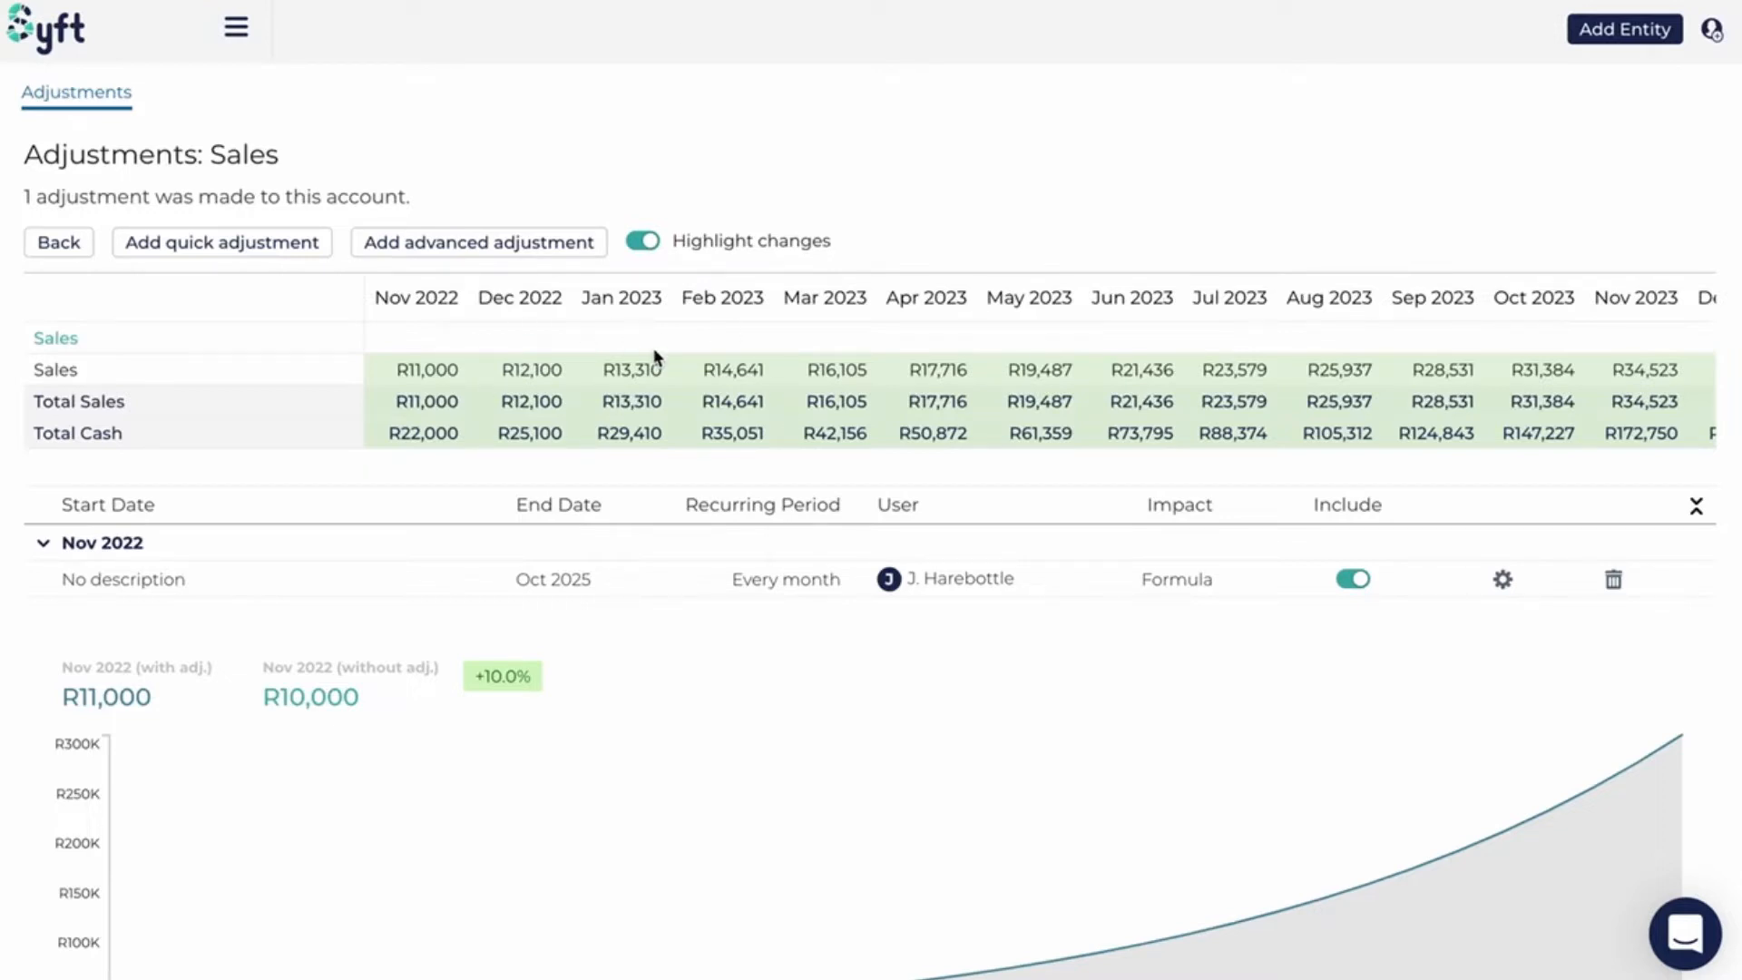
- Start an advanced adjustment for the balance sheet's Accounts Receivable account with the description "Increase in Sales P2"
left_click(58, 243)
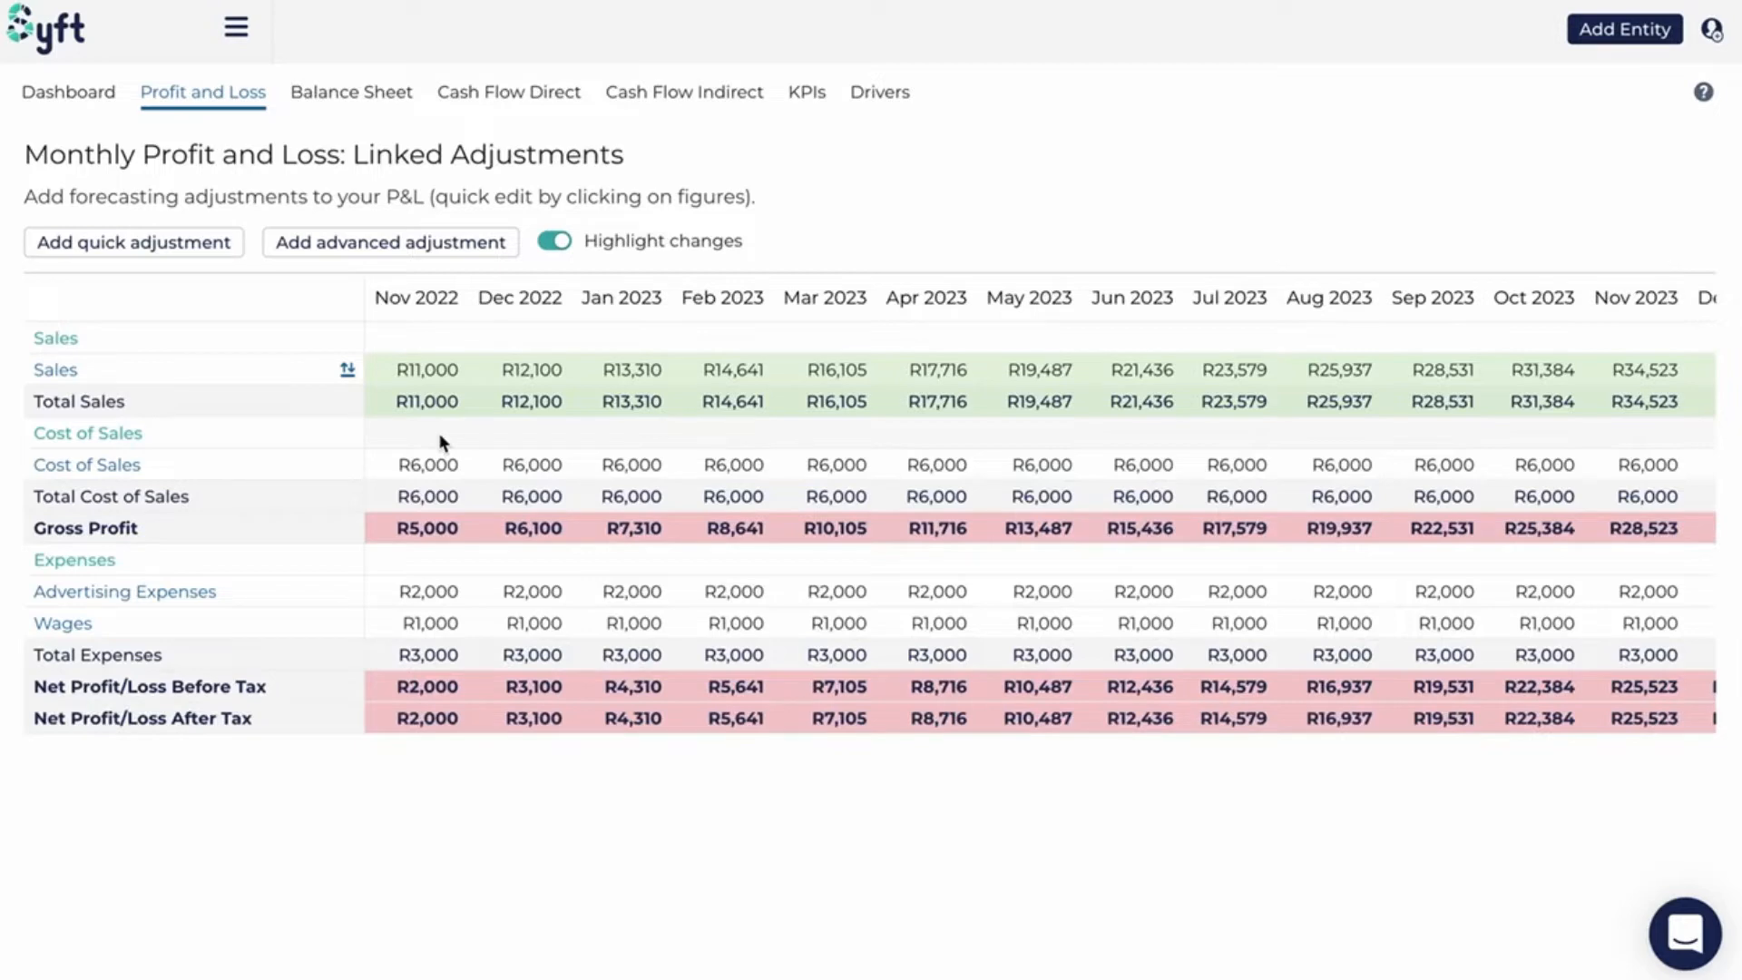
left_click(379, 100)
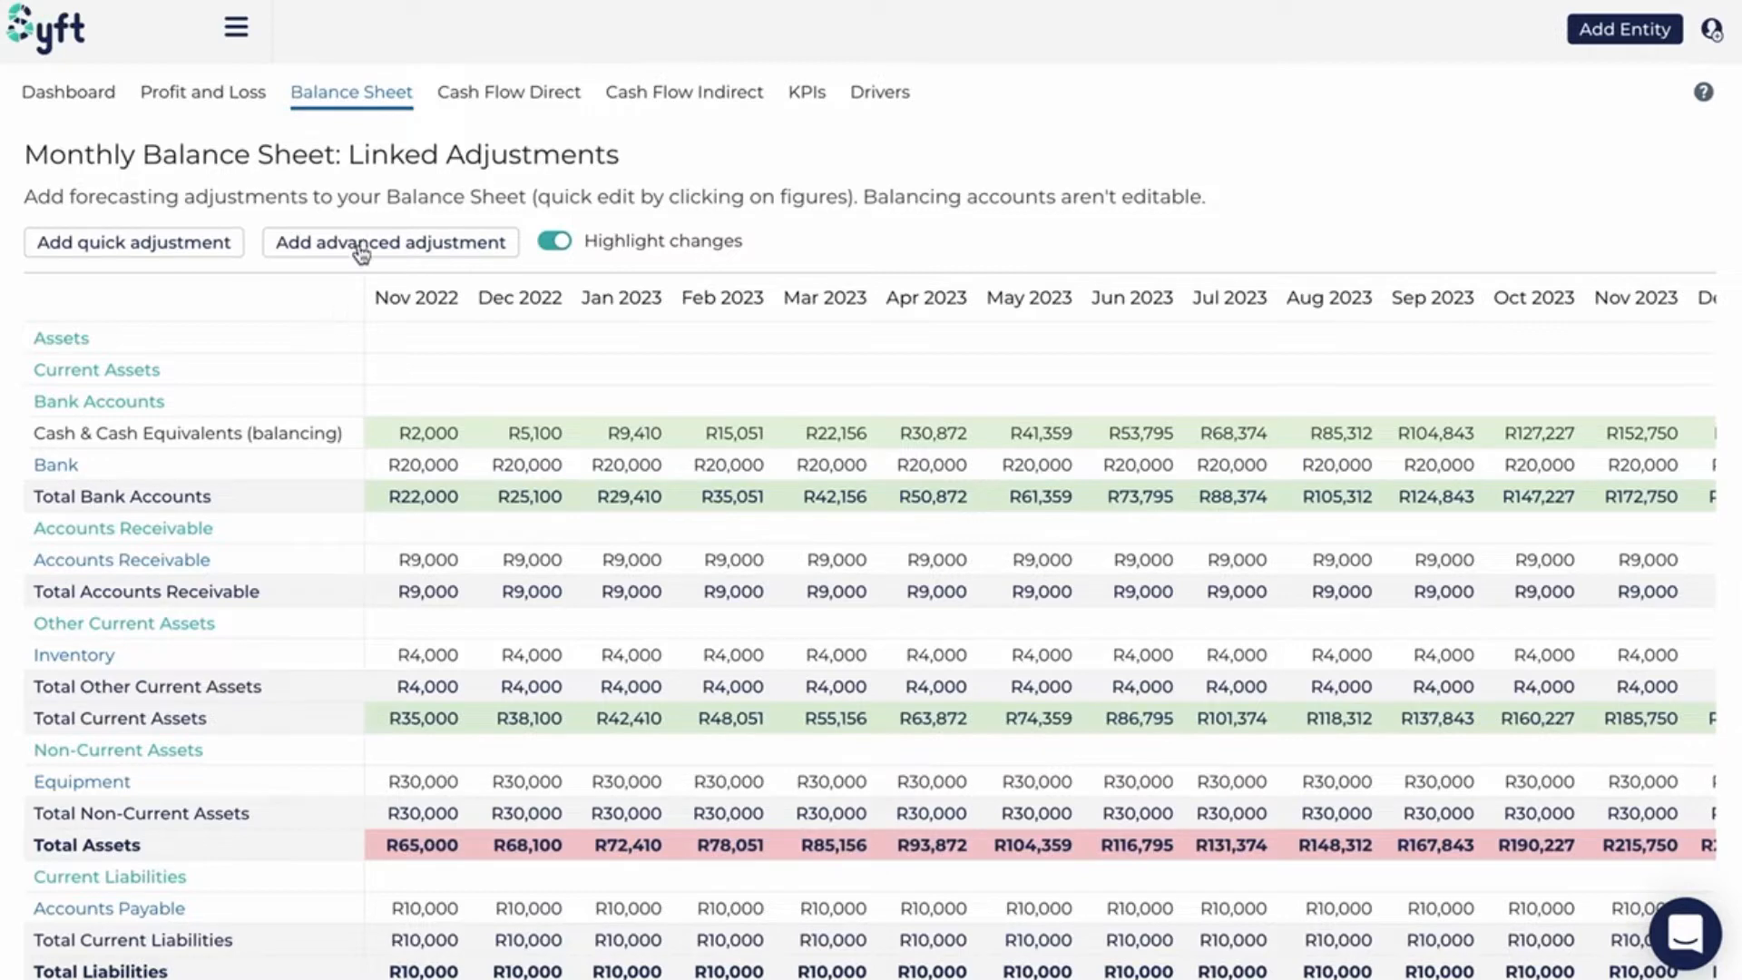
left_click(152, 564)
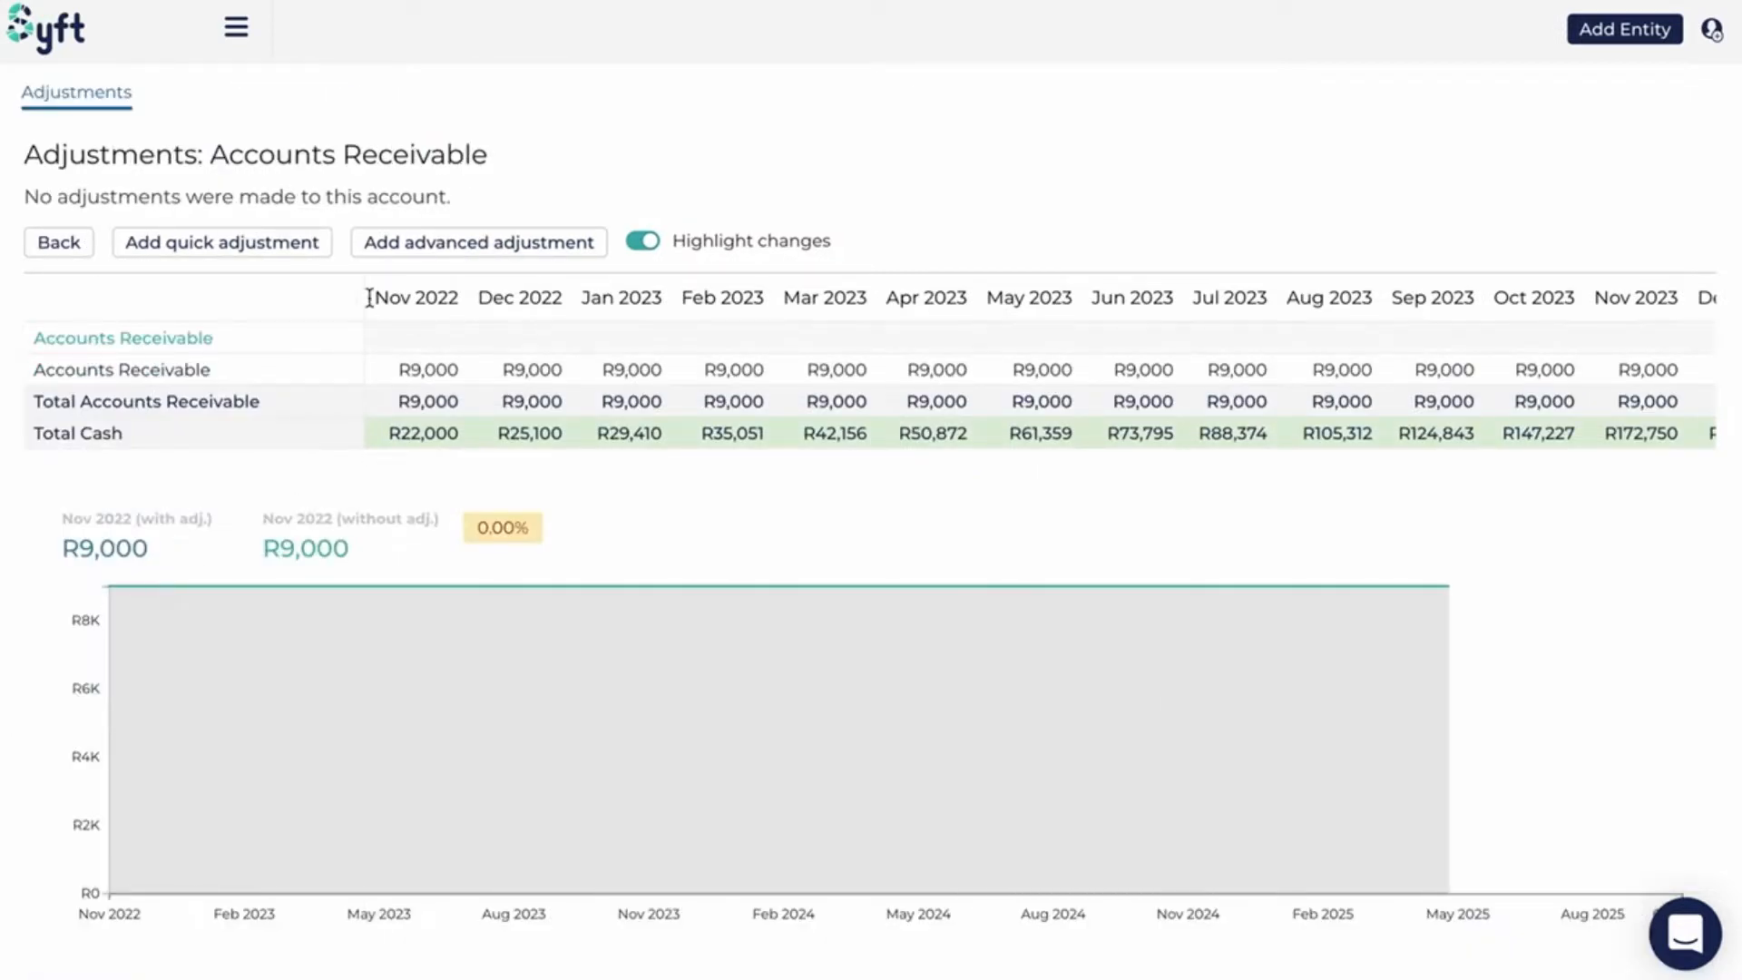
left_click(439, 239)
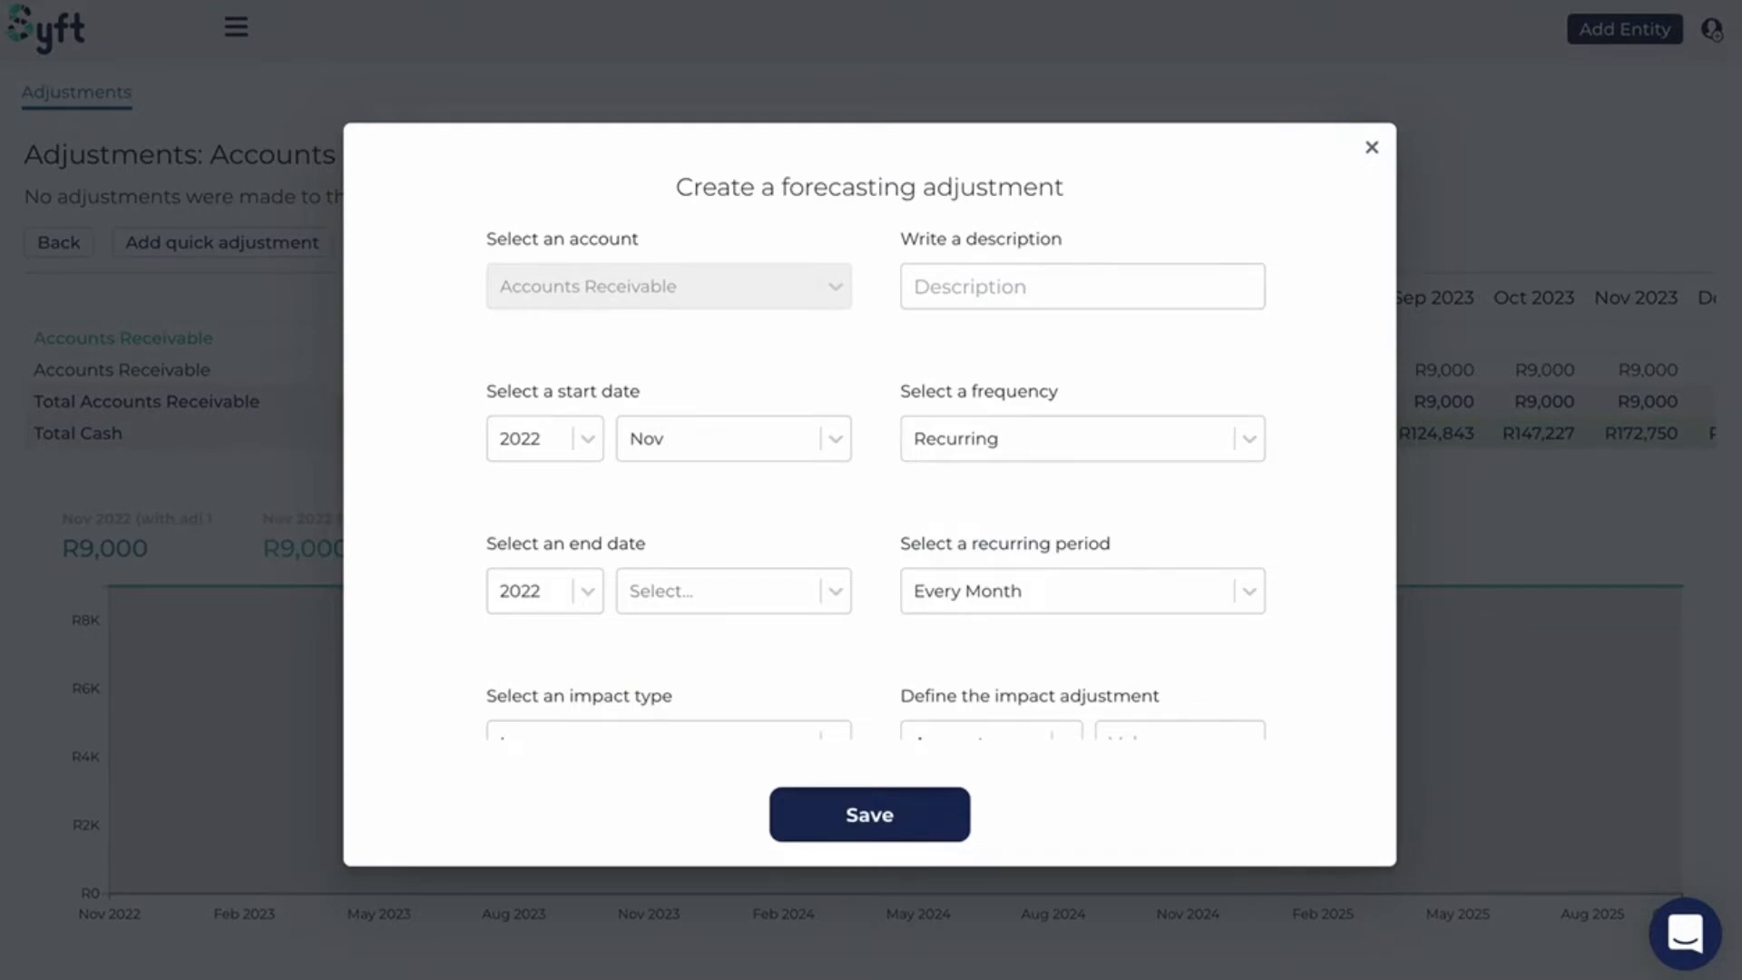
left_click(1069, 282)
left_click(1068, 282)
type("Increase")
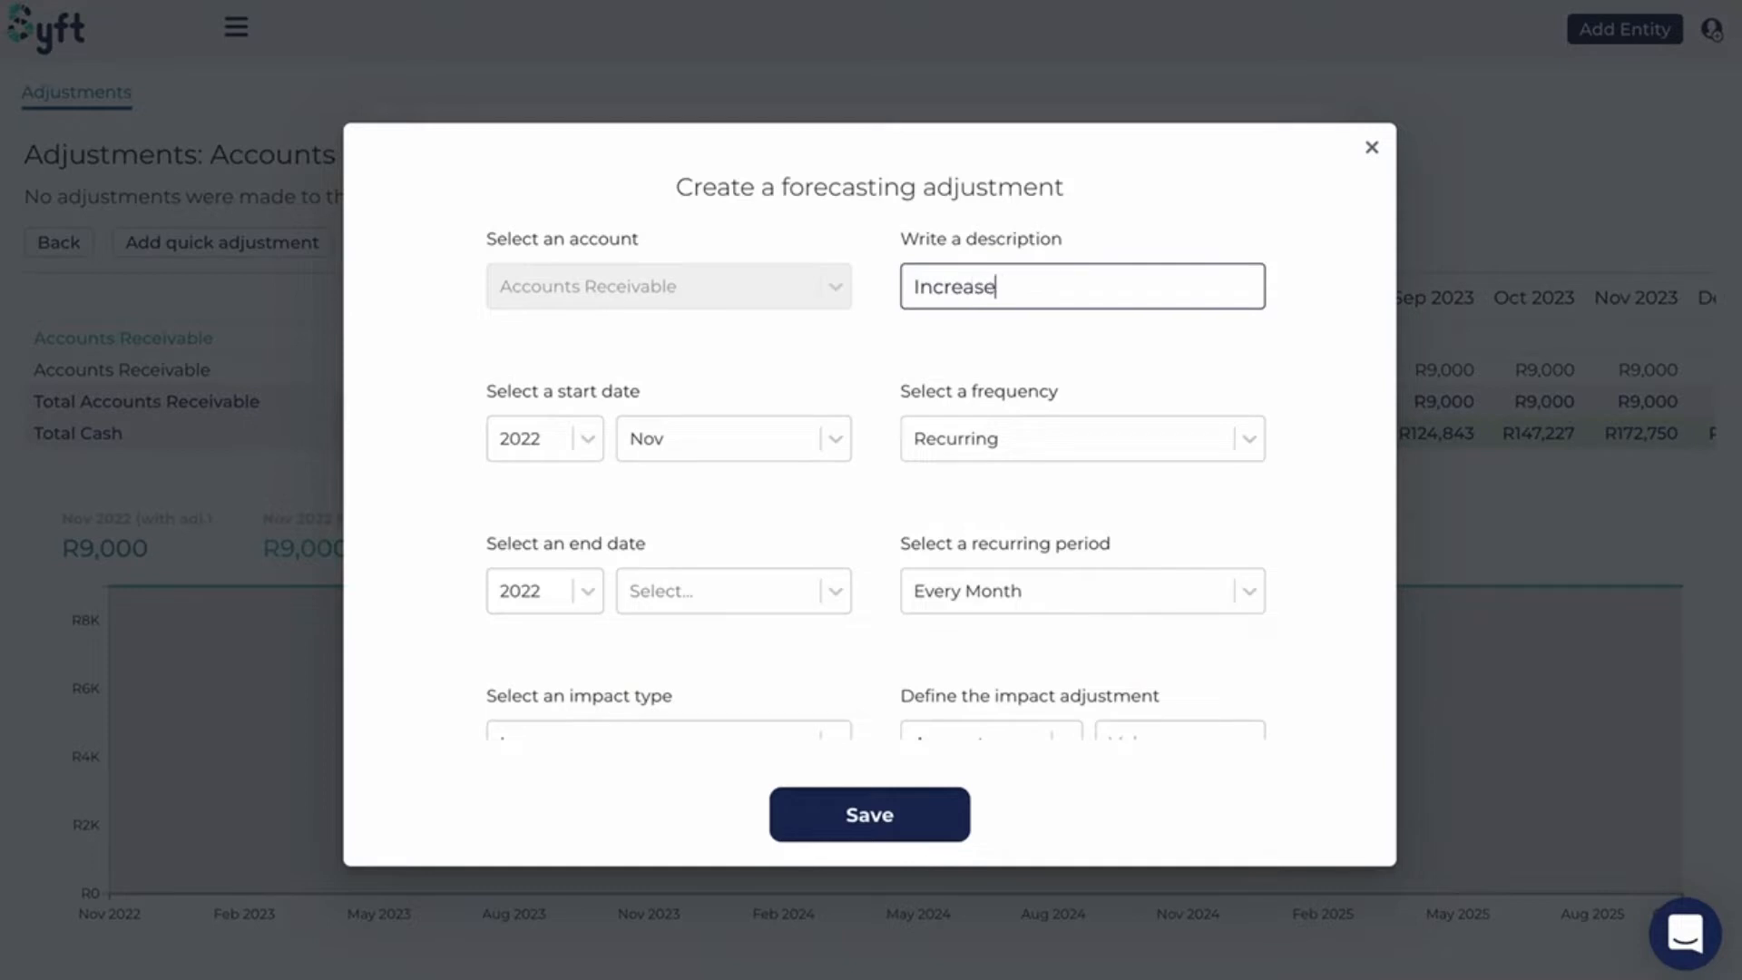
type(" in Sales P2")
left_click(853, 352)
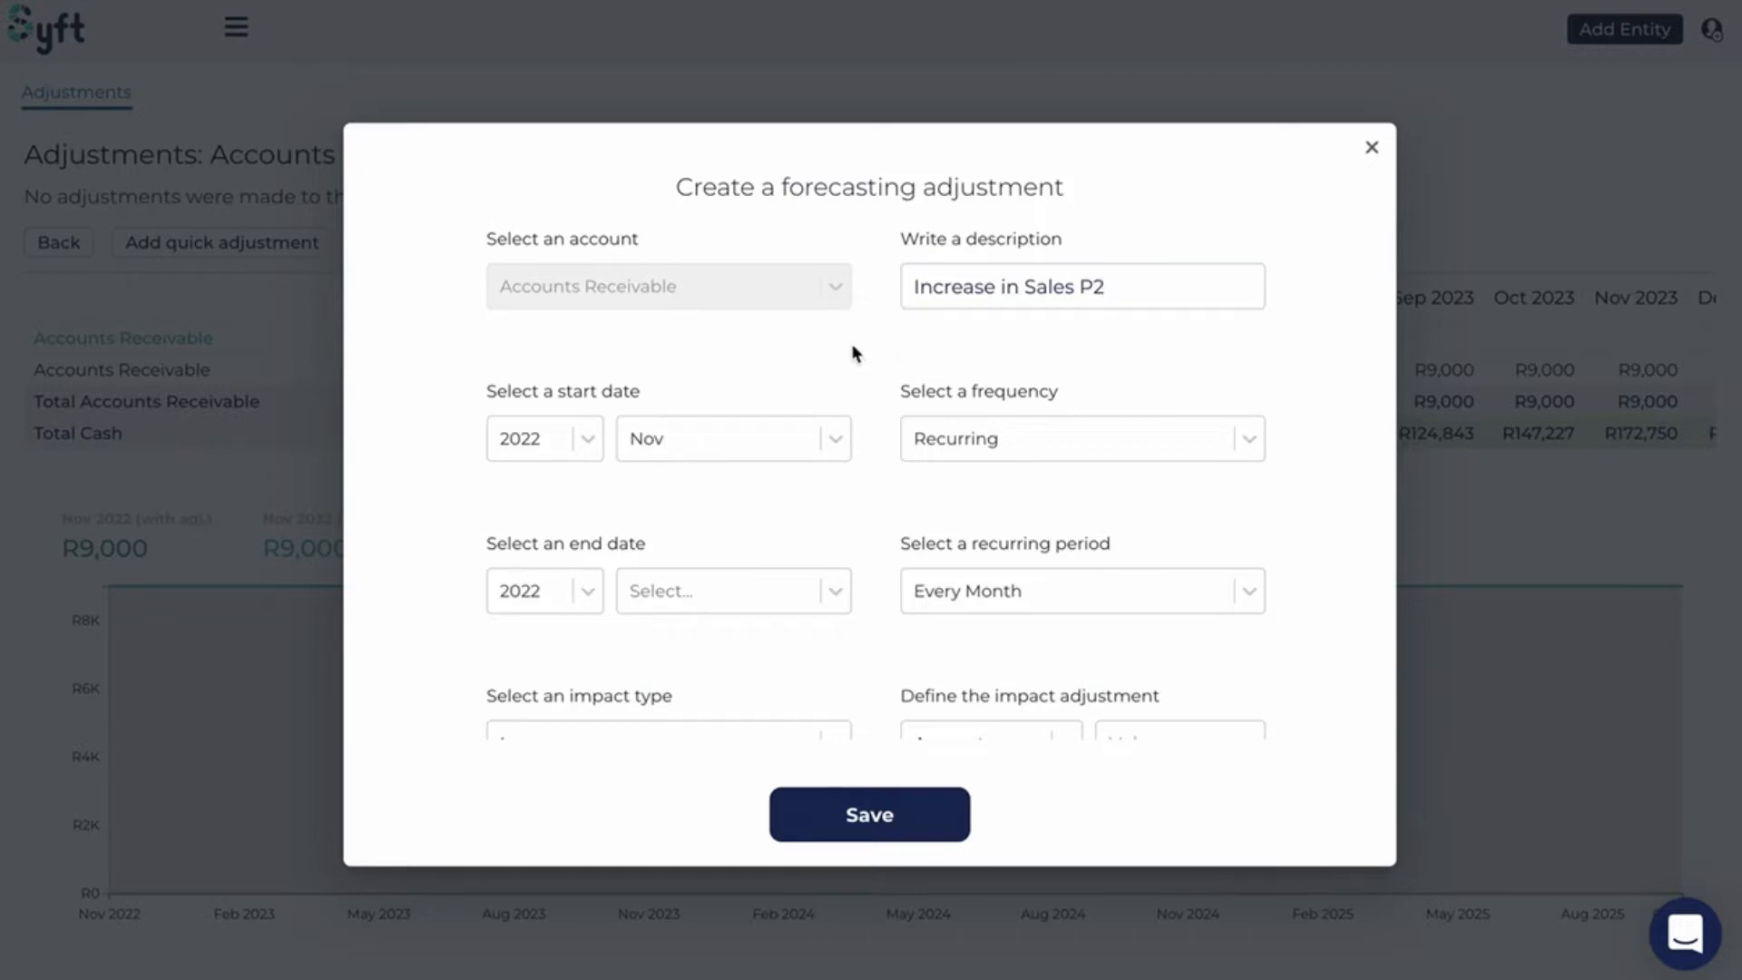
- Set the adjustment's end date to Aug 2025 and its impact type to Formula
left_click(586, 590)
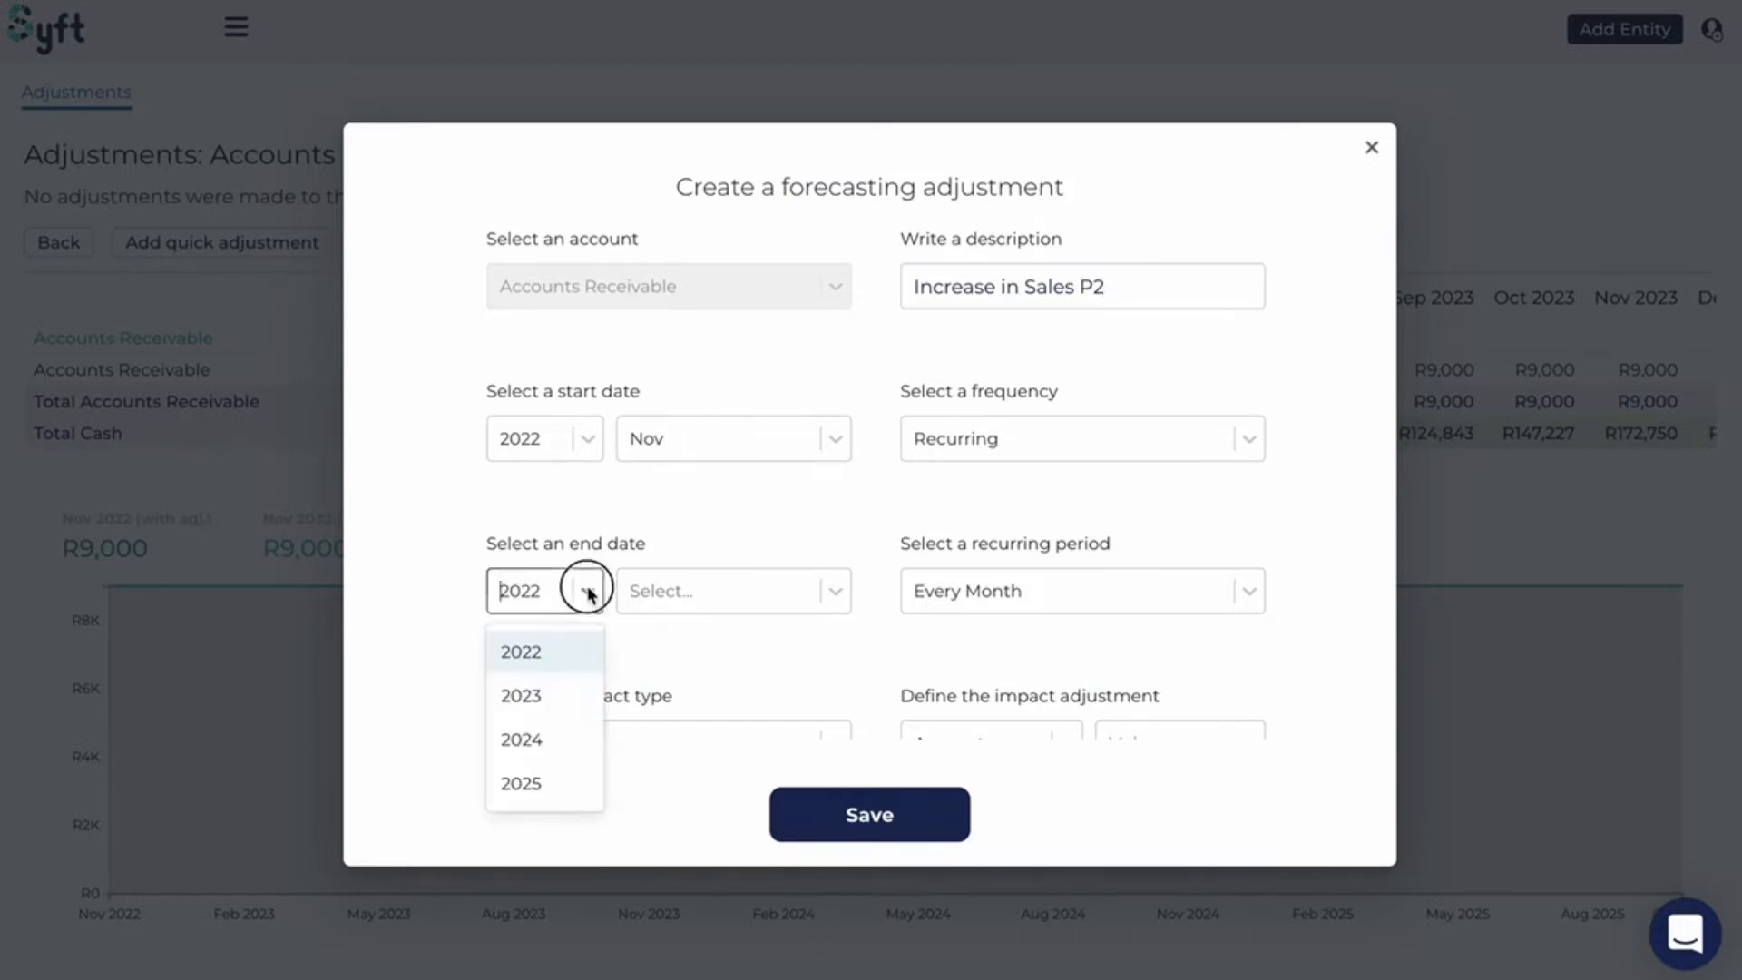
left_click(556, 782)
left_click(678, 590)
left_click(662, 958)
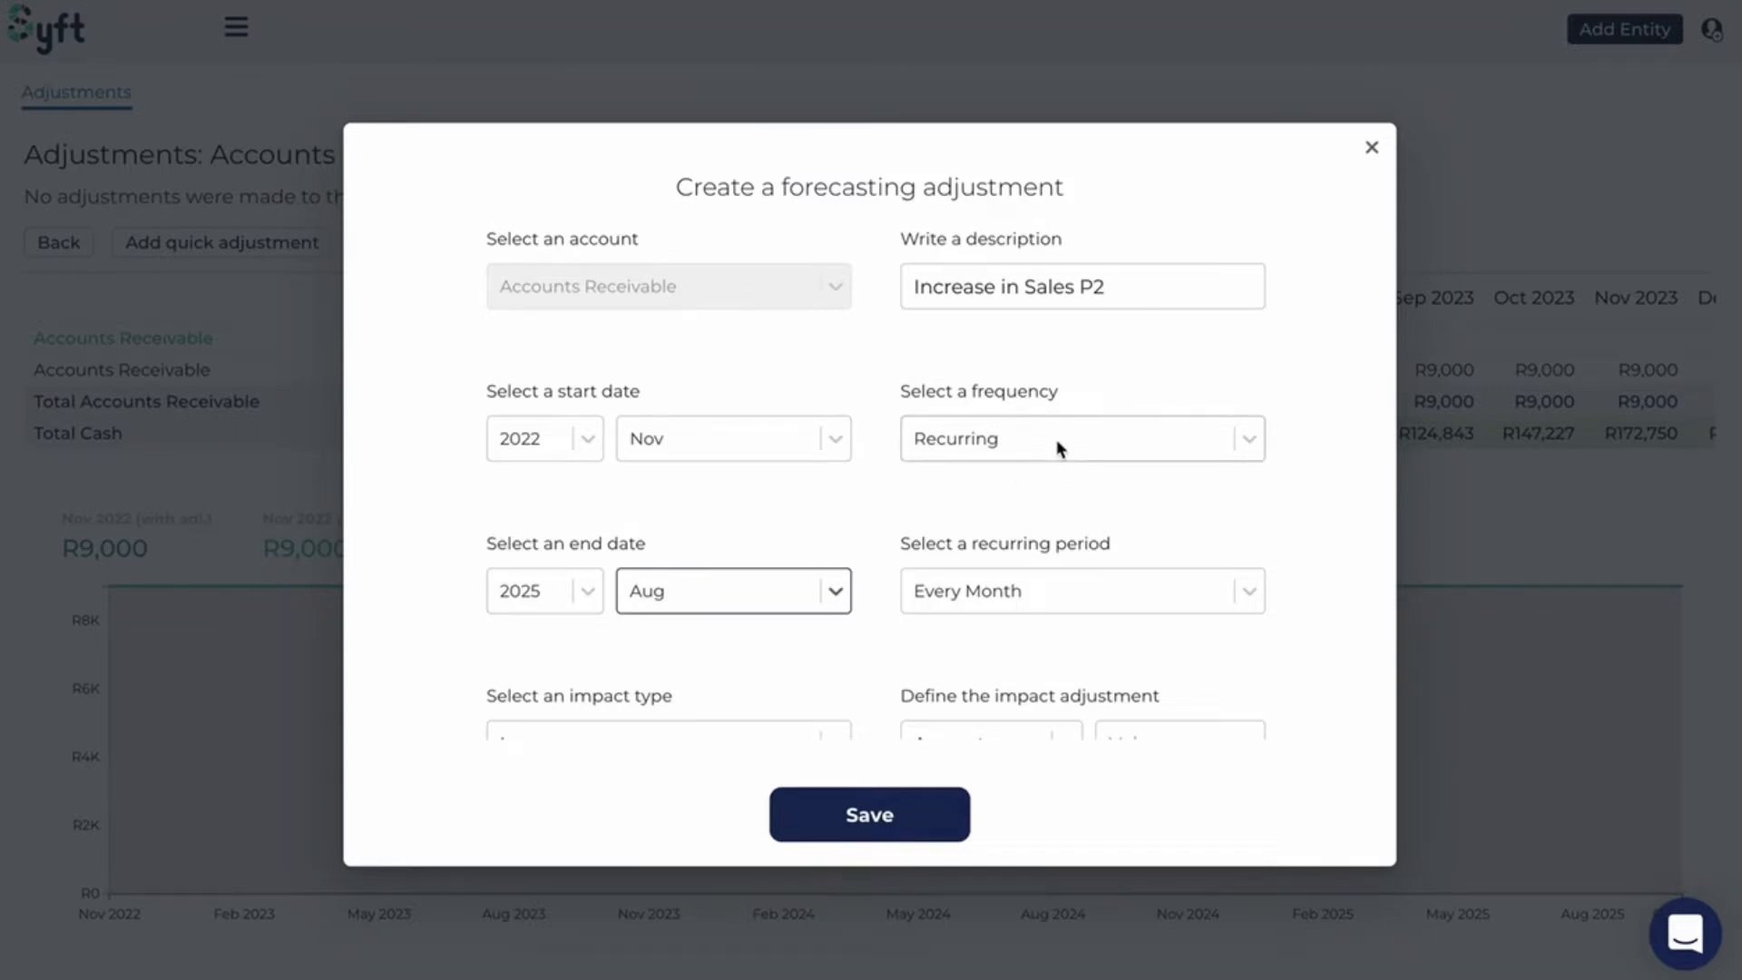
scroll(1064, 493, "down", 1)
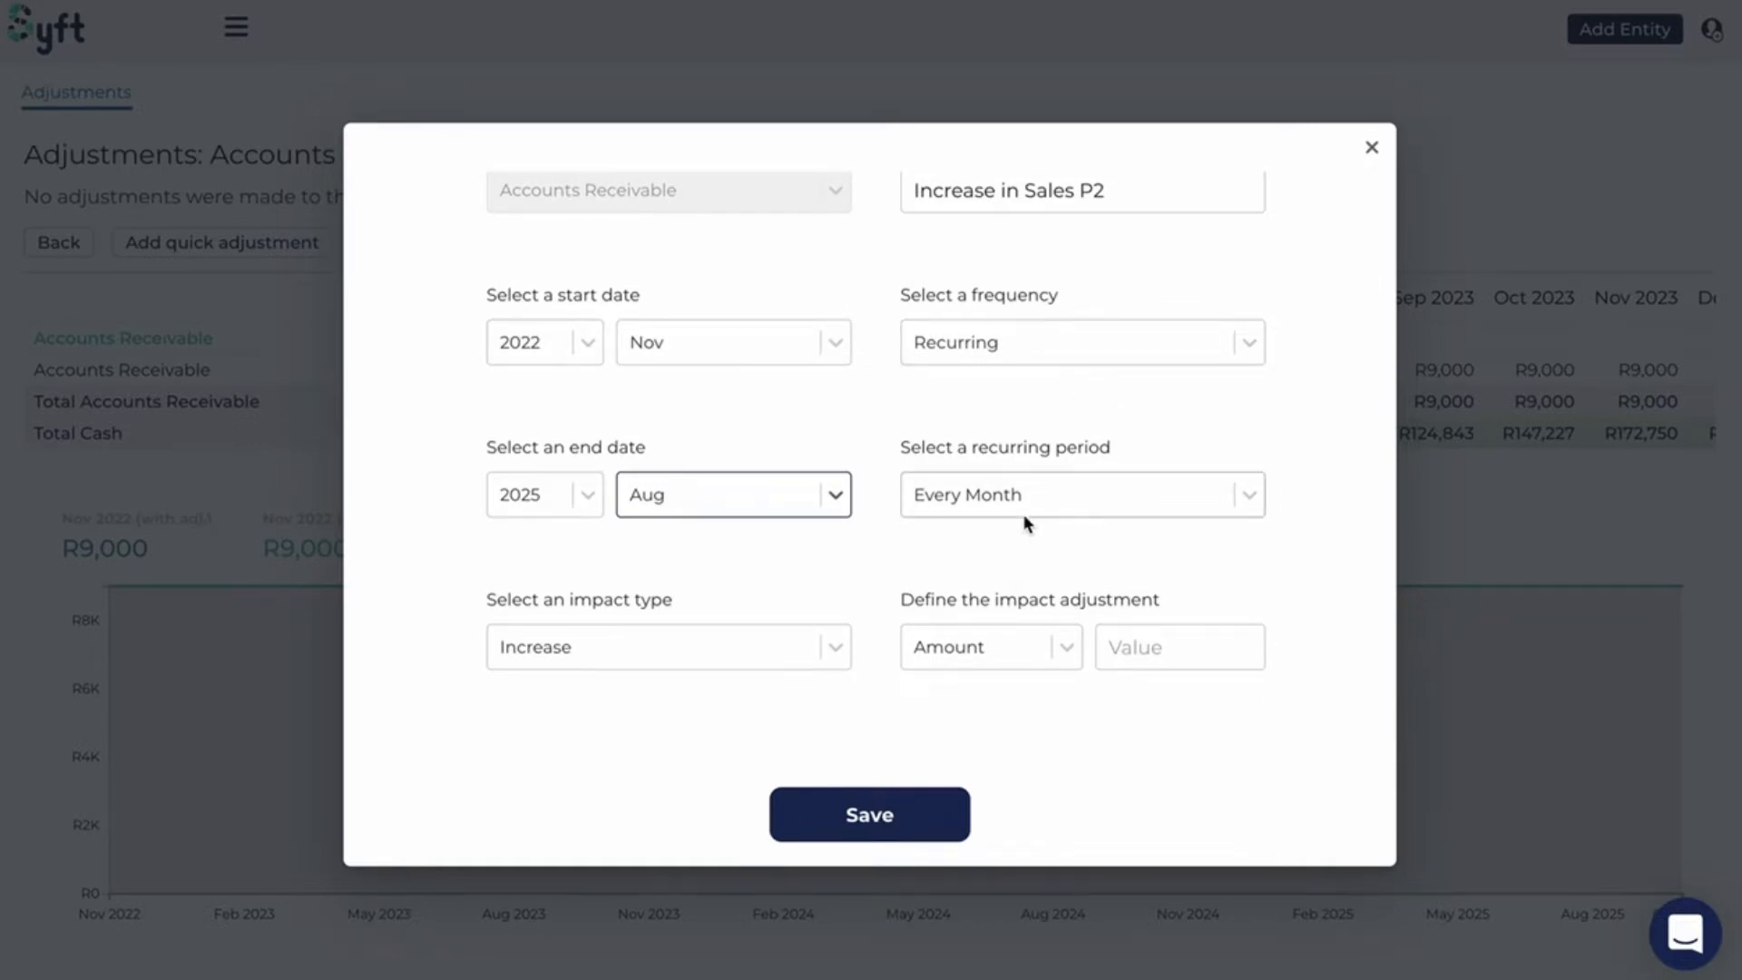
left_click(839, 640)
left_click(607, 839)
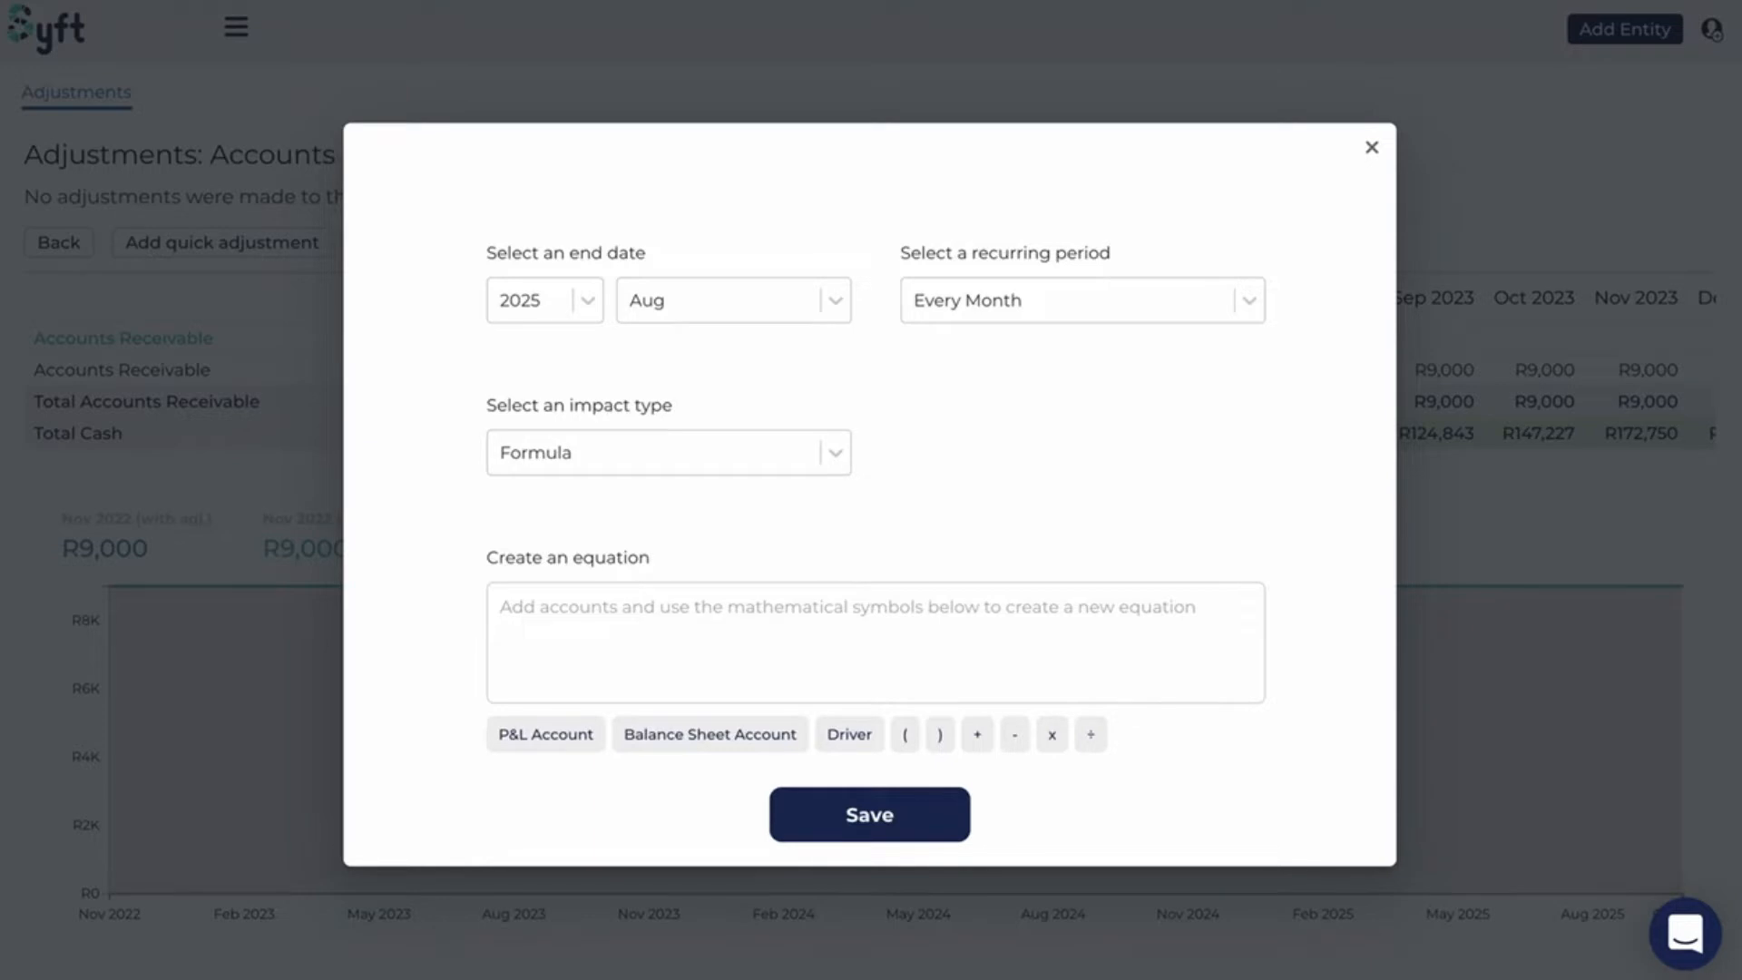
left_click(736, 590)
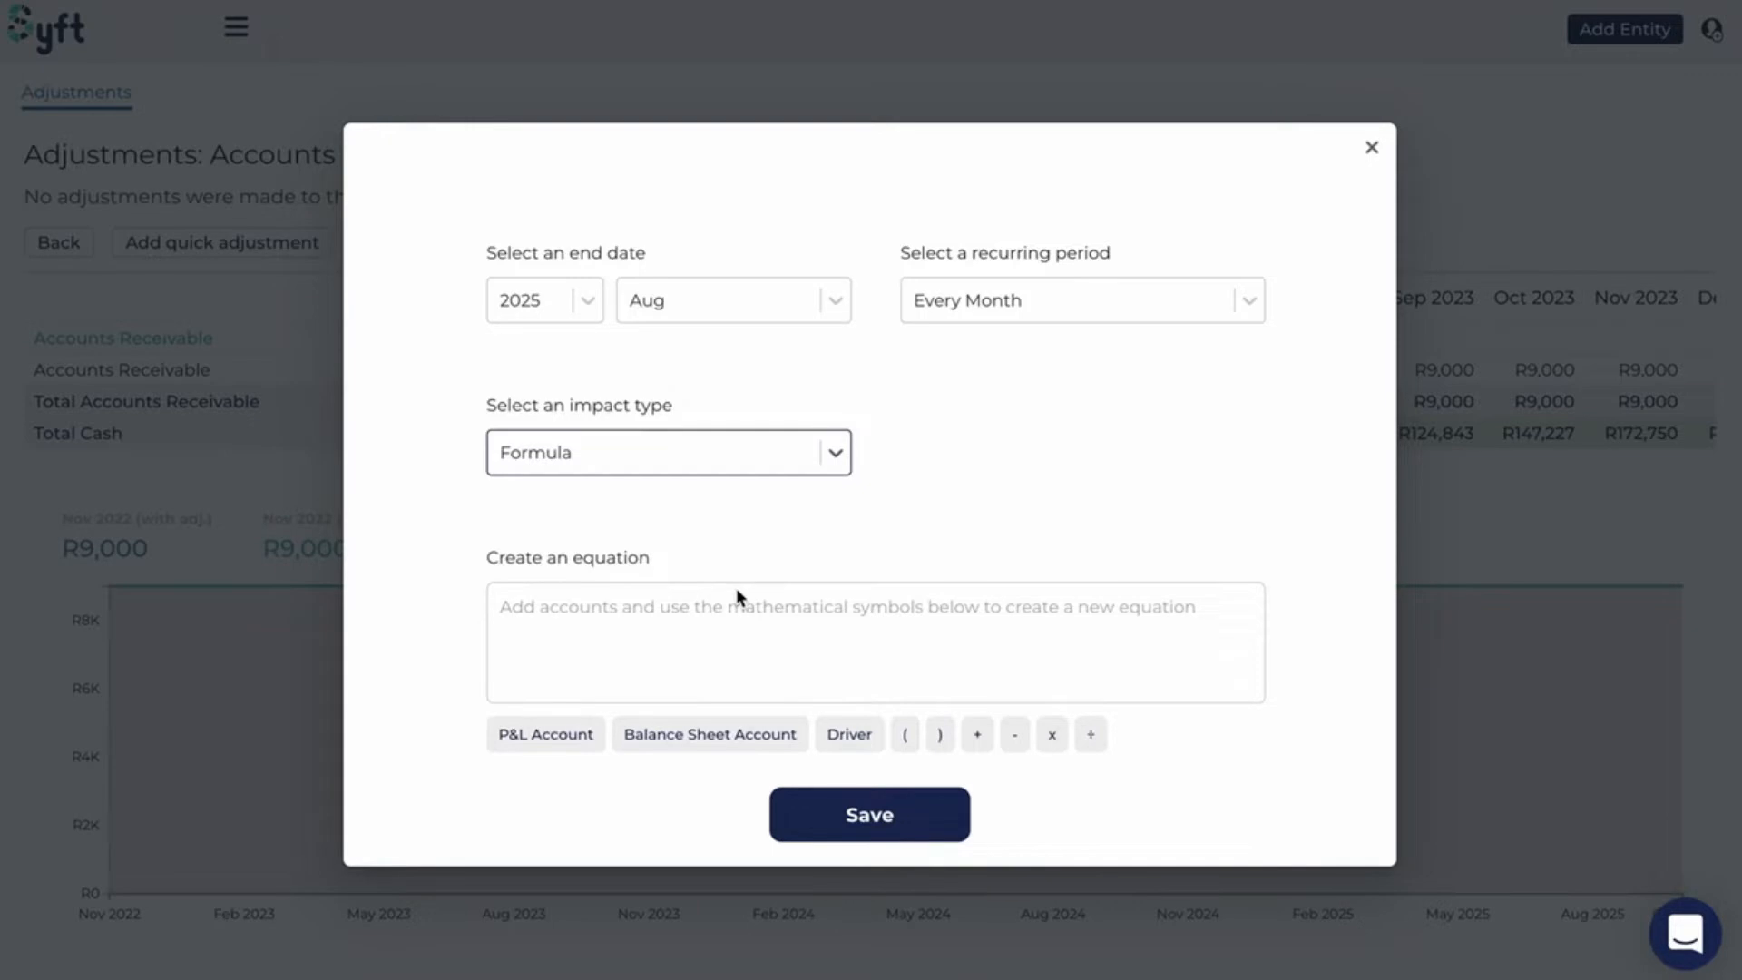
- Begin the equation with the prior-period value of the Accounts Receivable balance sheet account
left_click(623, 621)
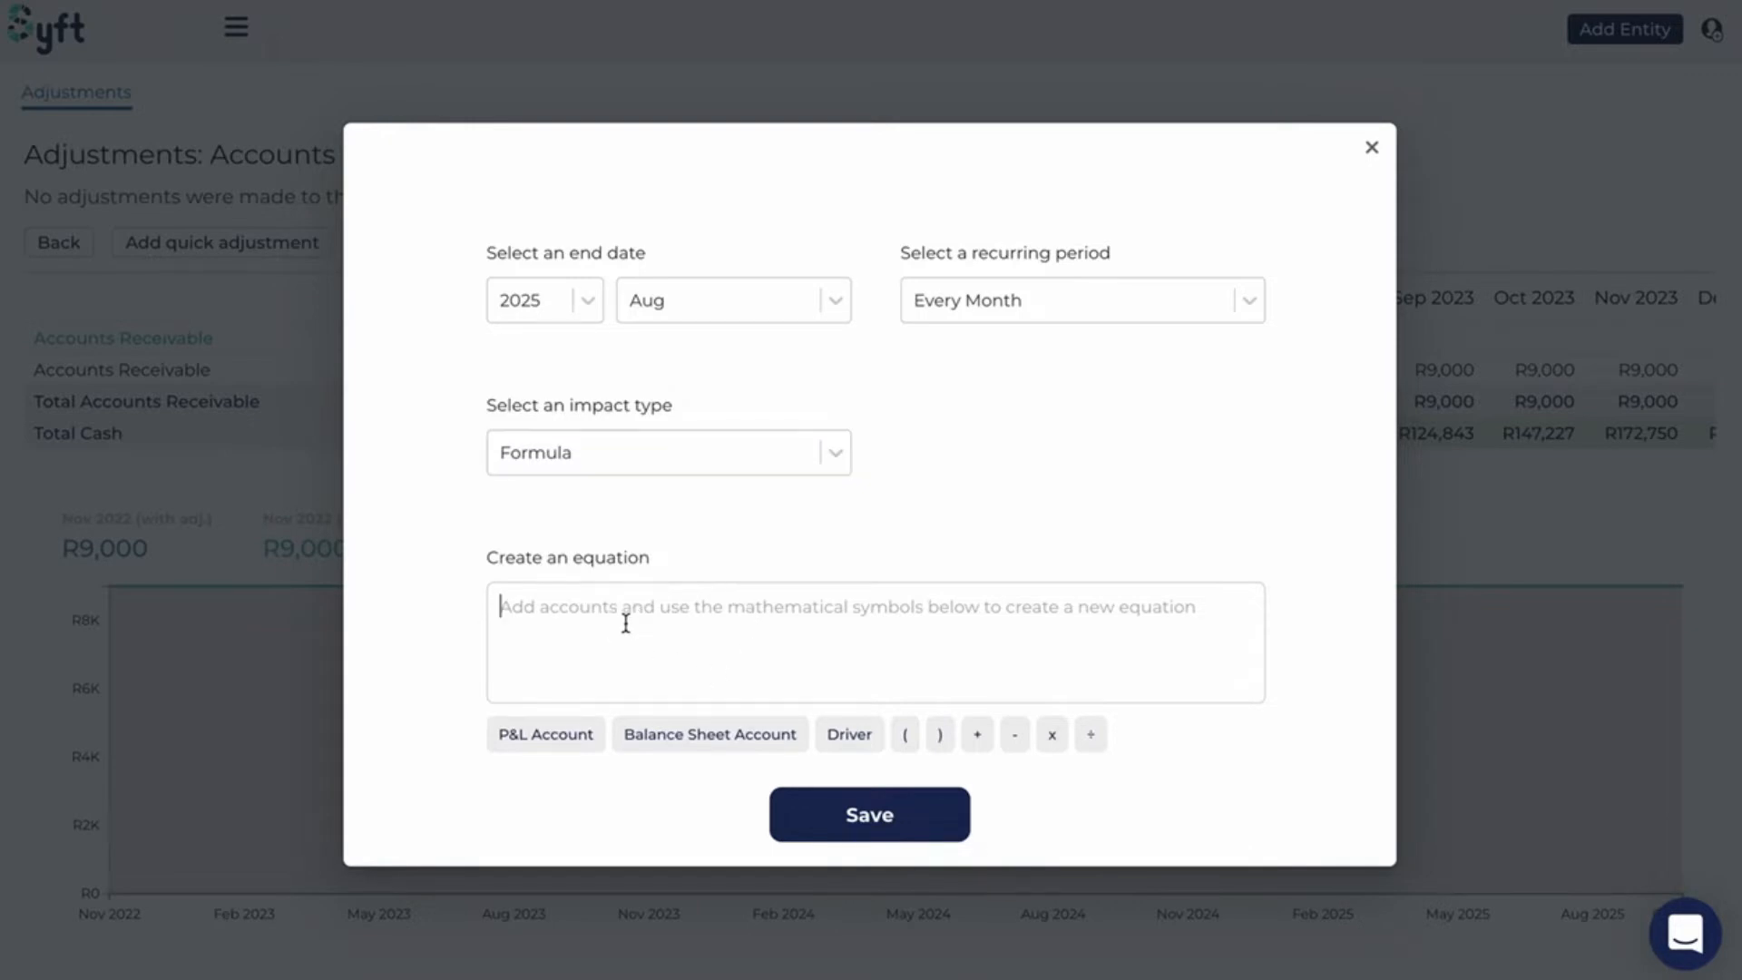
left_click(694, 730)
left_click(779, 292)
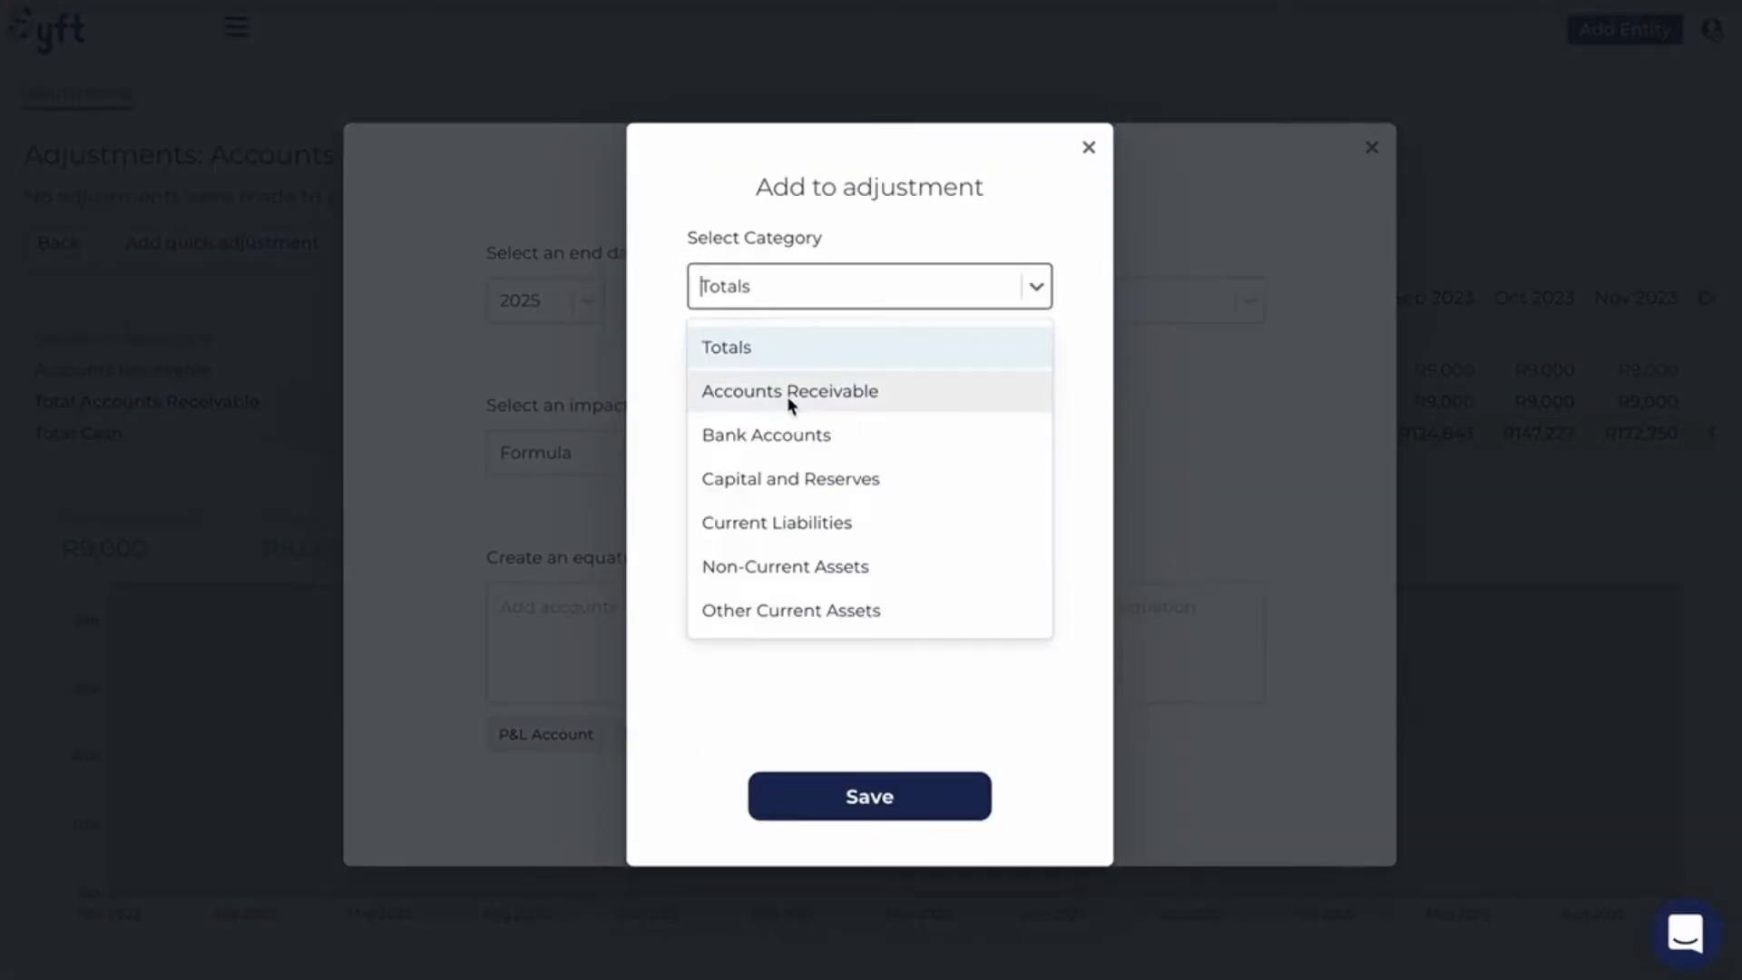
left_click(787, 396)
left_click(779, 419)
left_click(808, 490)
left_click(850, 542)
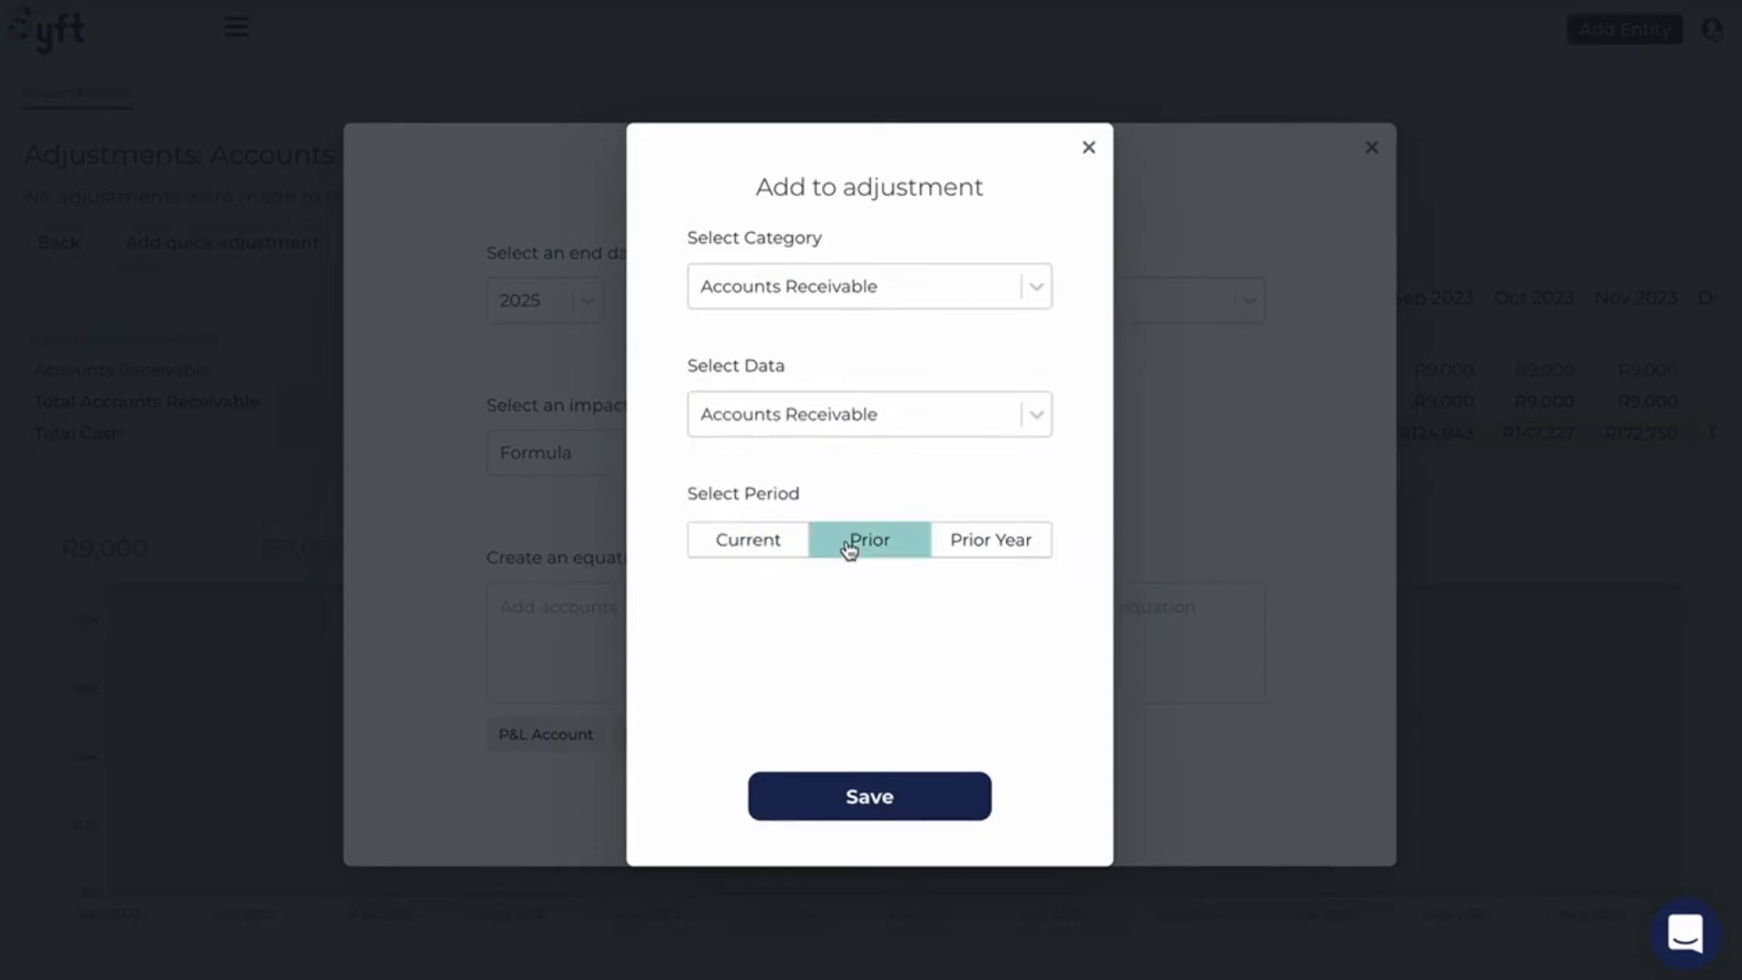
left_click(847, 814)
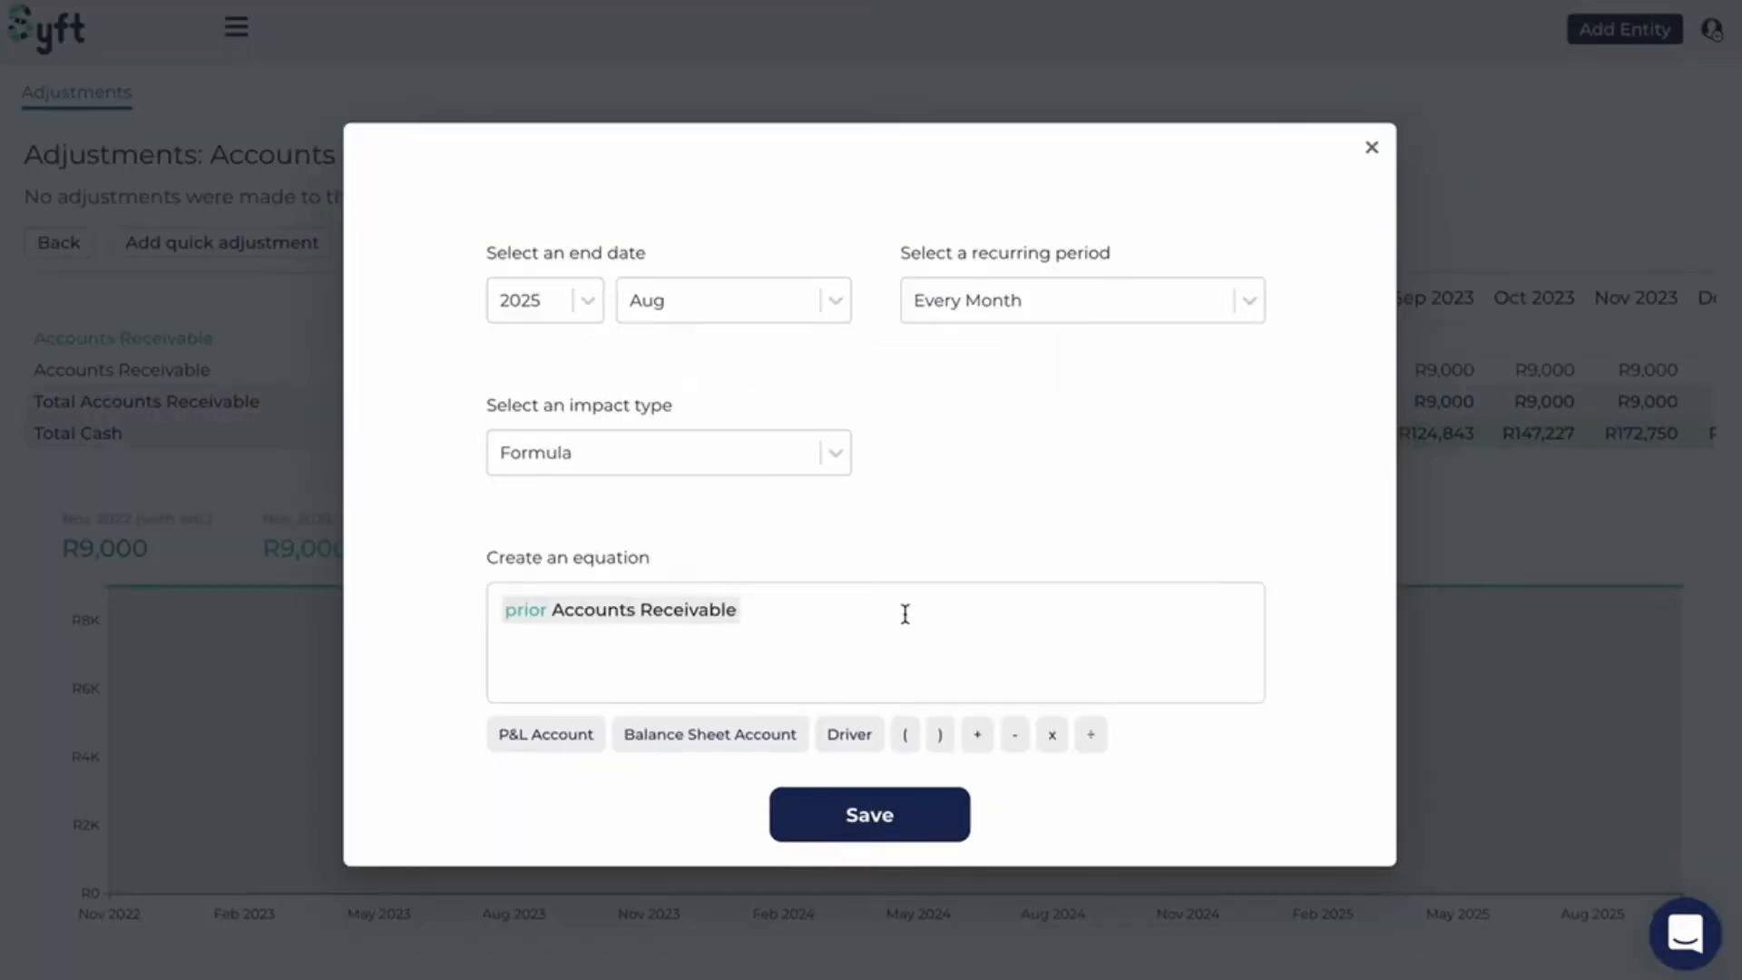
- Extend the equation with a plus sign, an opening bracket and the current-period Sales account
left_click(978, 739)
left_click(906, 740)
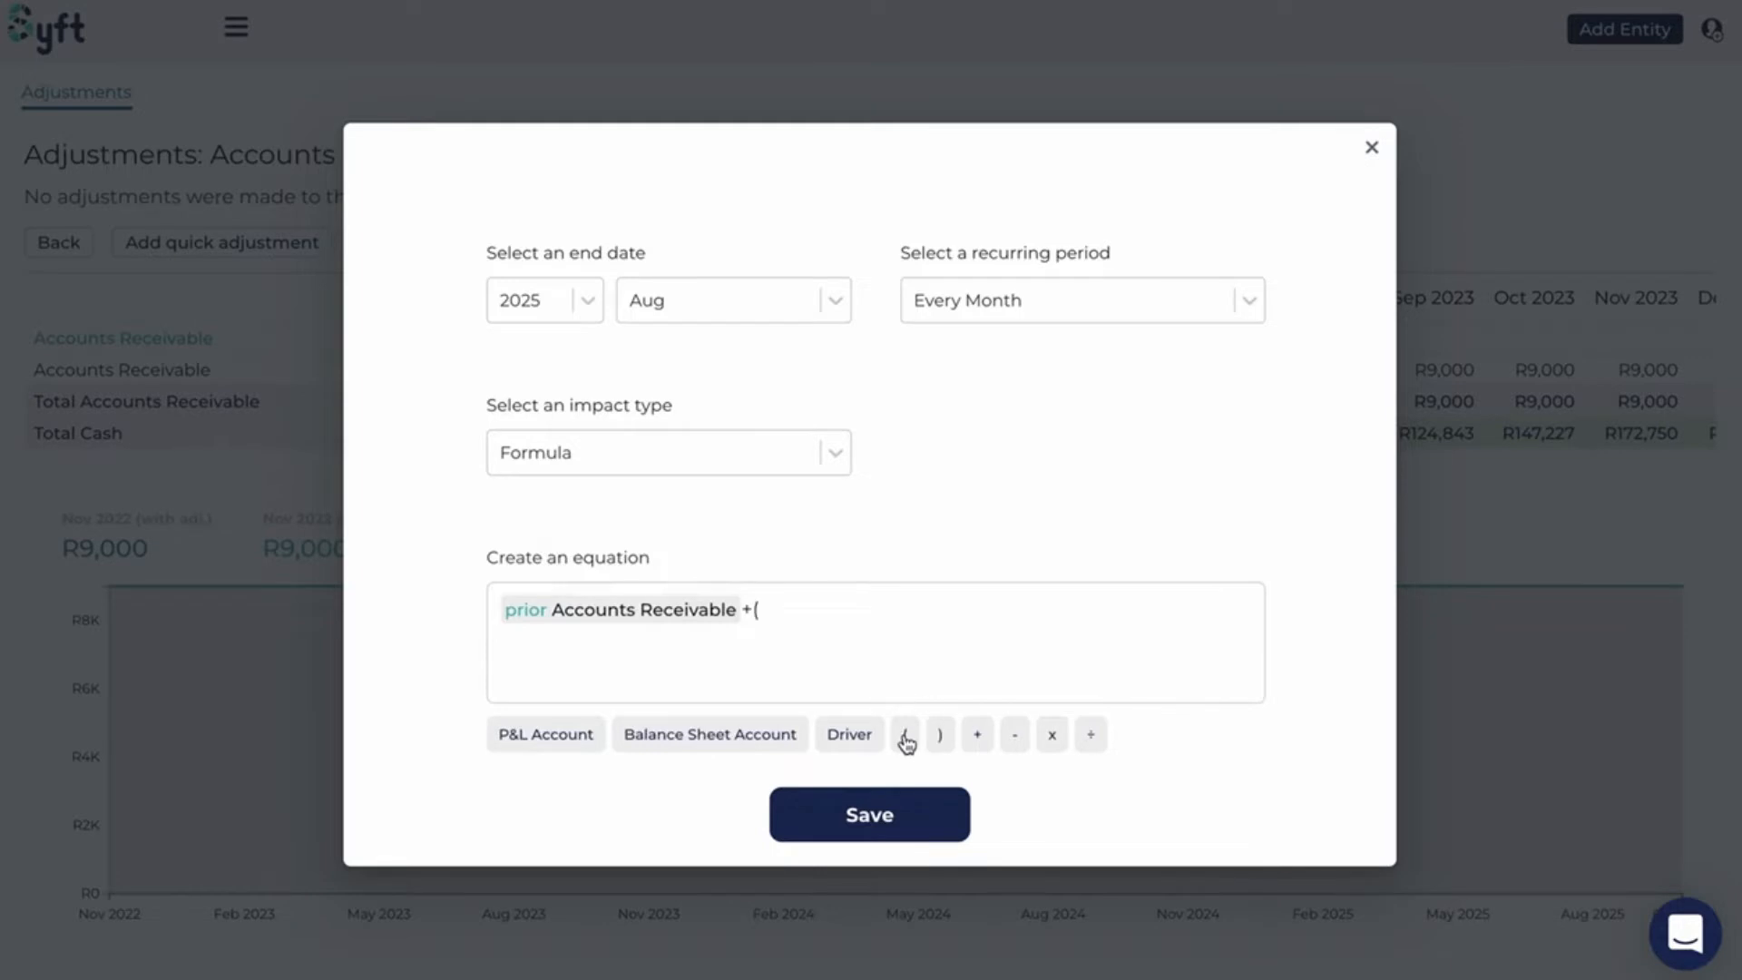
left_click(550, 735)
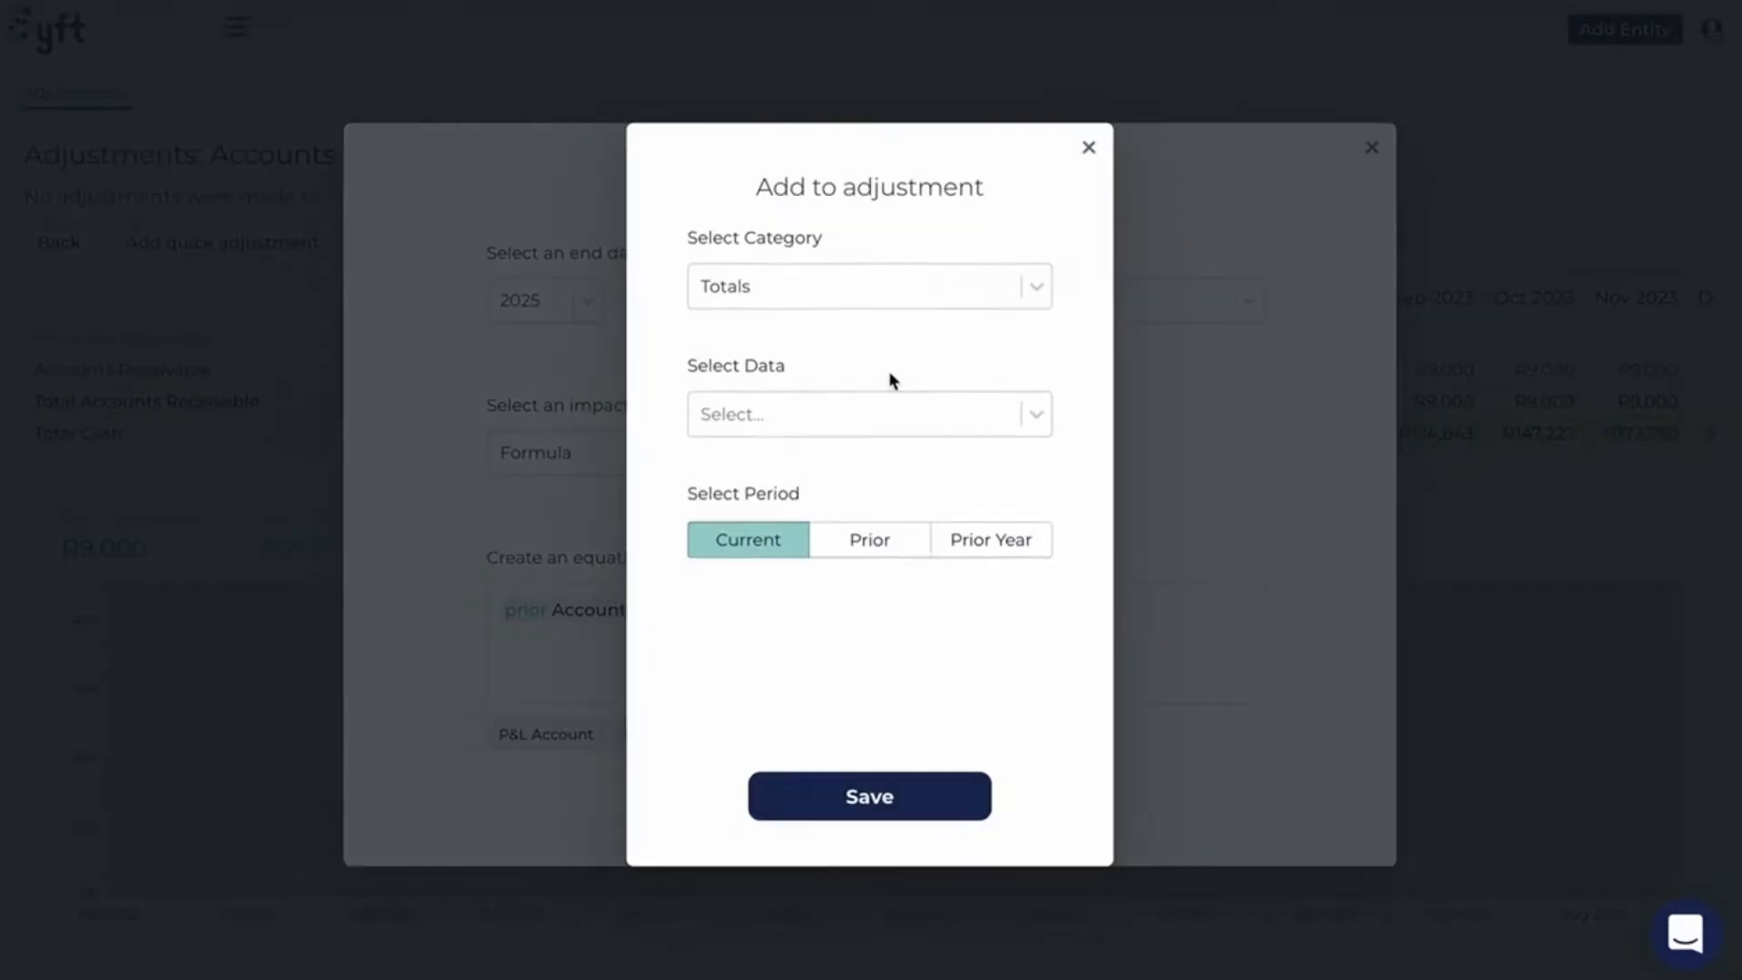
left_click(867, 288)
left_click(764, 523)
left_click(770, 417)
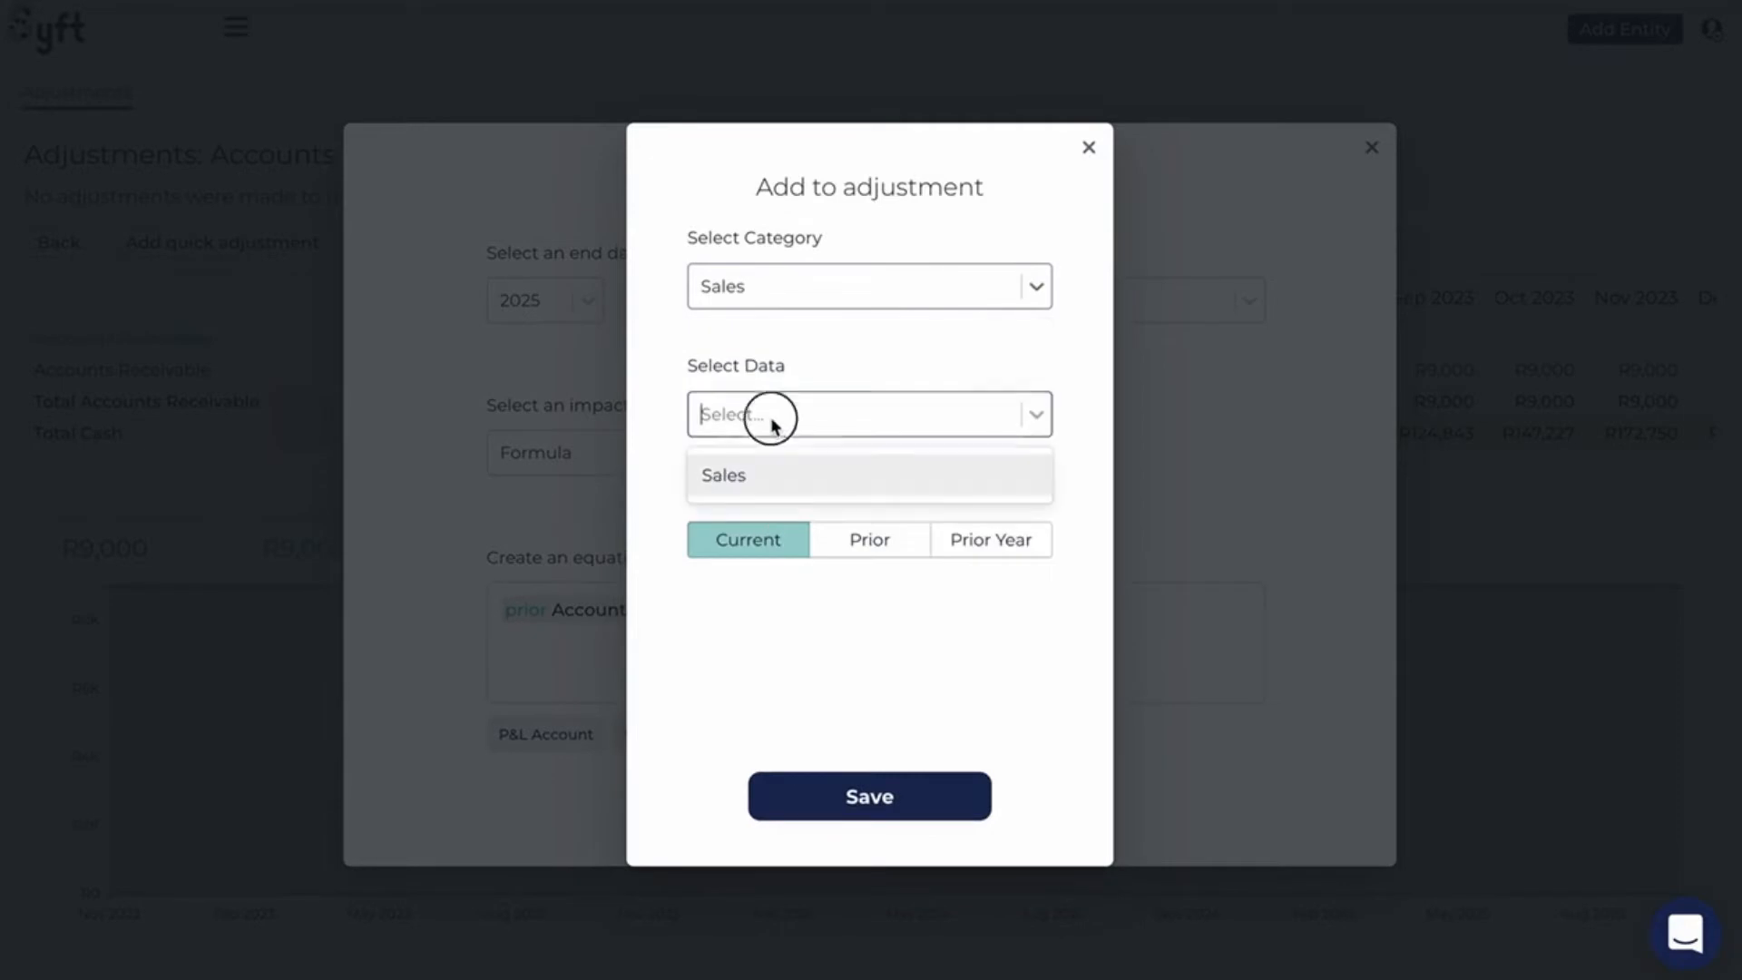
left_click(766, 471)
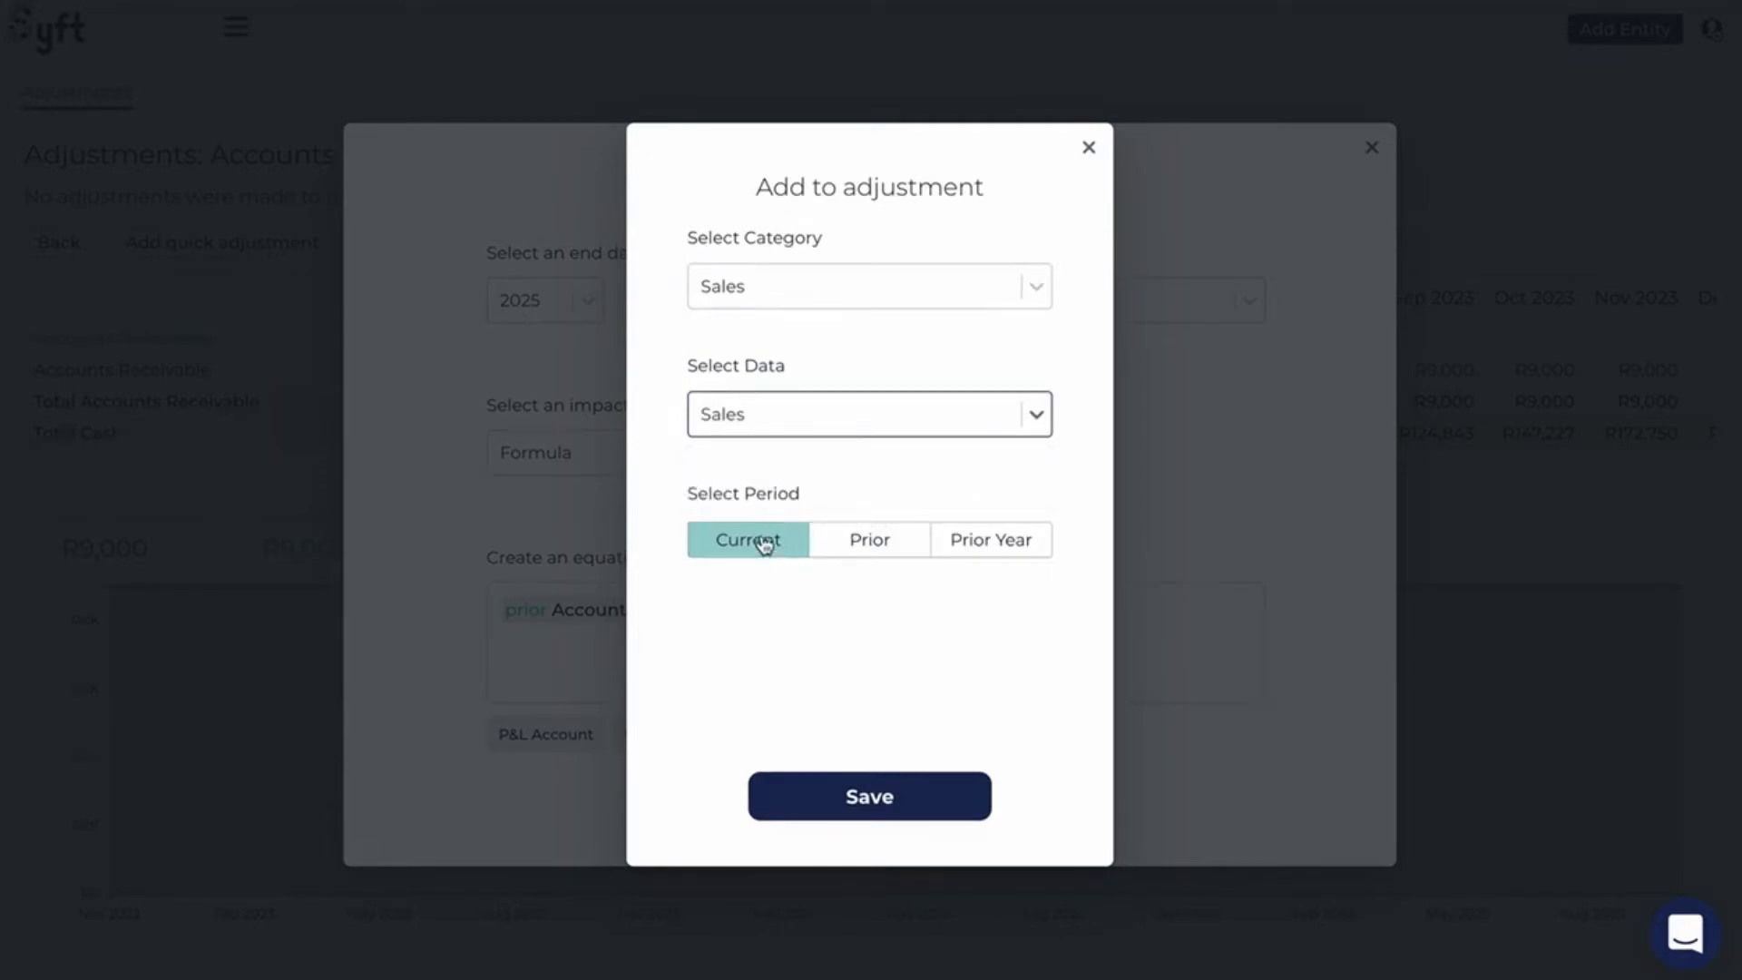
left_click(869, 799)
- Subtract the prior-period Sales account in the equation and close the bracket
left_click(1014, 736)
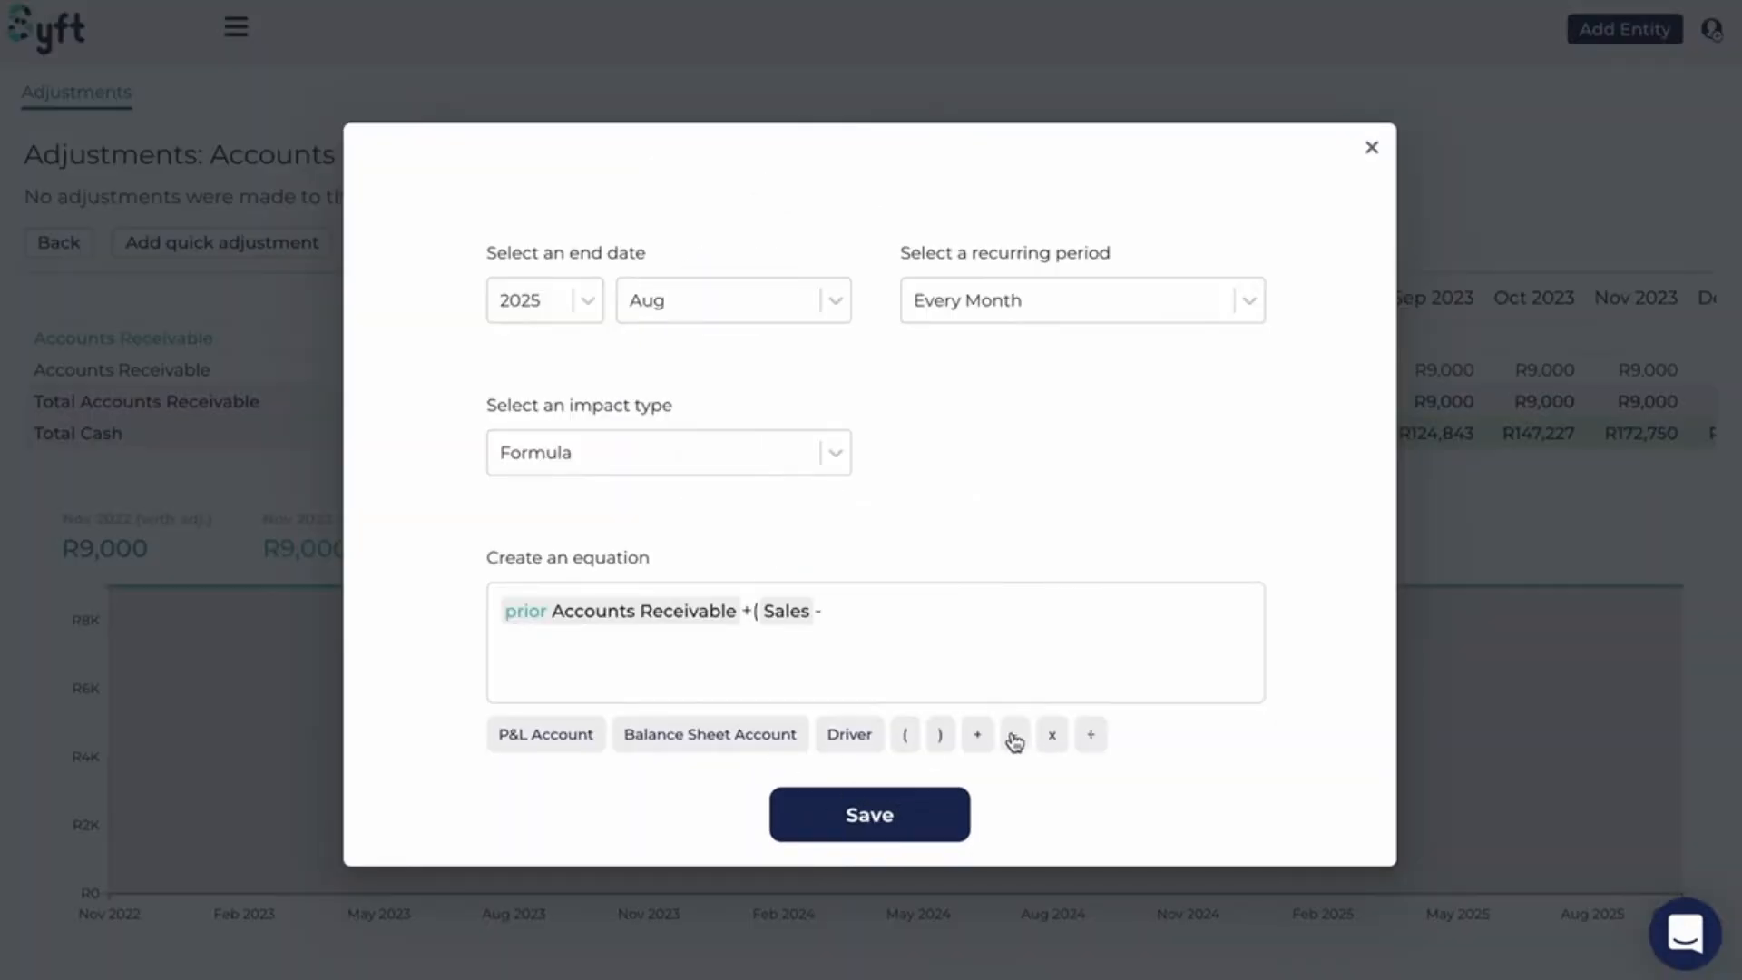
left_click(505, 733)
left_click(767, 410)
left_click(762, 425)
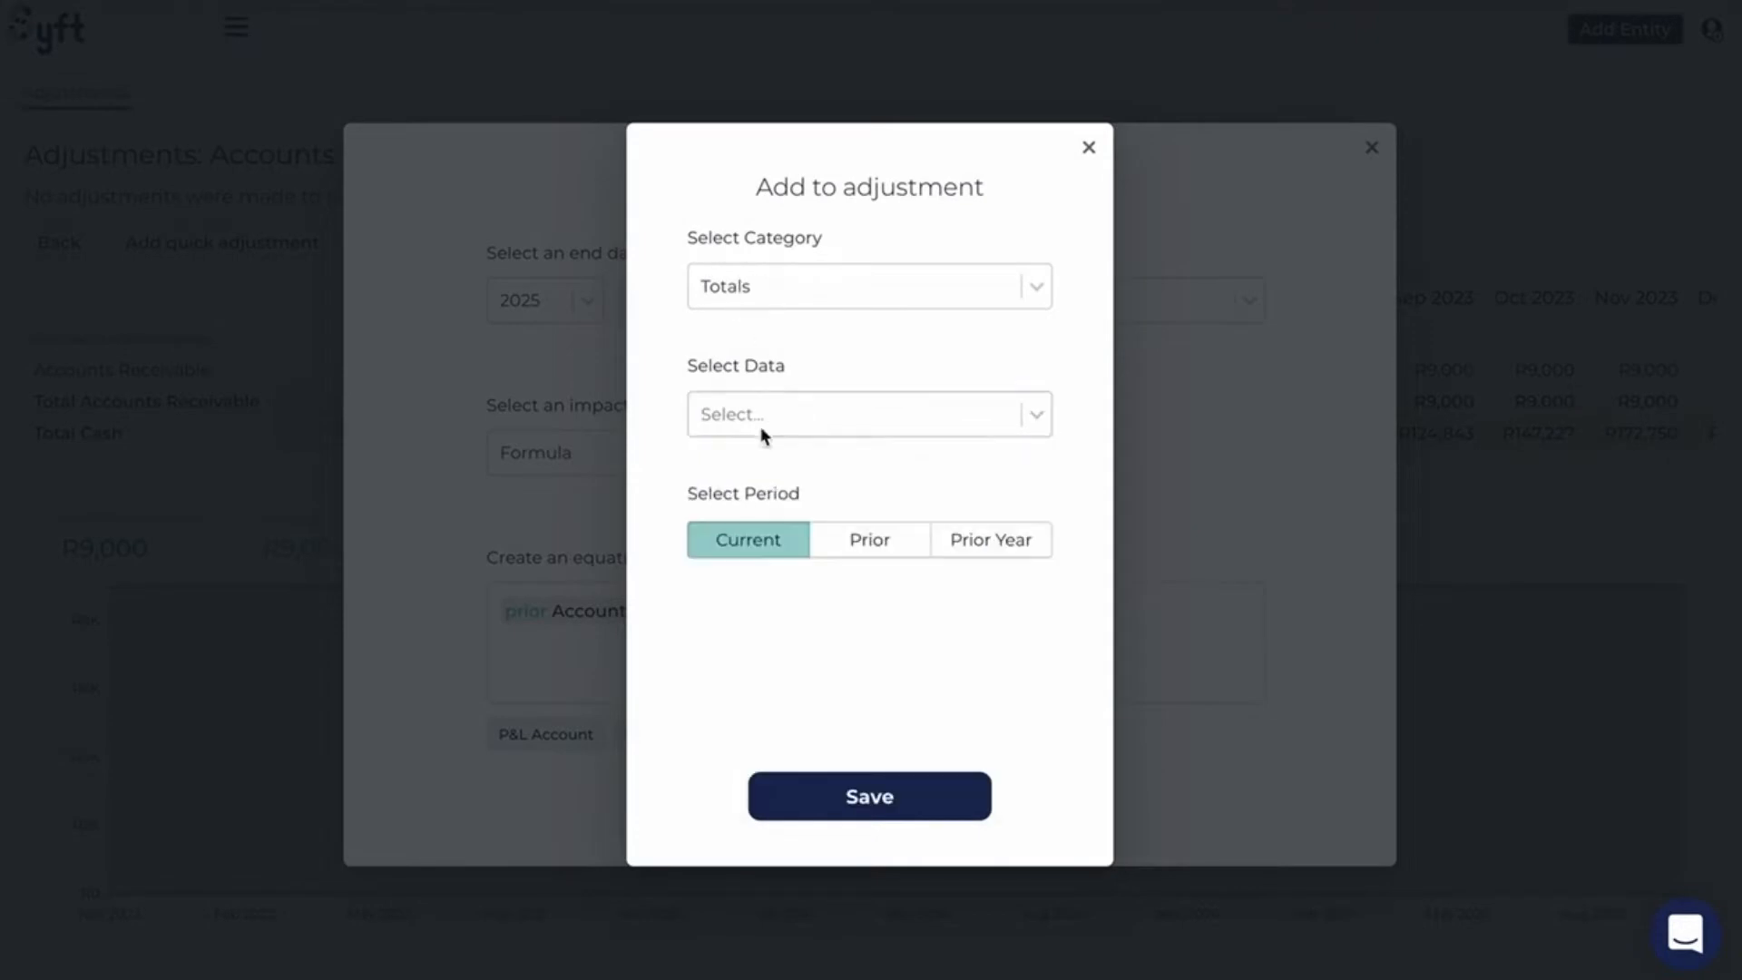
left_click(731, 278)
left_click(726, 519)
left_click(751, 419)
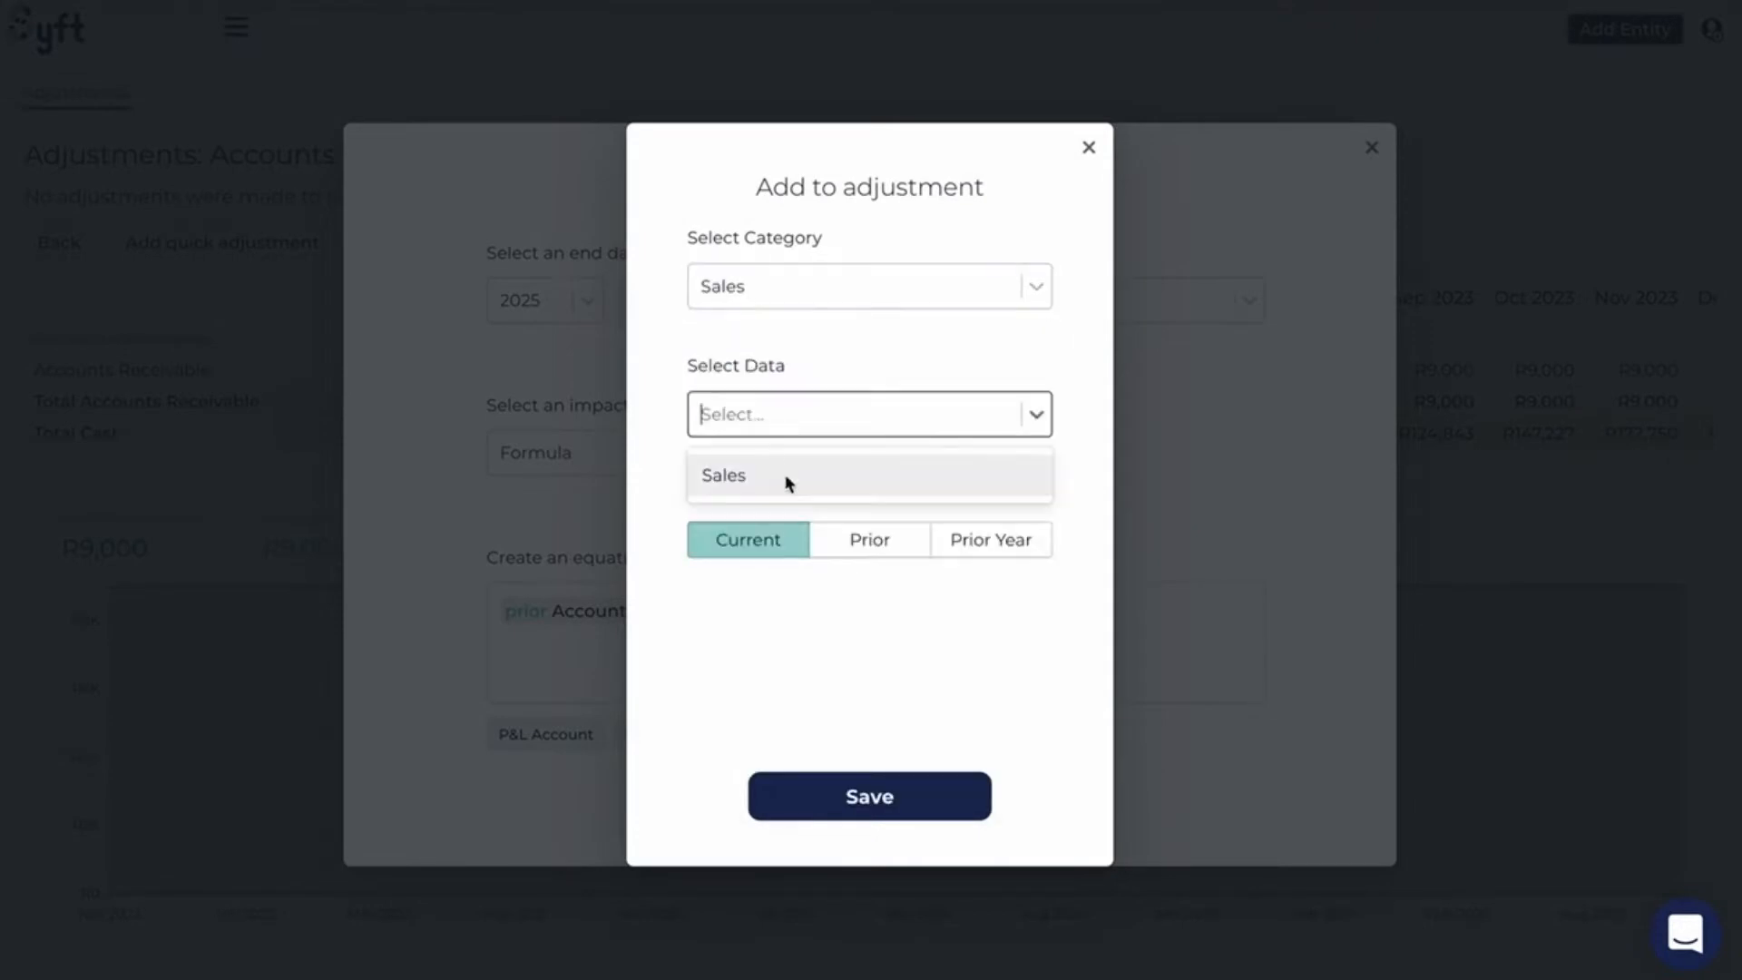
left_click(785, 478)
left_click(862, 544)
left_click(871, 799)
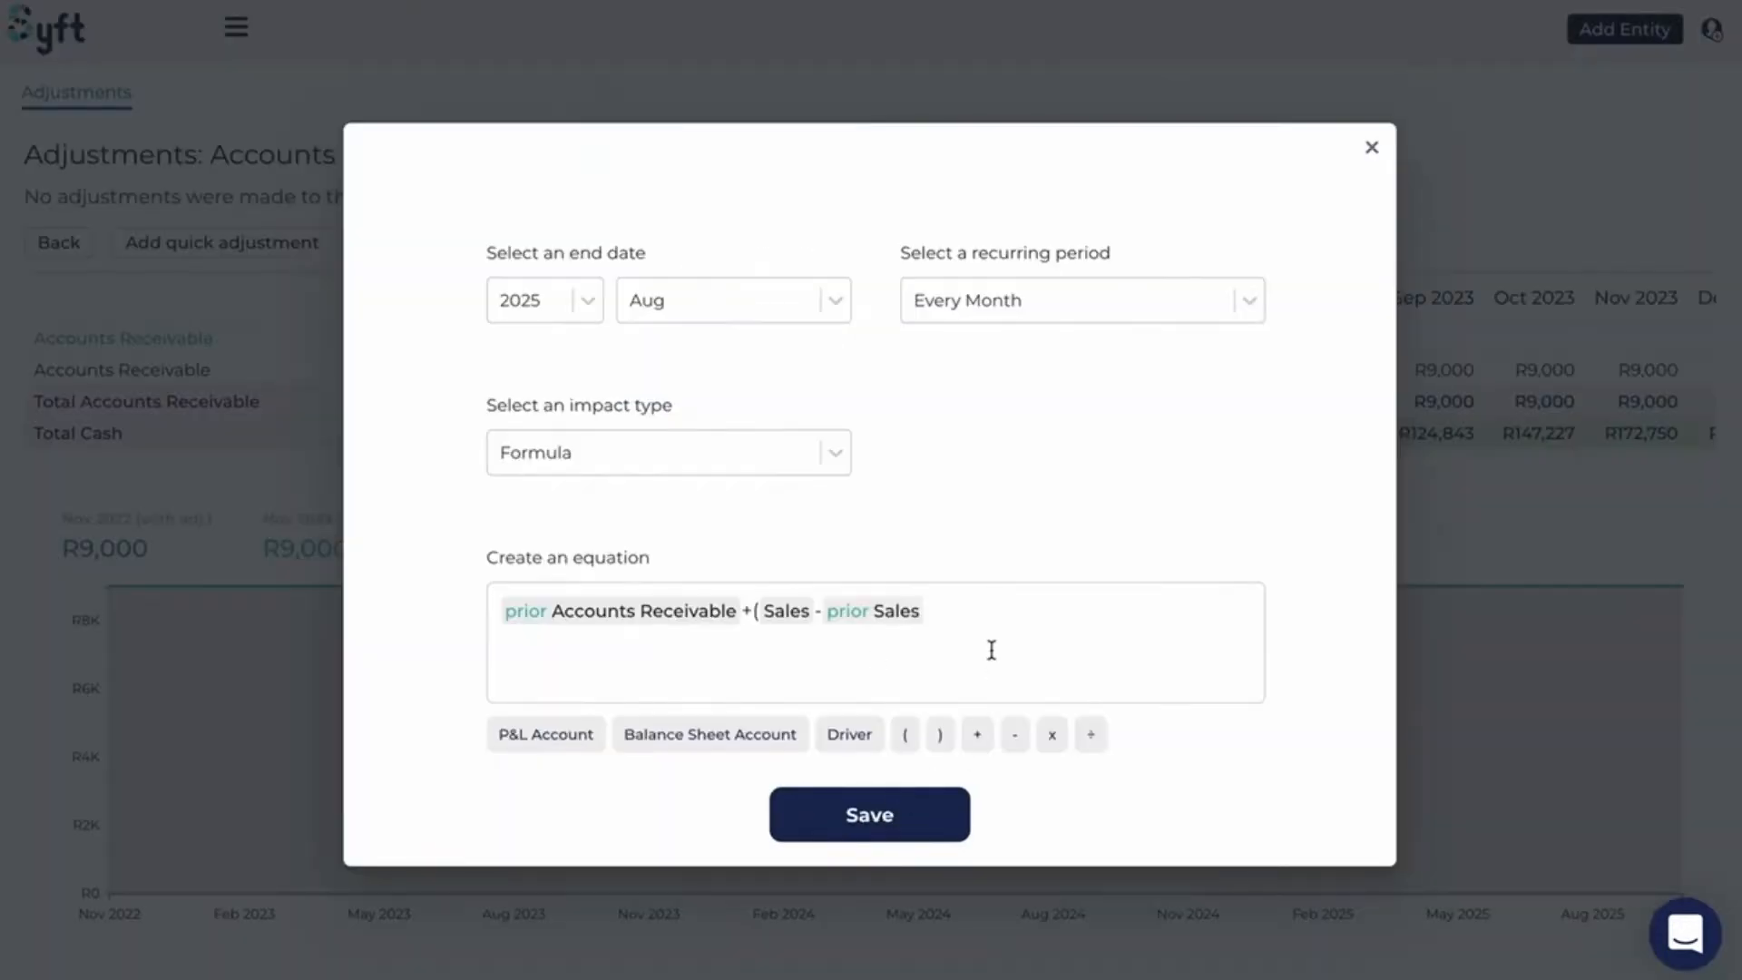
left_click(939, 734)
- Enclose the bracketed sales difference in an outer bracket that multiplies it by 1.2
left_click(765, 619)
type("(")
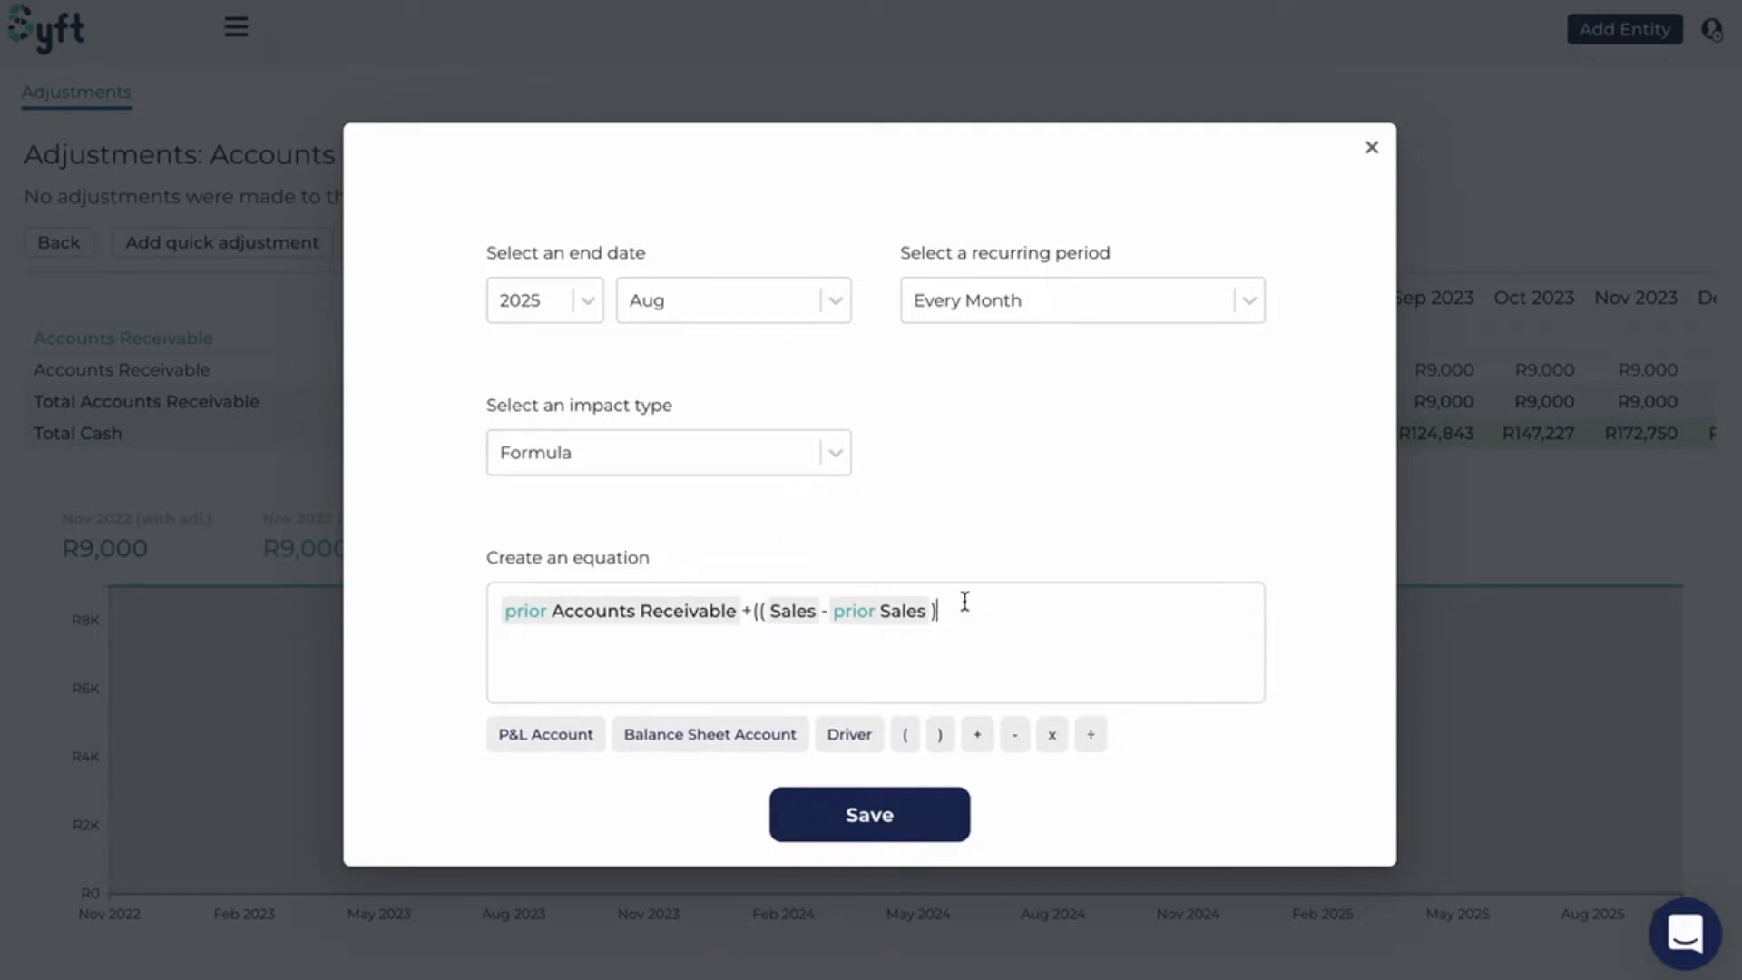
left_click(1051, 737)
left_click(956, 597)
type("1.2)")
left_click_drag(957, 608, 969, 608)
left_click(1003, 595)
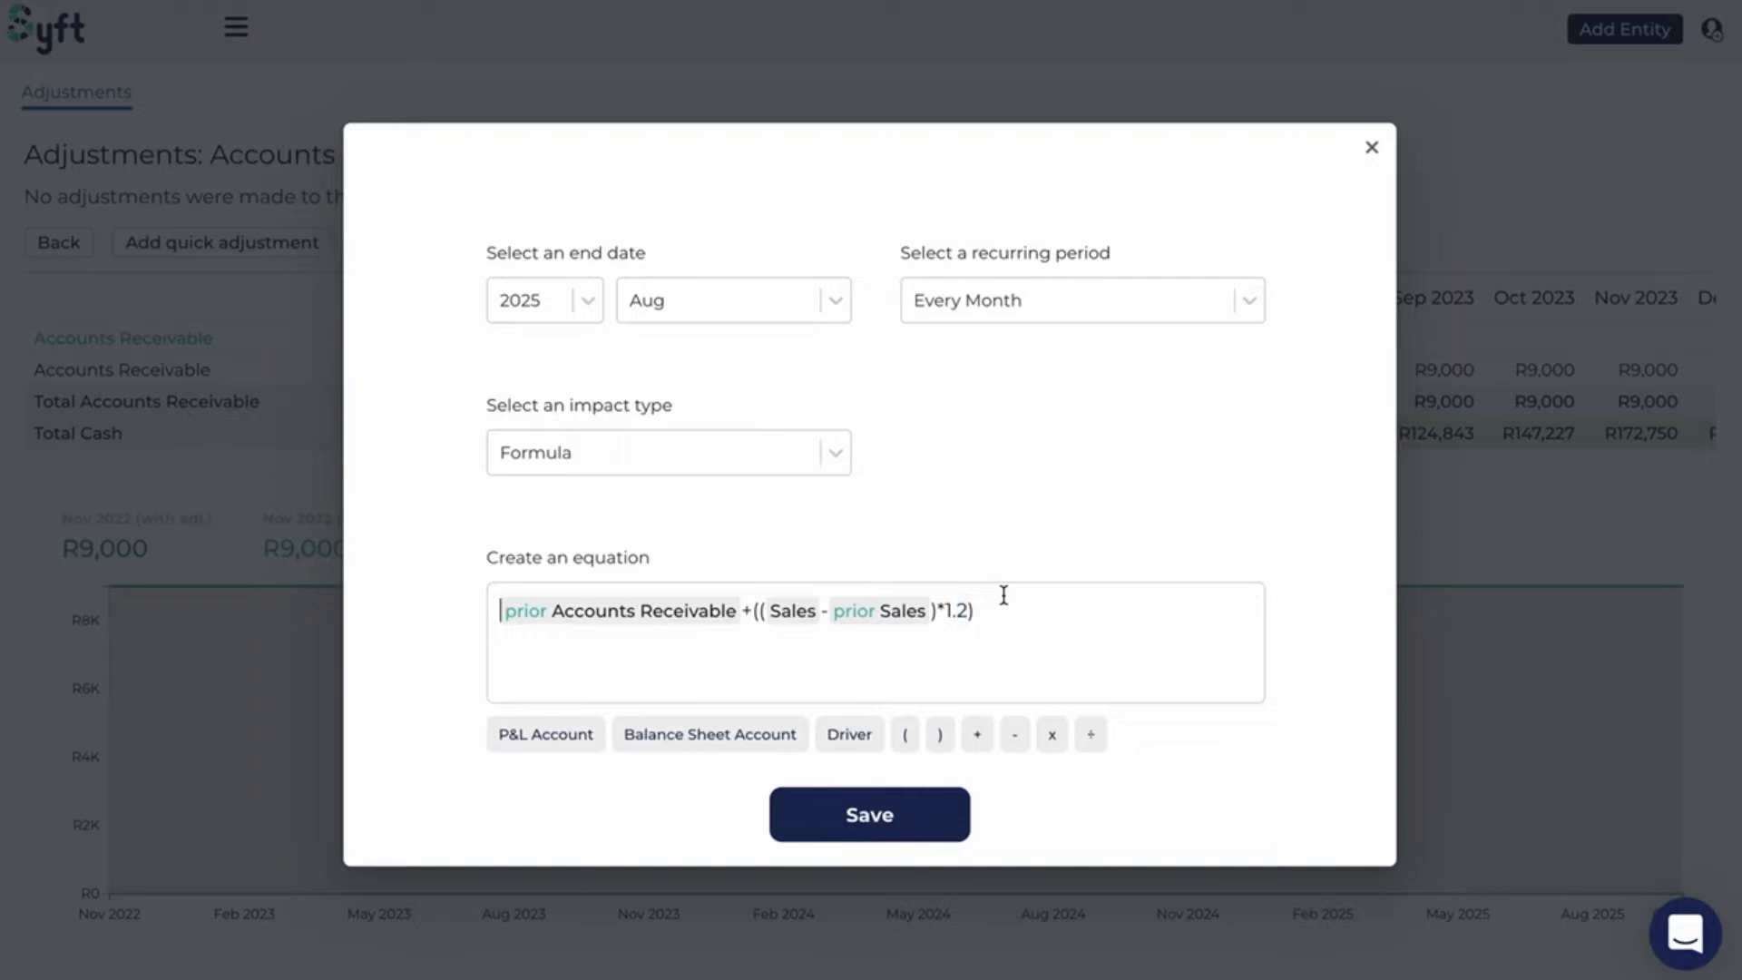
- Save the formula adjustment for Accounts Receivable and return to the monthly balance sheet
left_click(869, 814)
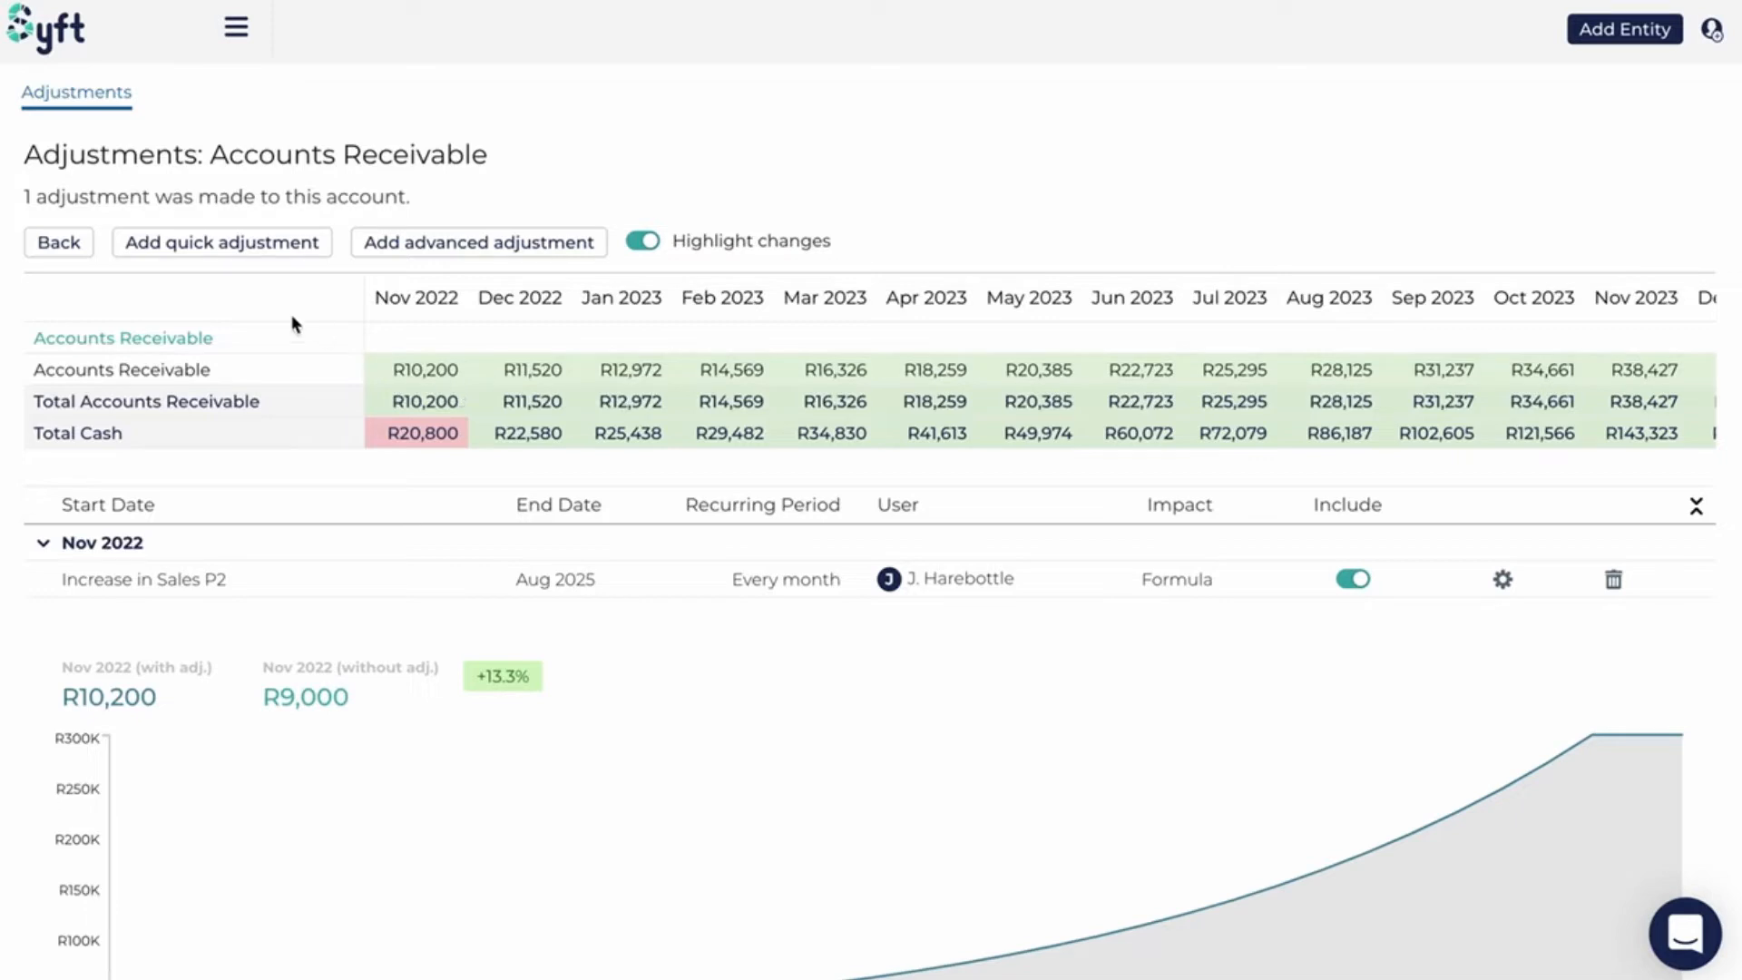
left_click(69, 244)
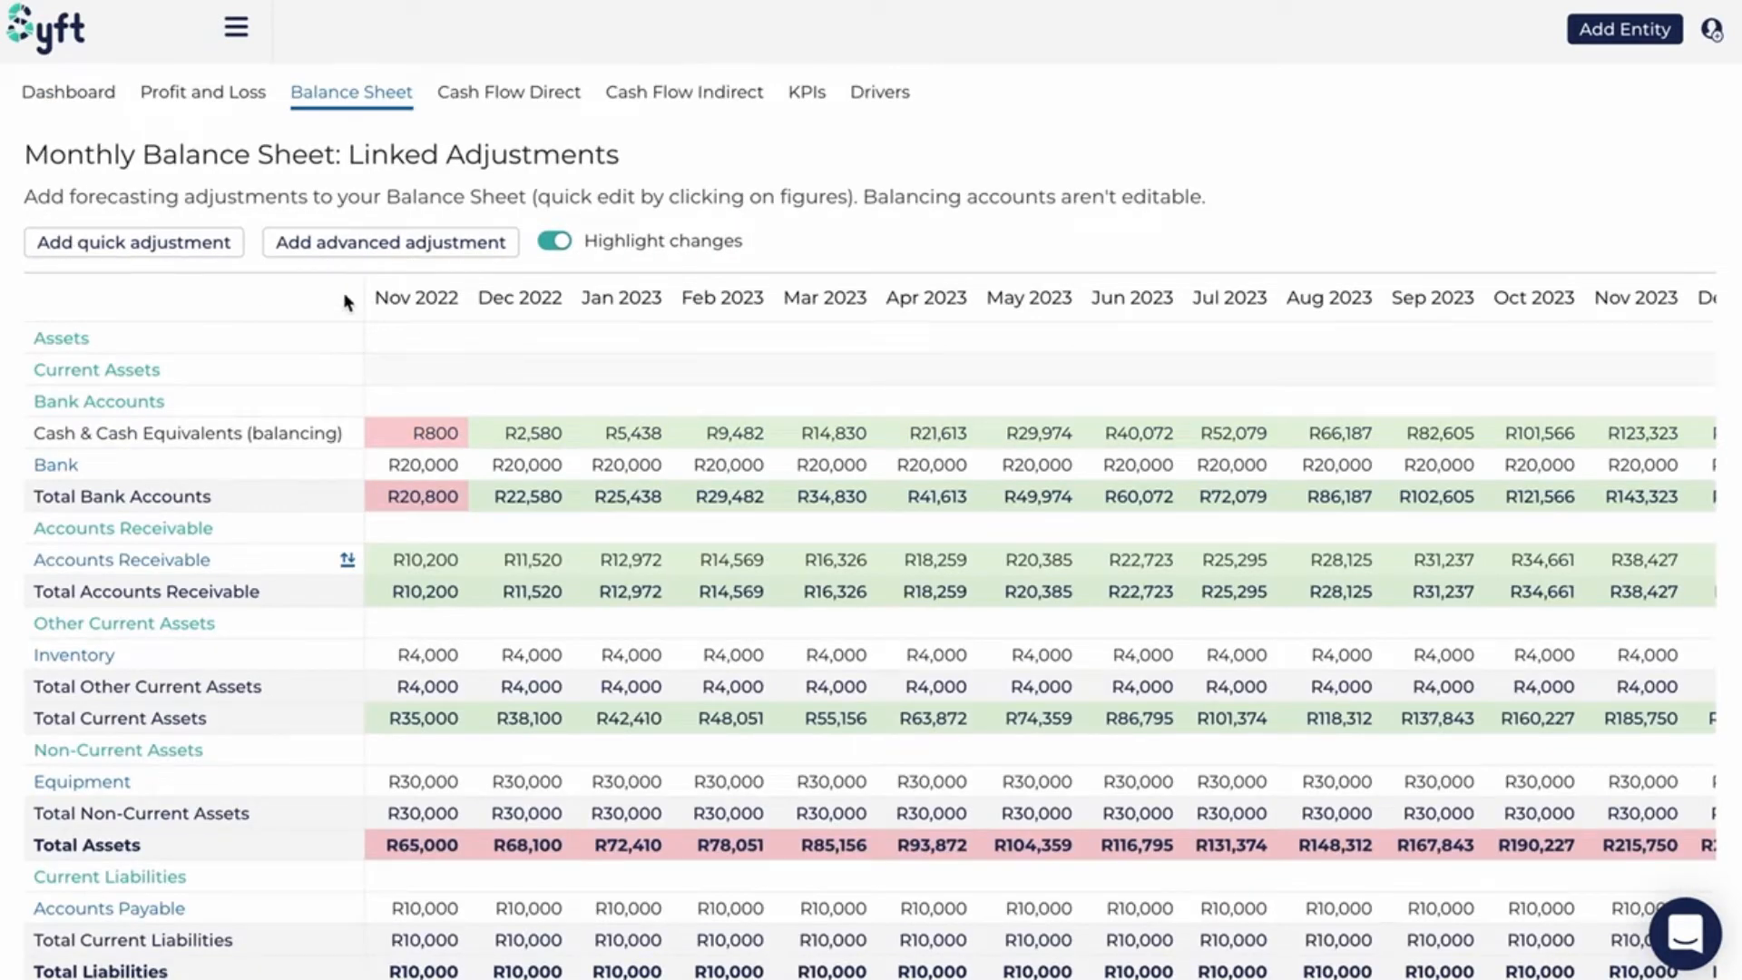
- Review the existing adjustment on the Sales account, then compare it with the balance sheet's forecast figures
left_click(228, 95)
left_click(71, 368)
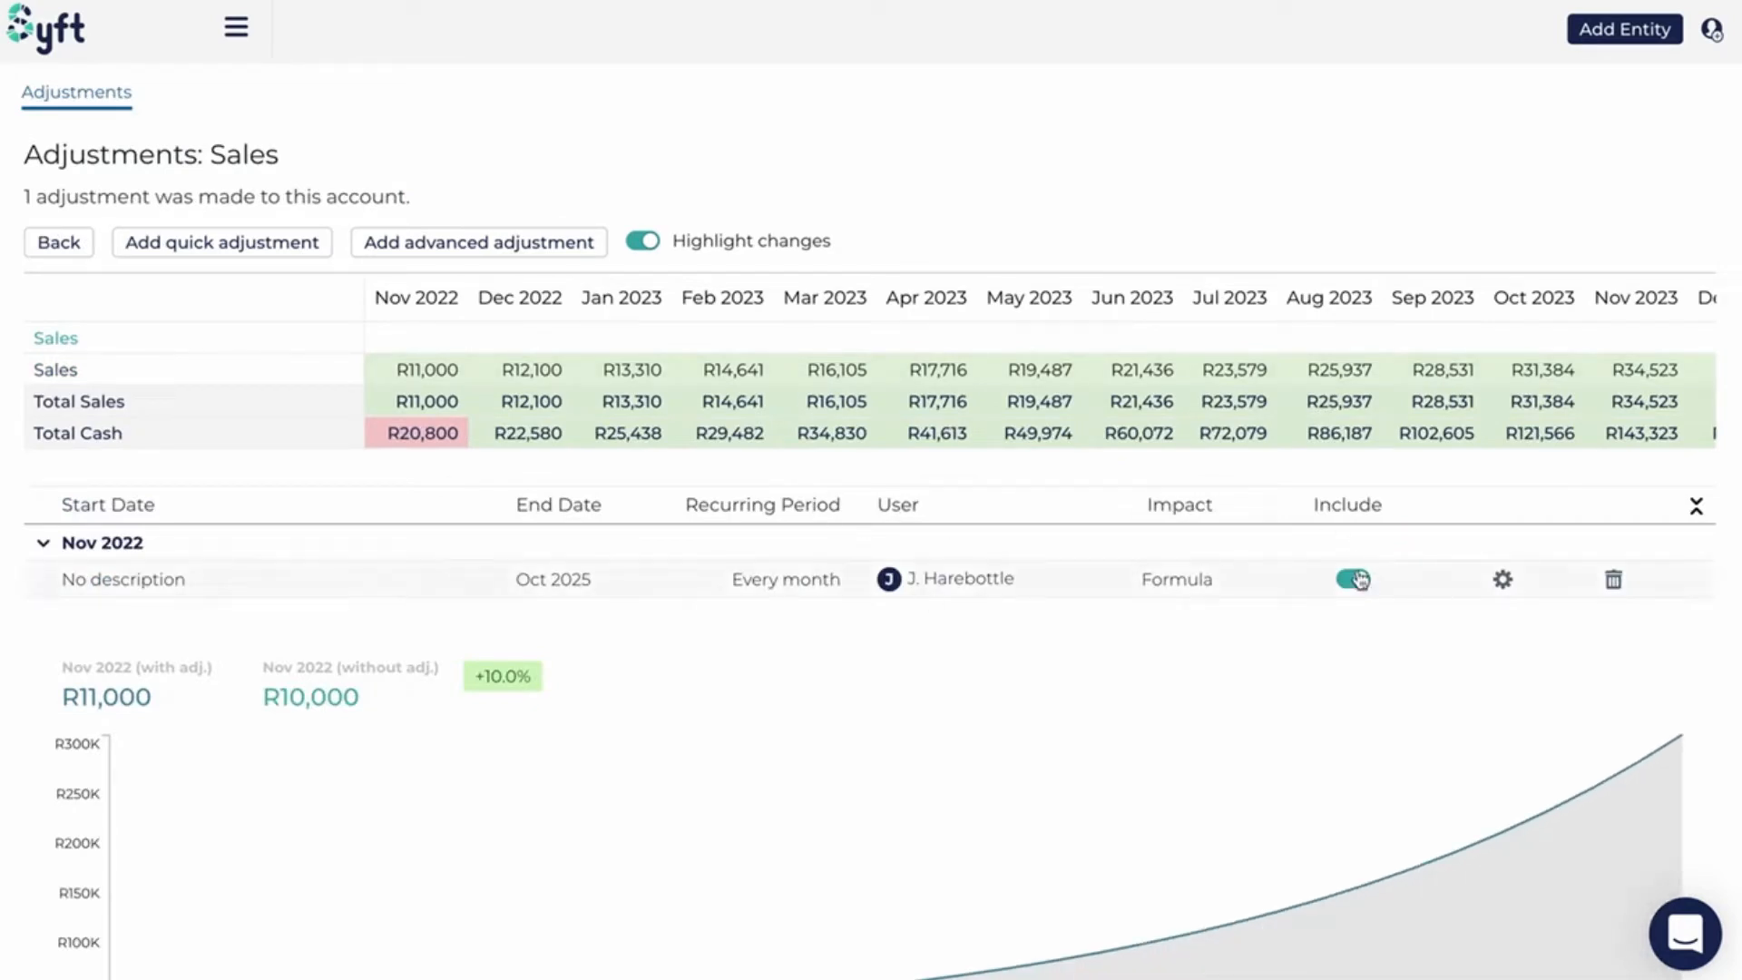
left_click(36, 238)
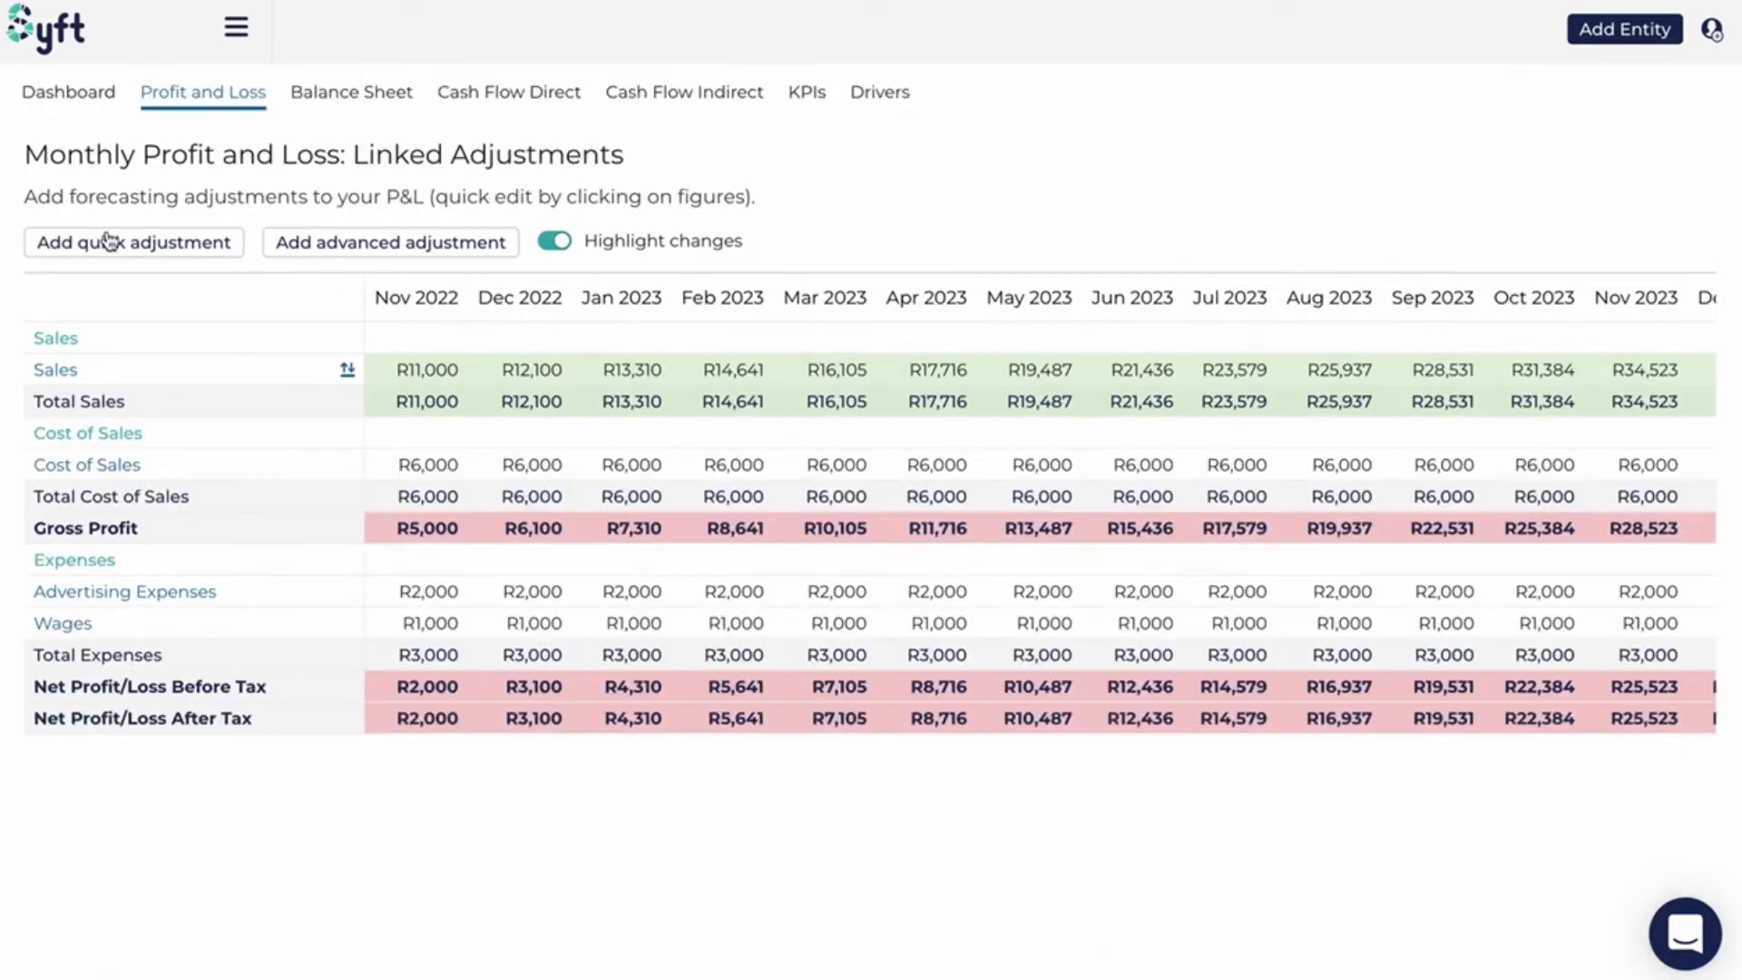
left_click(331, 95)
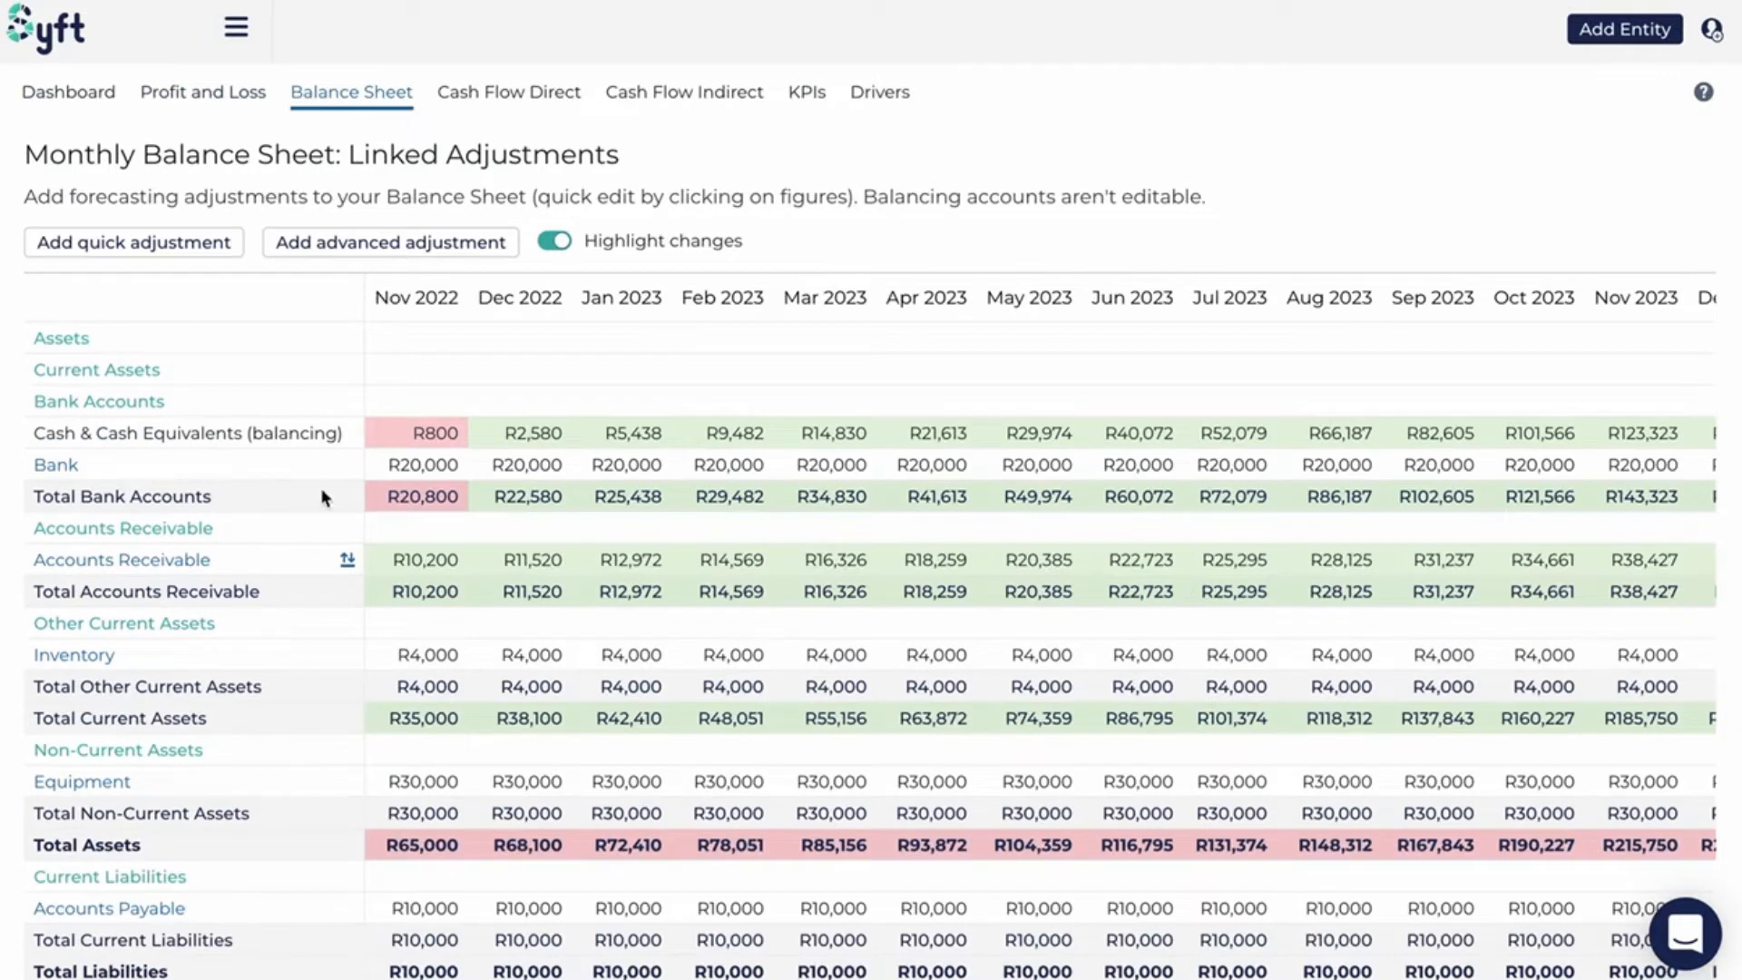
- Start an advanced adjustment for the Cost of Sales account in the profit and loss, described as Sales Increase P3
left_click(200, 100)
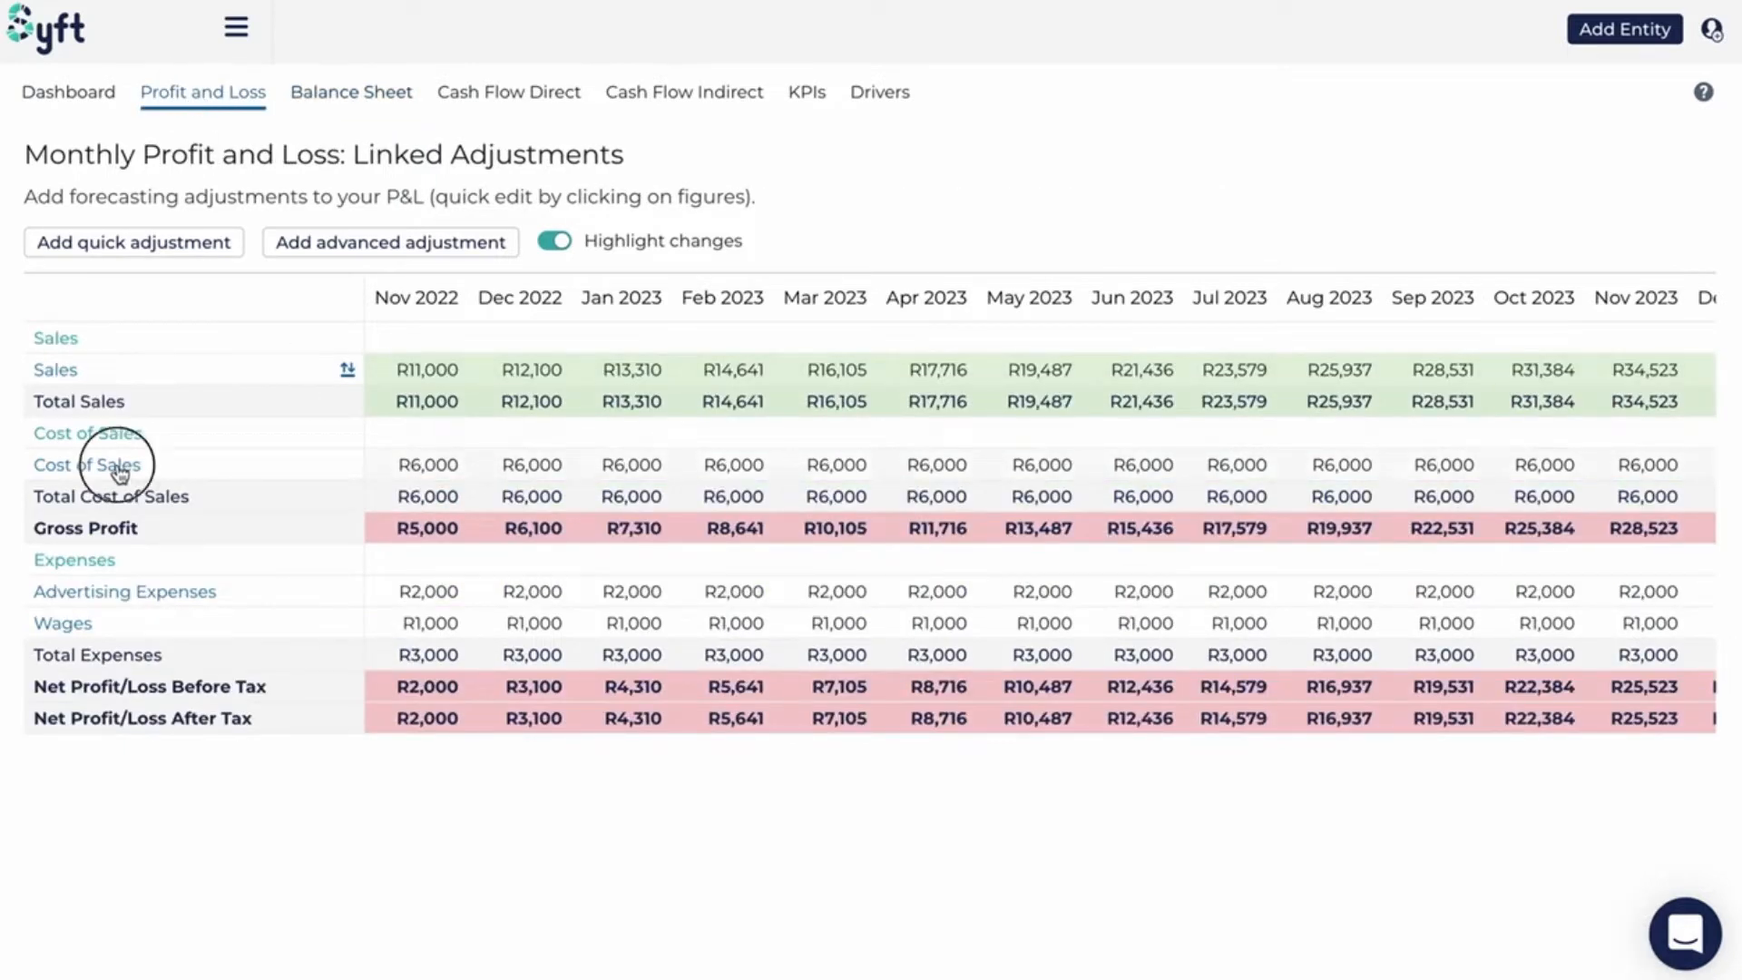
left_click(119, 468)
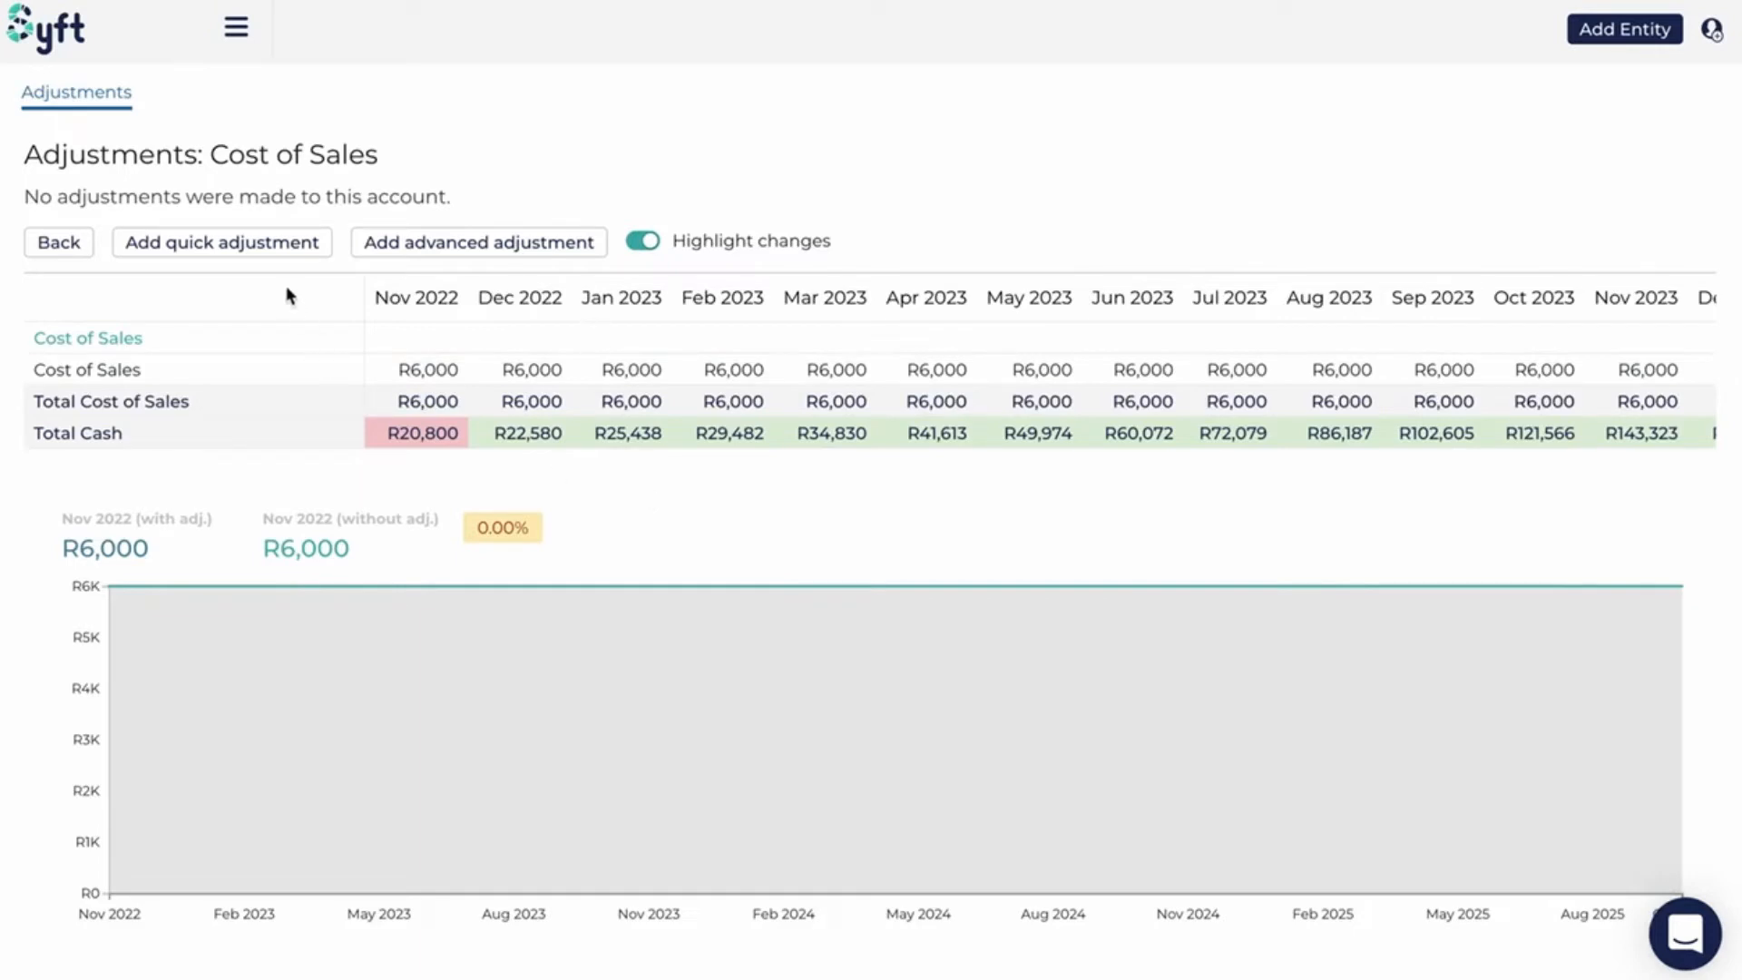
left_click(419, 251)
left_click(939, 290)
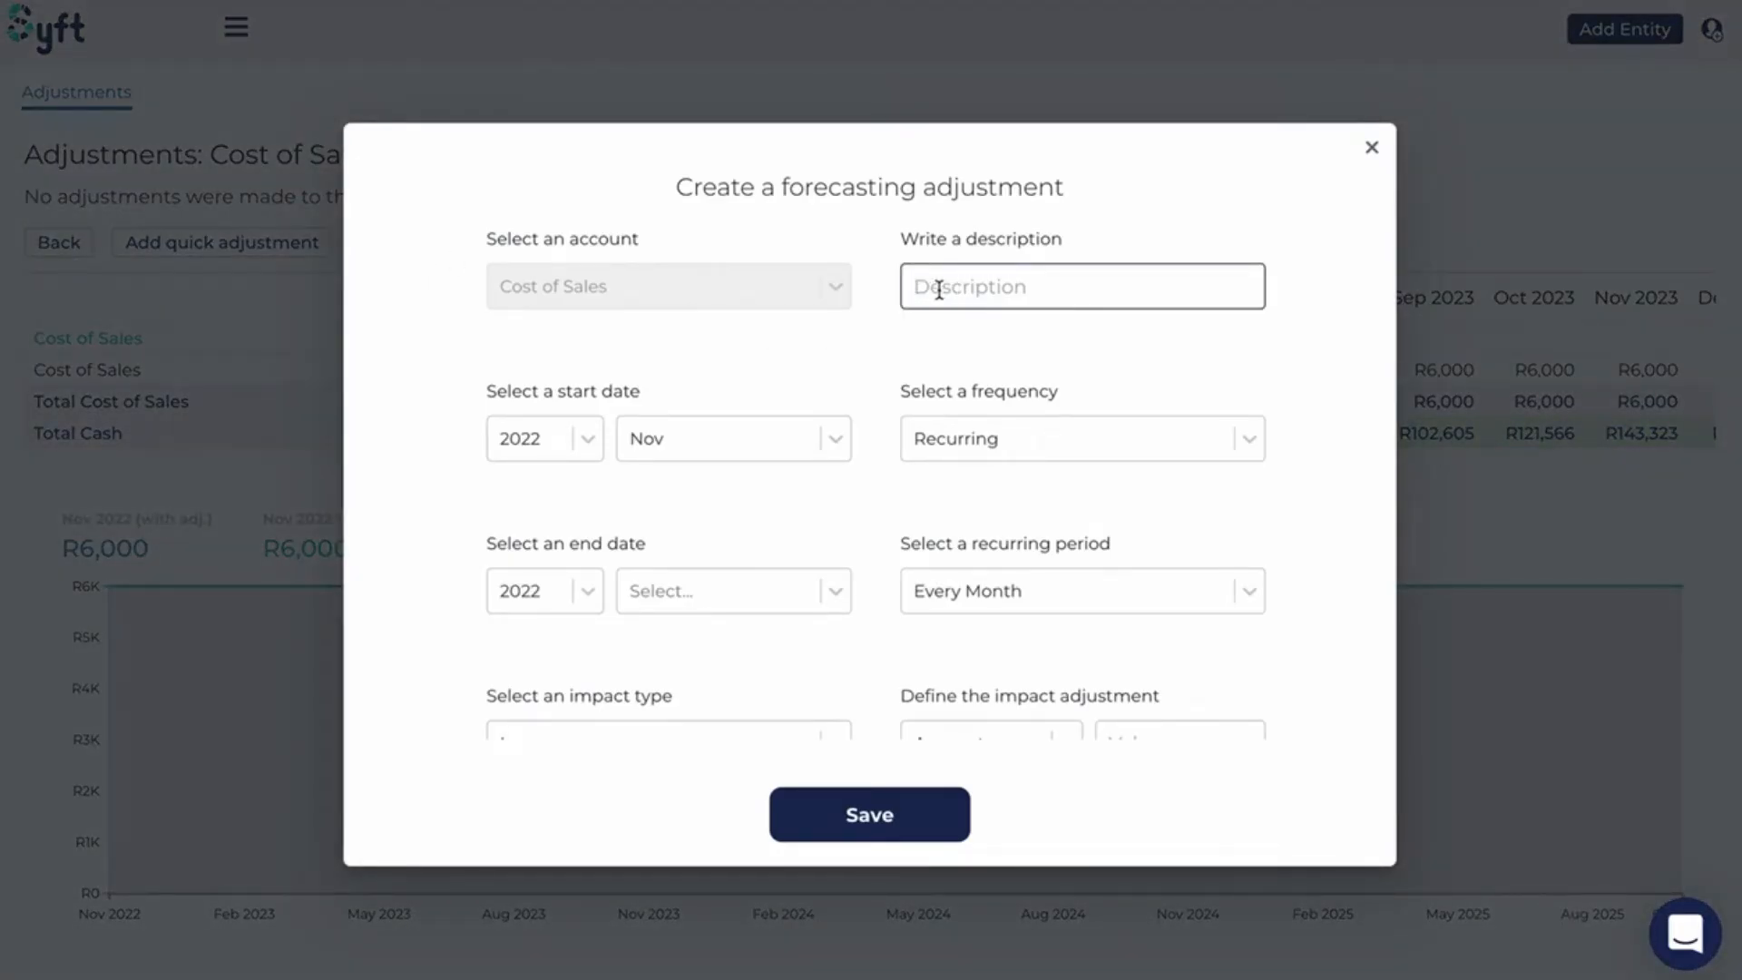
type("Sales Increase P3")
- Set the Cost of Sales adjustment to end in October 2025 and choose Formula as its impact type
left_click(588, 591)
left_click(542, 786)
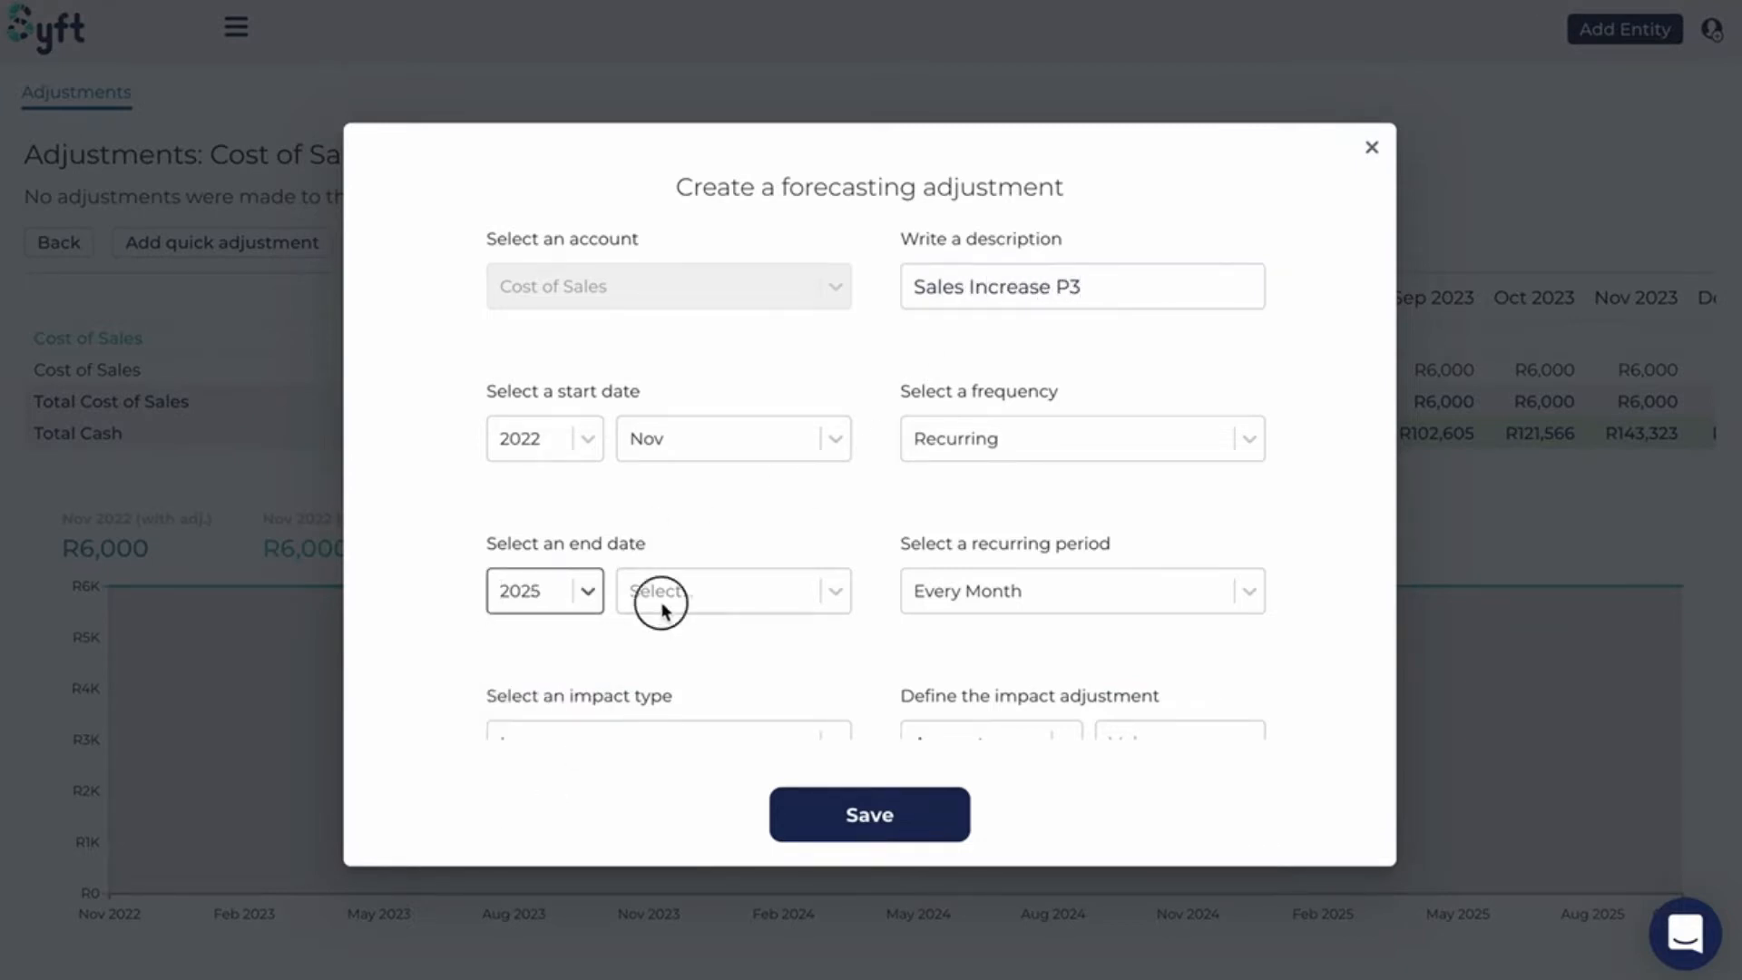
left_click(661, 594)
scroll(671, 870, "down", 1)
left_click(673, 955)
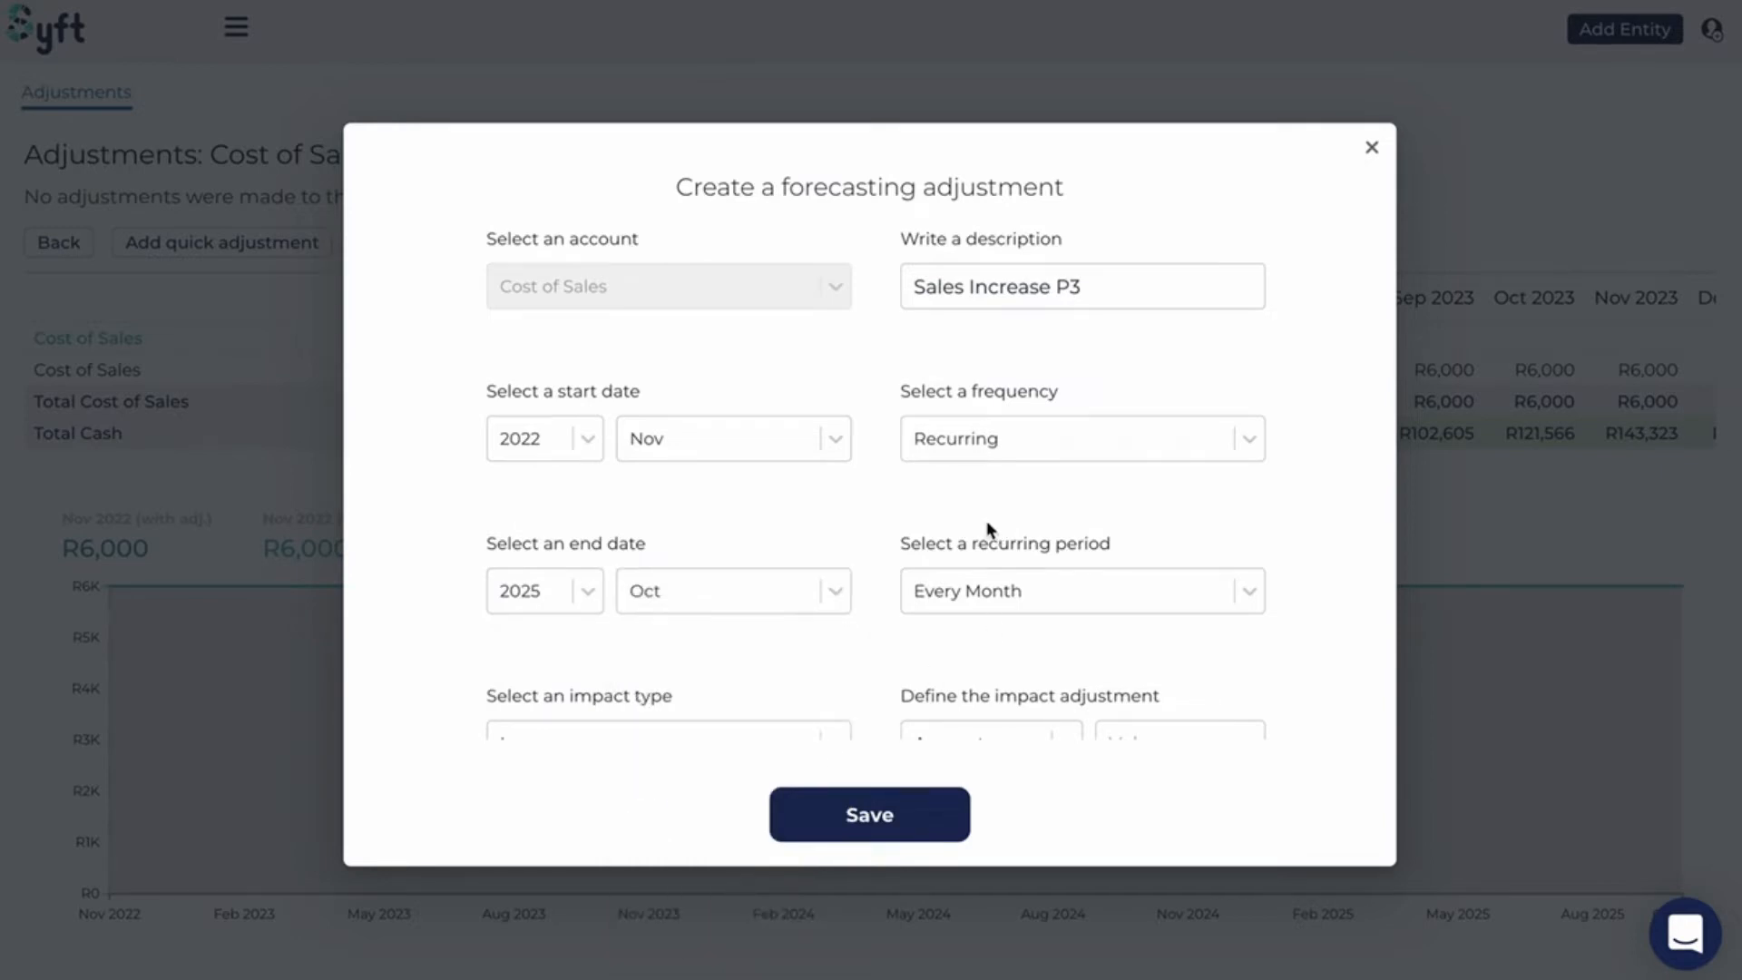
scroll(990, 531, "down", 1)
left_click(835, 646)
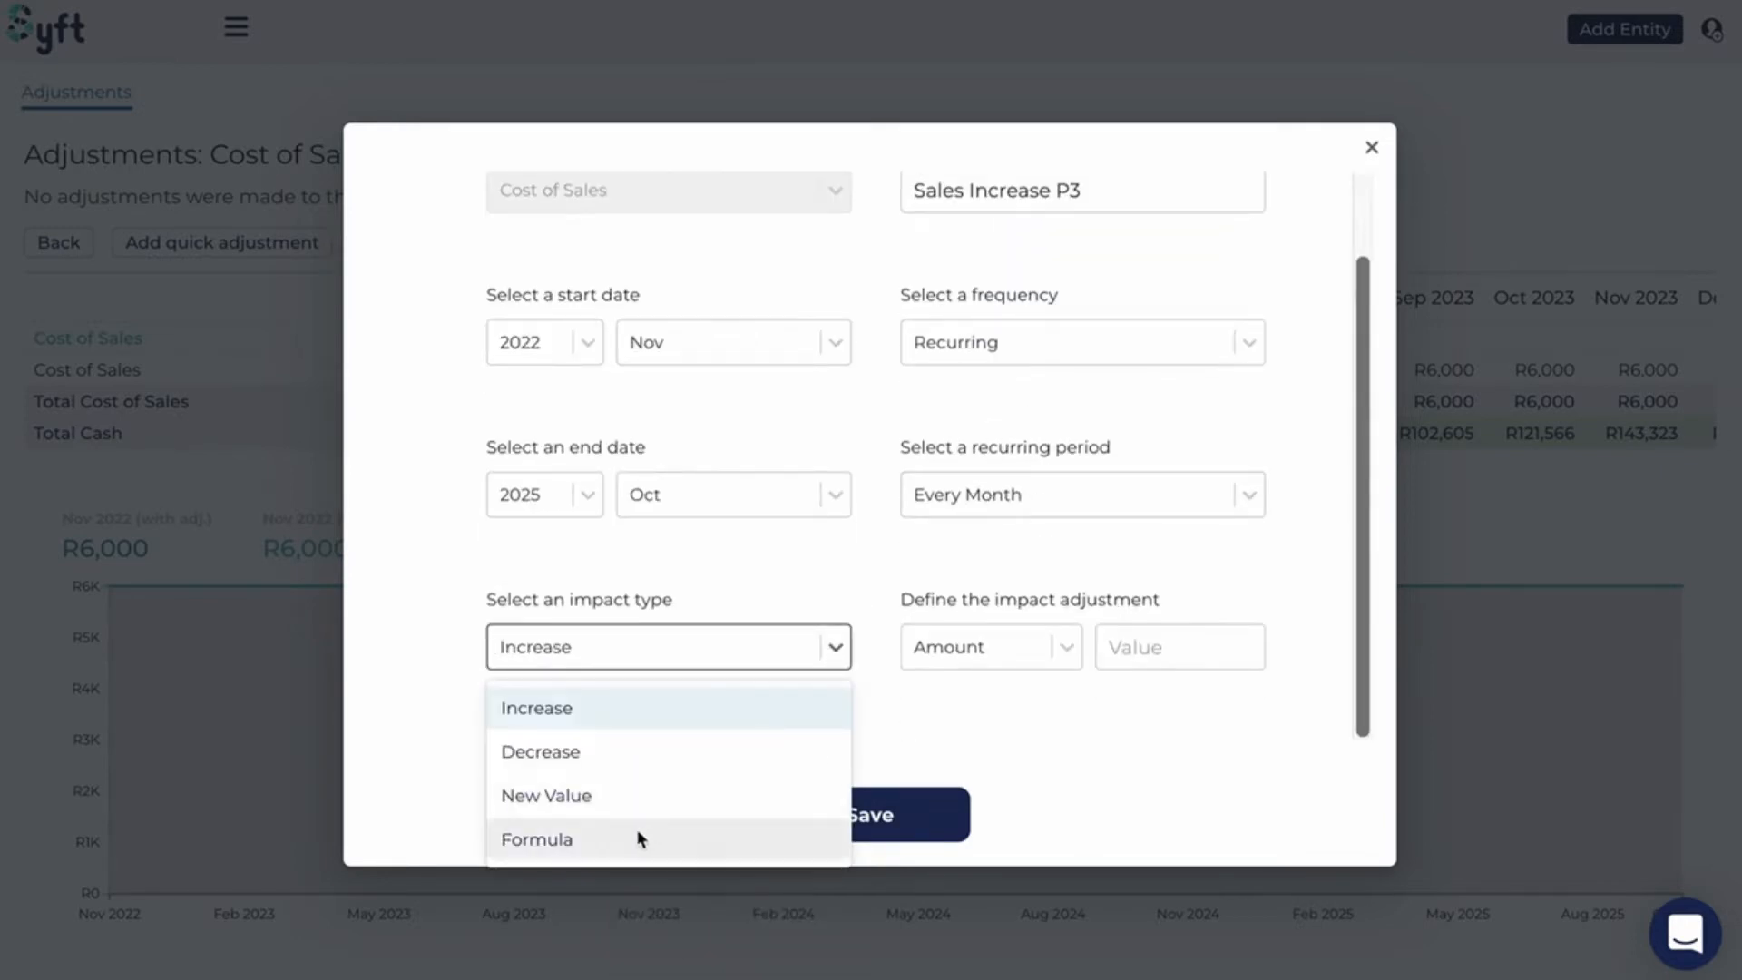
left_click(641, 836)
scroll(933, 653, "down", 2)
left_click(891, 626)
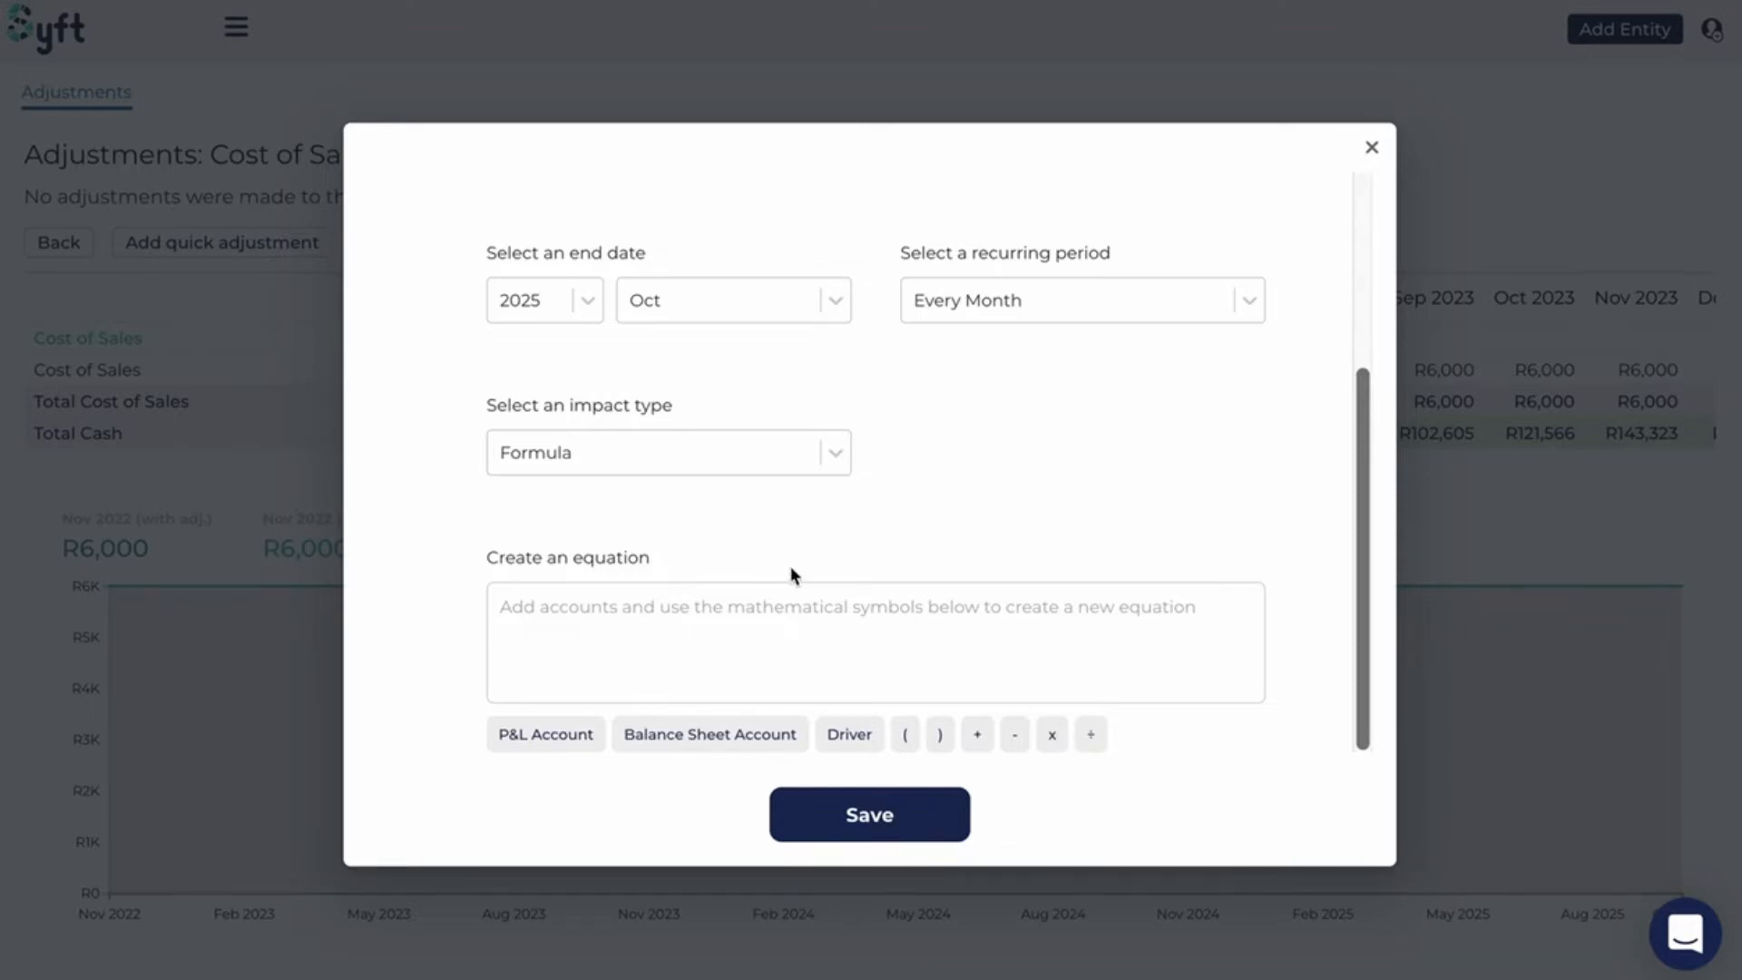
- Begin the Cost of Sales equation with the current-period Sales account from the Sales category
left_click(548, 734)
left_click(799, 303)
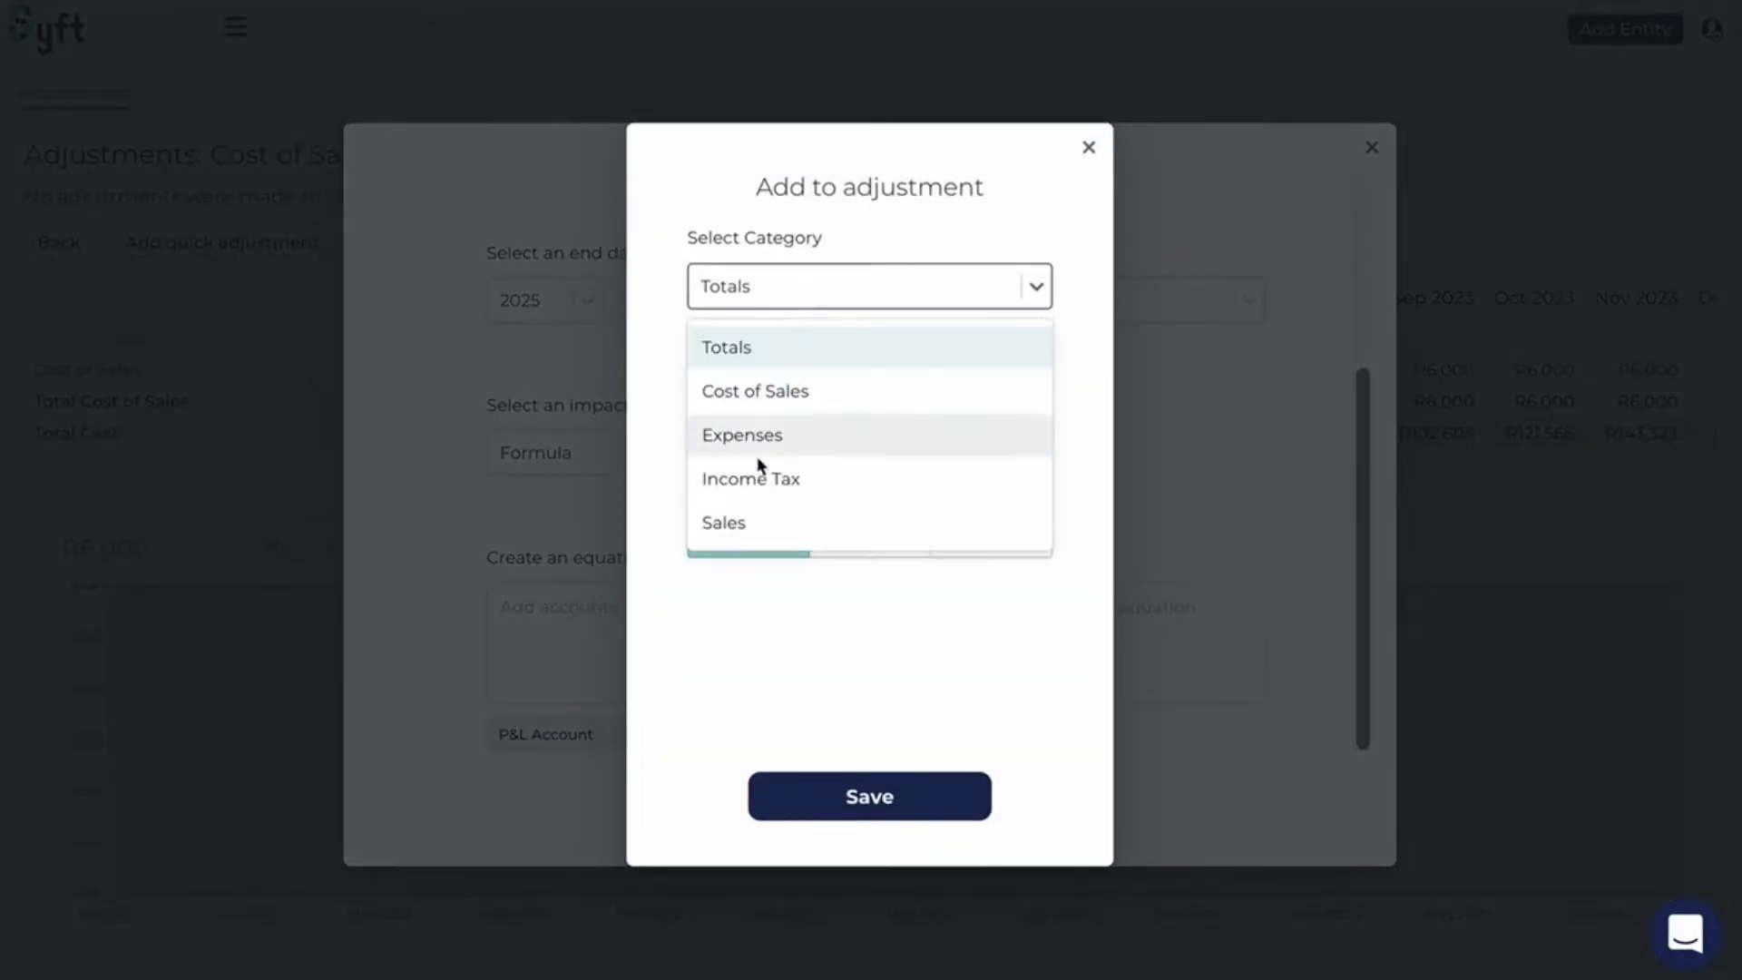
left_click(751, 519)
left_click(797, 416)
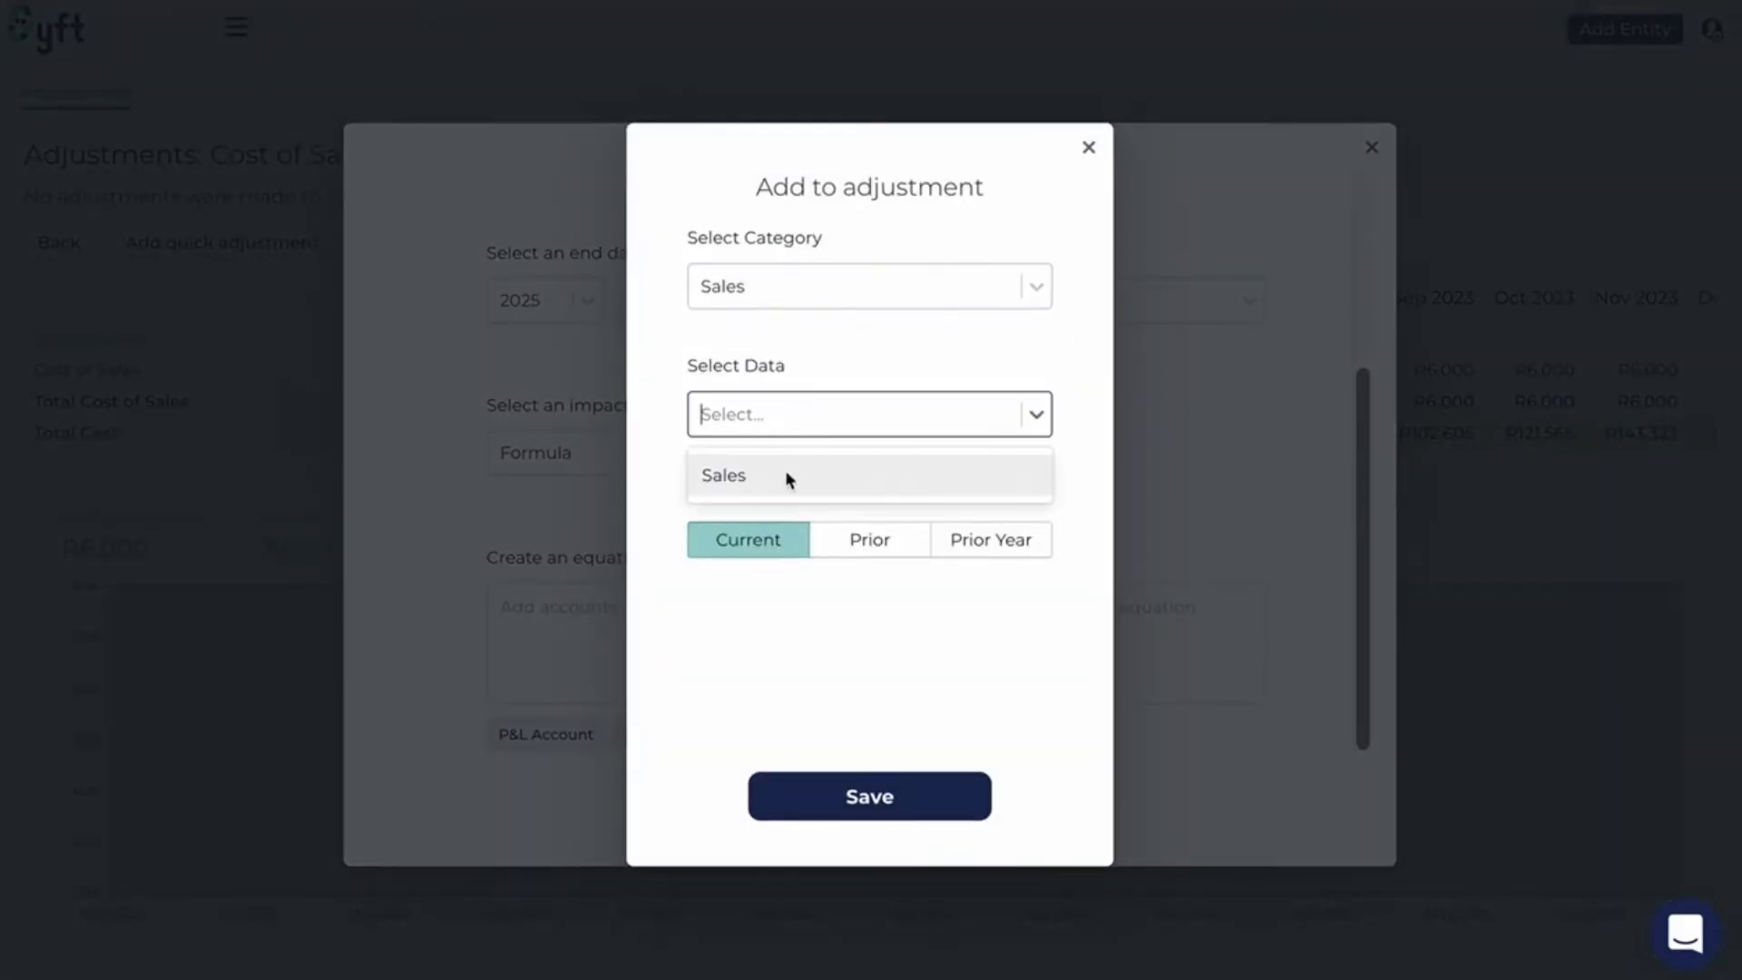
left_click(785, 474)
left_click(939, 817)
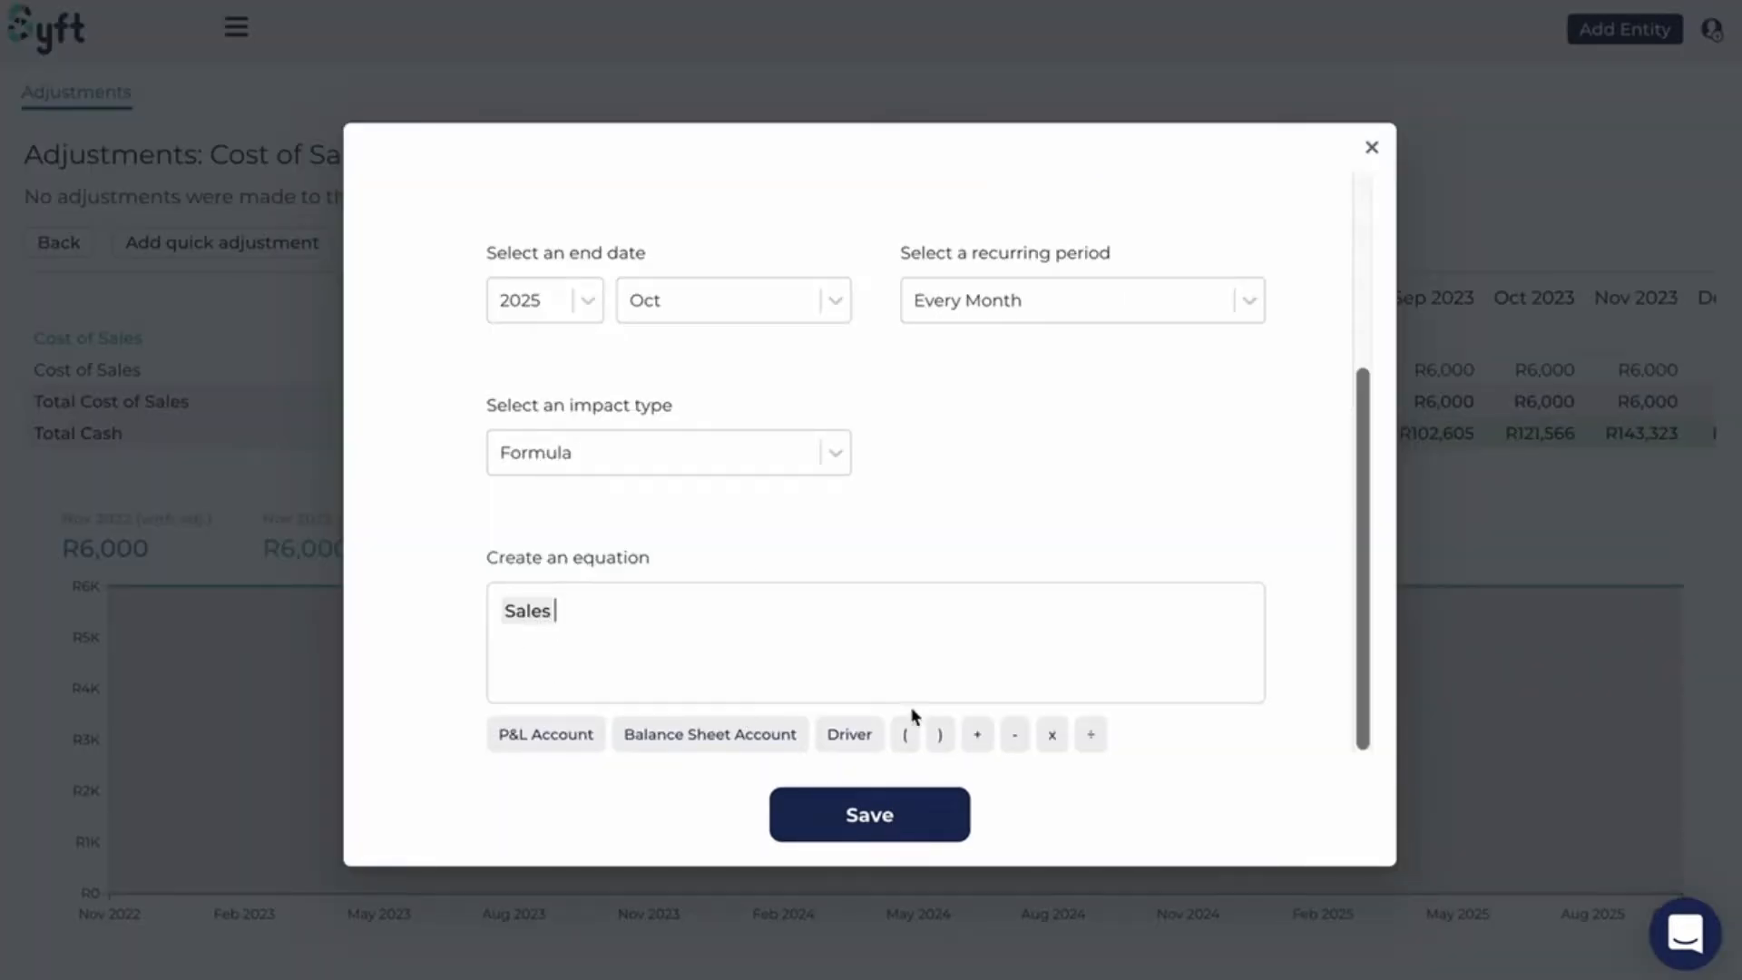
- Multiply Sales by 0.6 in the equation, save the Cost of Sales adjustment and return to the profit and loss
left_click(1052, 737)
left_click(816, 626)
type("0.6")
left_click(857, 814)
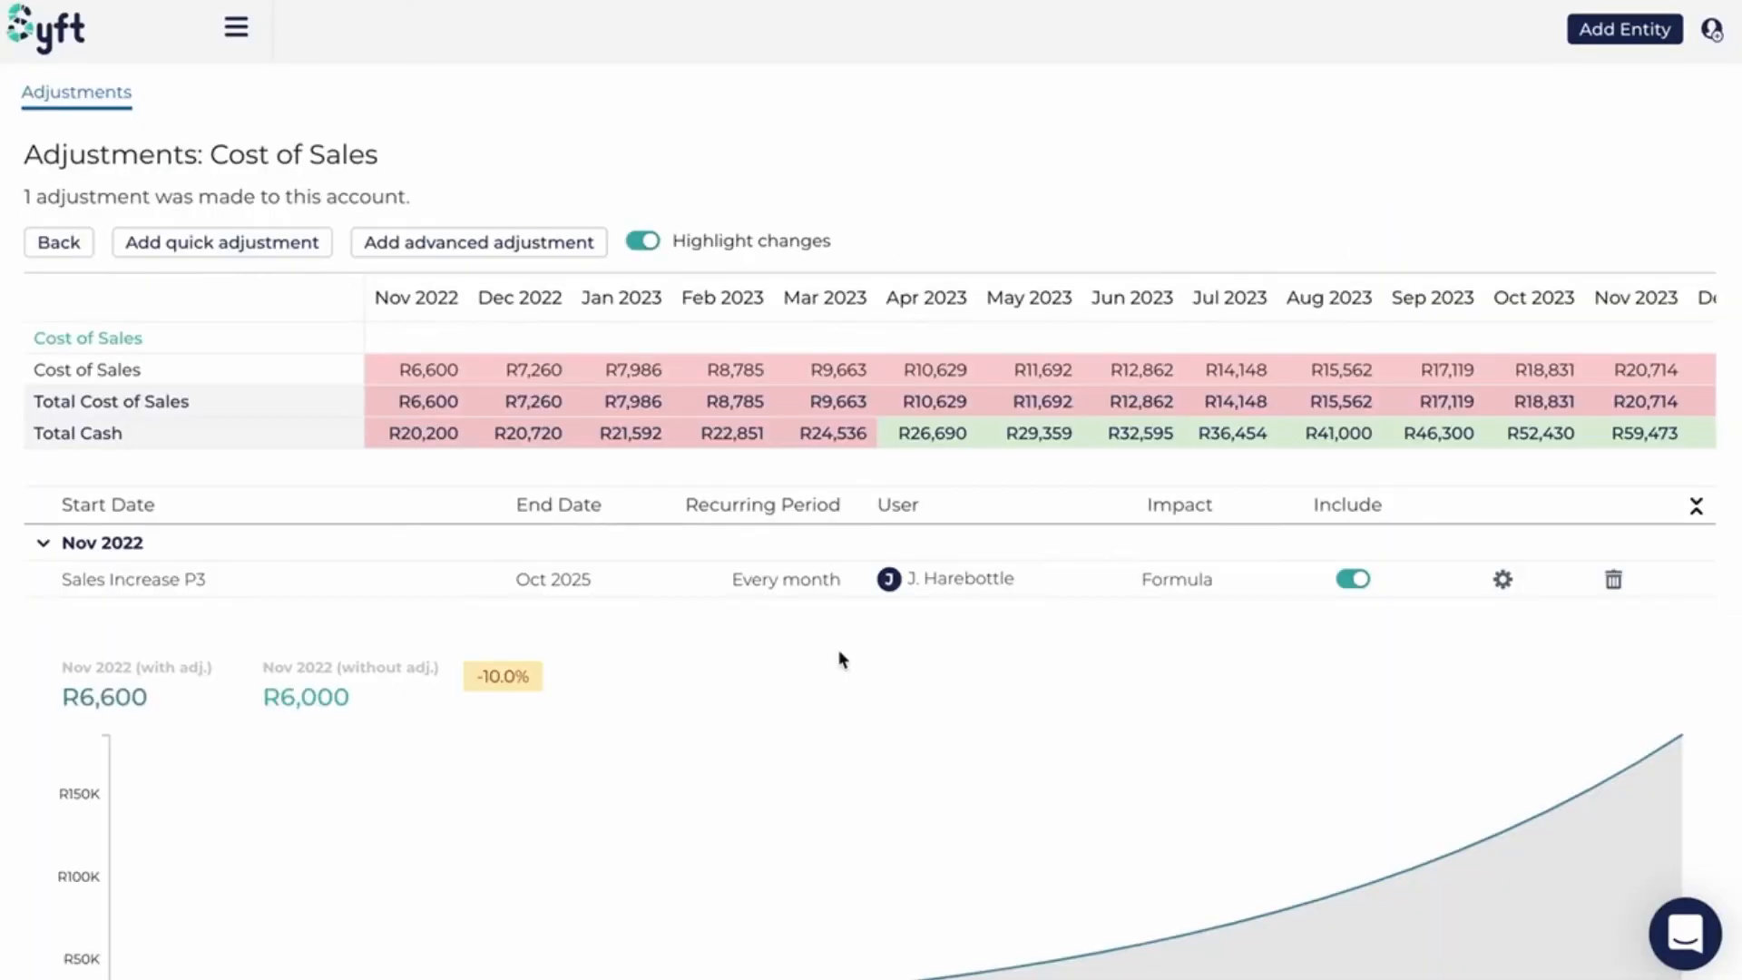
left_click(81, 243)
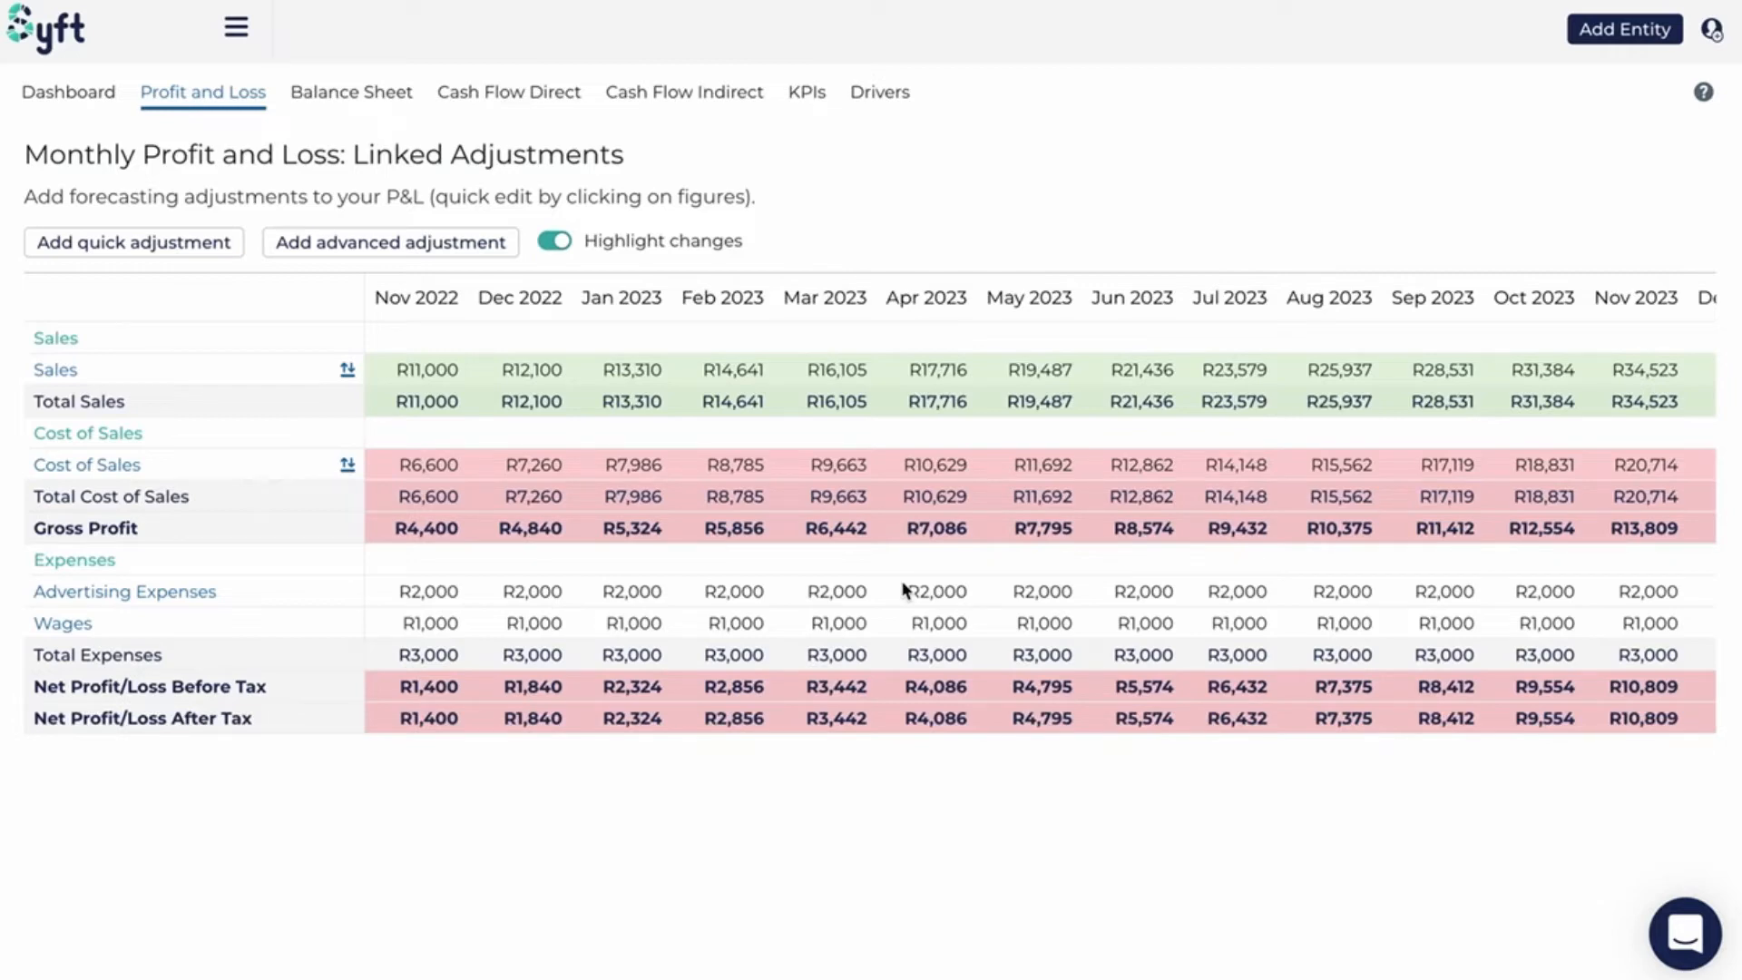
- Start an advanced adjustment for the Inventory account in the balance sheet, described as Sales Increase P4
left_click(363, 99)
scroll(400, 614, "down", 1)
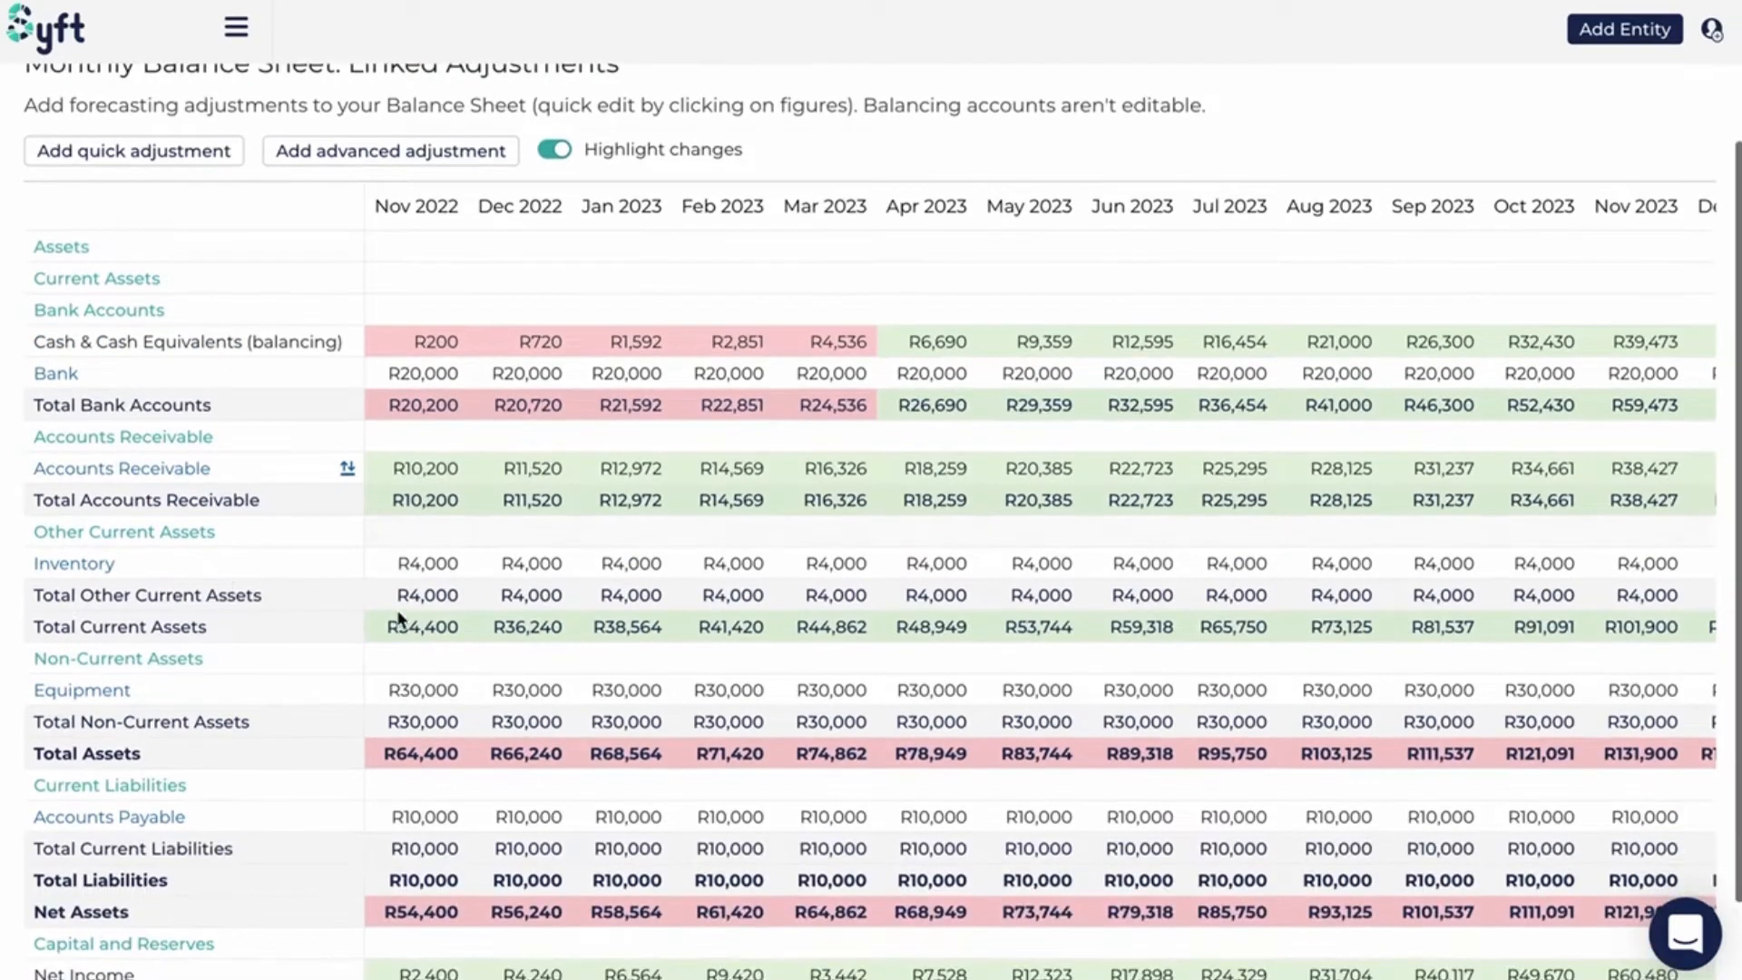
left_click(78, 564)
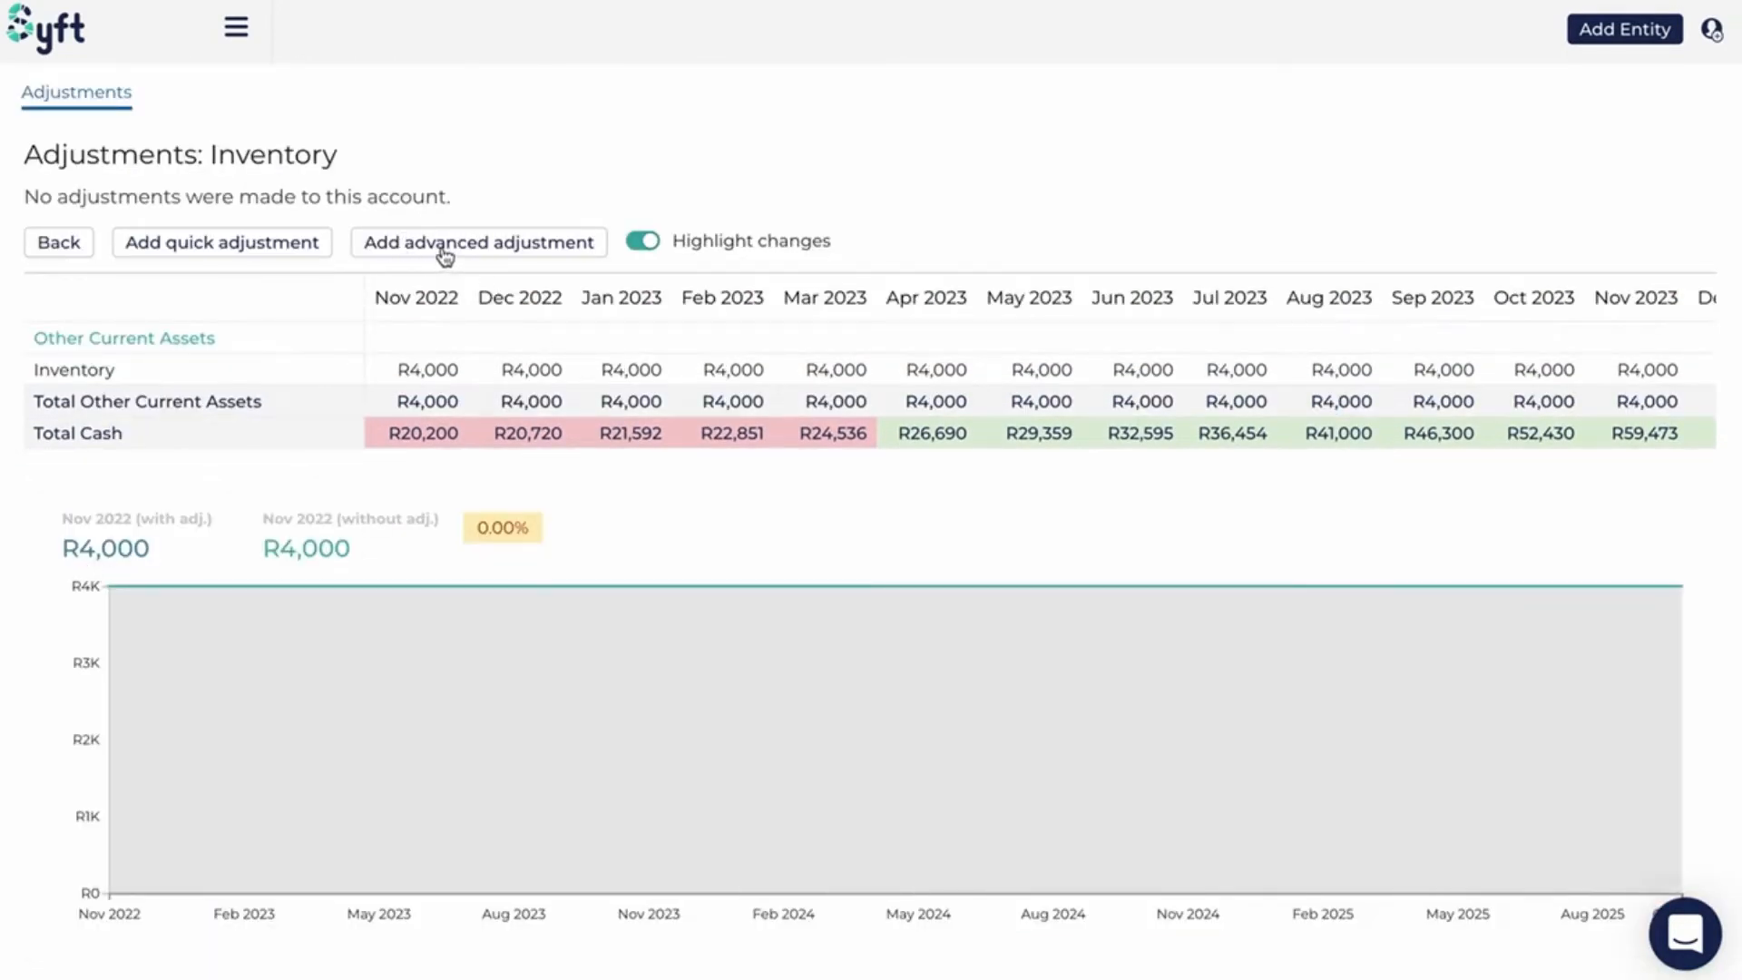
left_click(443, 247)
left_click(966, 289)
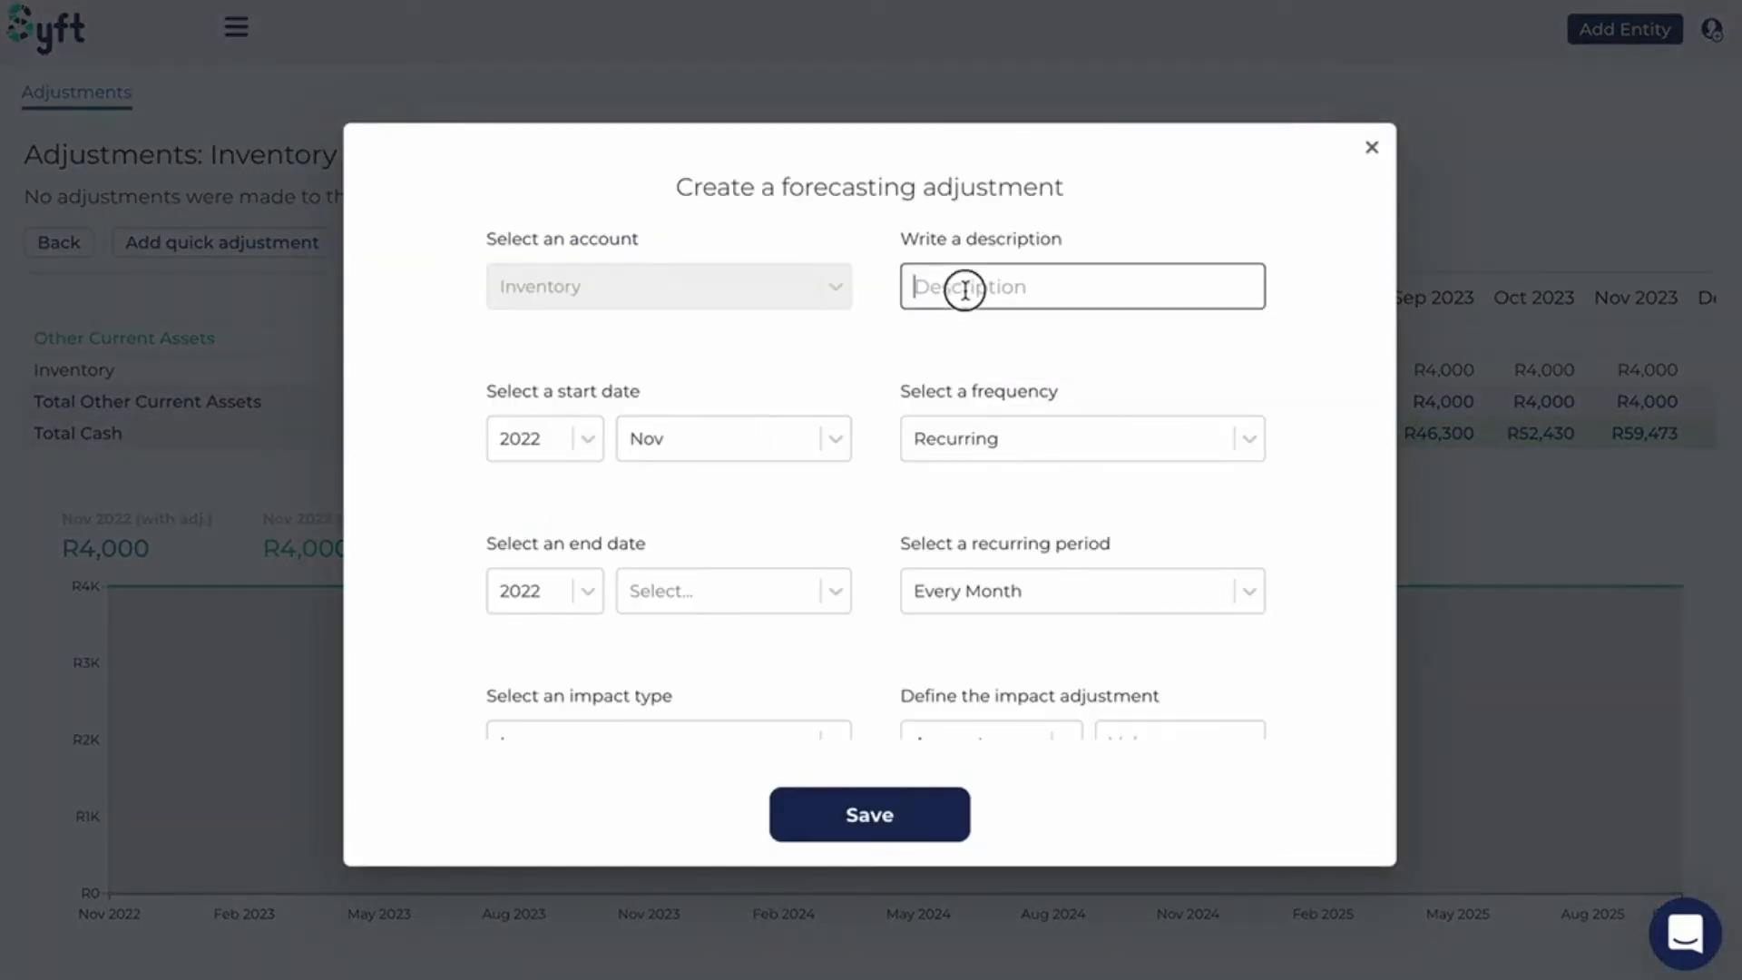
type("Sales Inc")
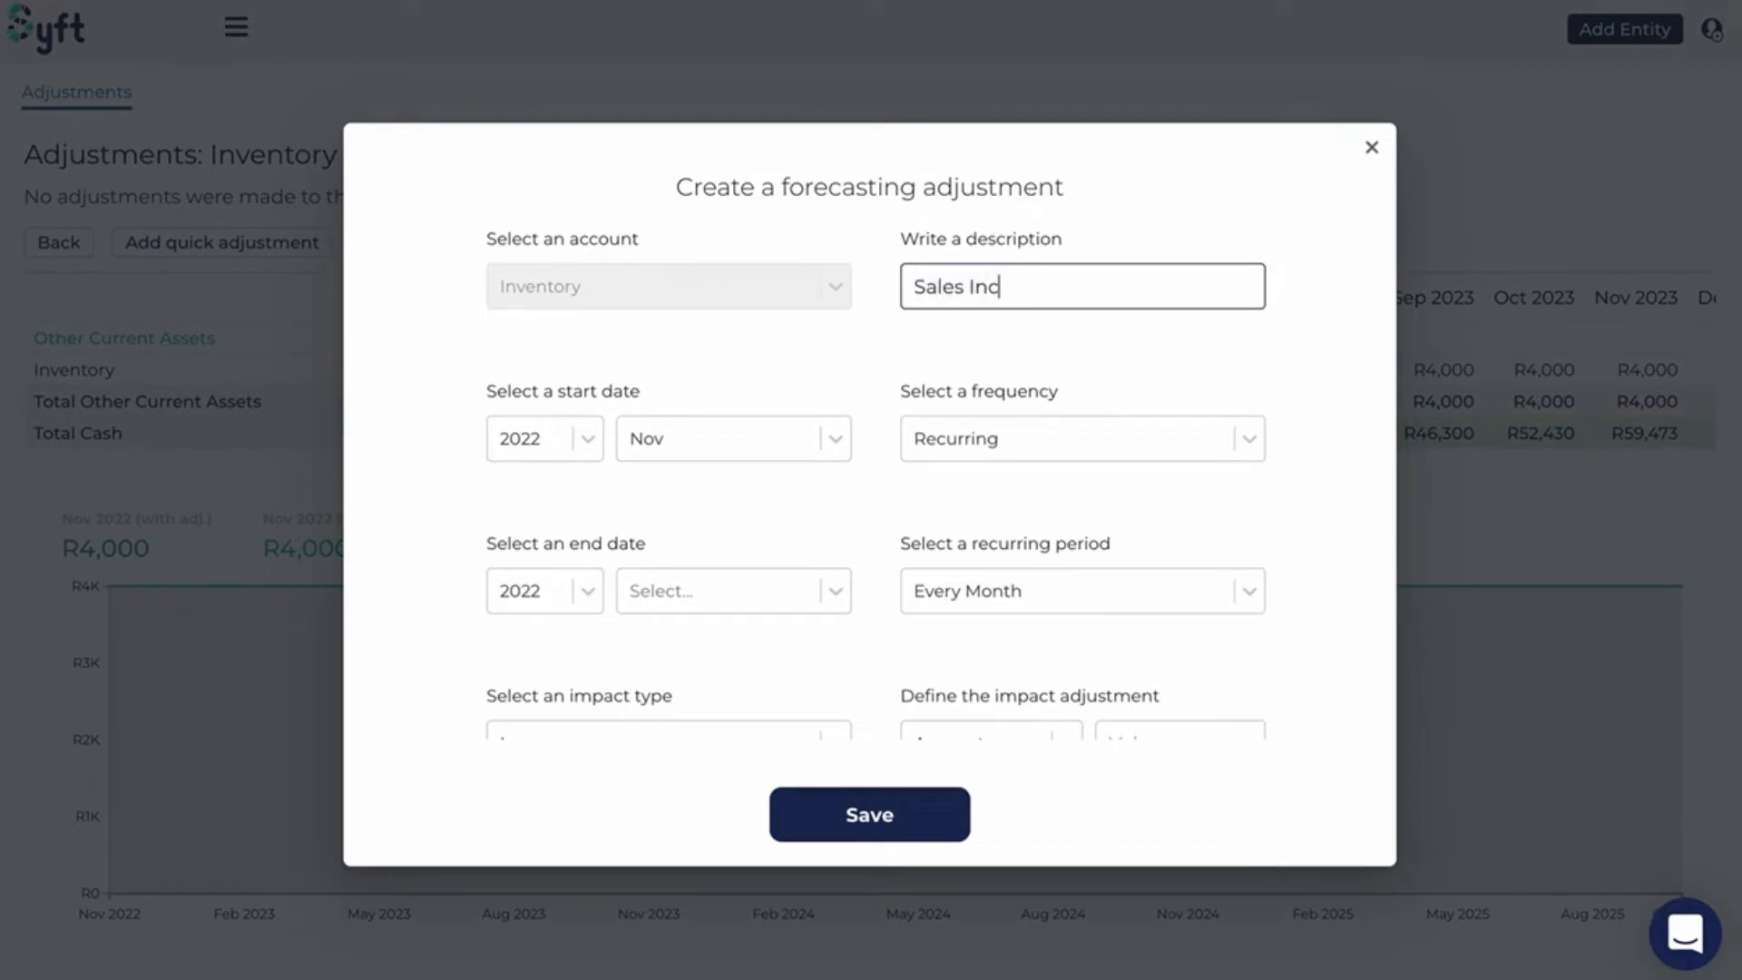
type("rease P4")
- Set the end date of the Inventory adjustment to October 2025
scroll(940, 503, "down", 1)
left_click(545, 522)
left_click(558, 704)
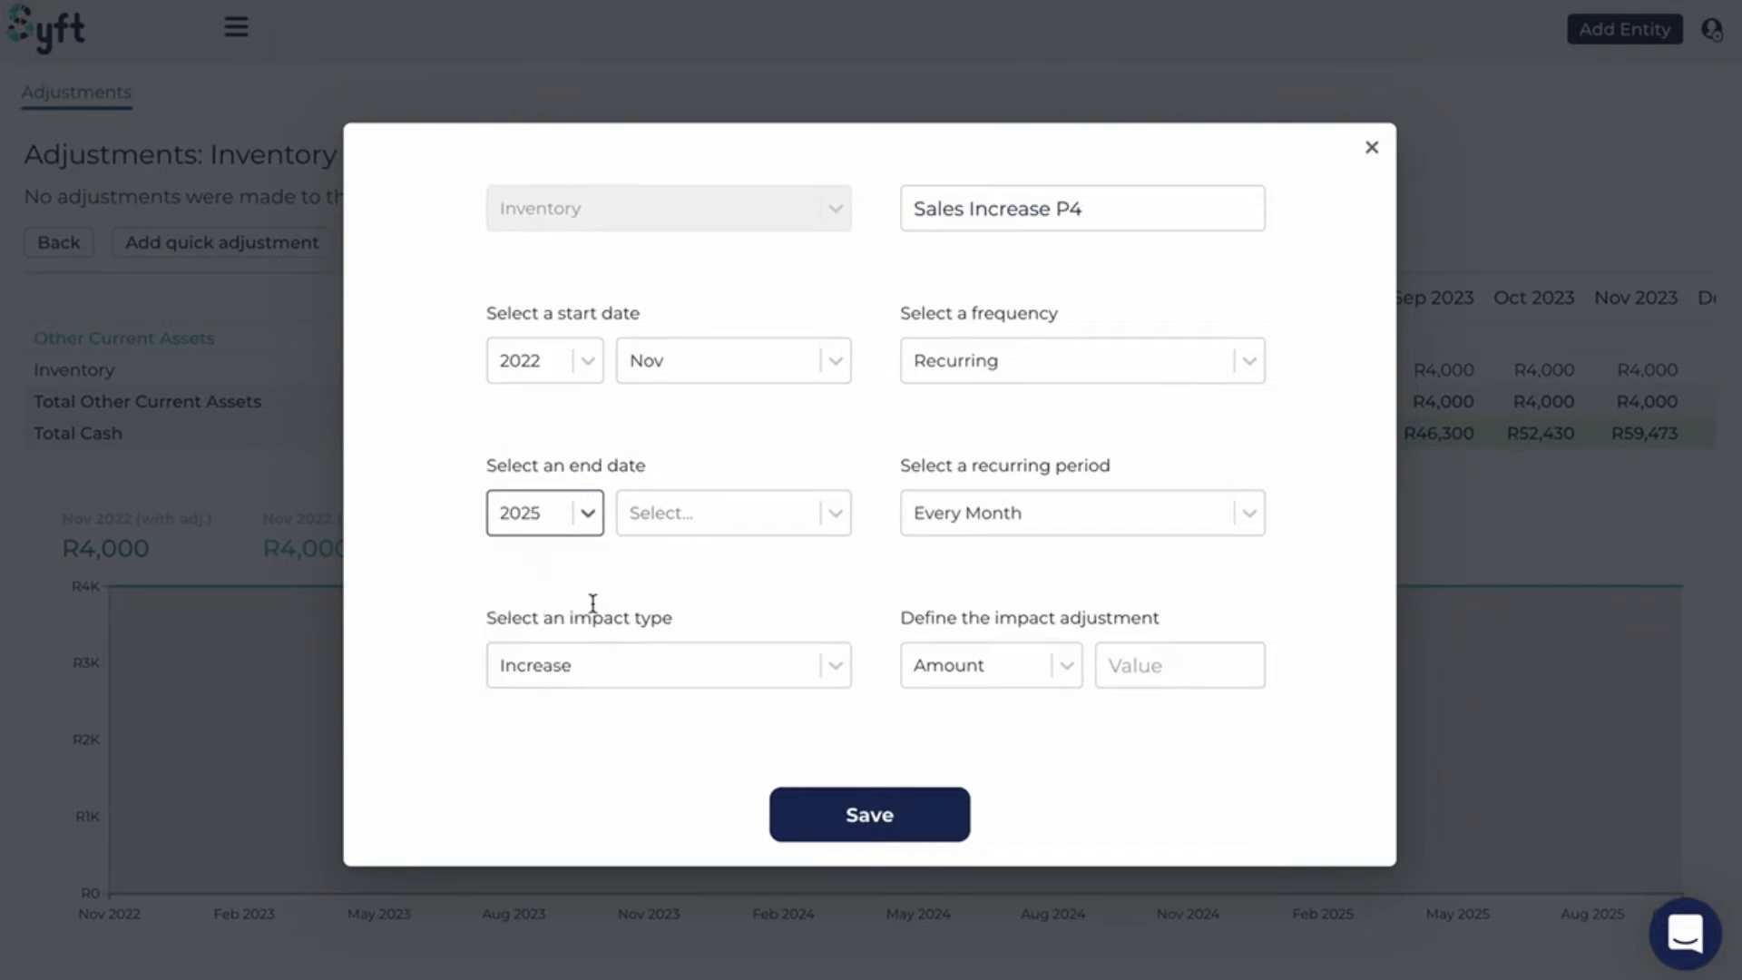
left_click(669, 521)
left_click(651, 884)
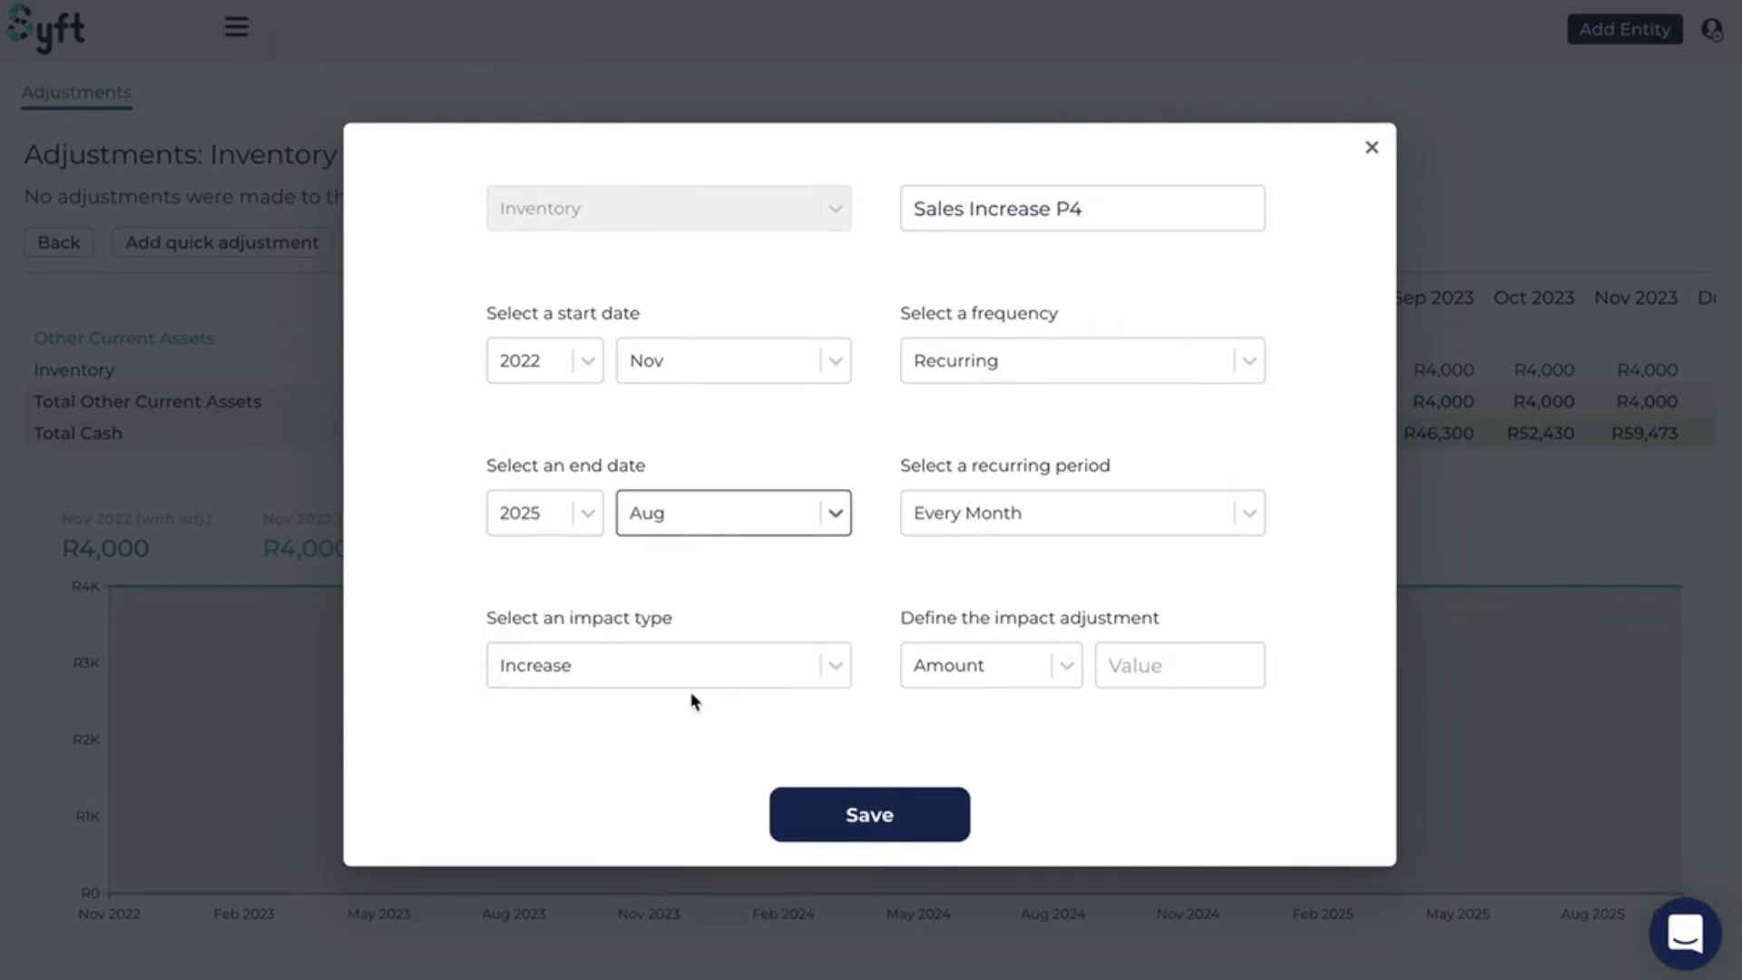
left_click(662, 517)
scroll(670, 702, "down", 1)
left_click(671, 883)
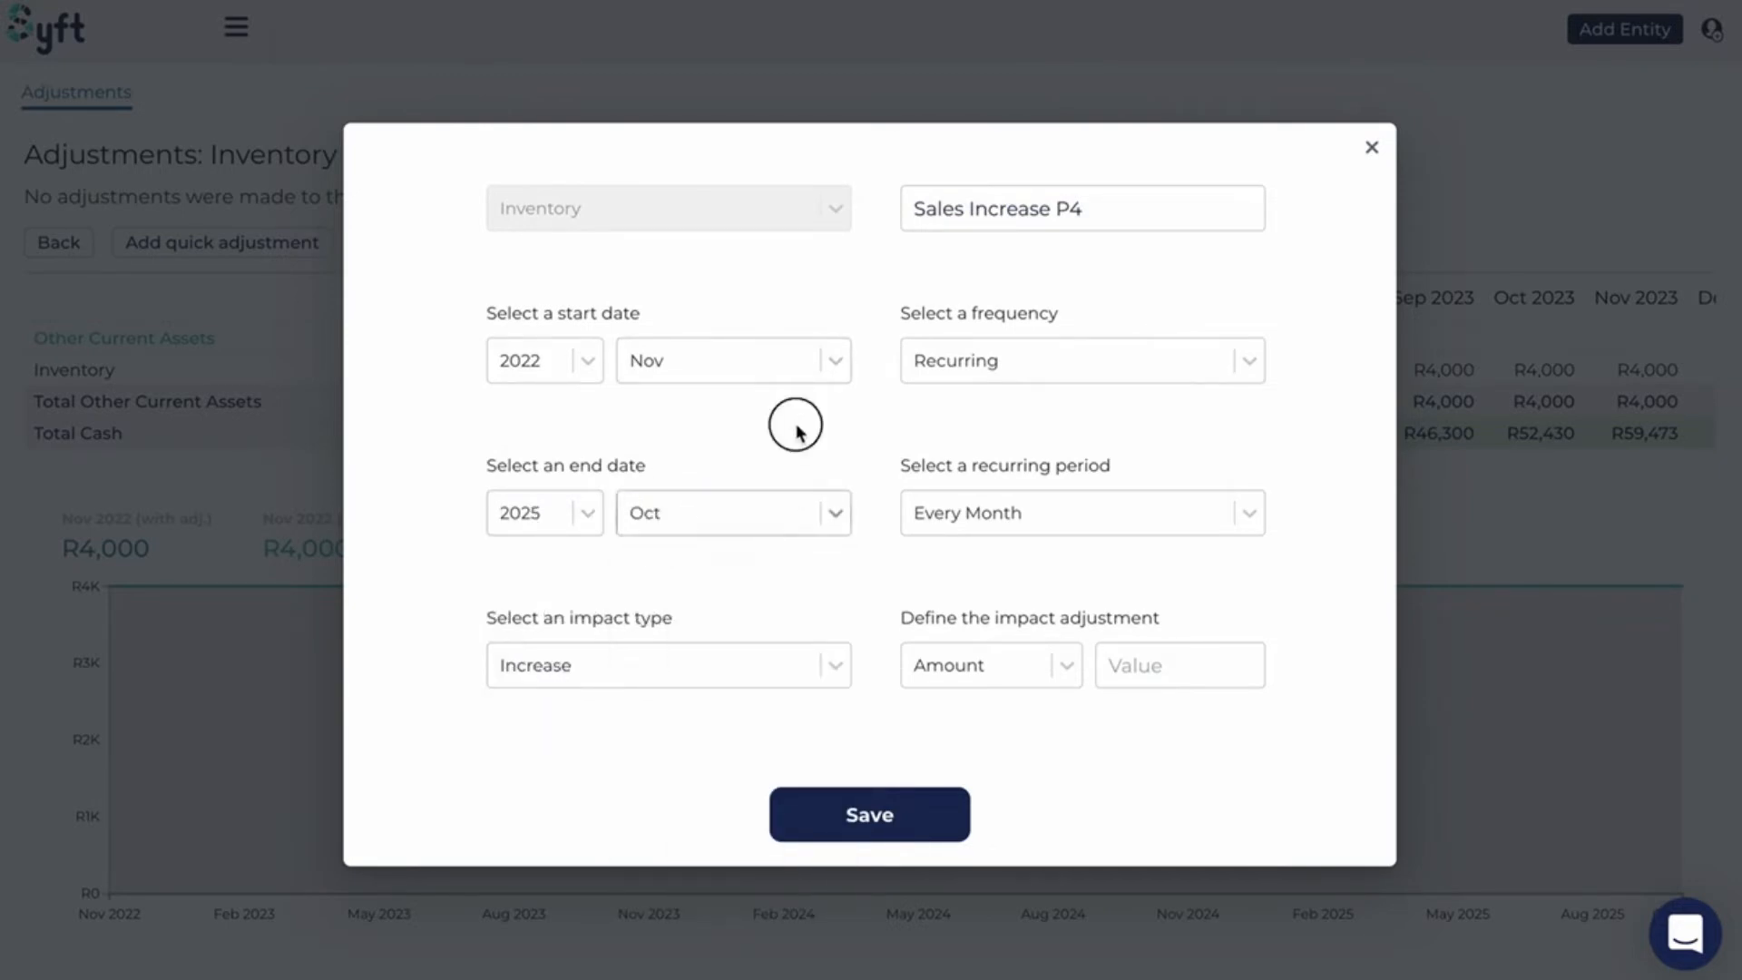
- Choose Formula as the impact type of the Inventory adjustment and activate its empty equation field
scroll(796, 426, "down", 1)
left_click(835, 651)
left_click(628, 842)
scroll(876, 581, "down", 2)
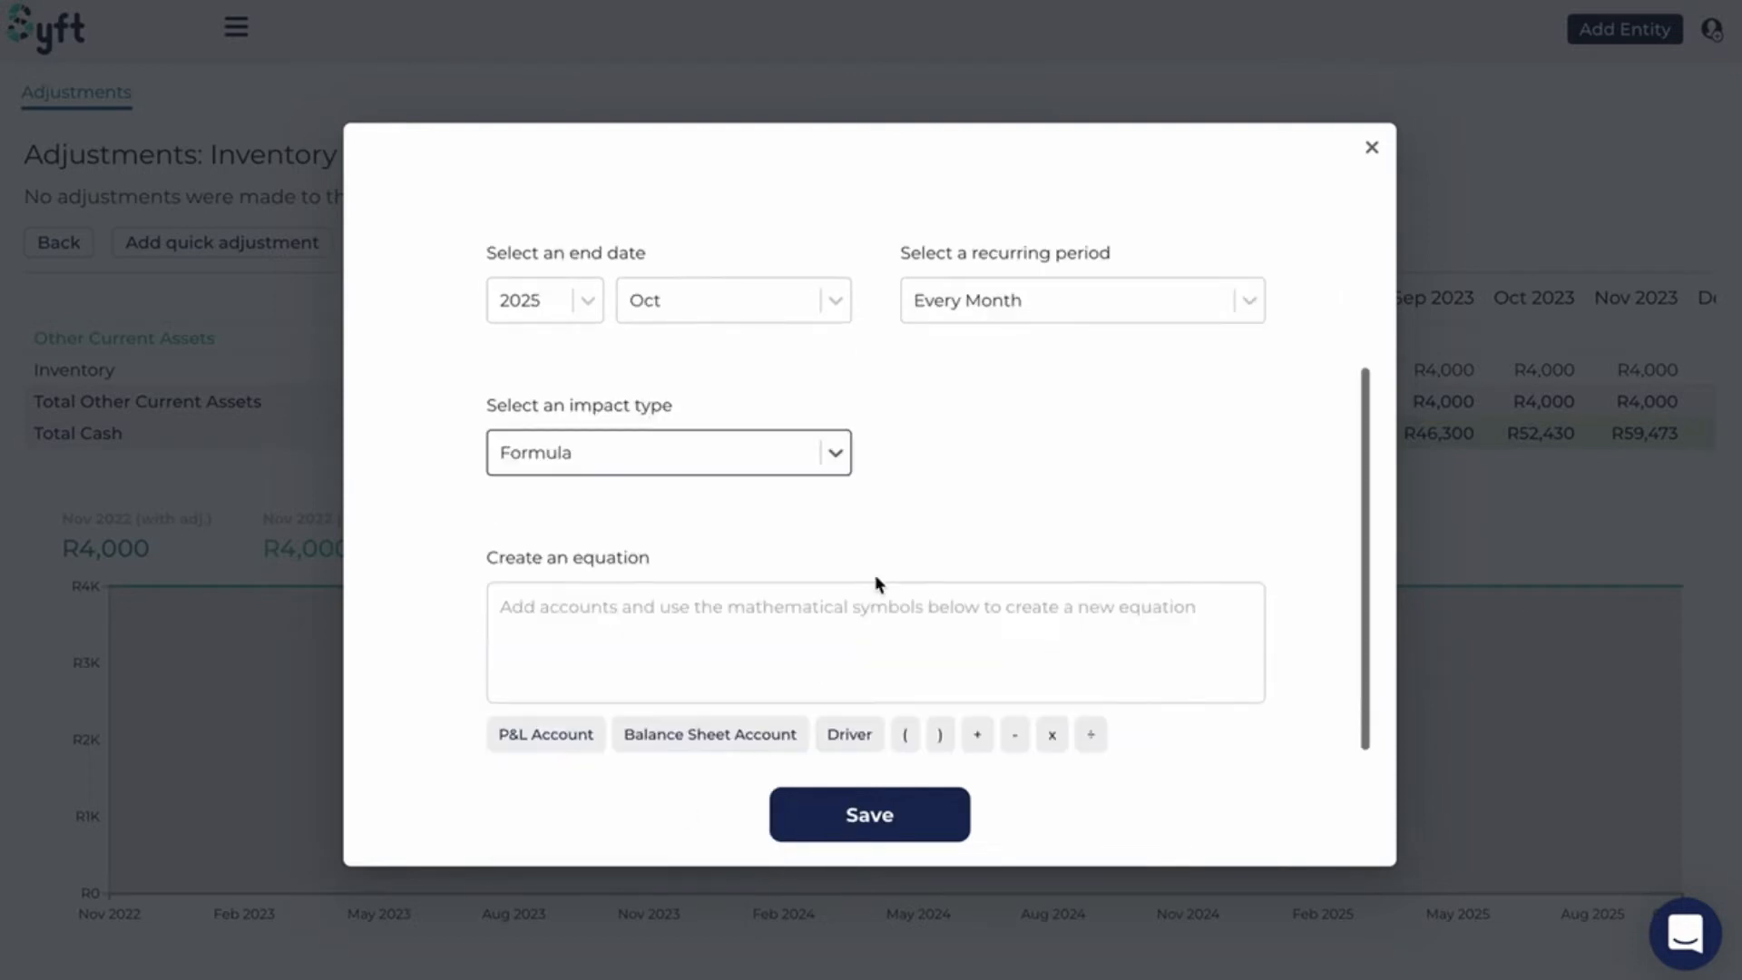
left_click(656, 637)
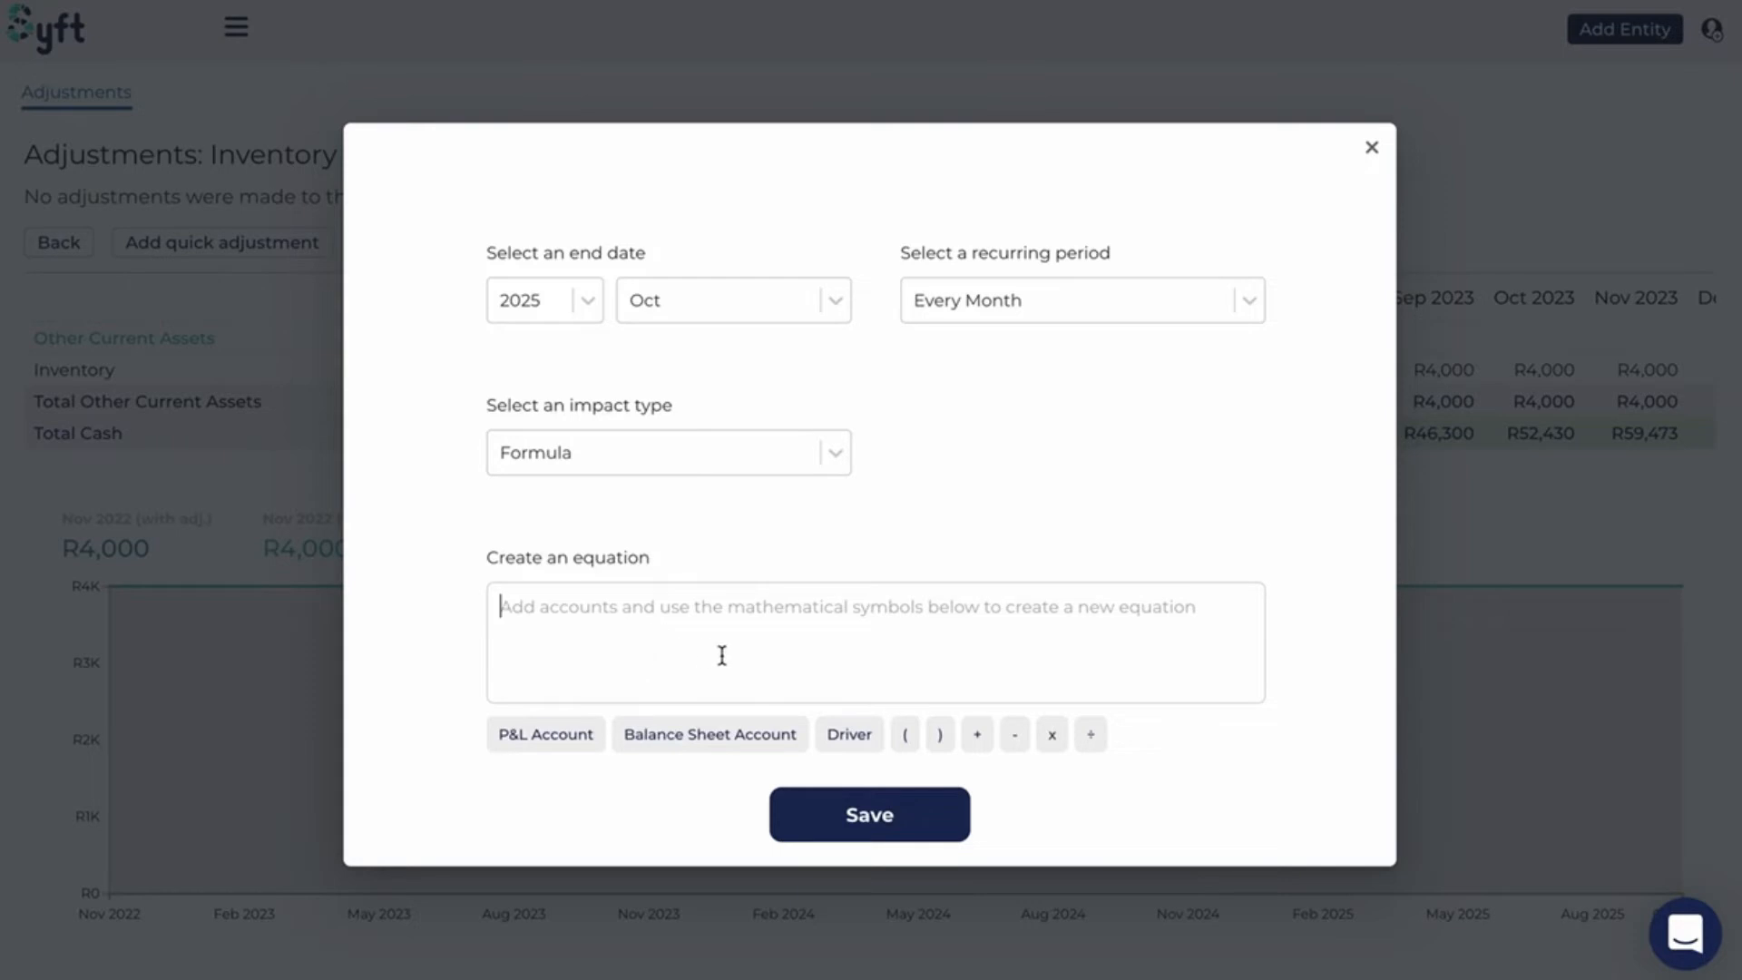
- Begin the equation with the prior-period Inventory balance sheet account from the Other Current Assets category
left_click(646, 742)
left_click(857, 304)
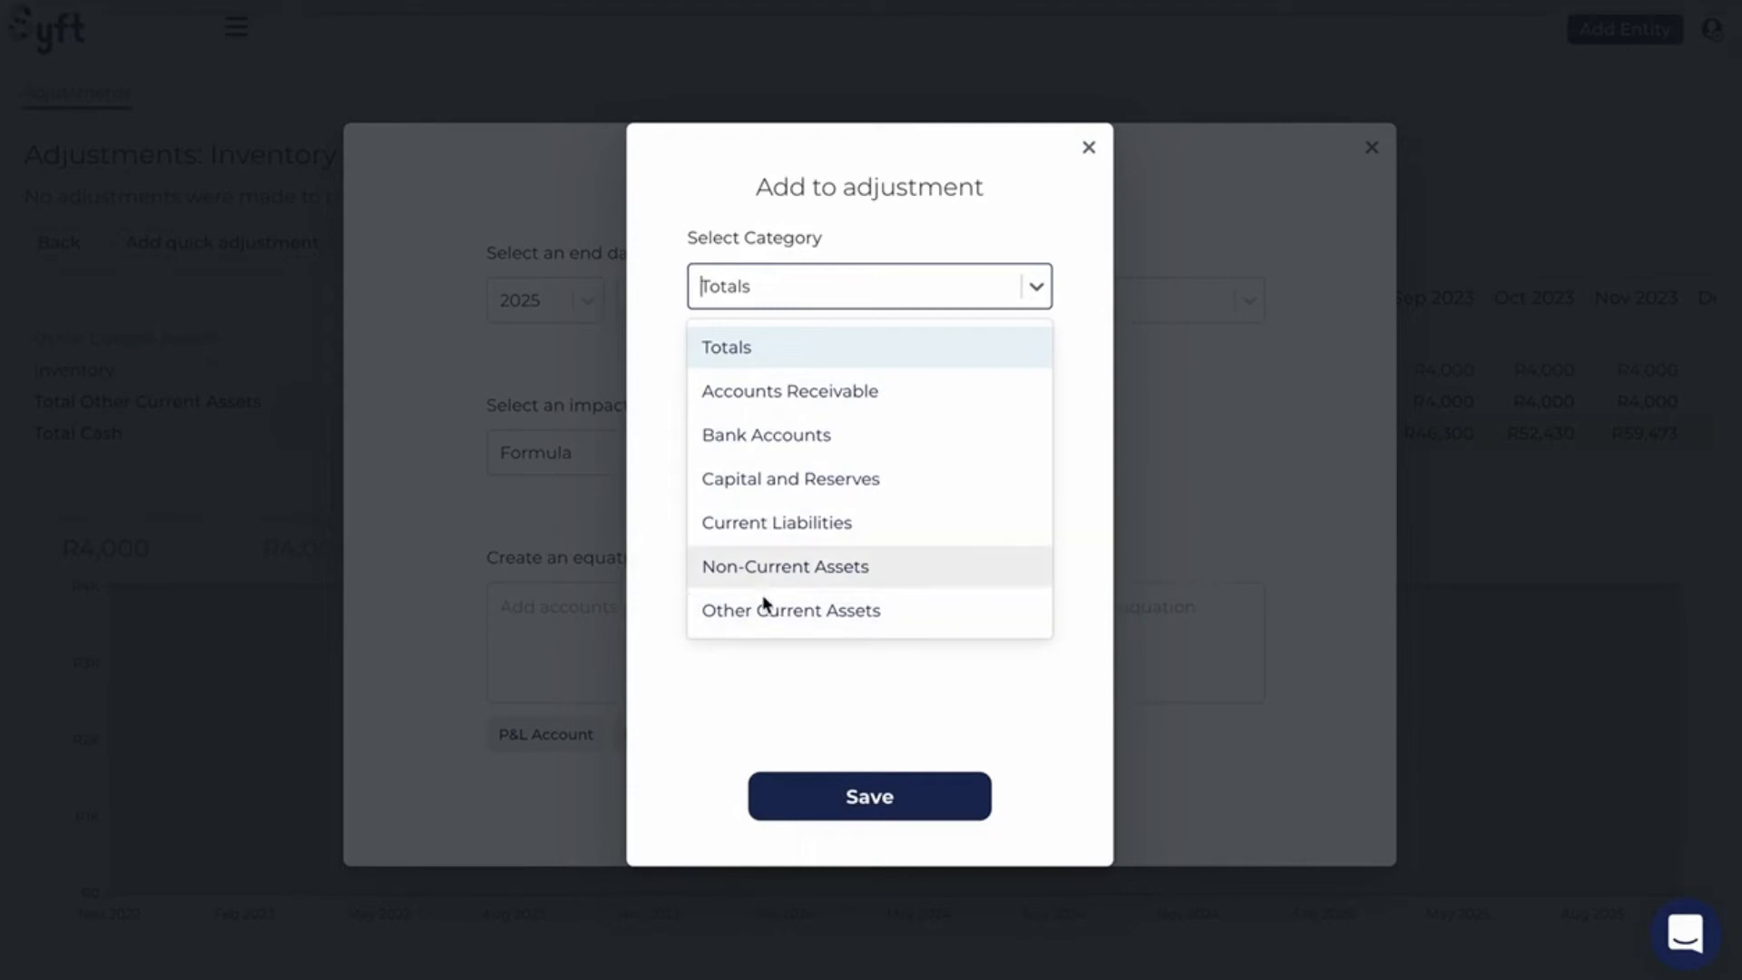
left_click(781, 626)
left_click(782, 419)
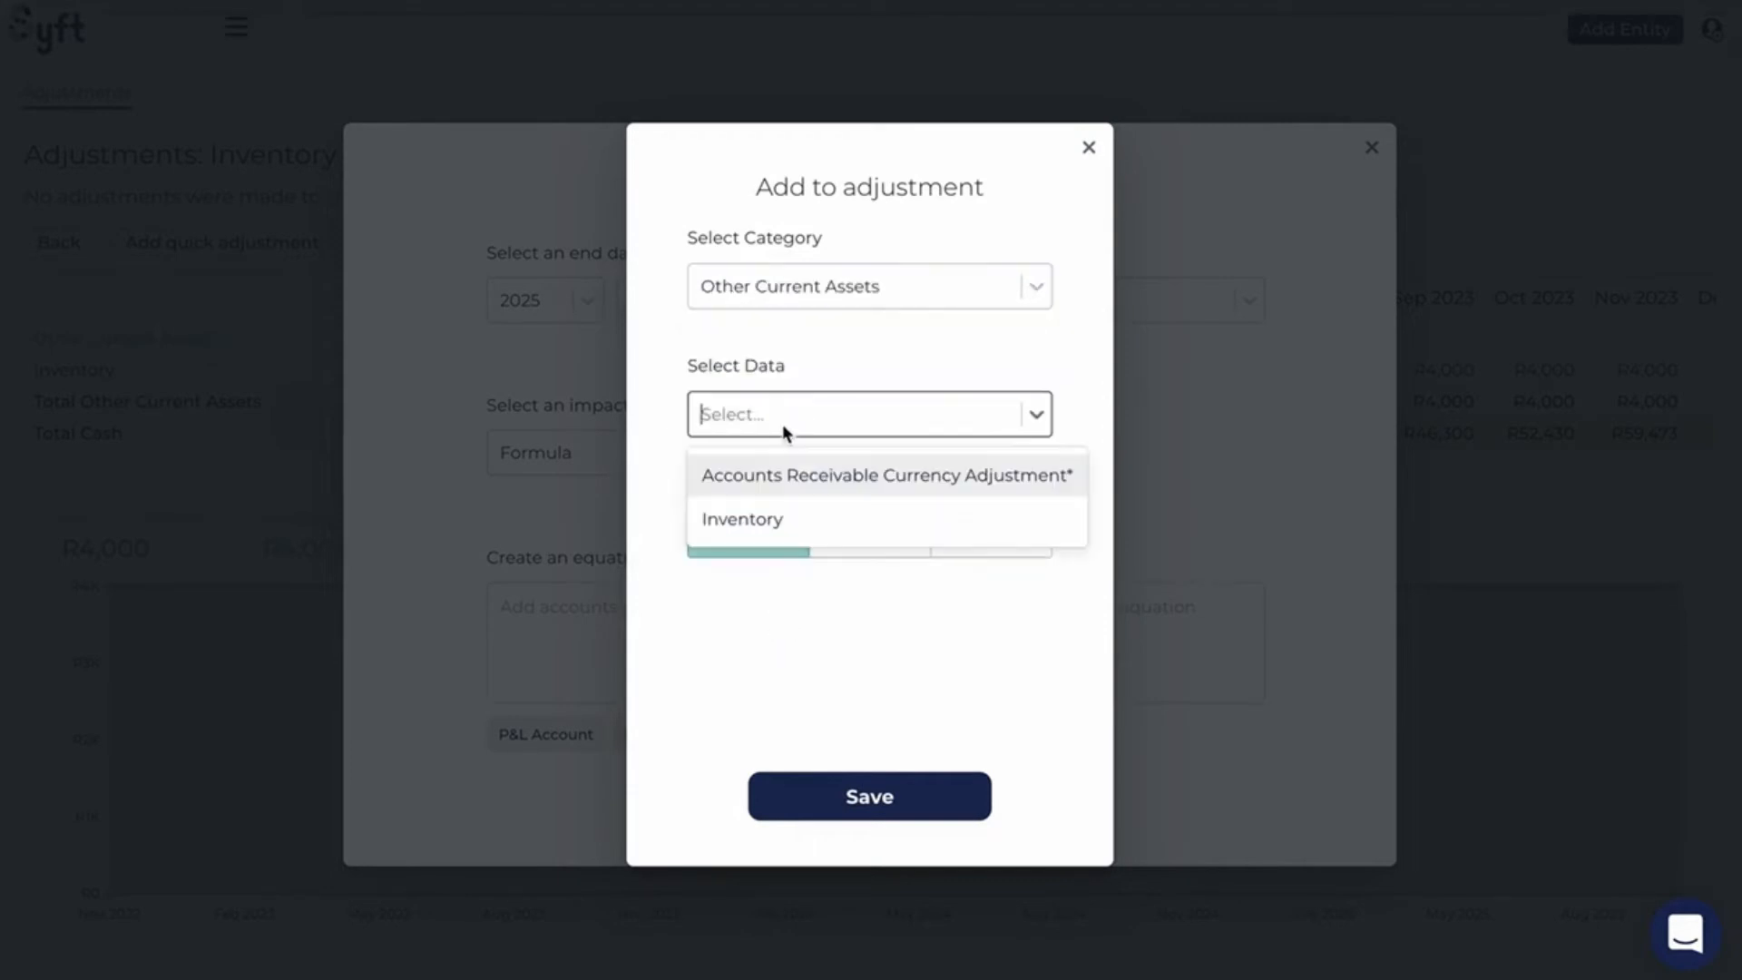
left_click(776, 516)
left_click(842, 545)
left_click(860, 786)
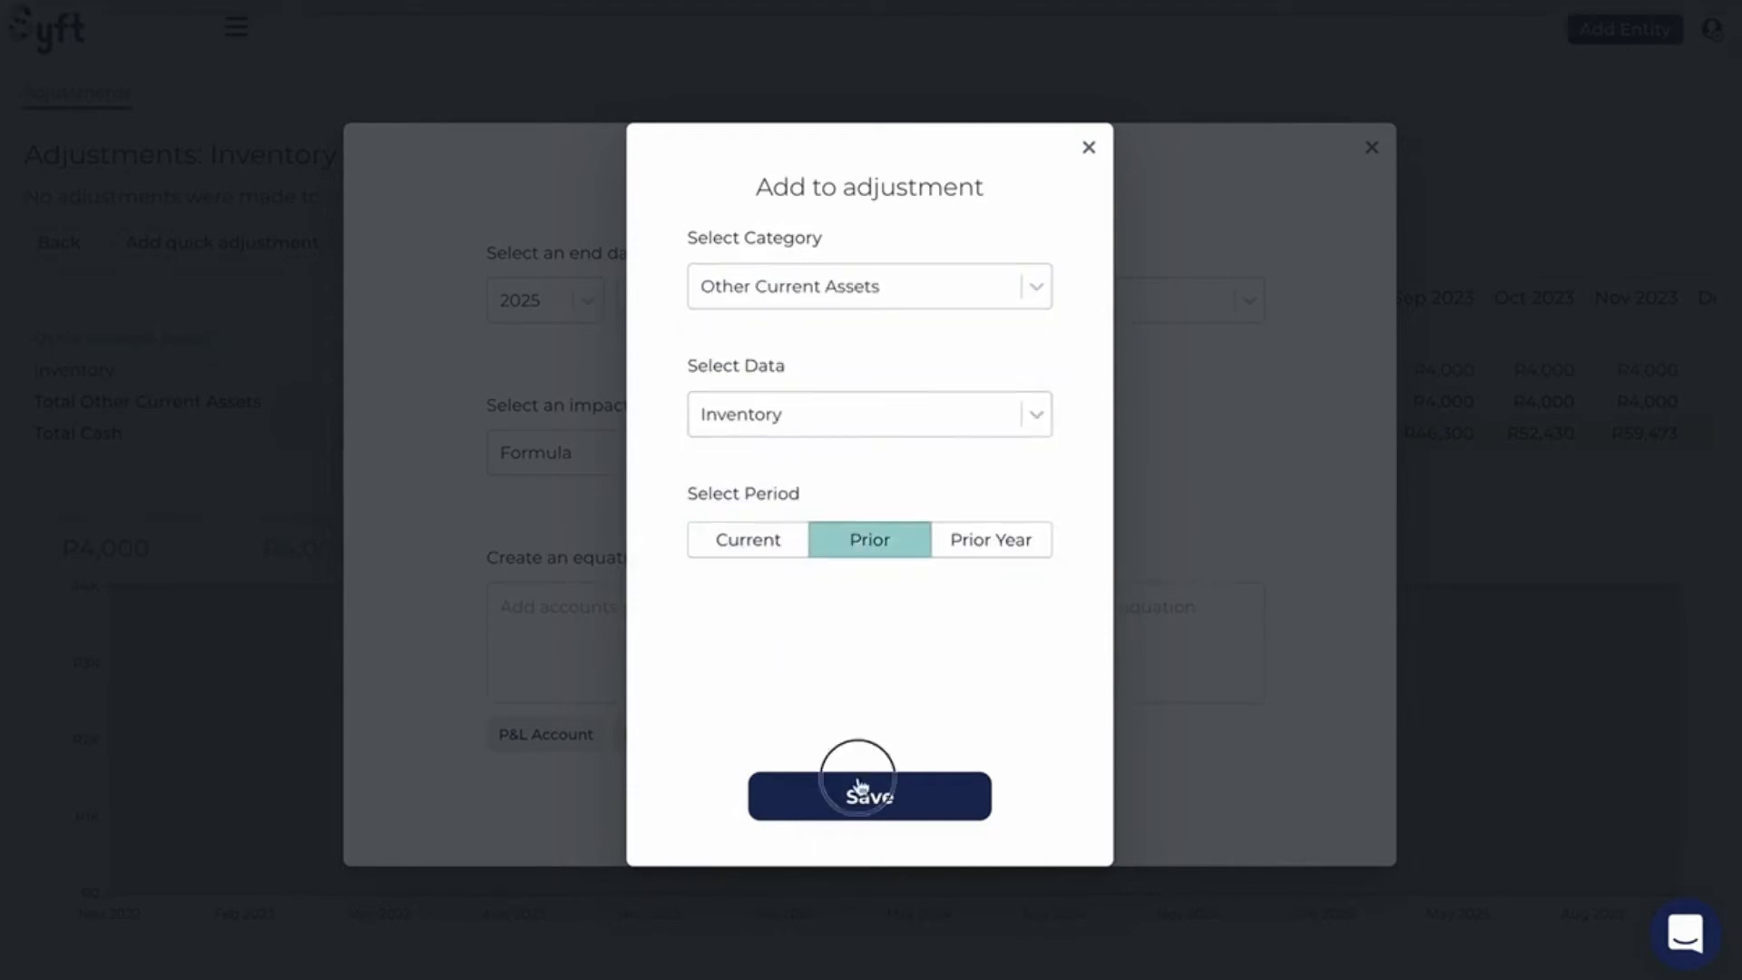
- Subtract the current-period Cost of Sales account in the equation and save the Inventory adjustment
left_click(1014, 734)
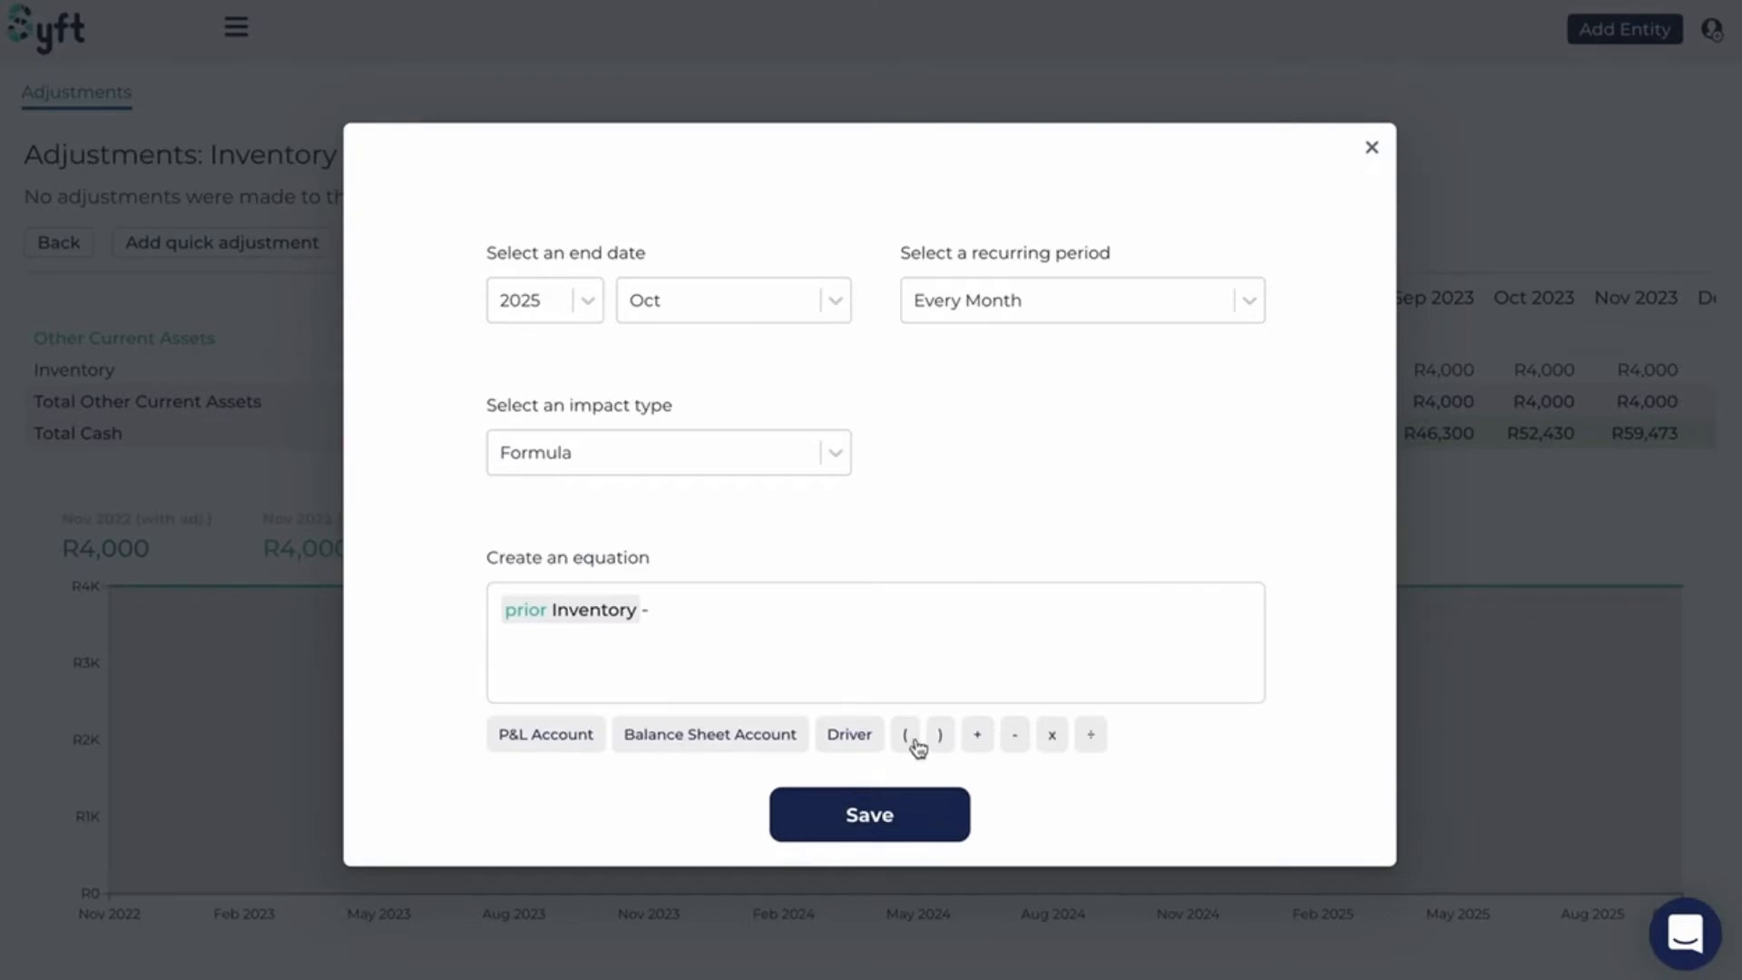
left_click(545, 734)
left_click(807, 288)
left_click(775, 390)
left_click(762, 415)
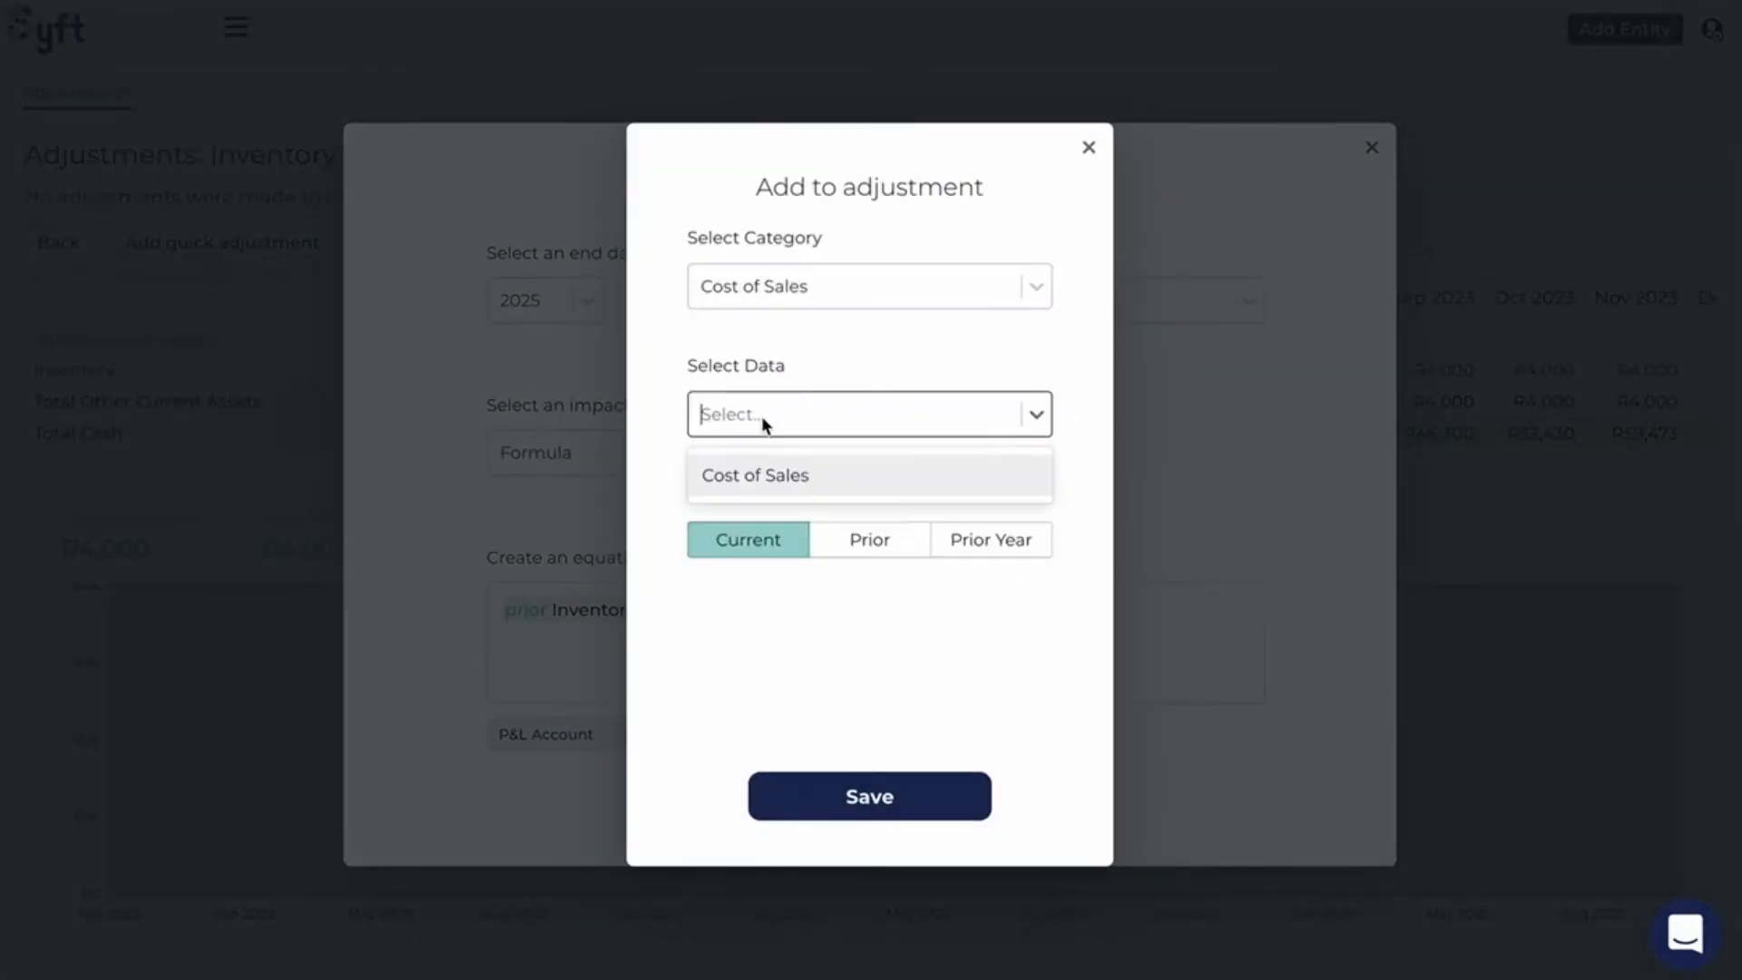
left_click(759, 473)
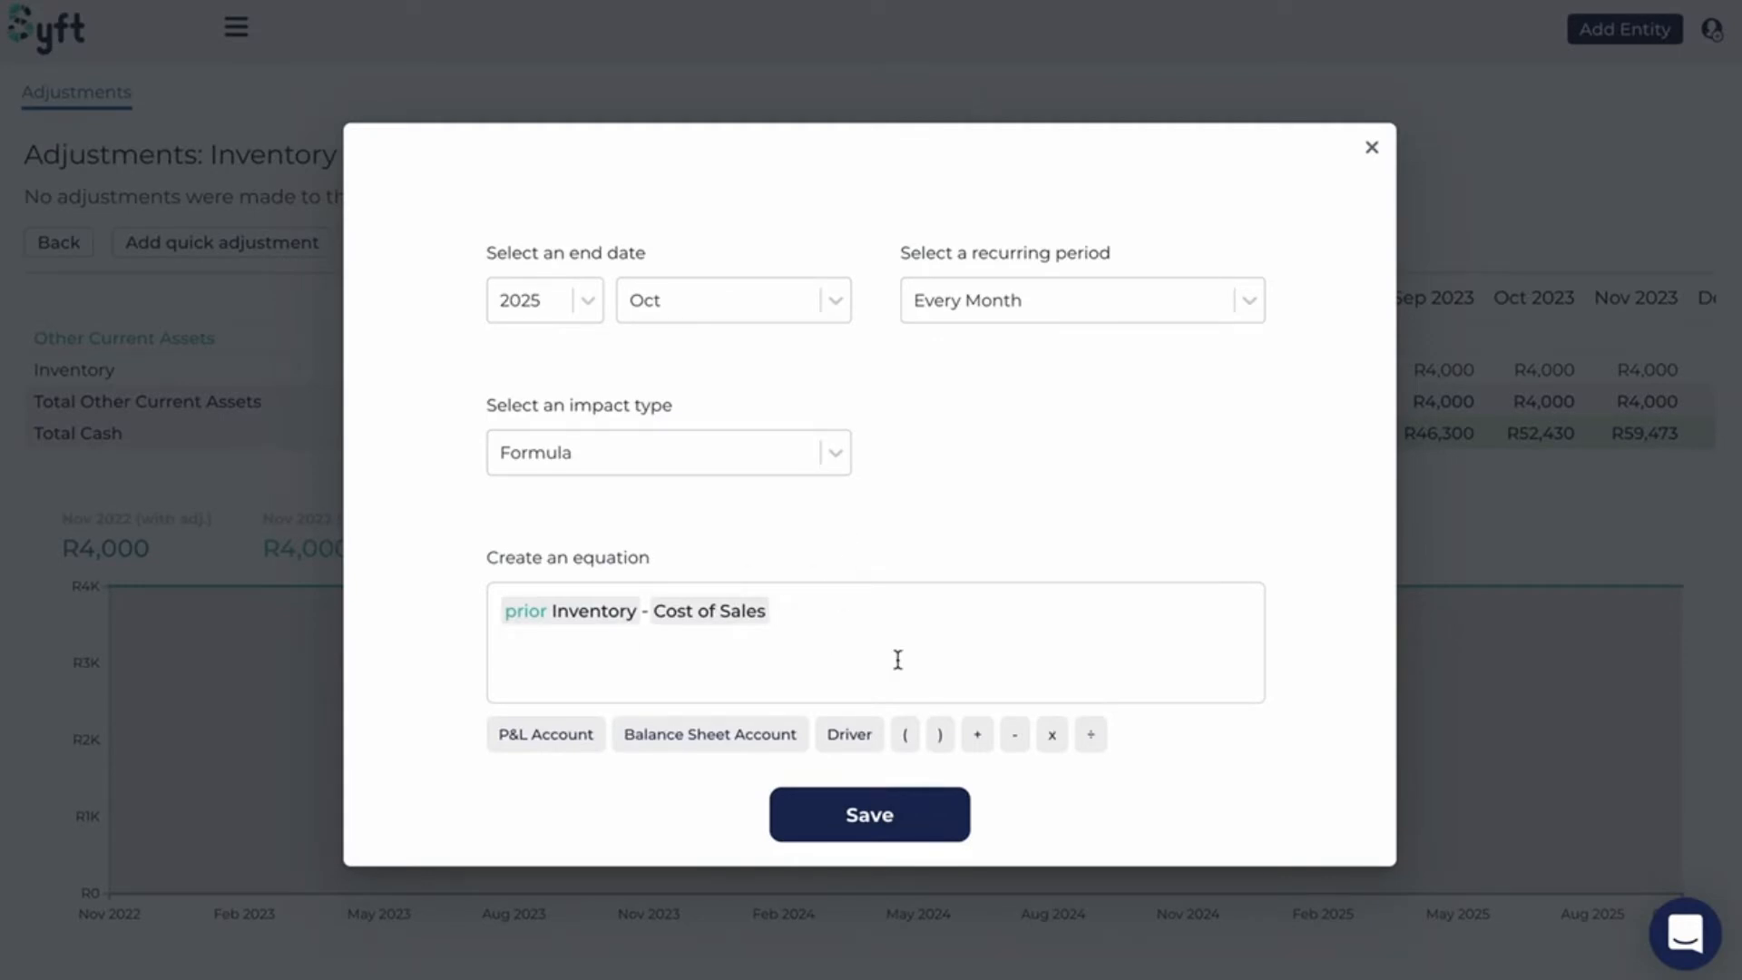
left_click(848, 814)
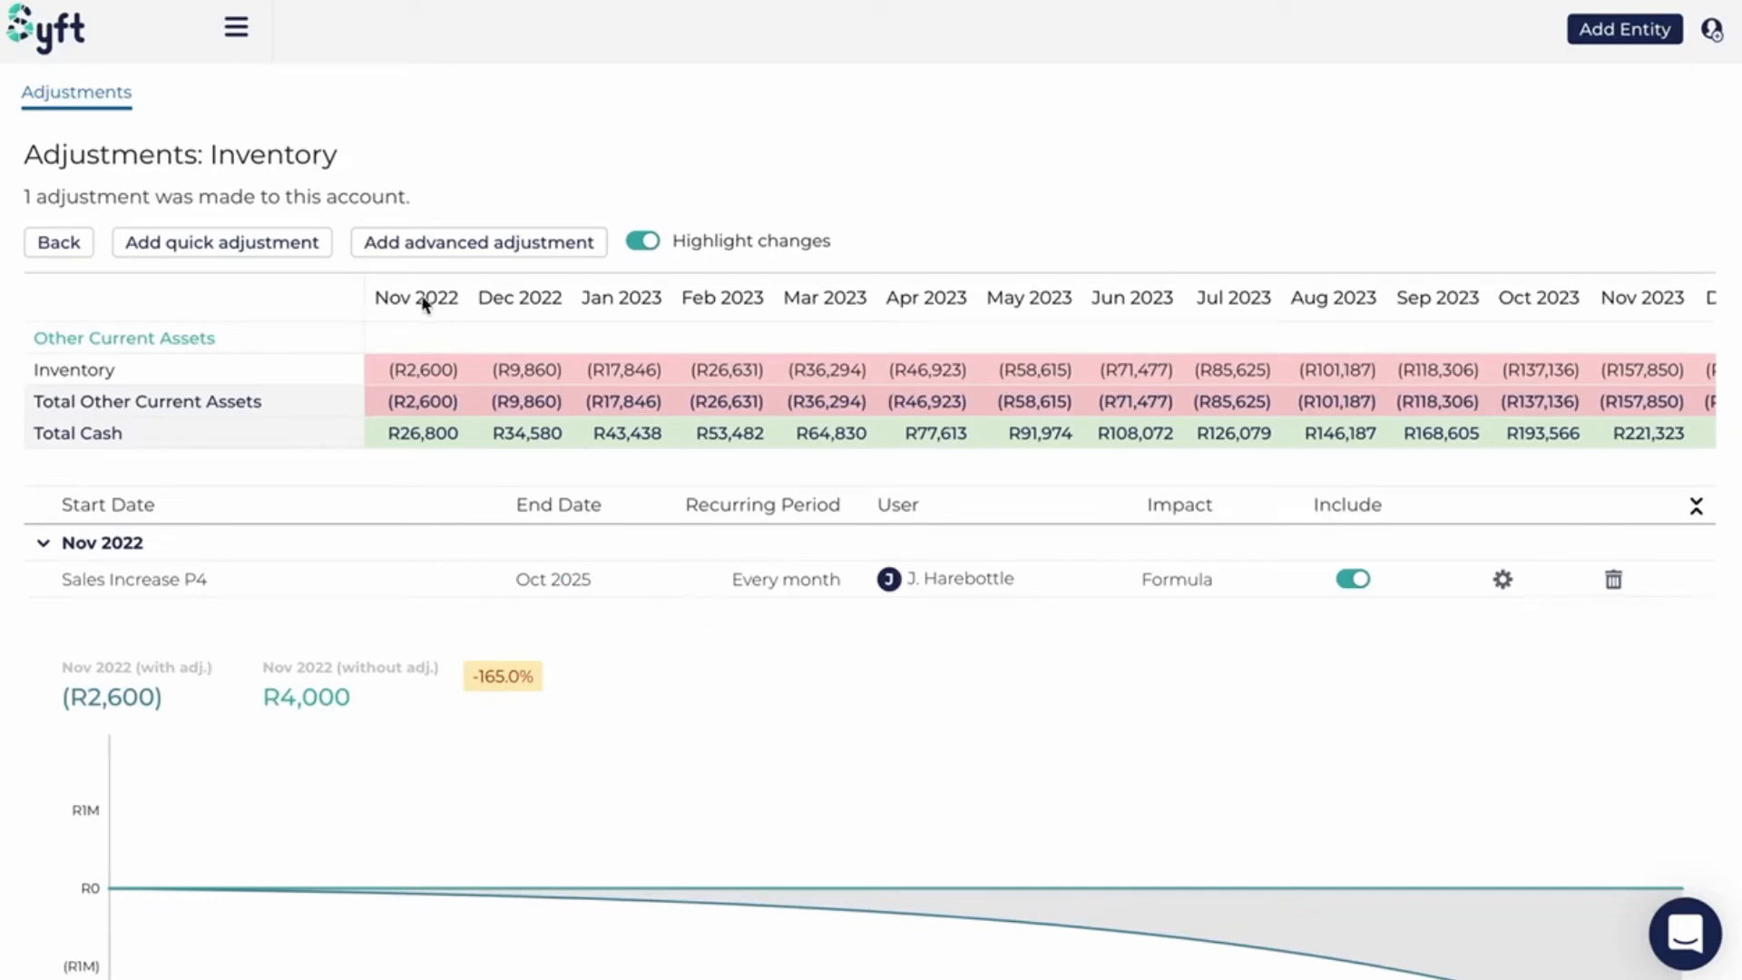
- Return to the balance sheet, reopen the Inventory account and exclude its Sales Increase P4 adjustment from the forecast
left_click(60, 243)
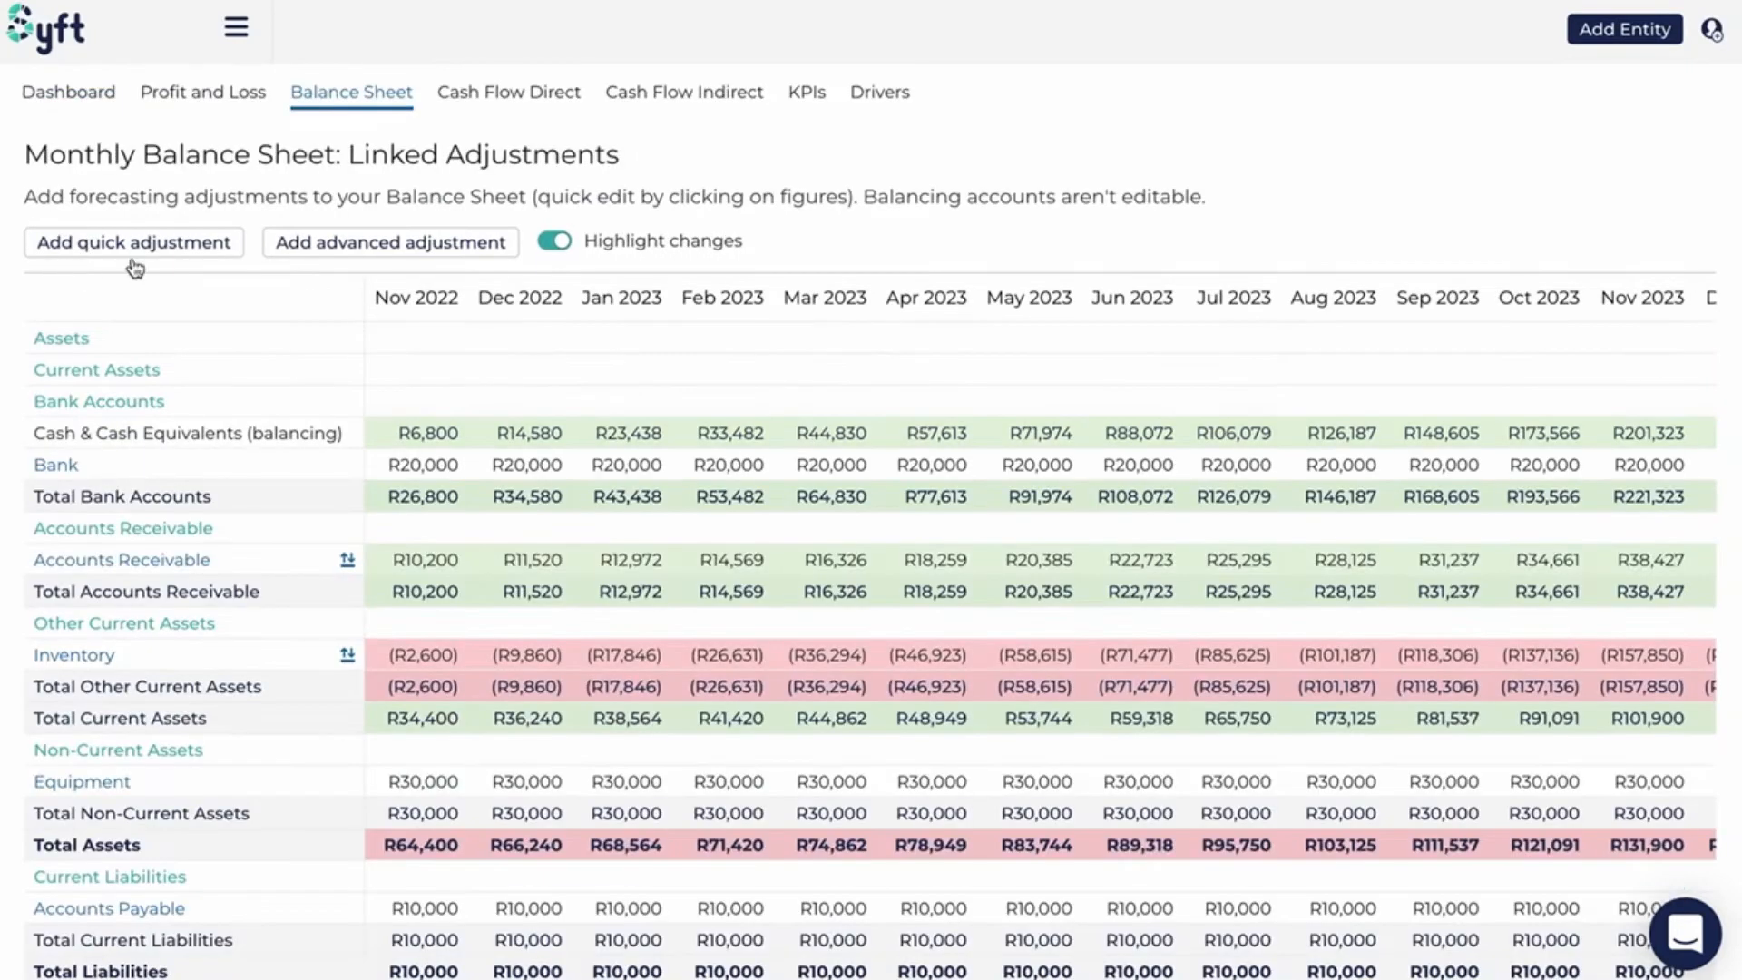
left_click(107, 658)
left_click(1354, 581)
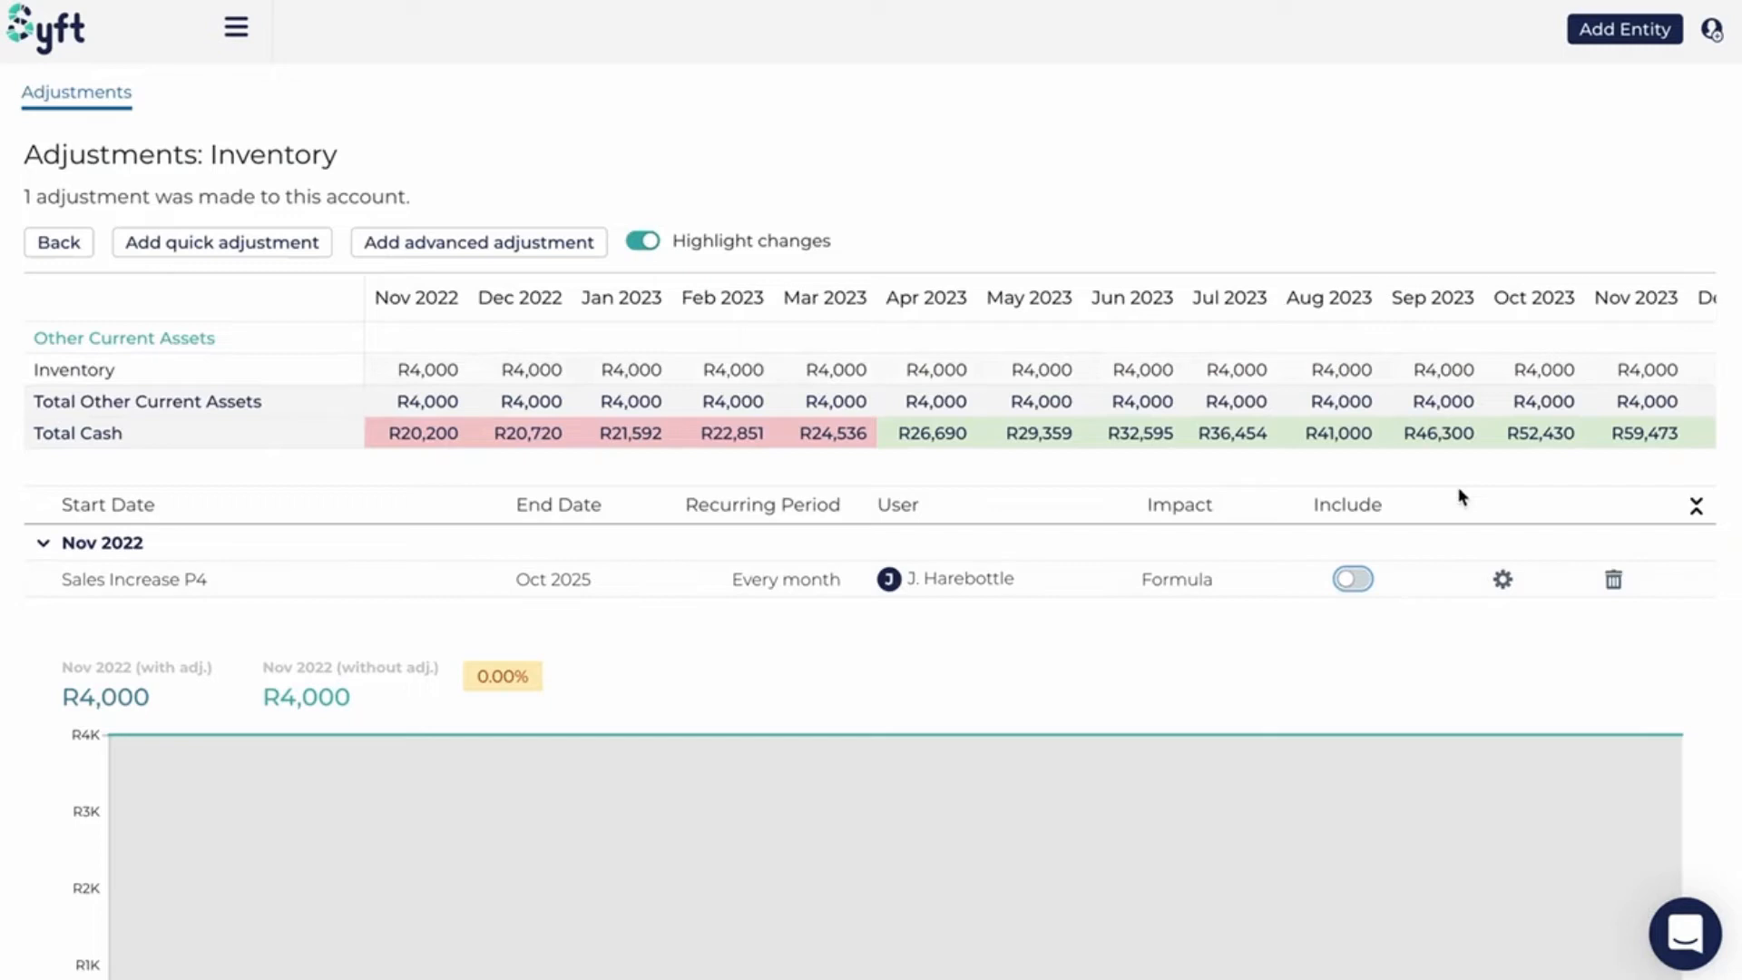
- Include the Inventory account's Sales Increase P4 adjustment in the forecast again and check the profit and loss and balance sheet
left_click(1353, 580)
left_click(41, 245)
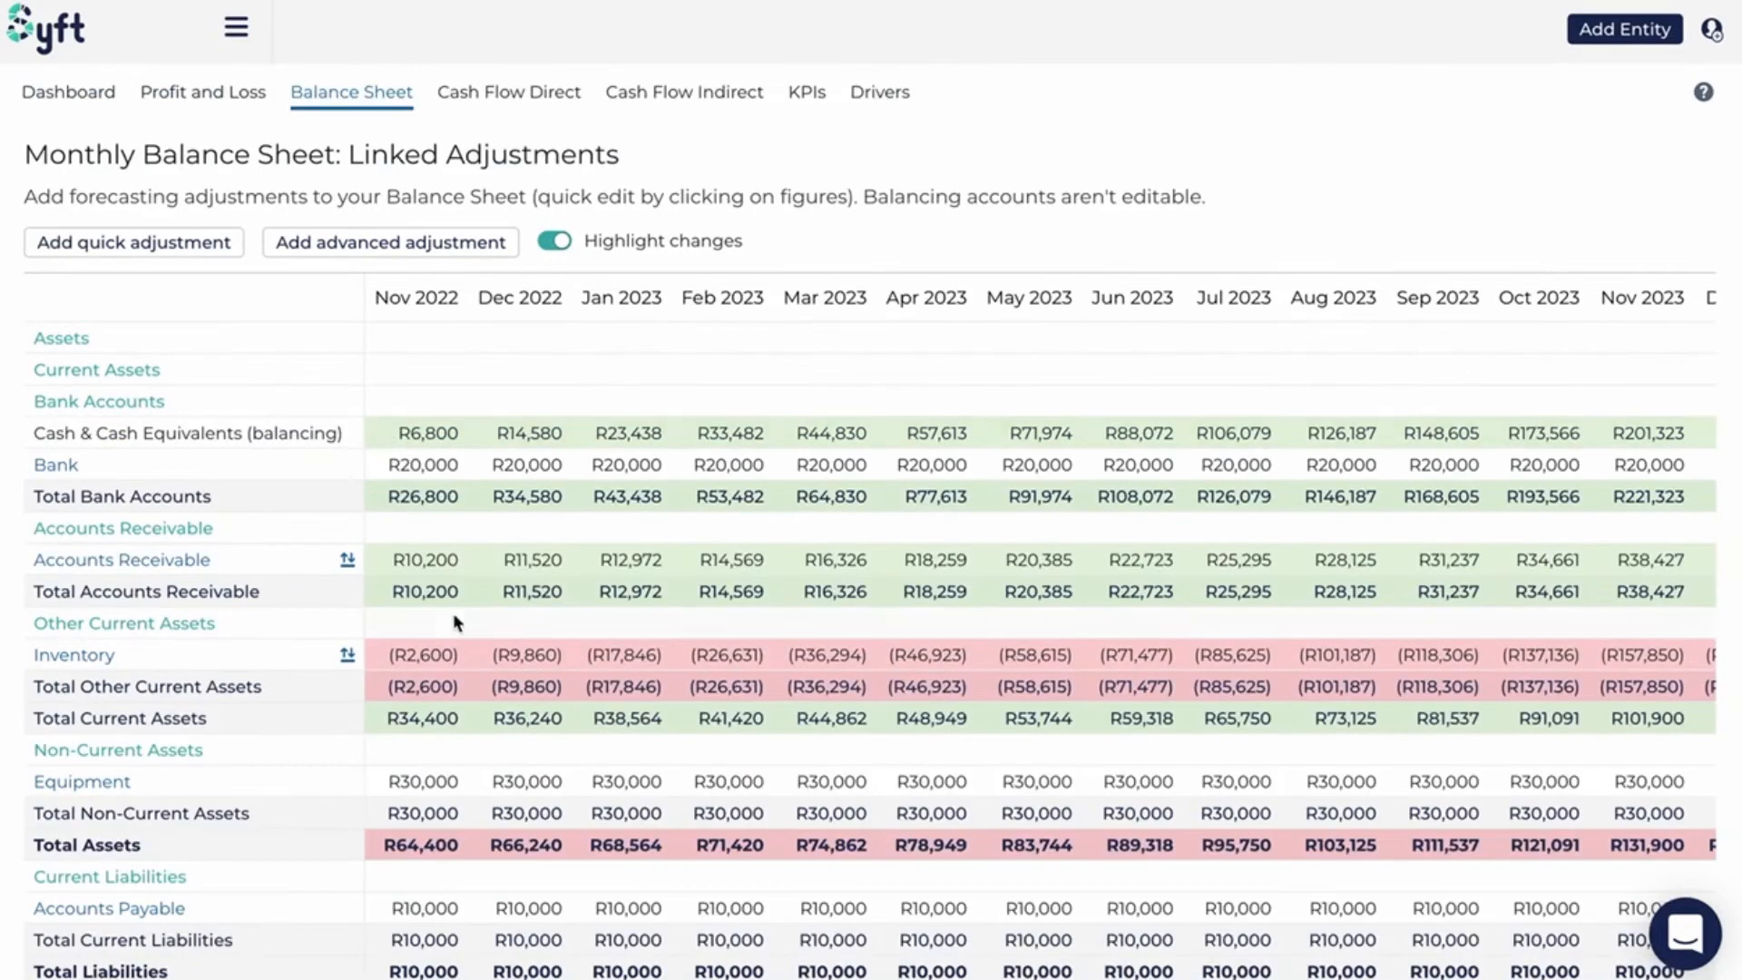
left_click(234, 95)
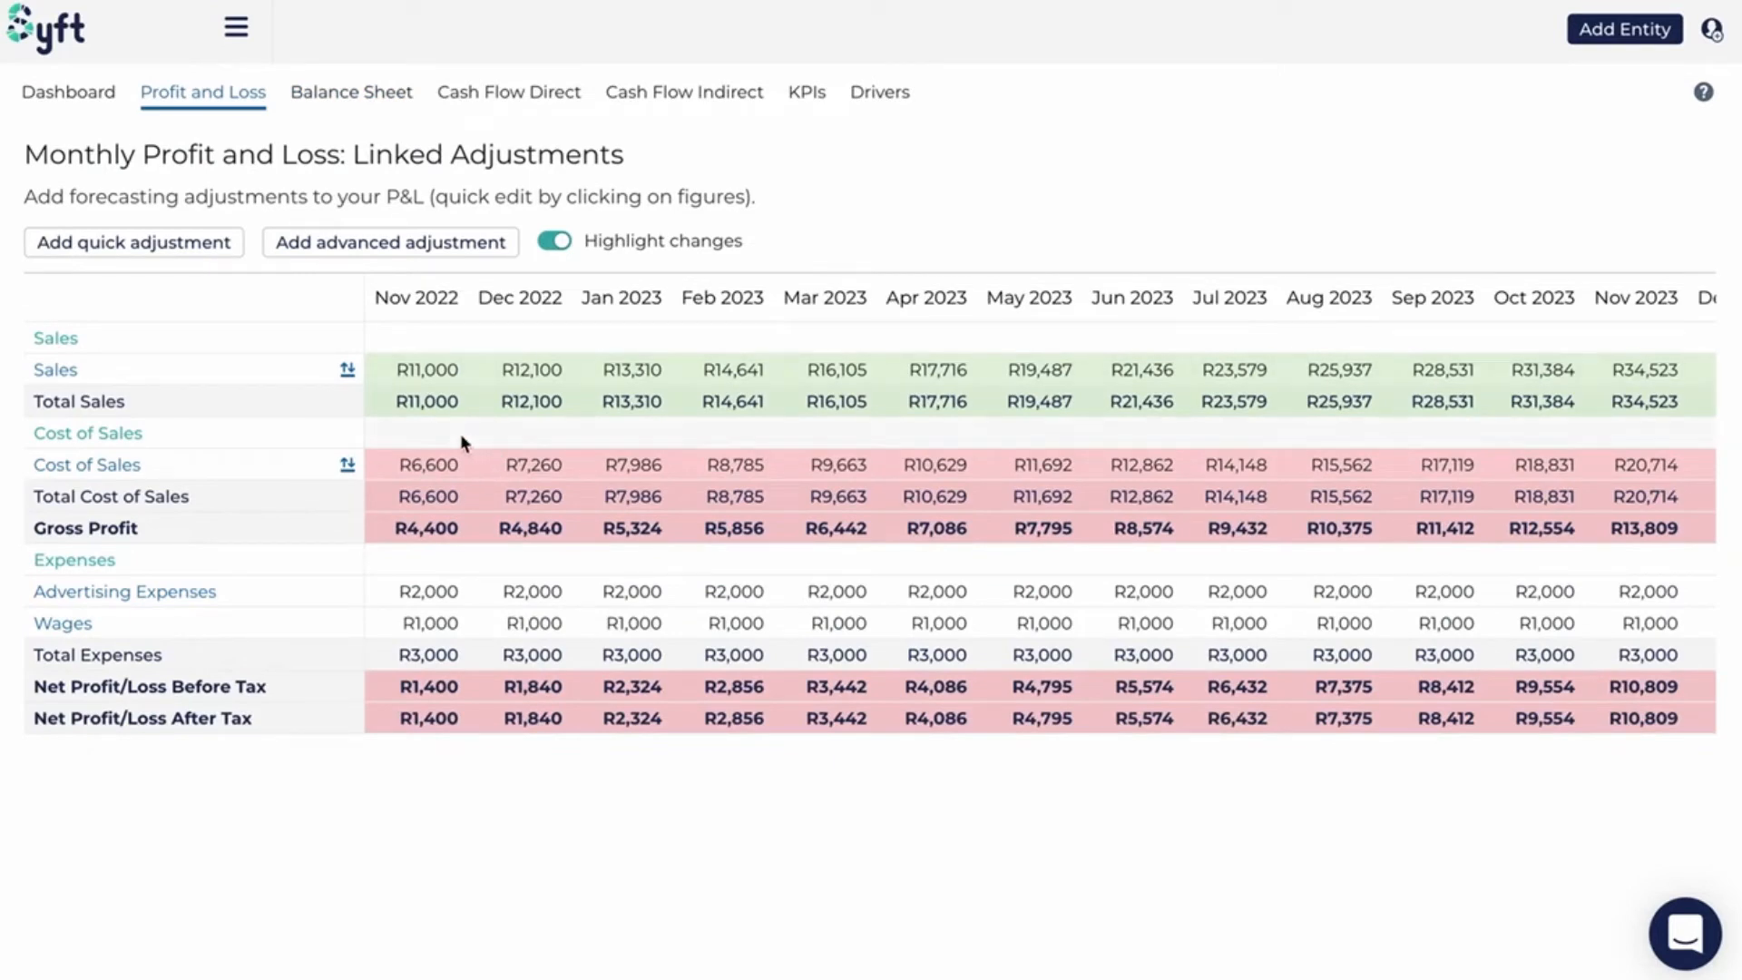
left_click(343, 98)
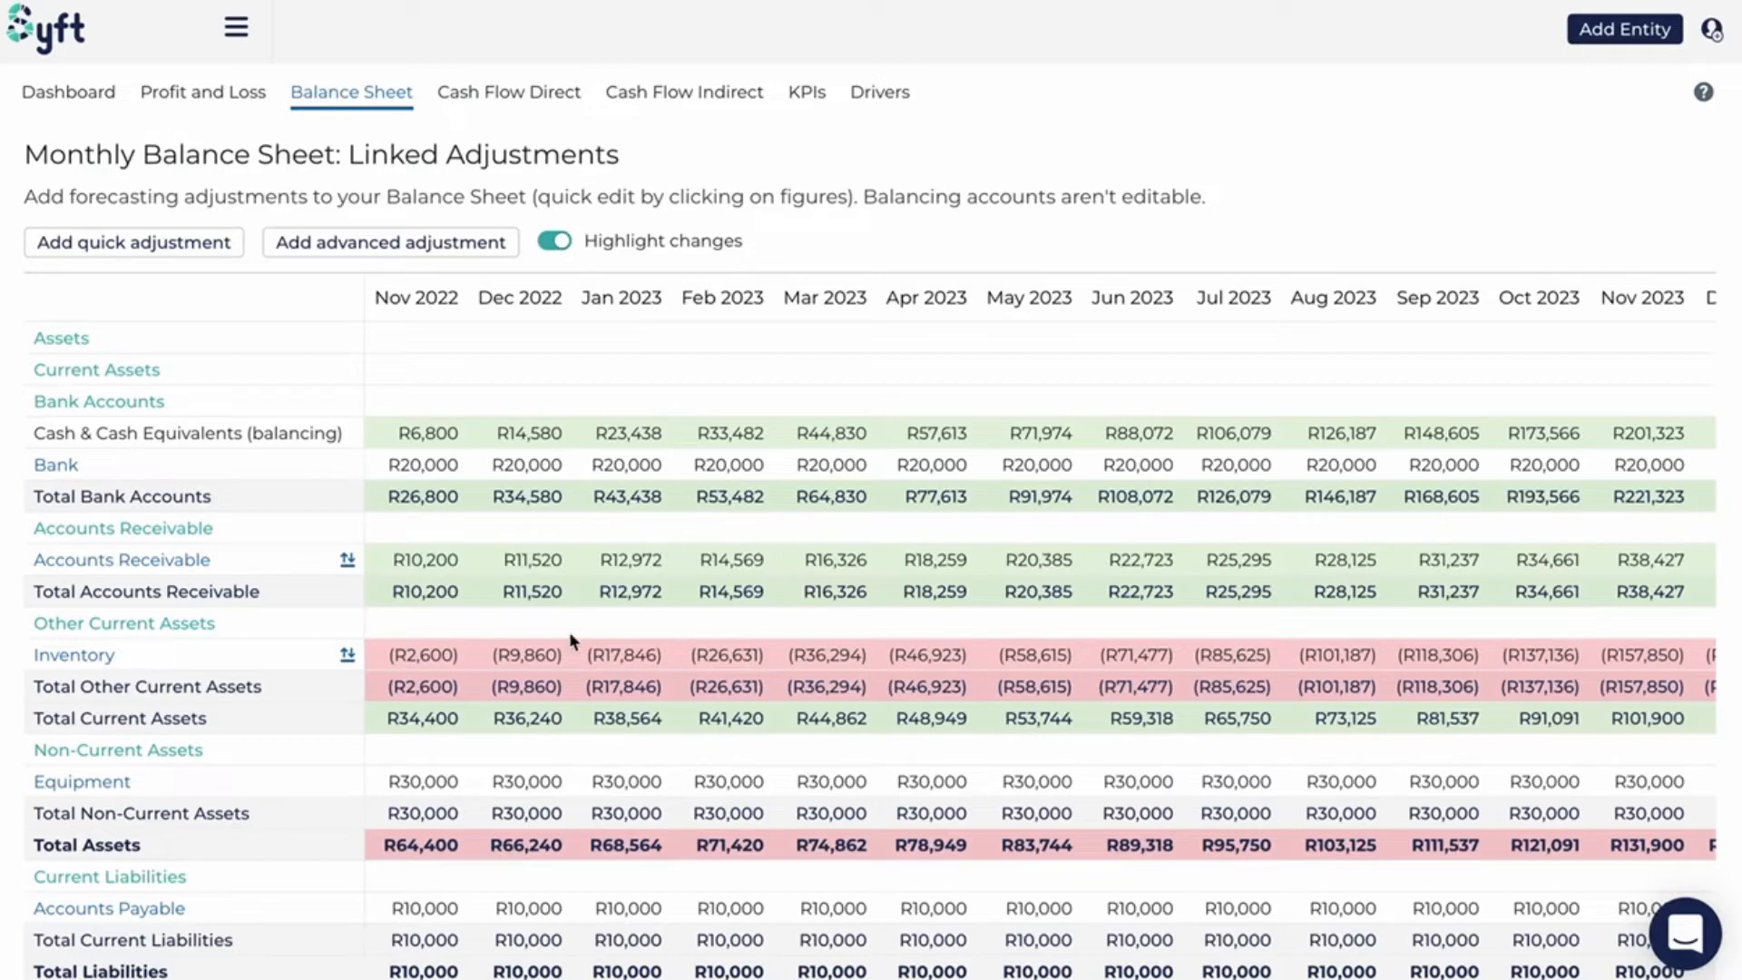
- Open the Inventory account's Sales Increase P4 adjustment for editing at its equation
left_click(77, 657)
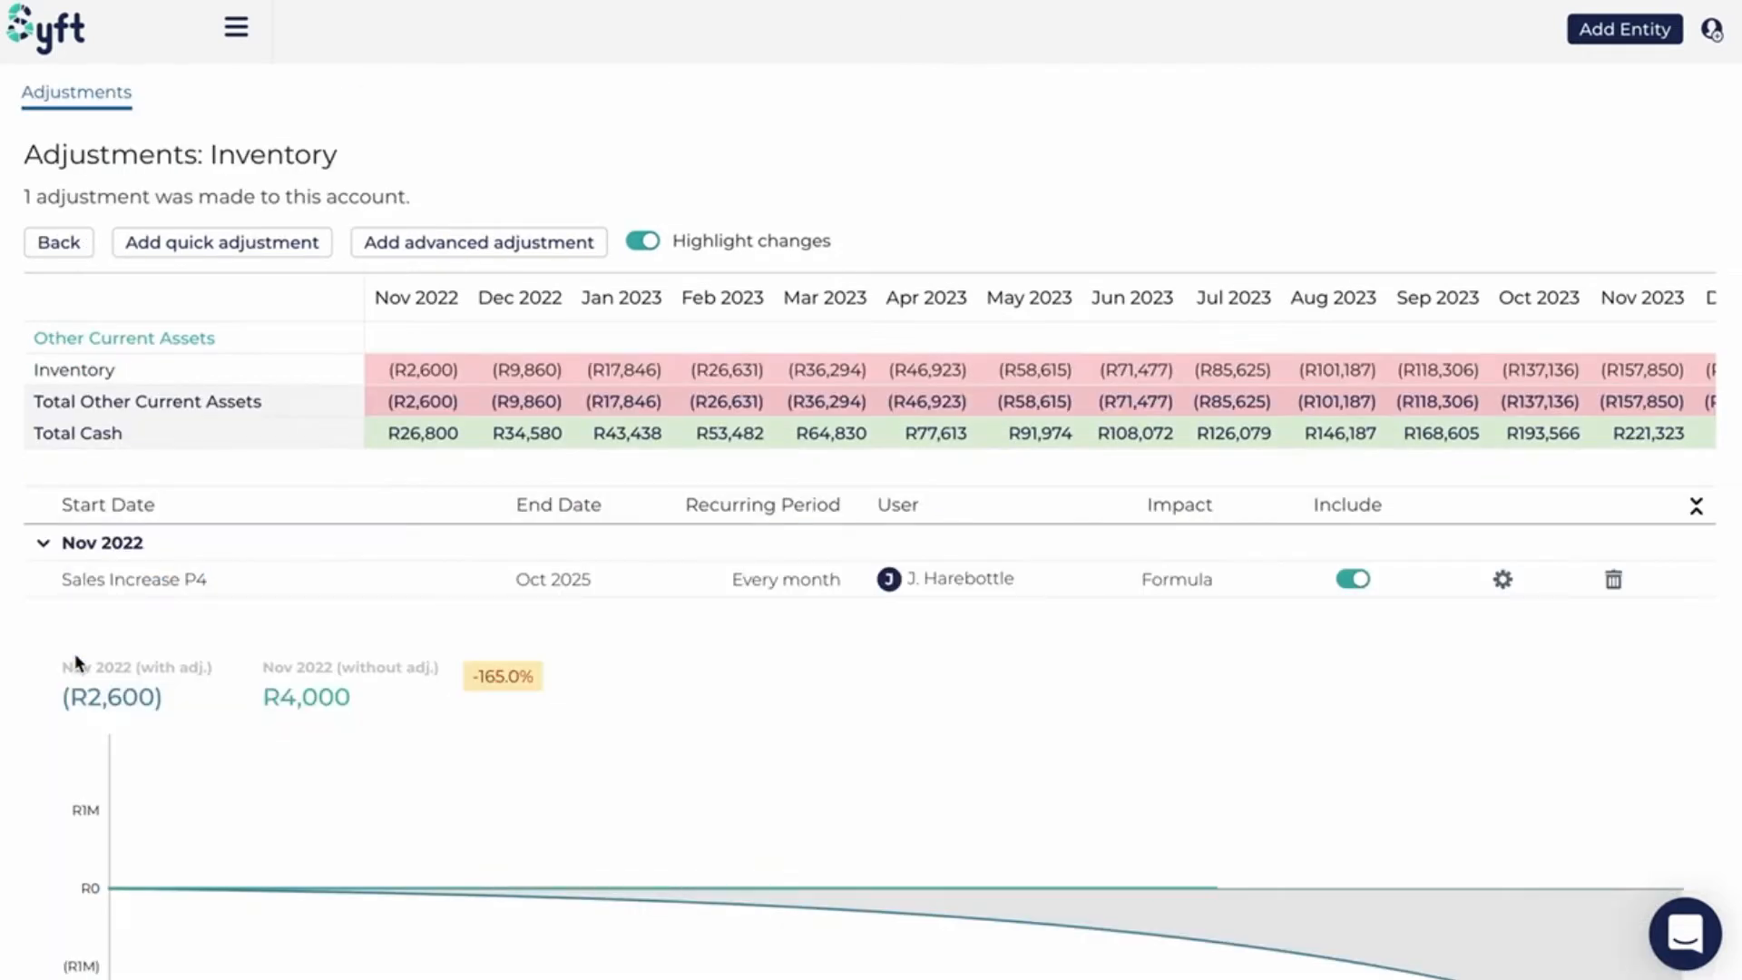
left_click(1502, 579)
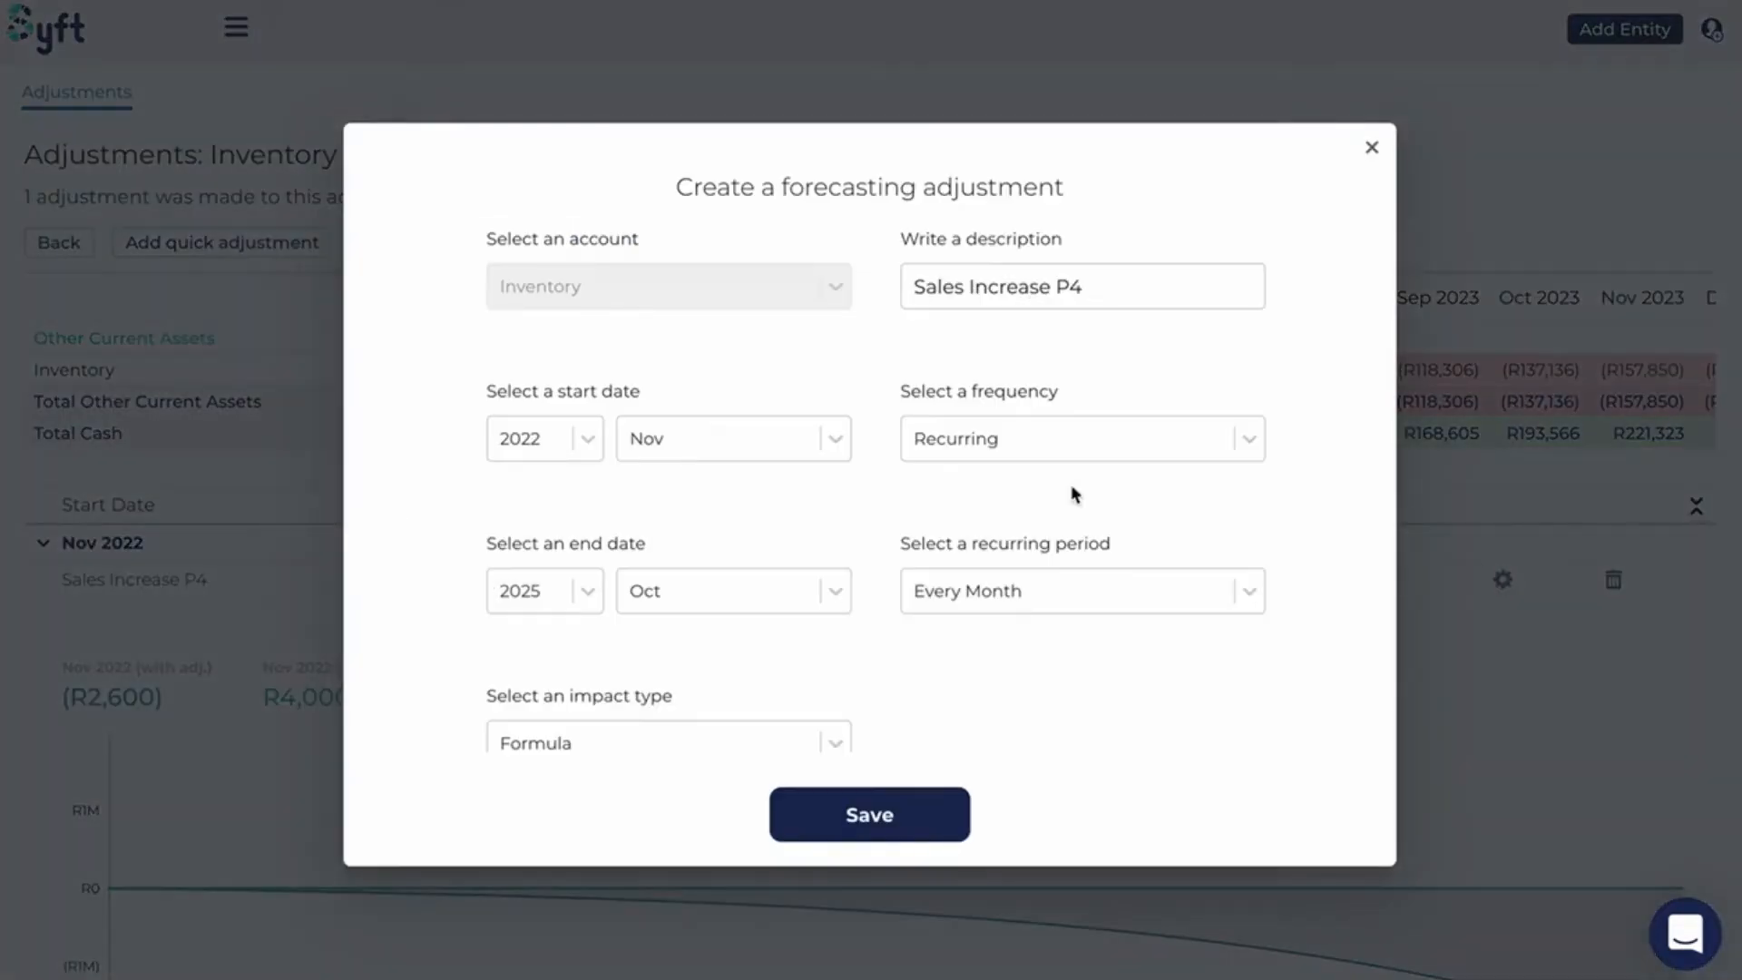
scroll(649, 563, "down", 3)
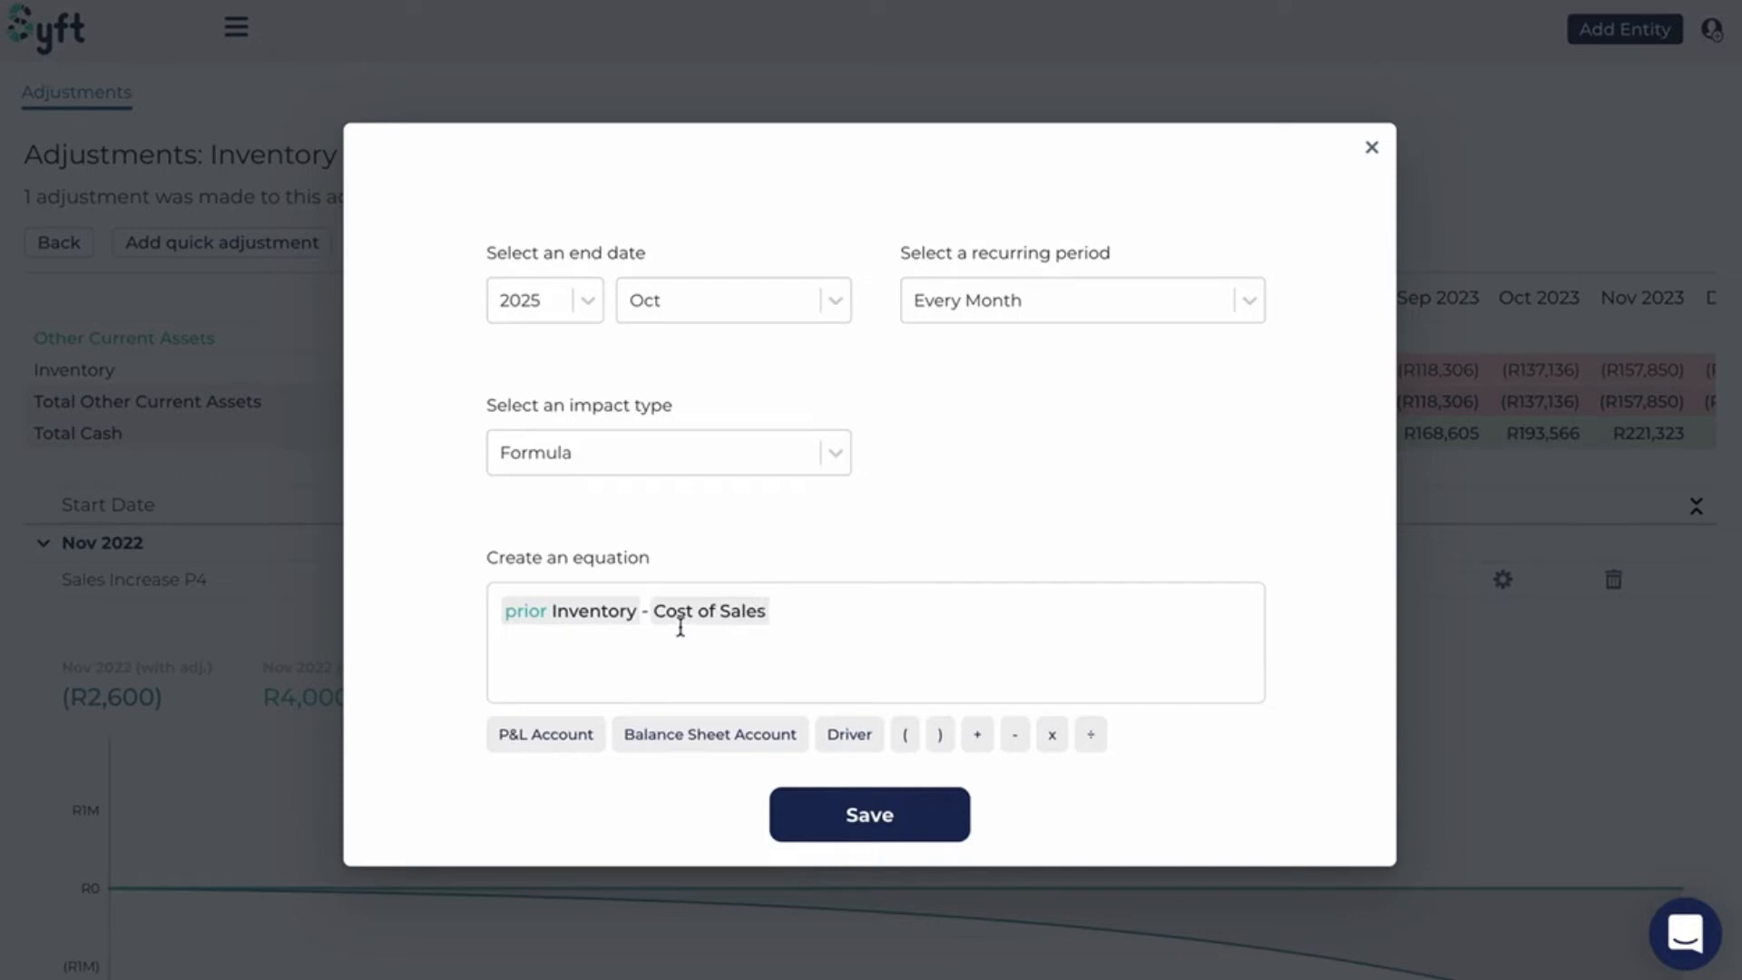
- Insert + and the prior-period Cost of Sales account in parentheses between prior Inventory and the subtracted Cost of Sales
left_click(650, 610)
left_click(660, 611)
left_click(558, 737)
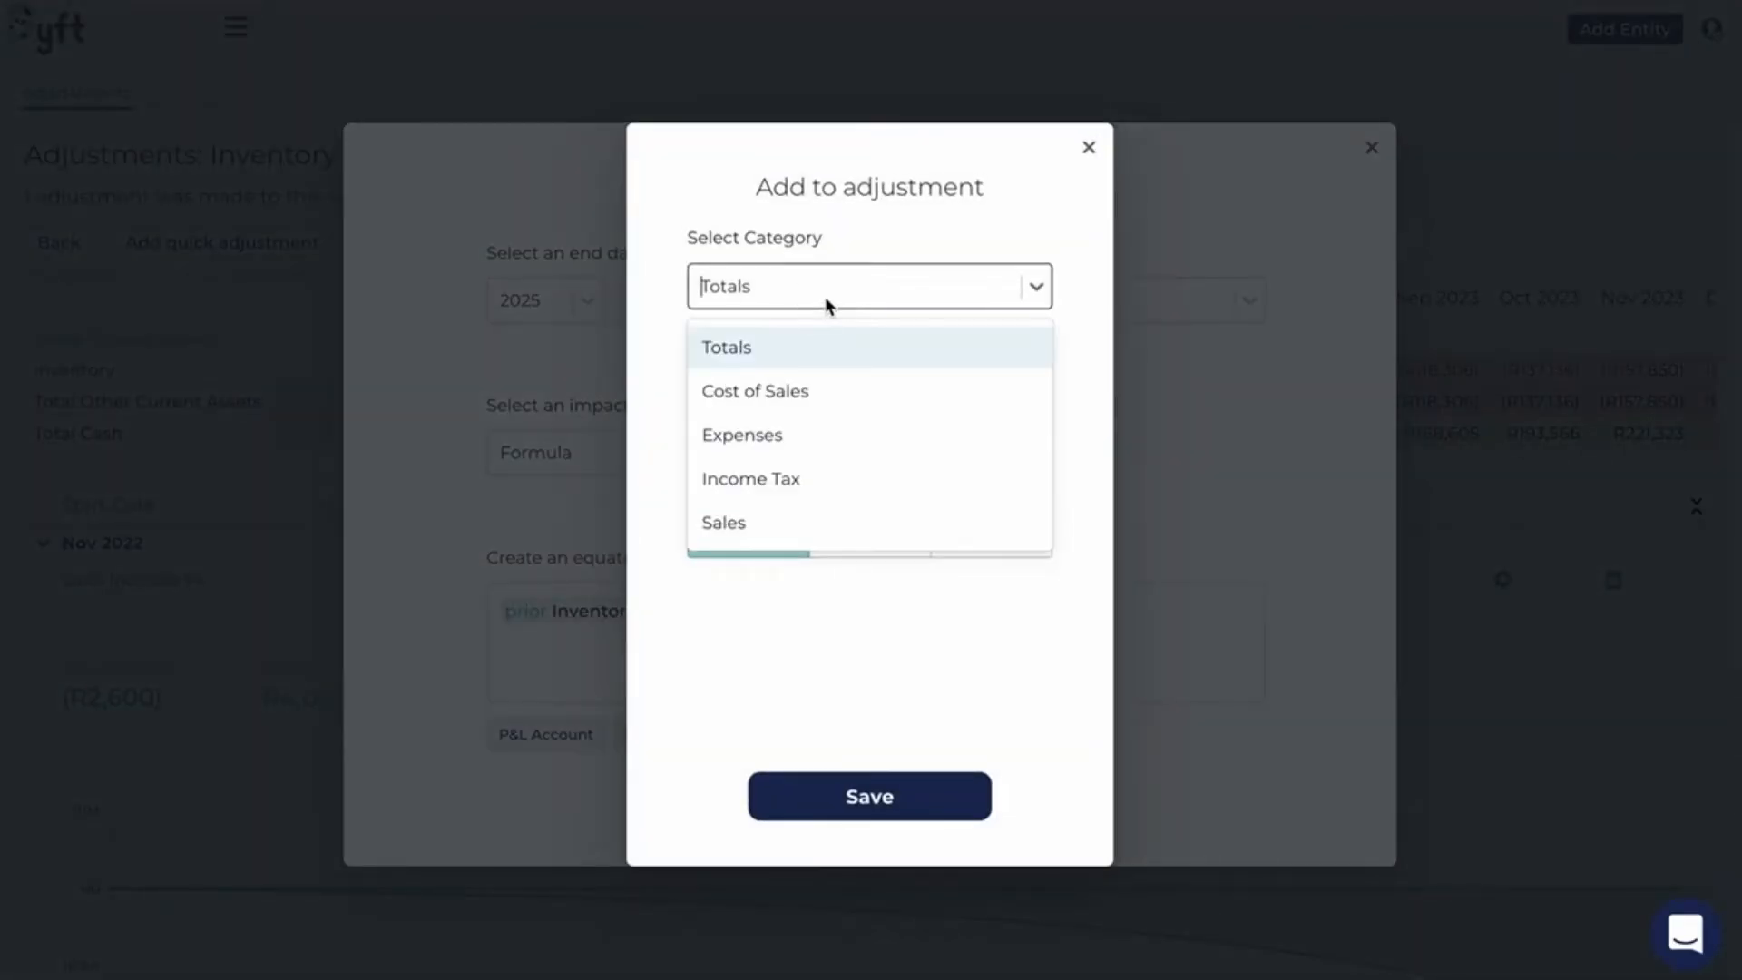
left_click(827, 300)
left_click(821, 392)
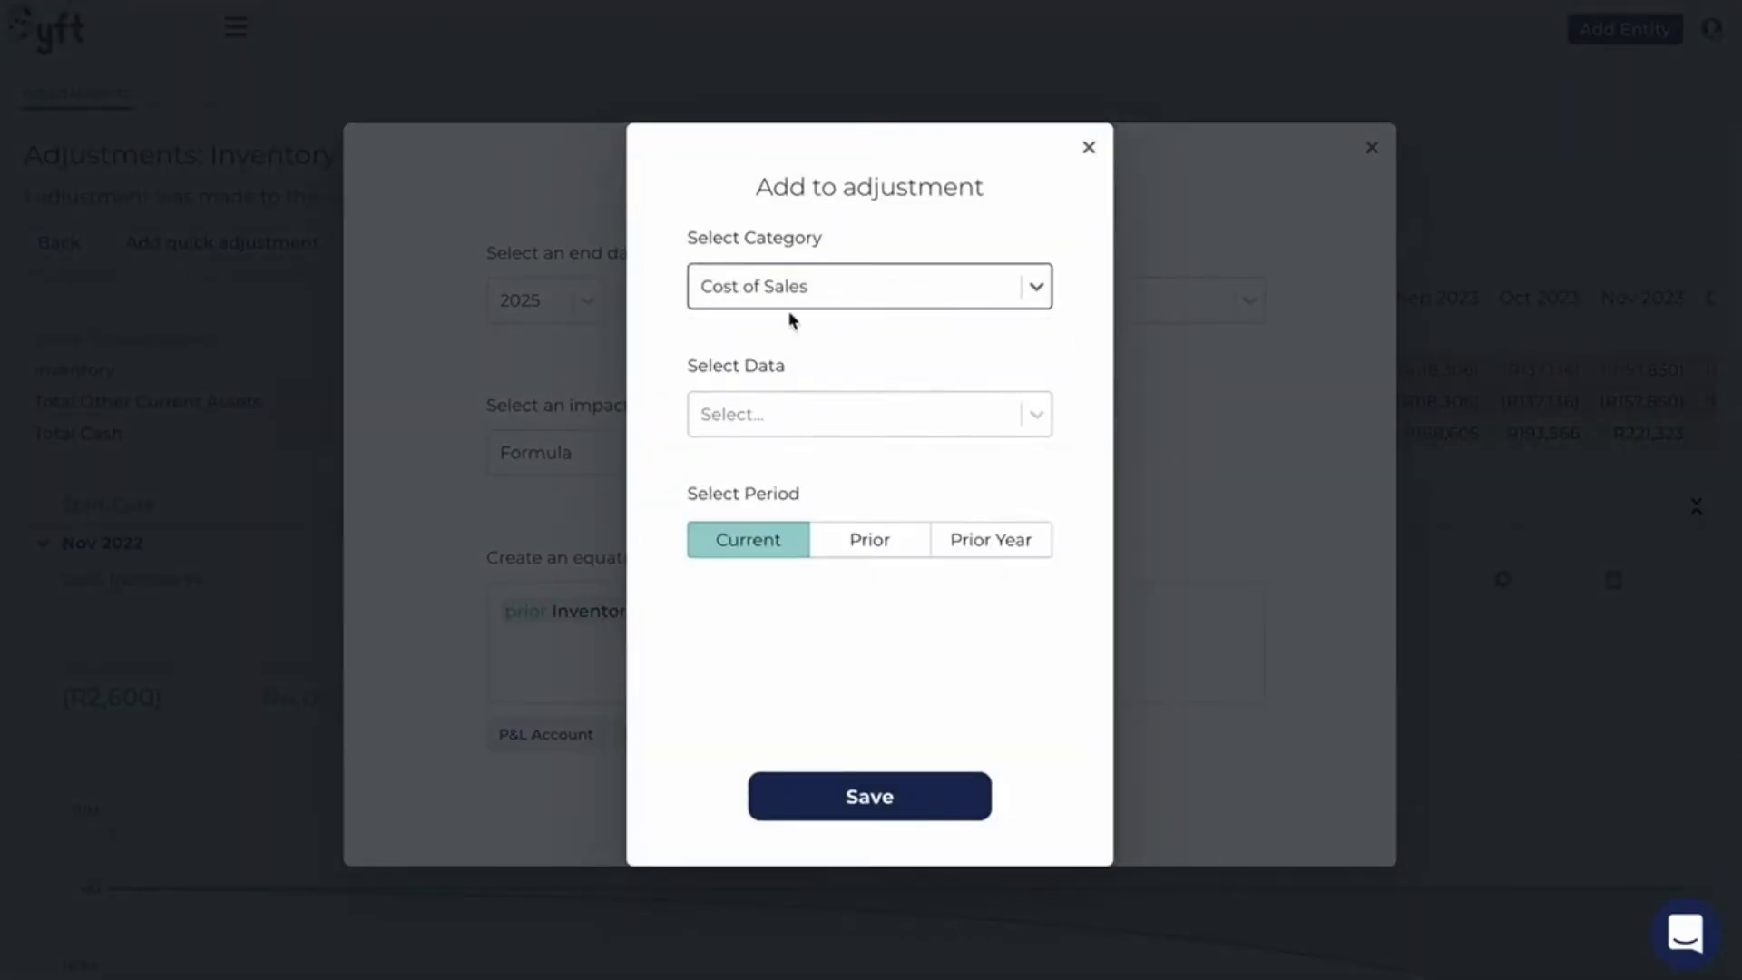
left_click(782, 298)
left_click(766, 399)
left_click(797, 416)
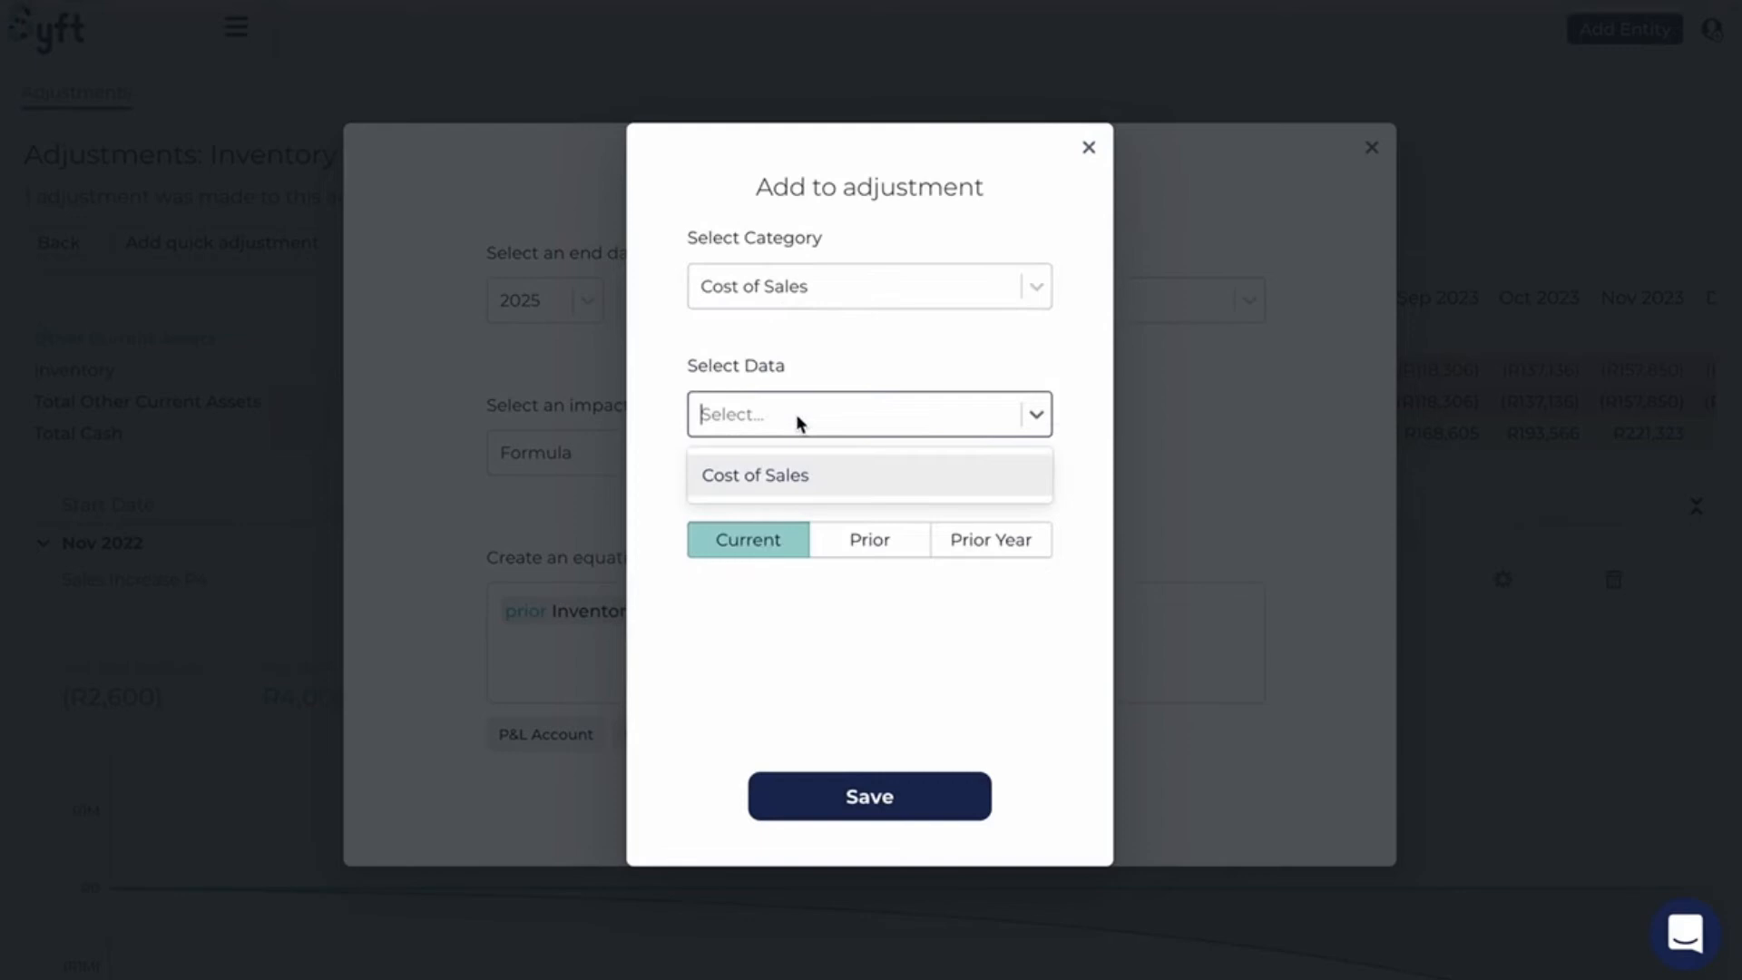
left_click(809, 476)
left_click(839, 532)
left_click(825, 807)
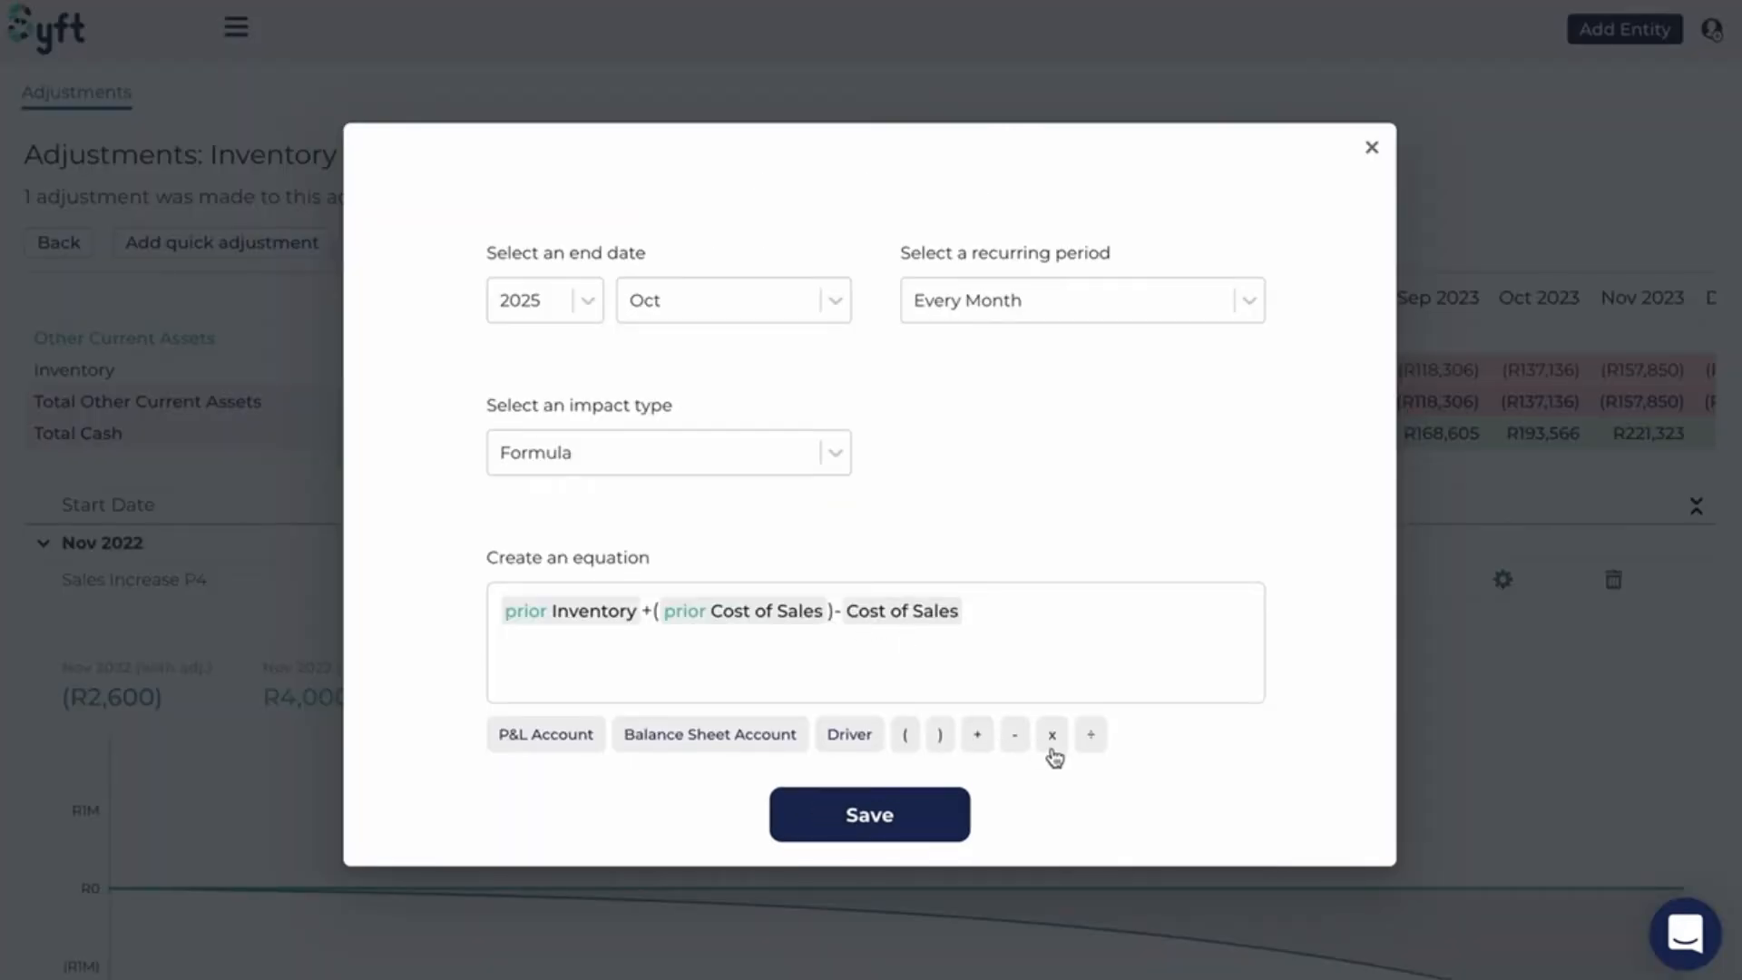
- Multiply the prior-period Cost of Sales inside the parentheses by 1.11 and save the Inventory adjustment
left_click(1056, 742)
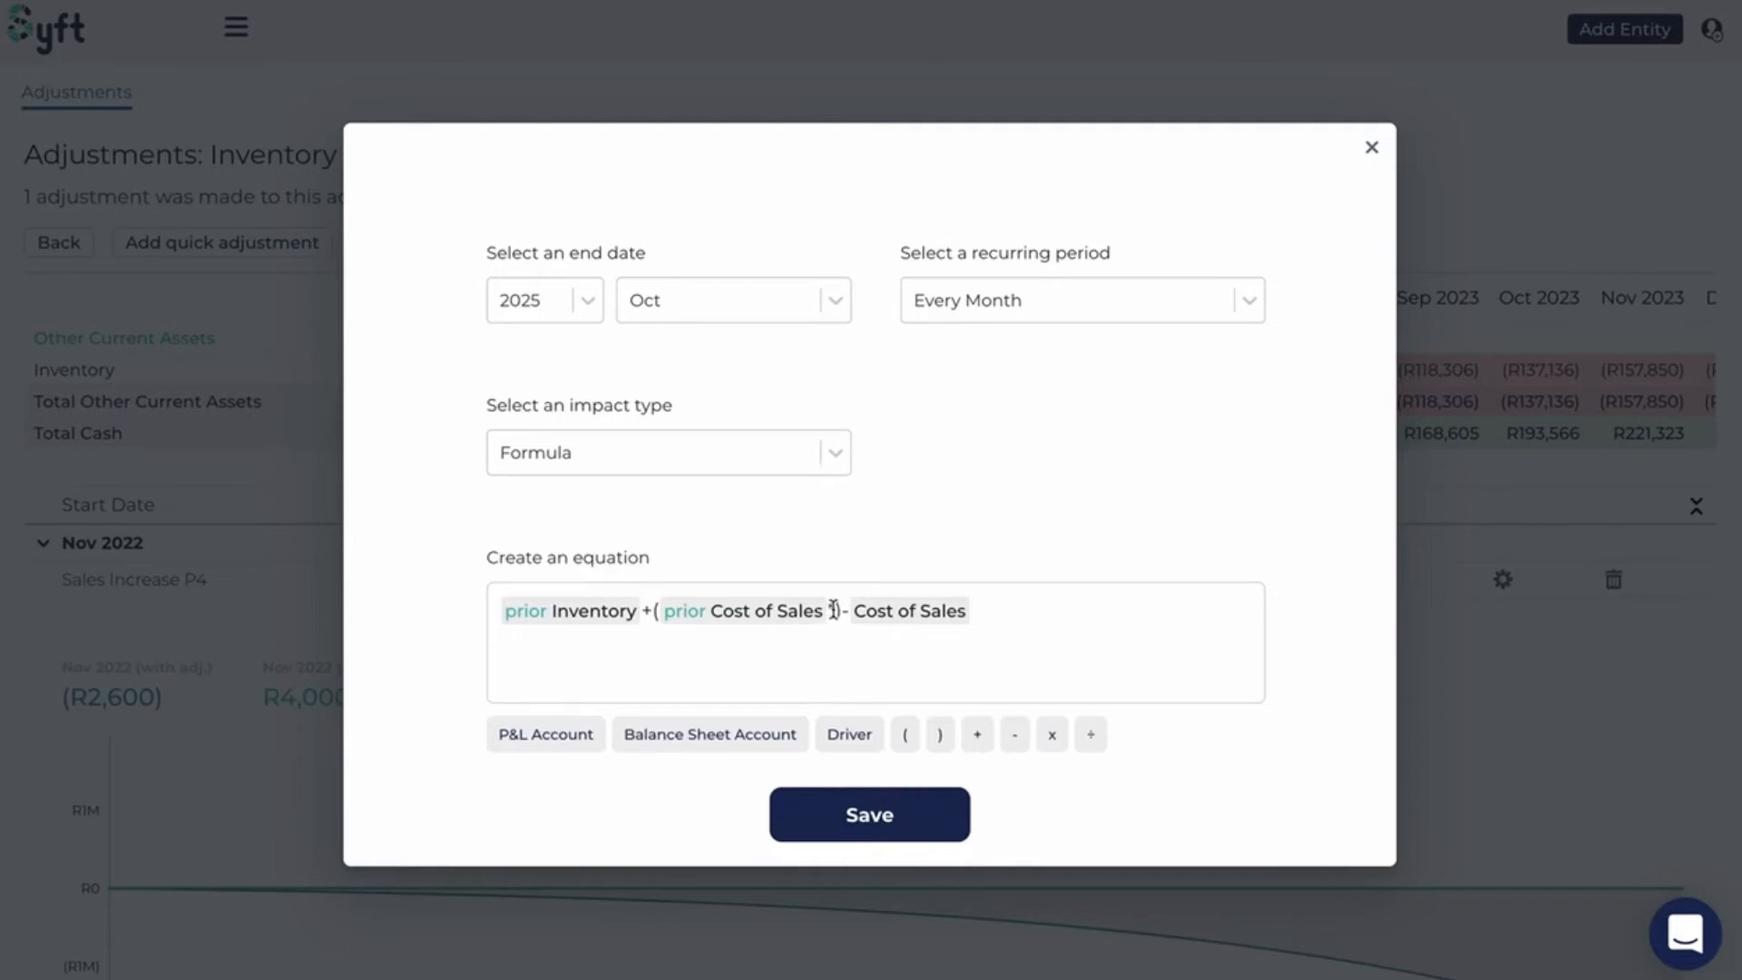
type("1.11")
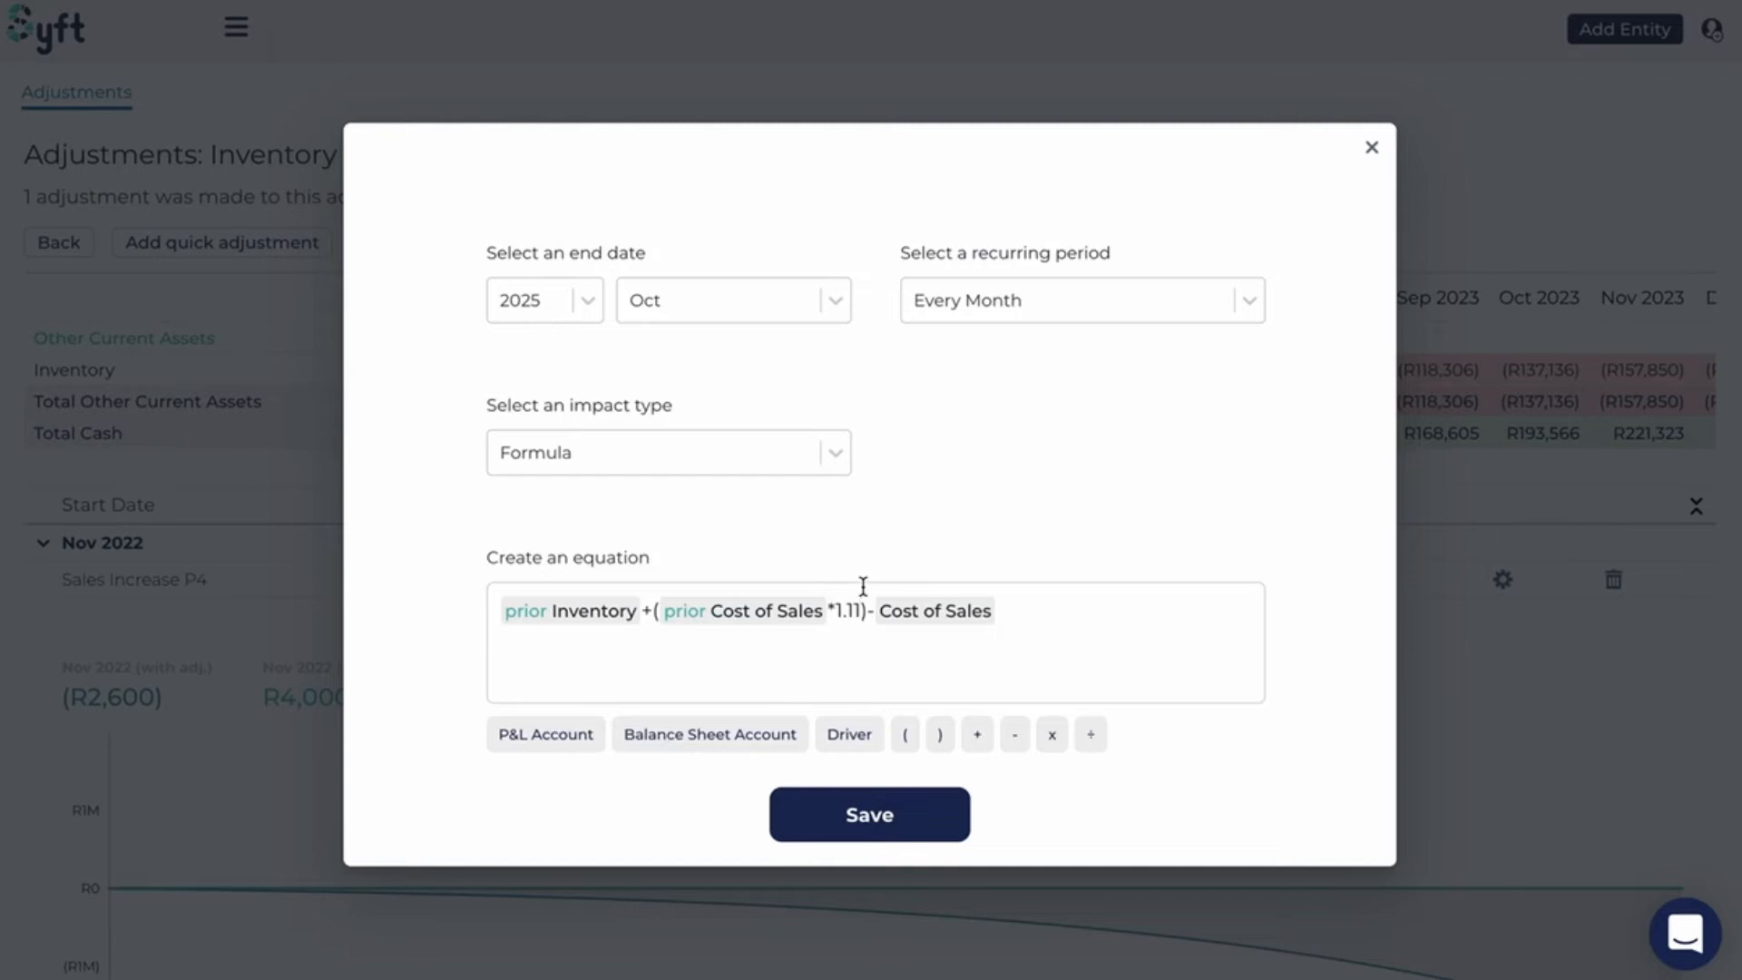
left_click(1016, 609)
left_click(917, 812)
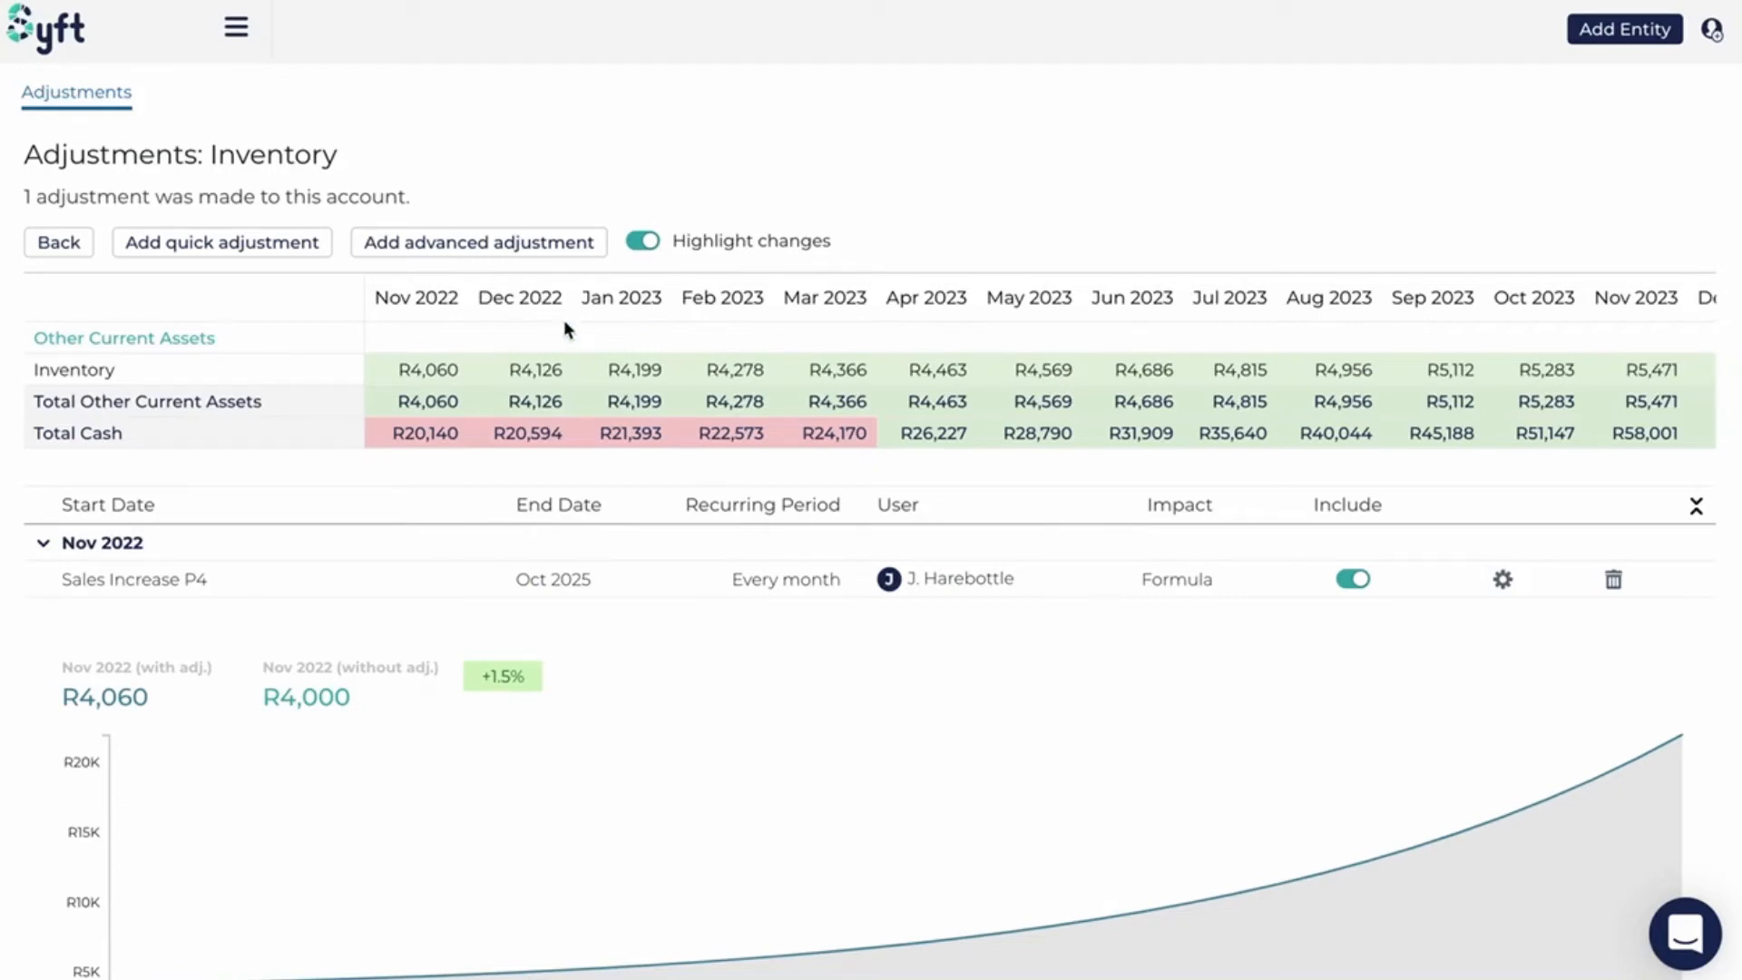
- Check the Inventory forecast through October 2025, return to the balance sheet and start an advanced adjustment for Accounts Payable
scroll(723, 402, "right", 10)
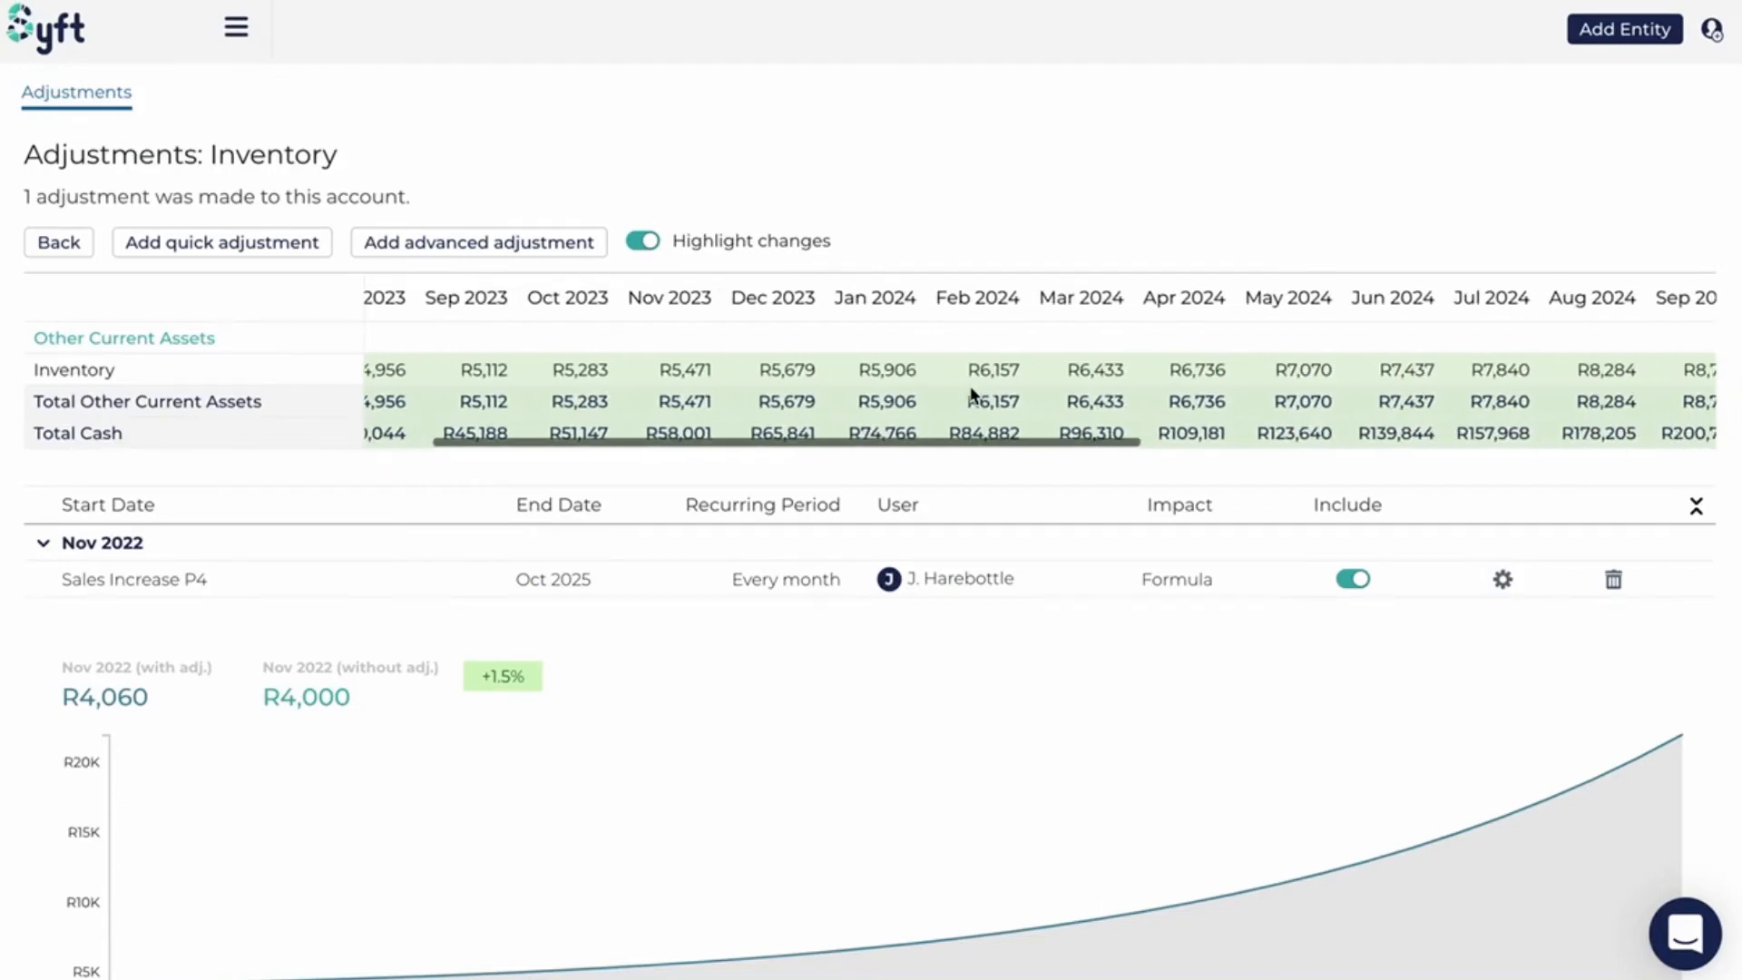
scroll(1132, 372, "right", 20)
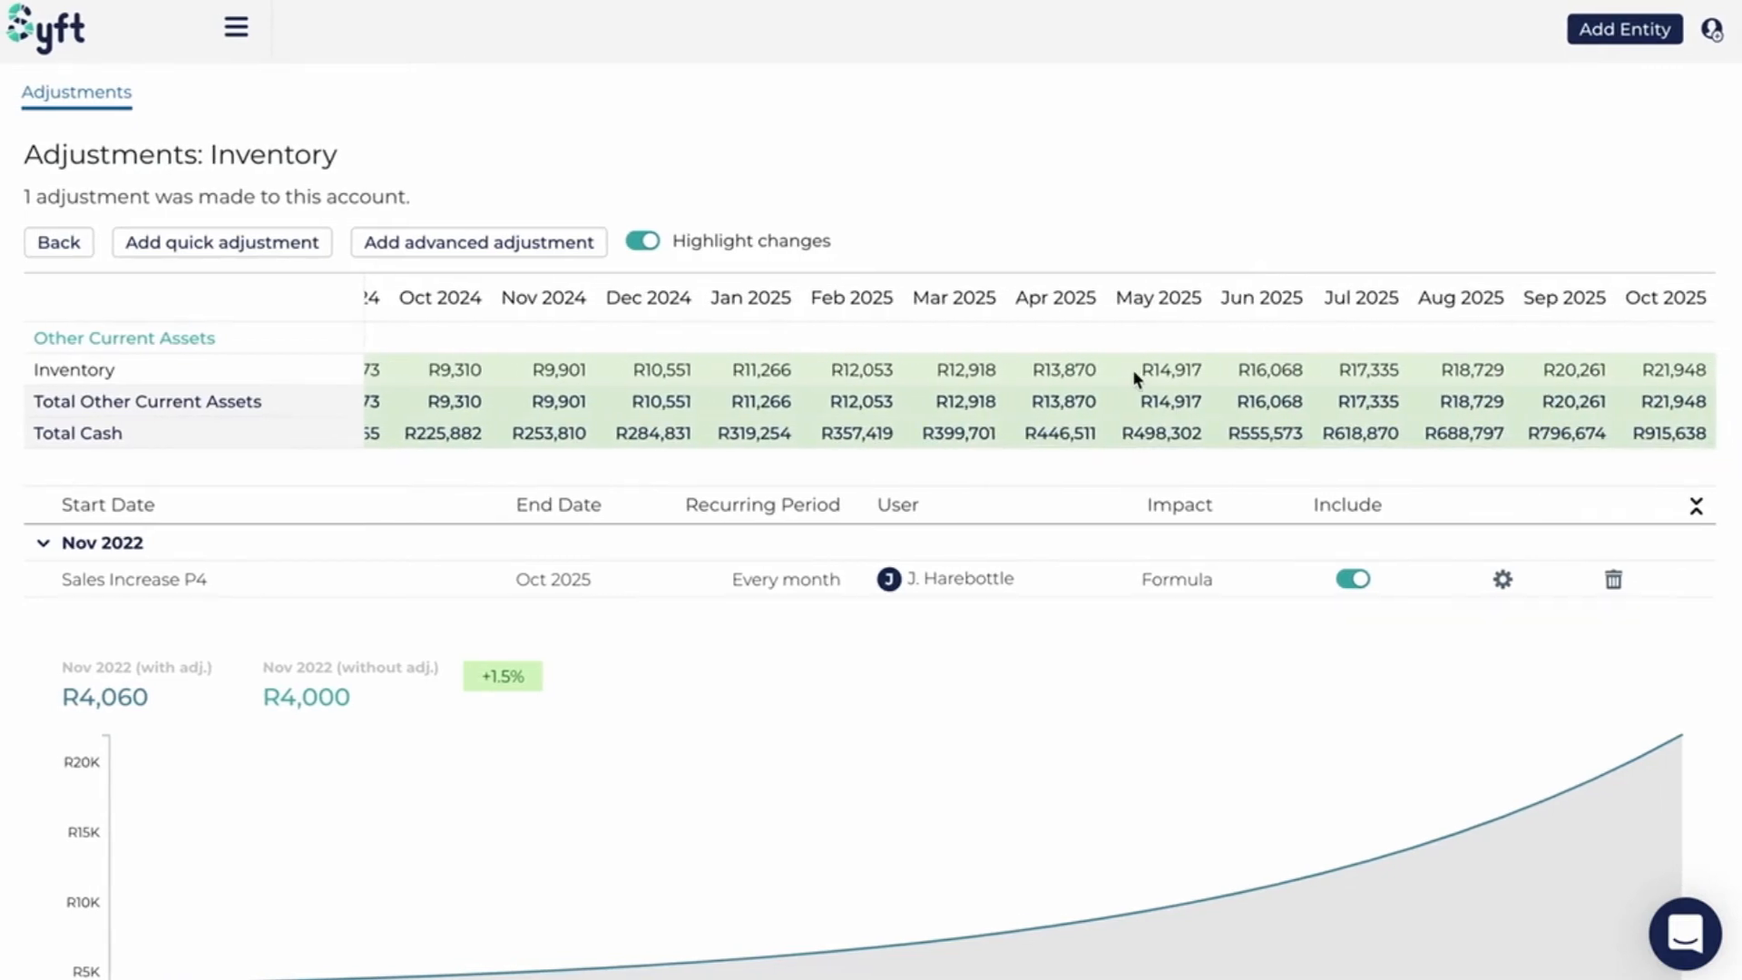
scroll(1132, 368, "left", 7)
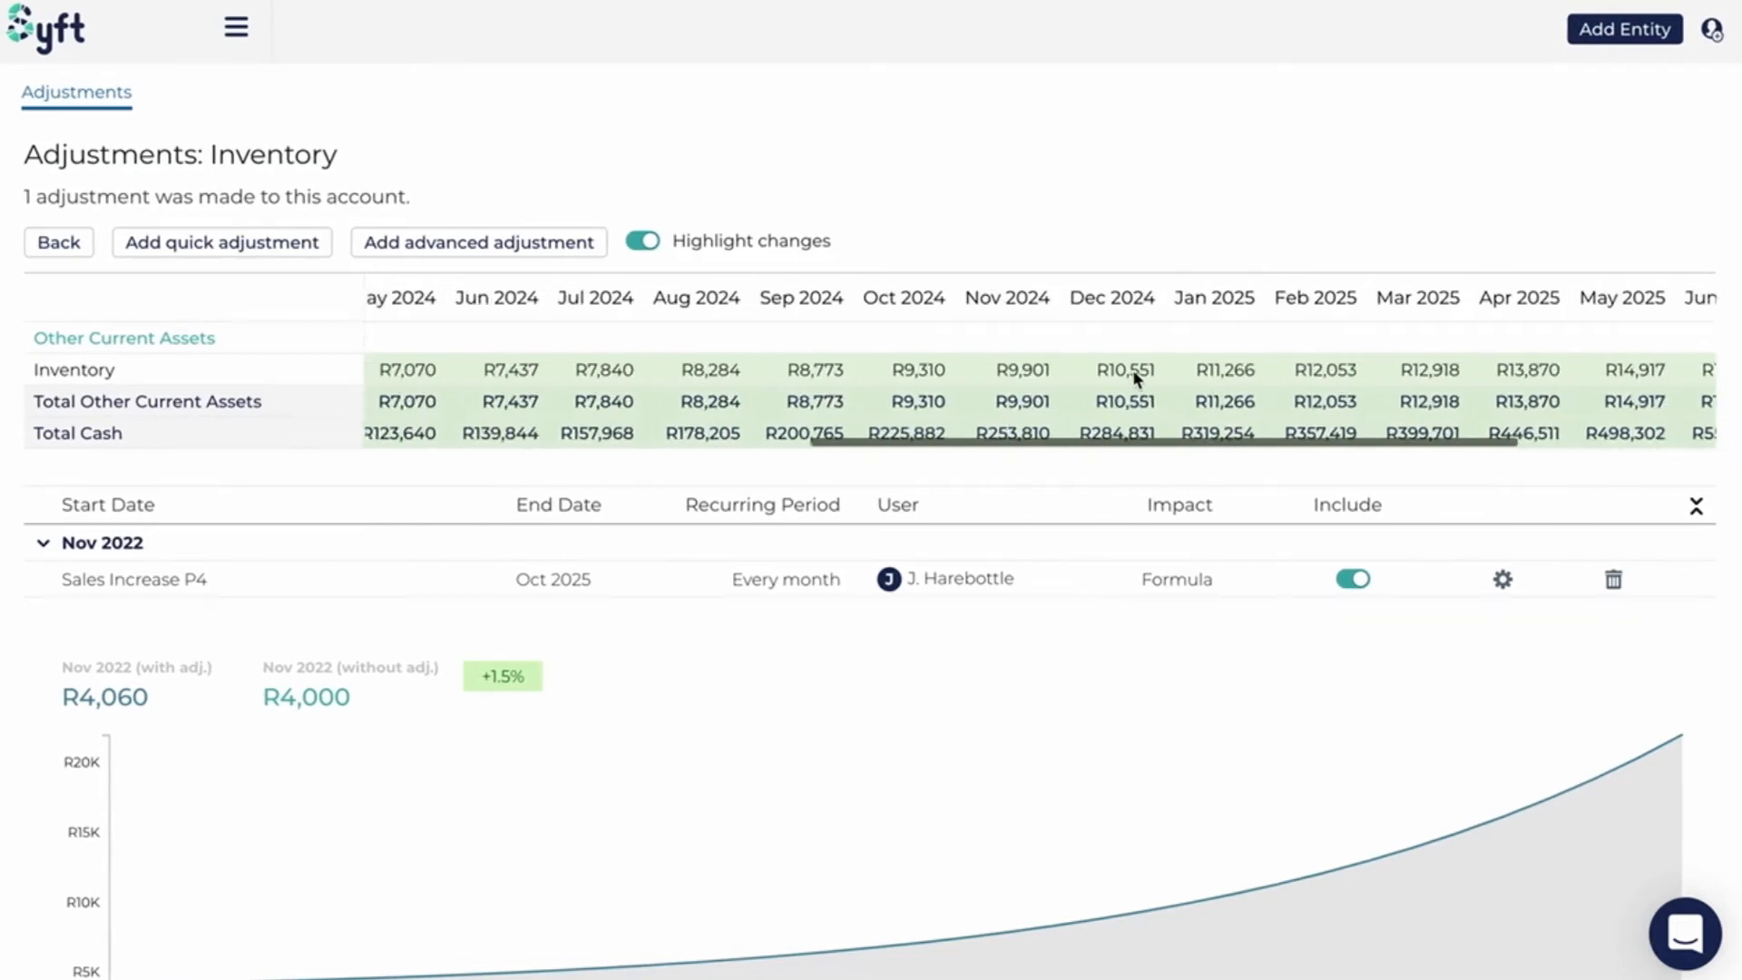
scroll(1132, 369, "left", 20)
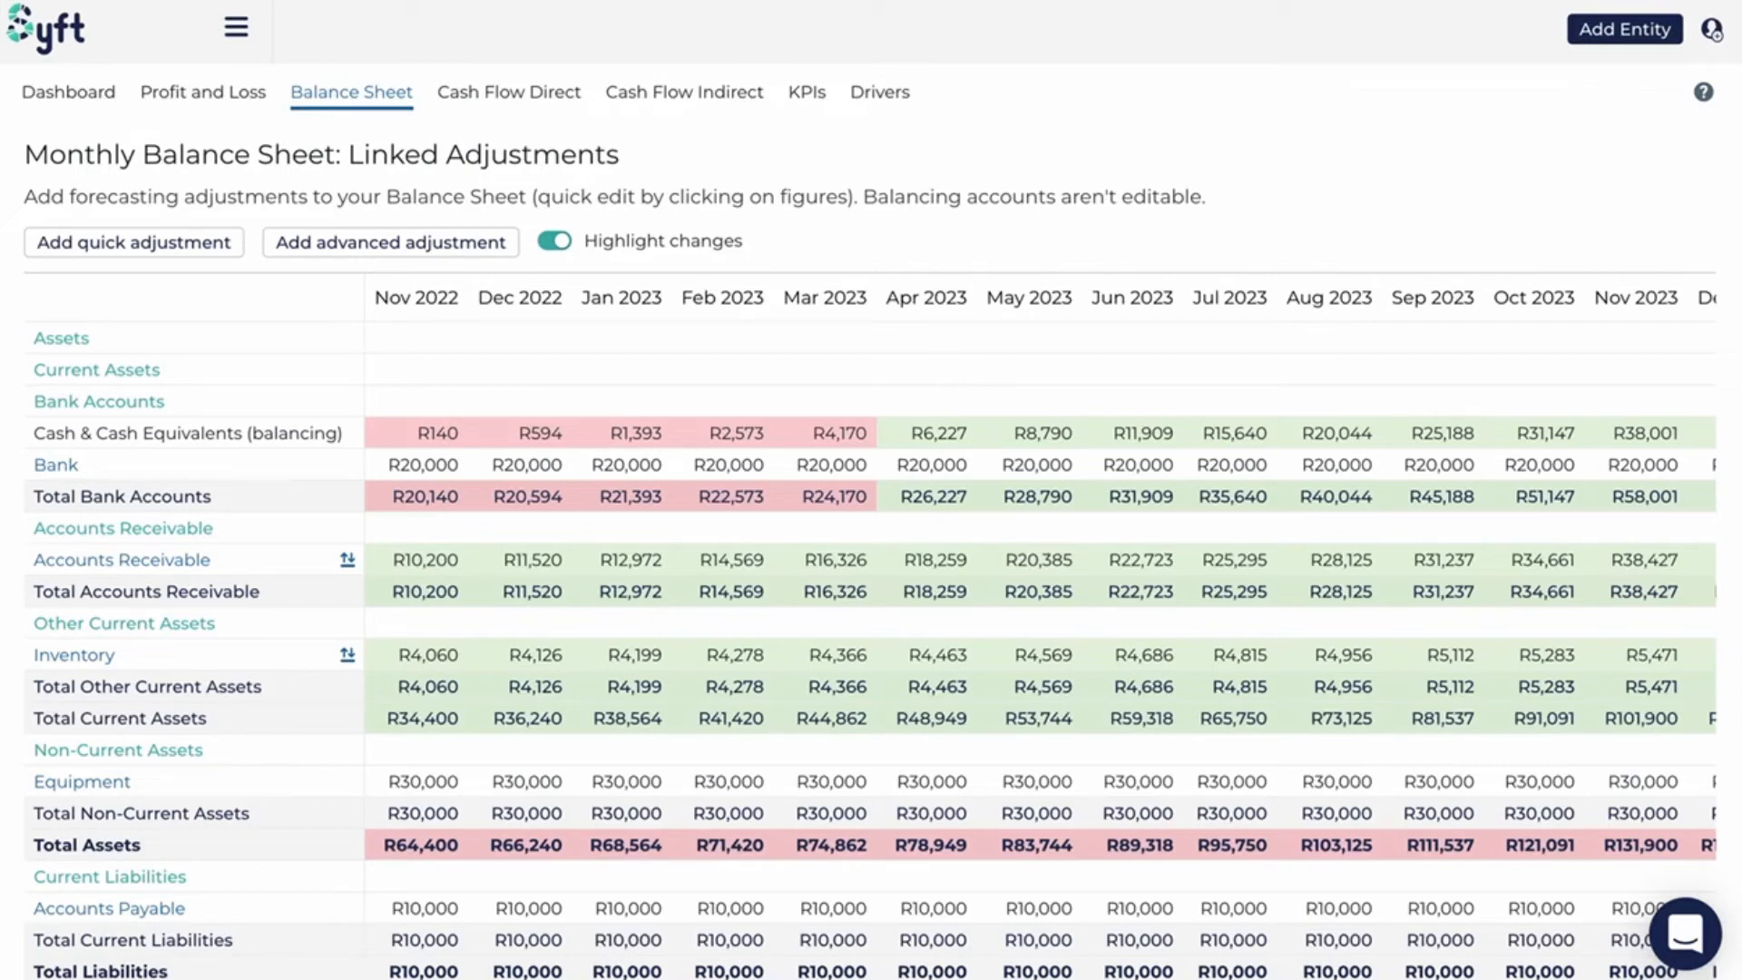
scroll(373, 710, "down", 2)
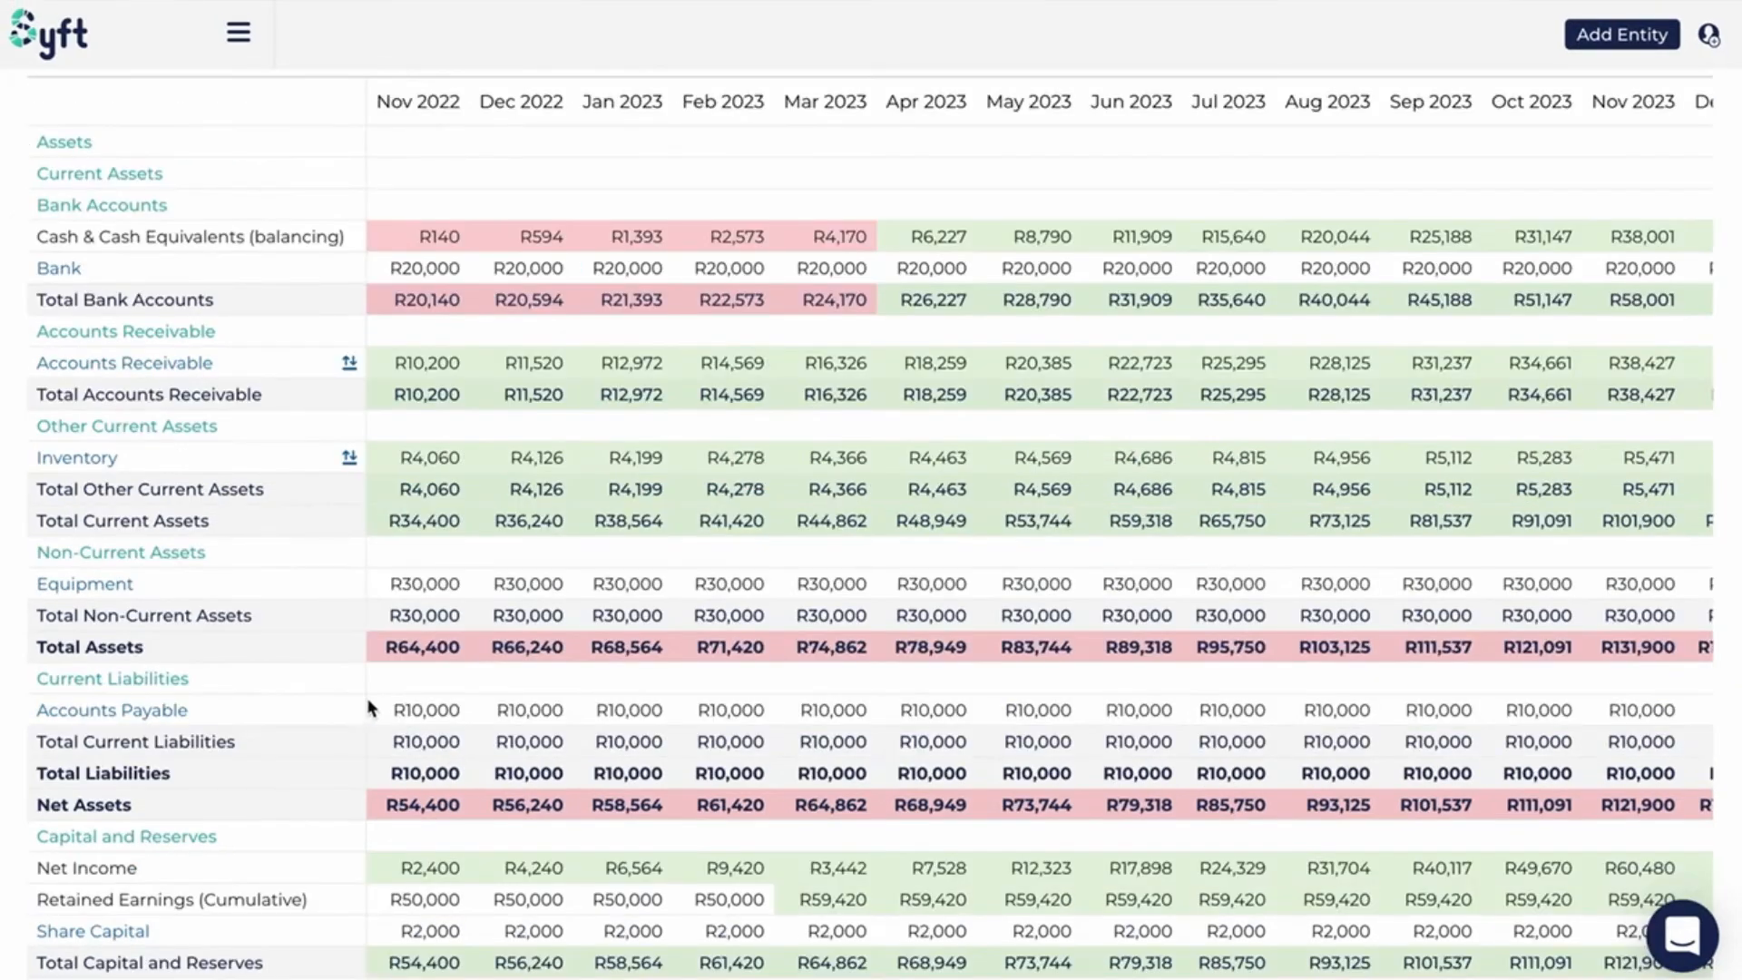
left_click(157, 712)
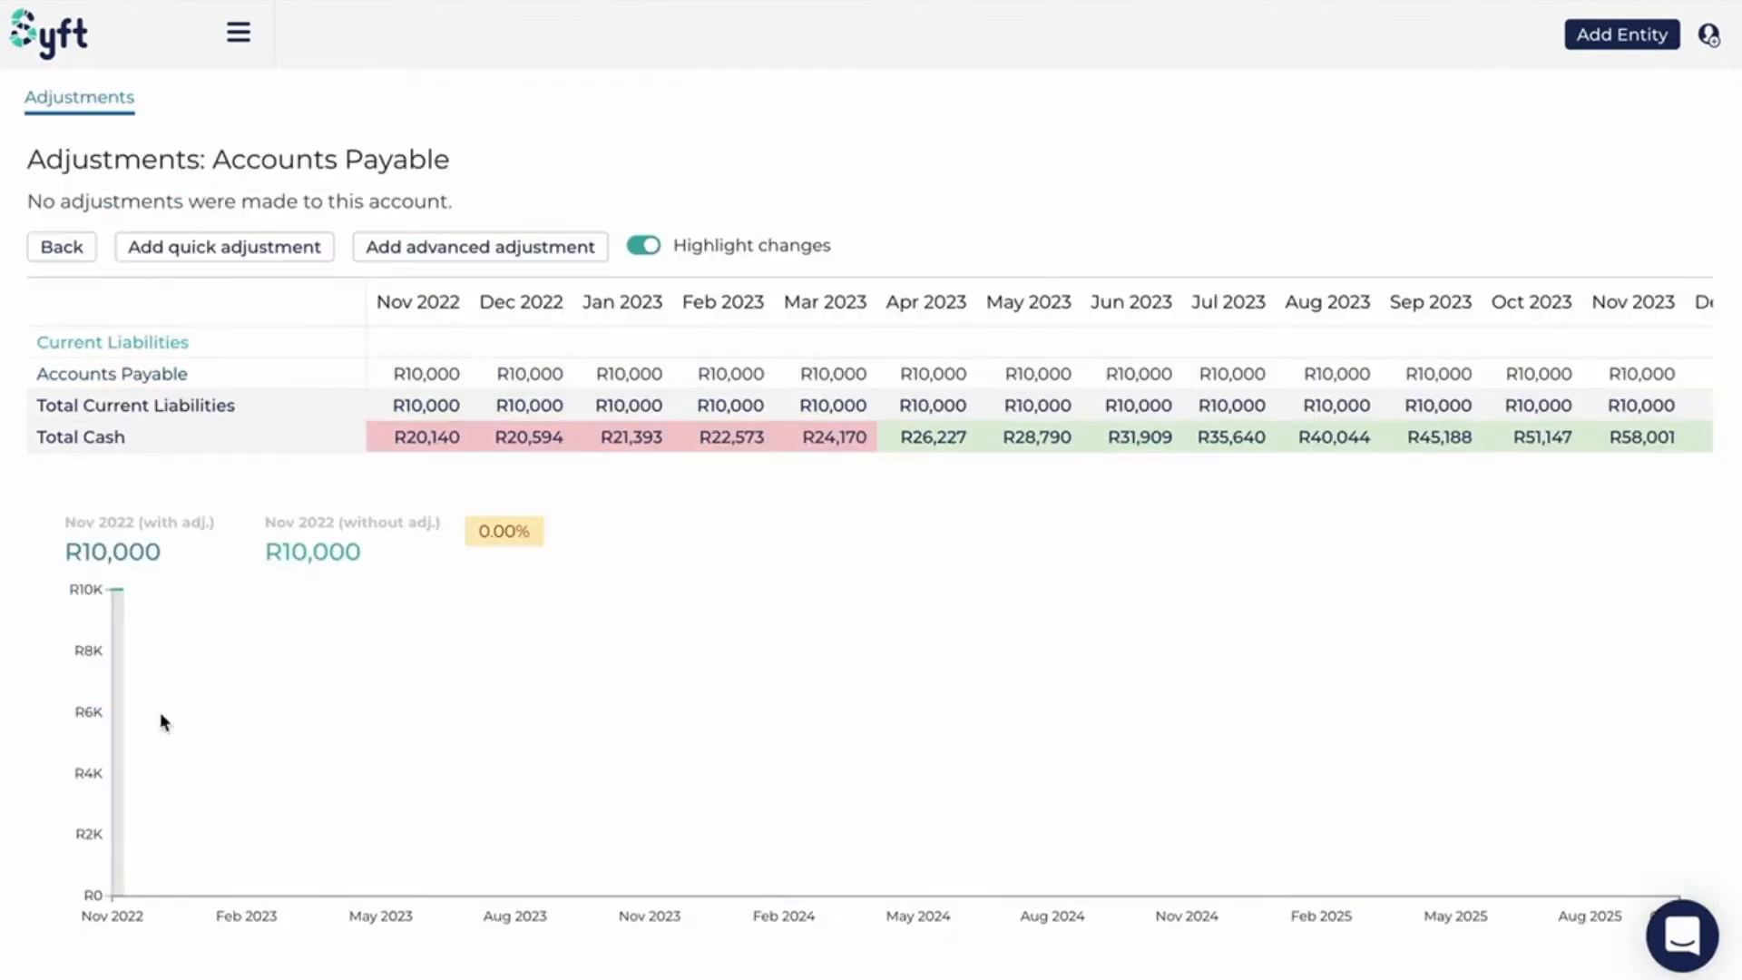
left_click(447, 257)
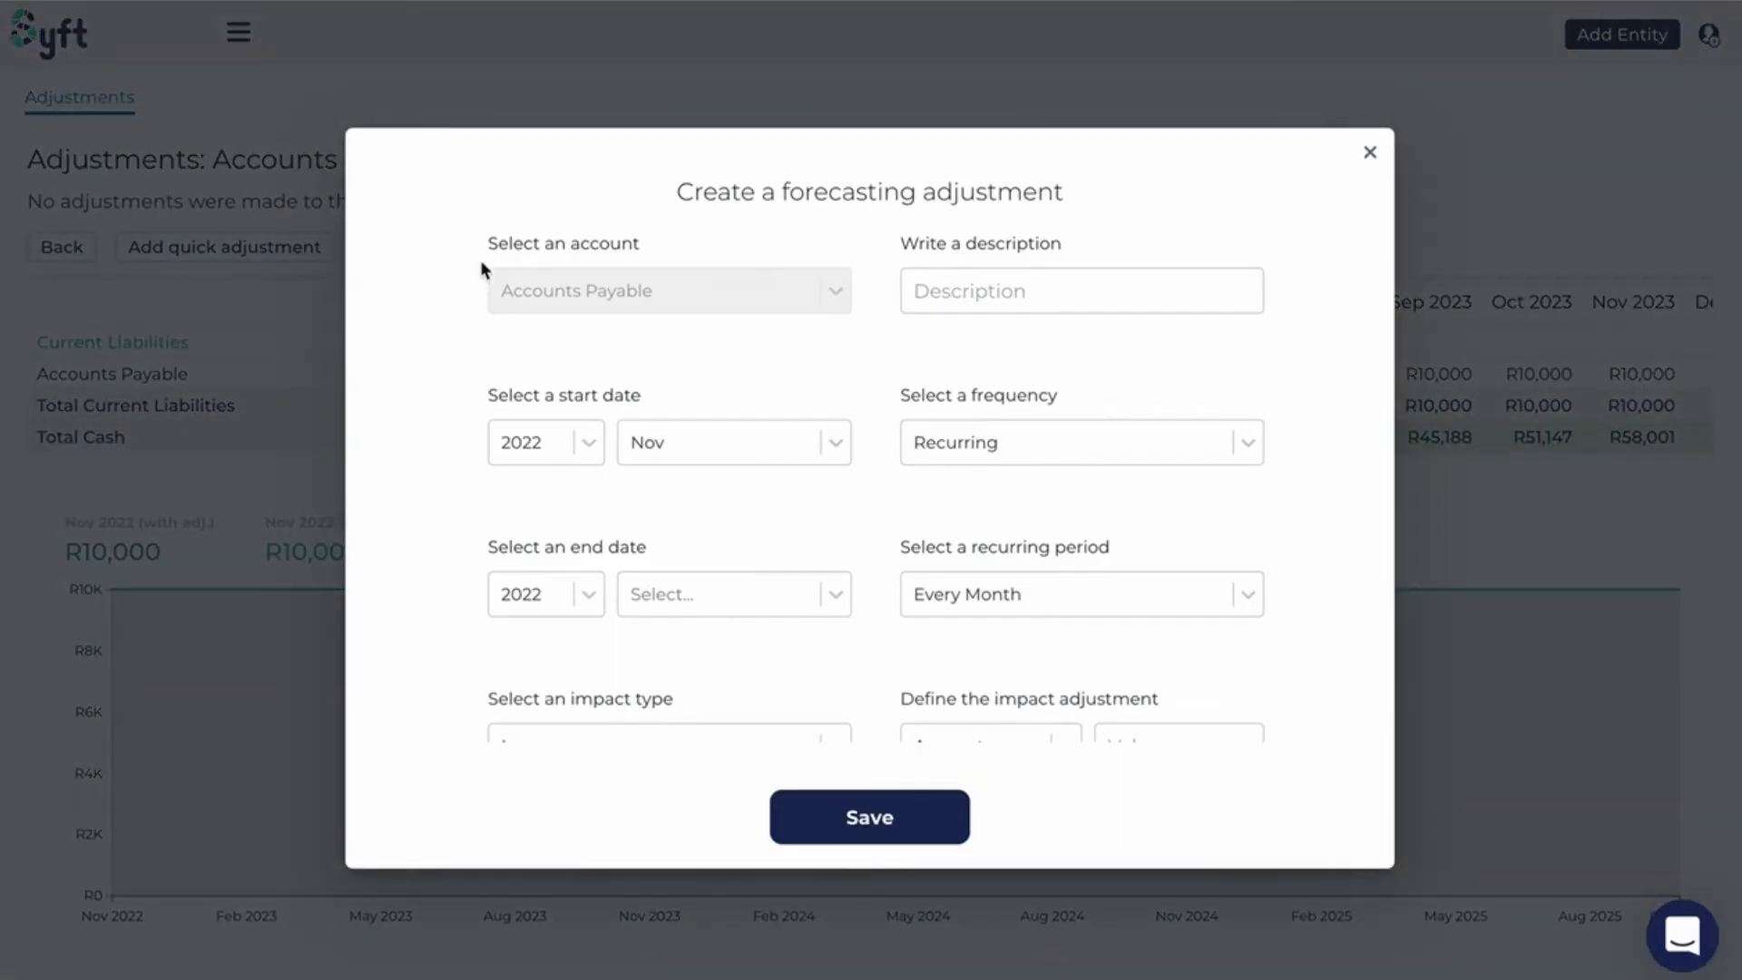
- Describe the Accounts Payable adjustment as Sales Increase Adjustment Part 6 and set its end date to October 2025
left_click(985, 290)
type("S")
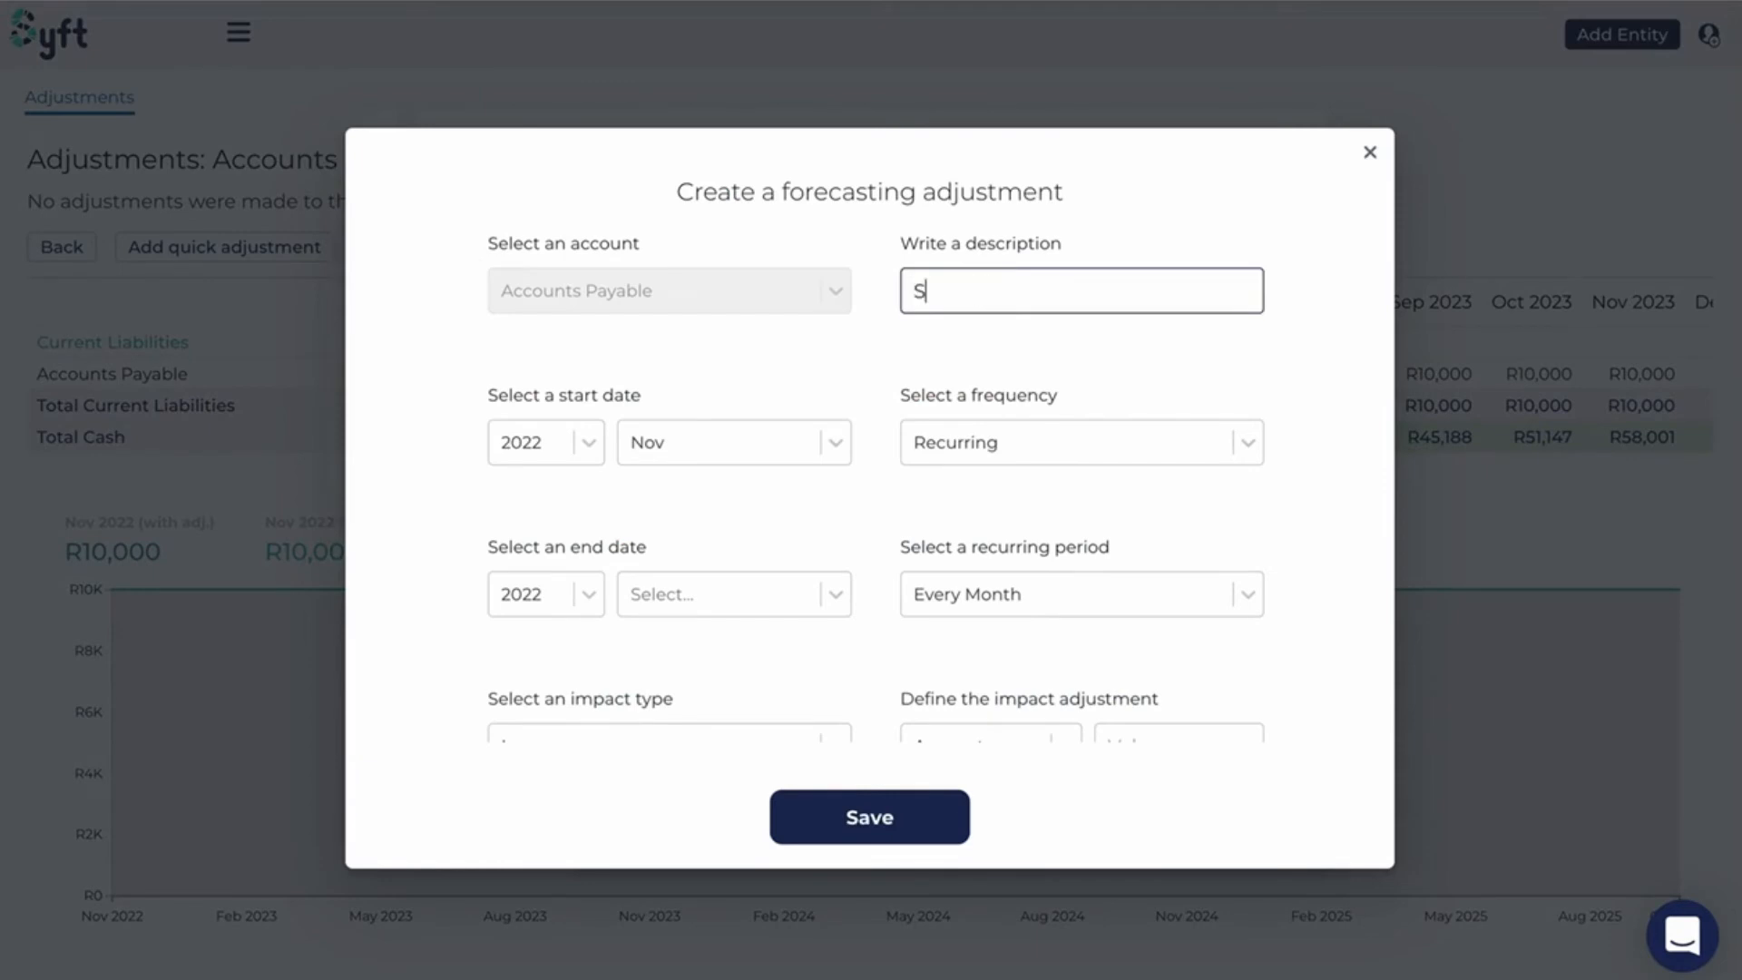
type("ales Increase Adjustment Part 6")
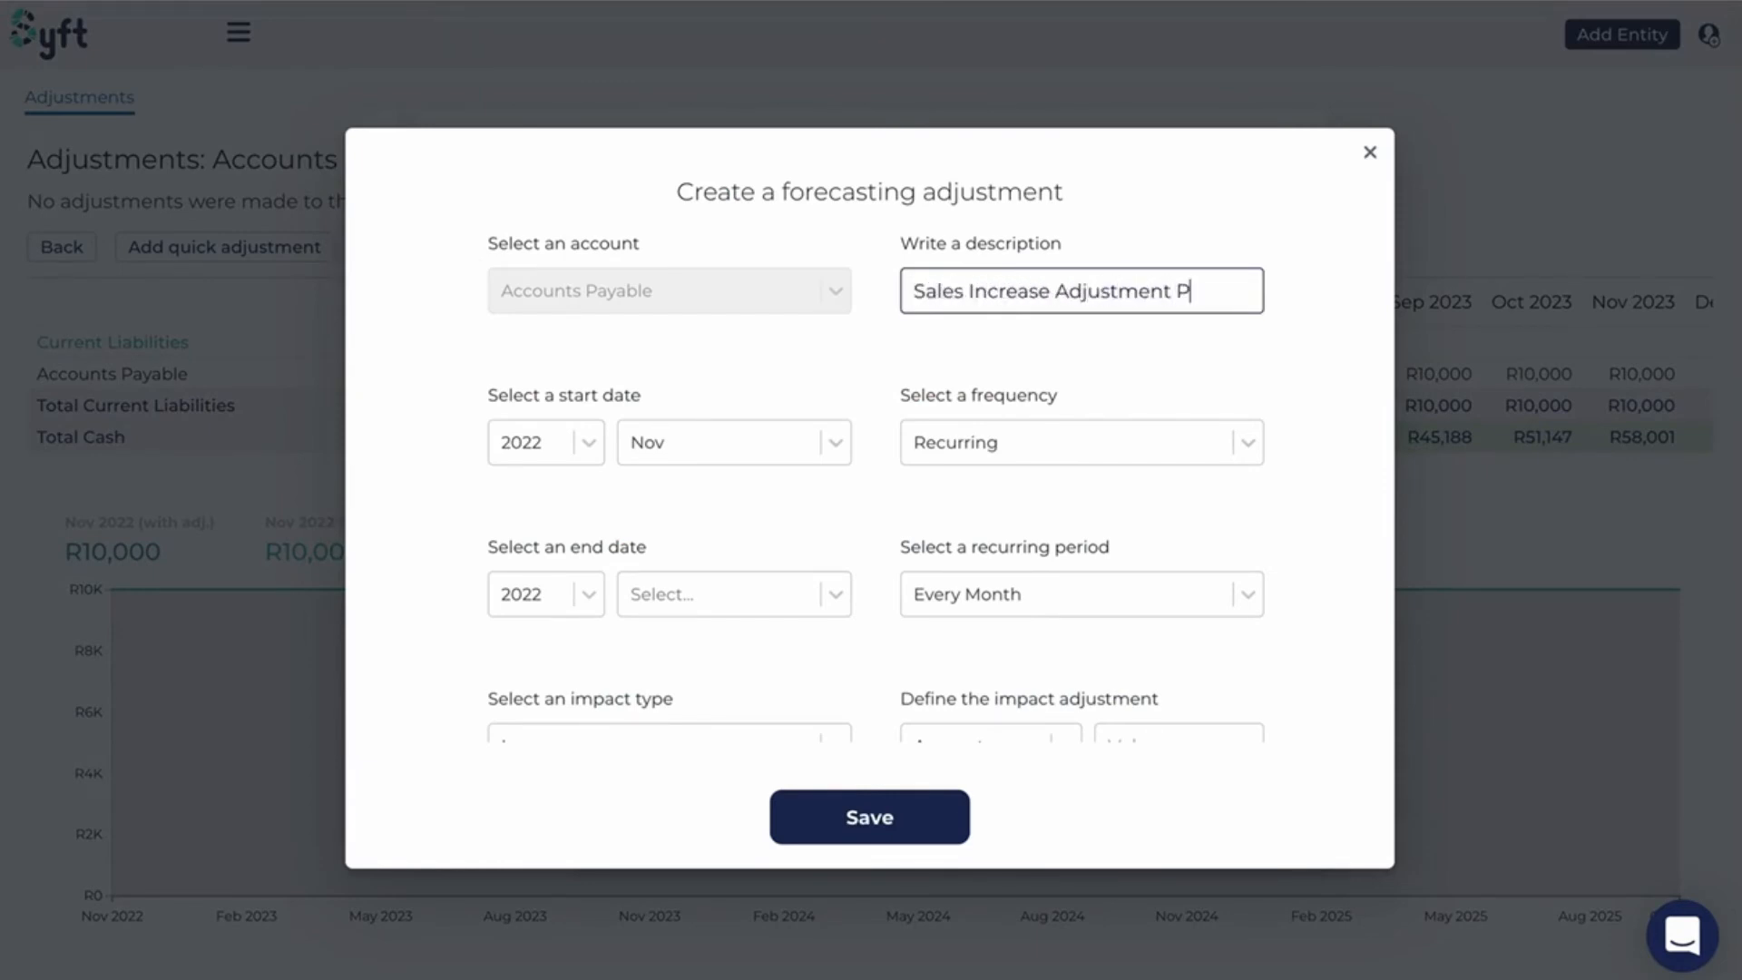
left_click(579, 606)
left_click(545, 782)
left_click(699, 592)
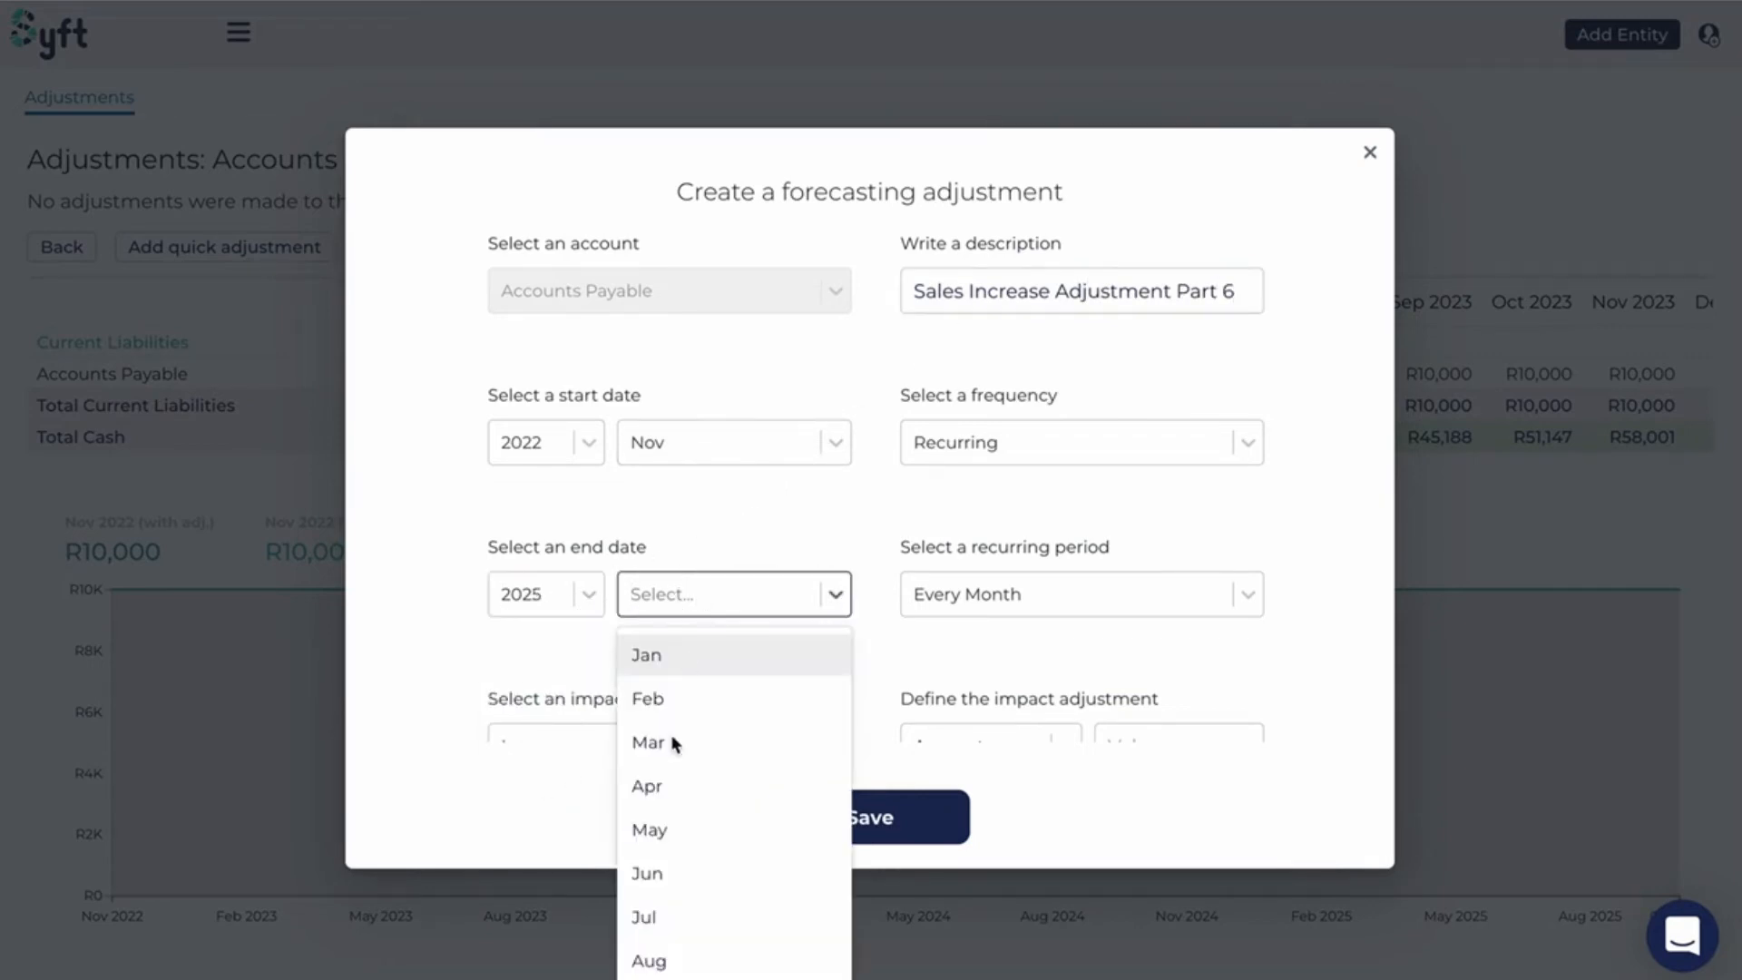
scroll(669, 960, "down", 1)
left_click(668, 960)
scroll(1061, 519, "down", 1)
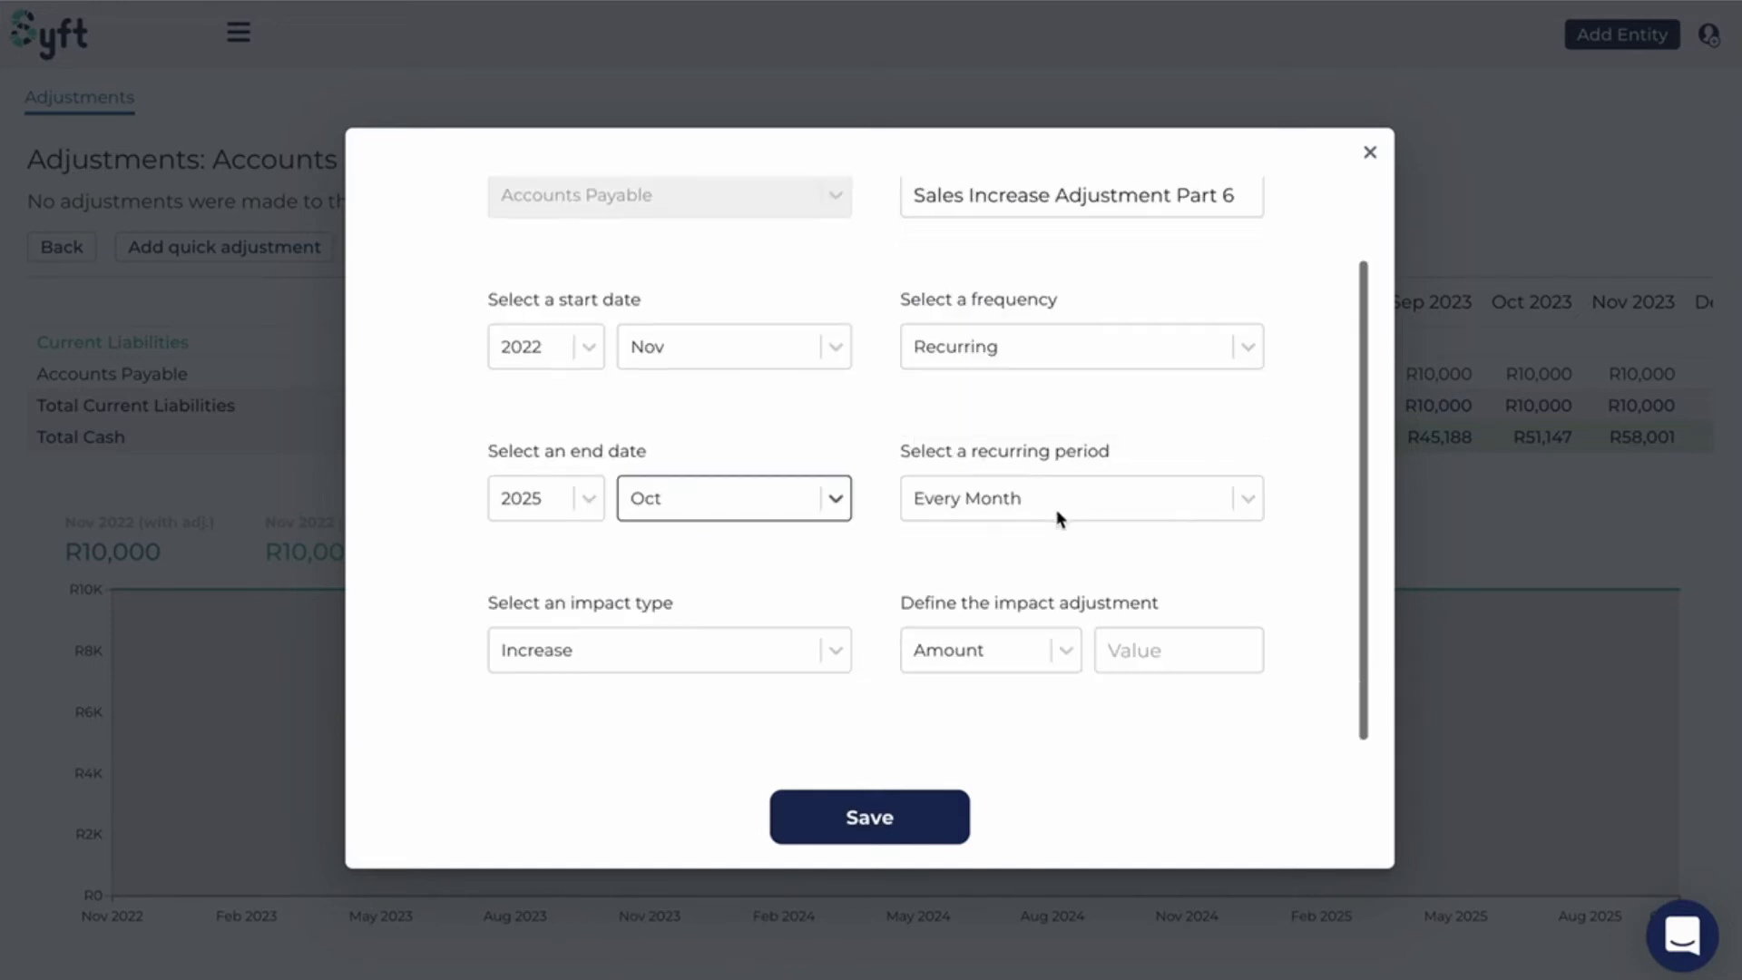
- Choose Formula as the impact type of the Accounts Payable adjustment and activate its empty equation field
left_click(831, 659)
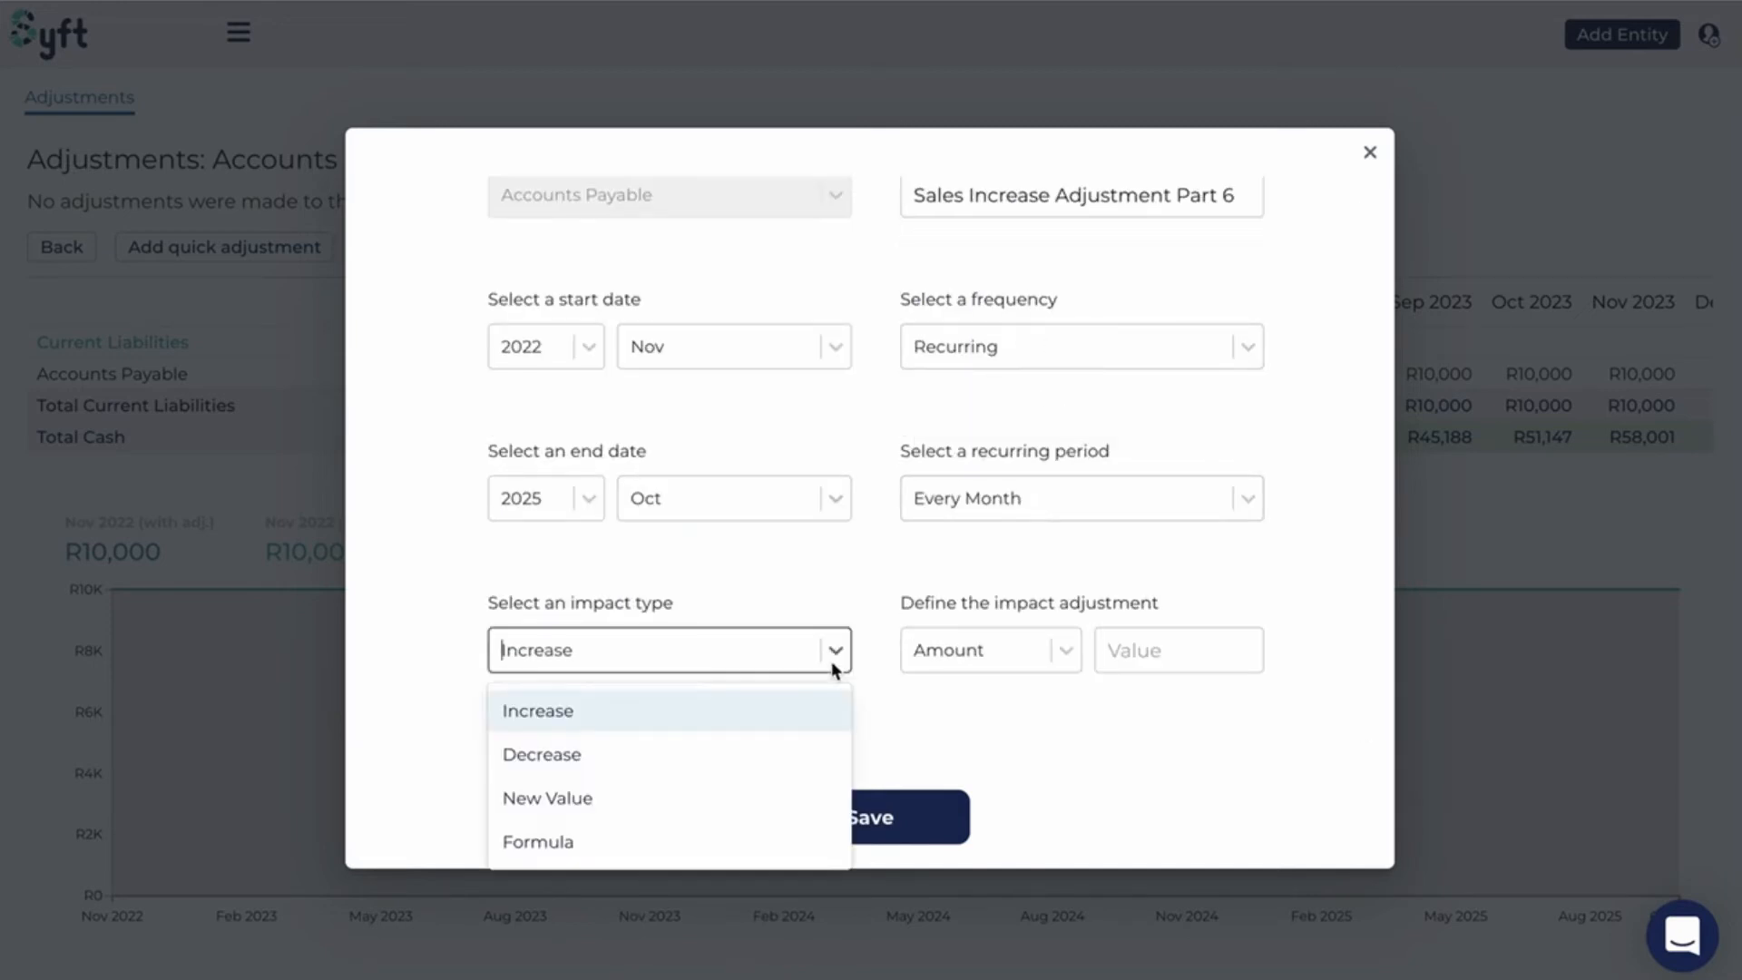
left_click(662, 840)
scroll(805, 560, "down", 2)
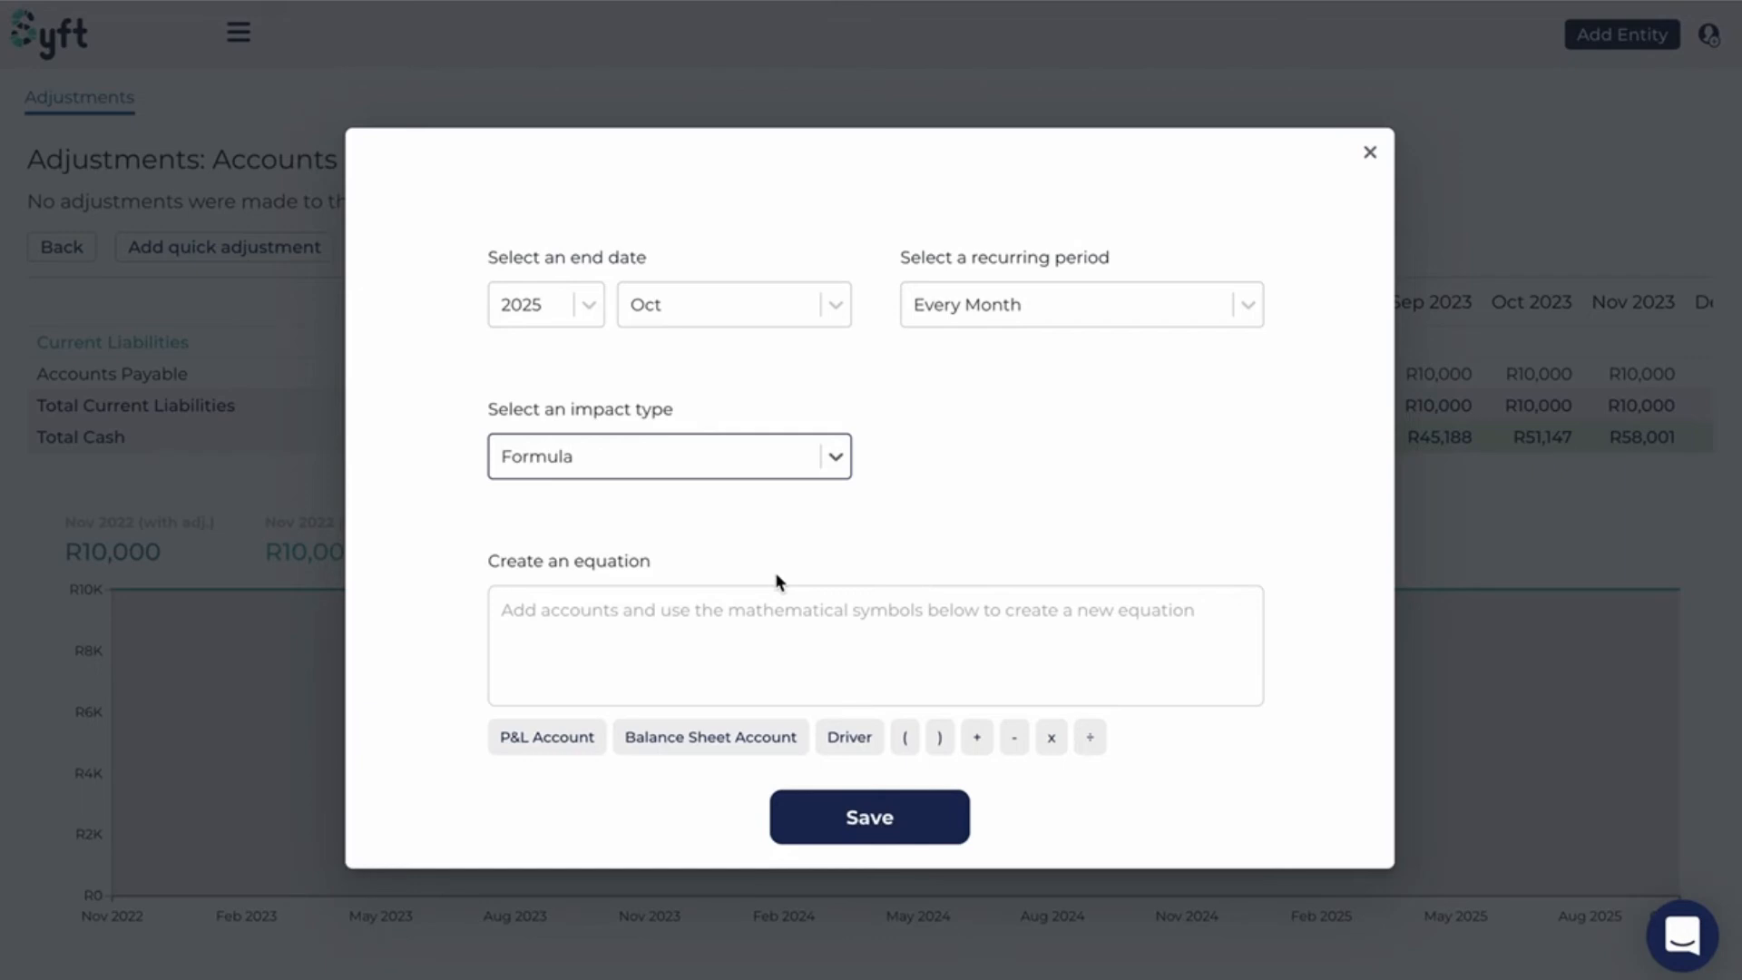
left_click(636, 632)
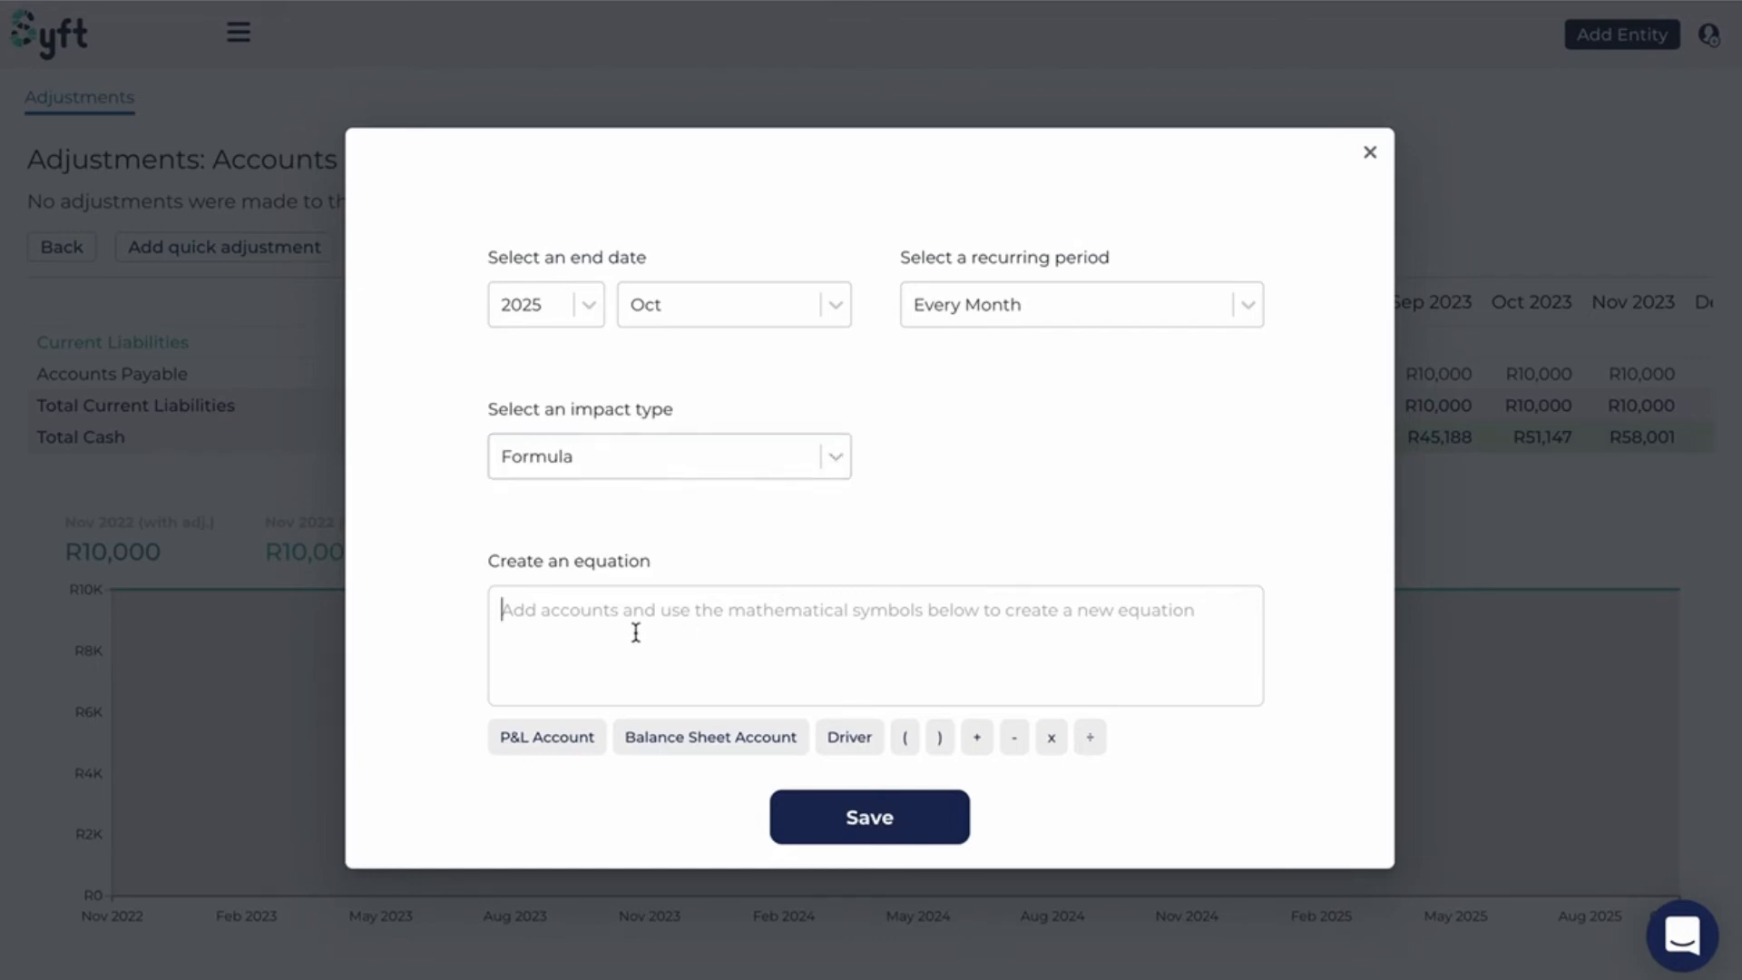
- Begin the equation with an opening parenthesis and the current-period Inventory account from the Other Current Assets category
left_click(905, 735)
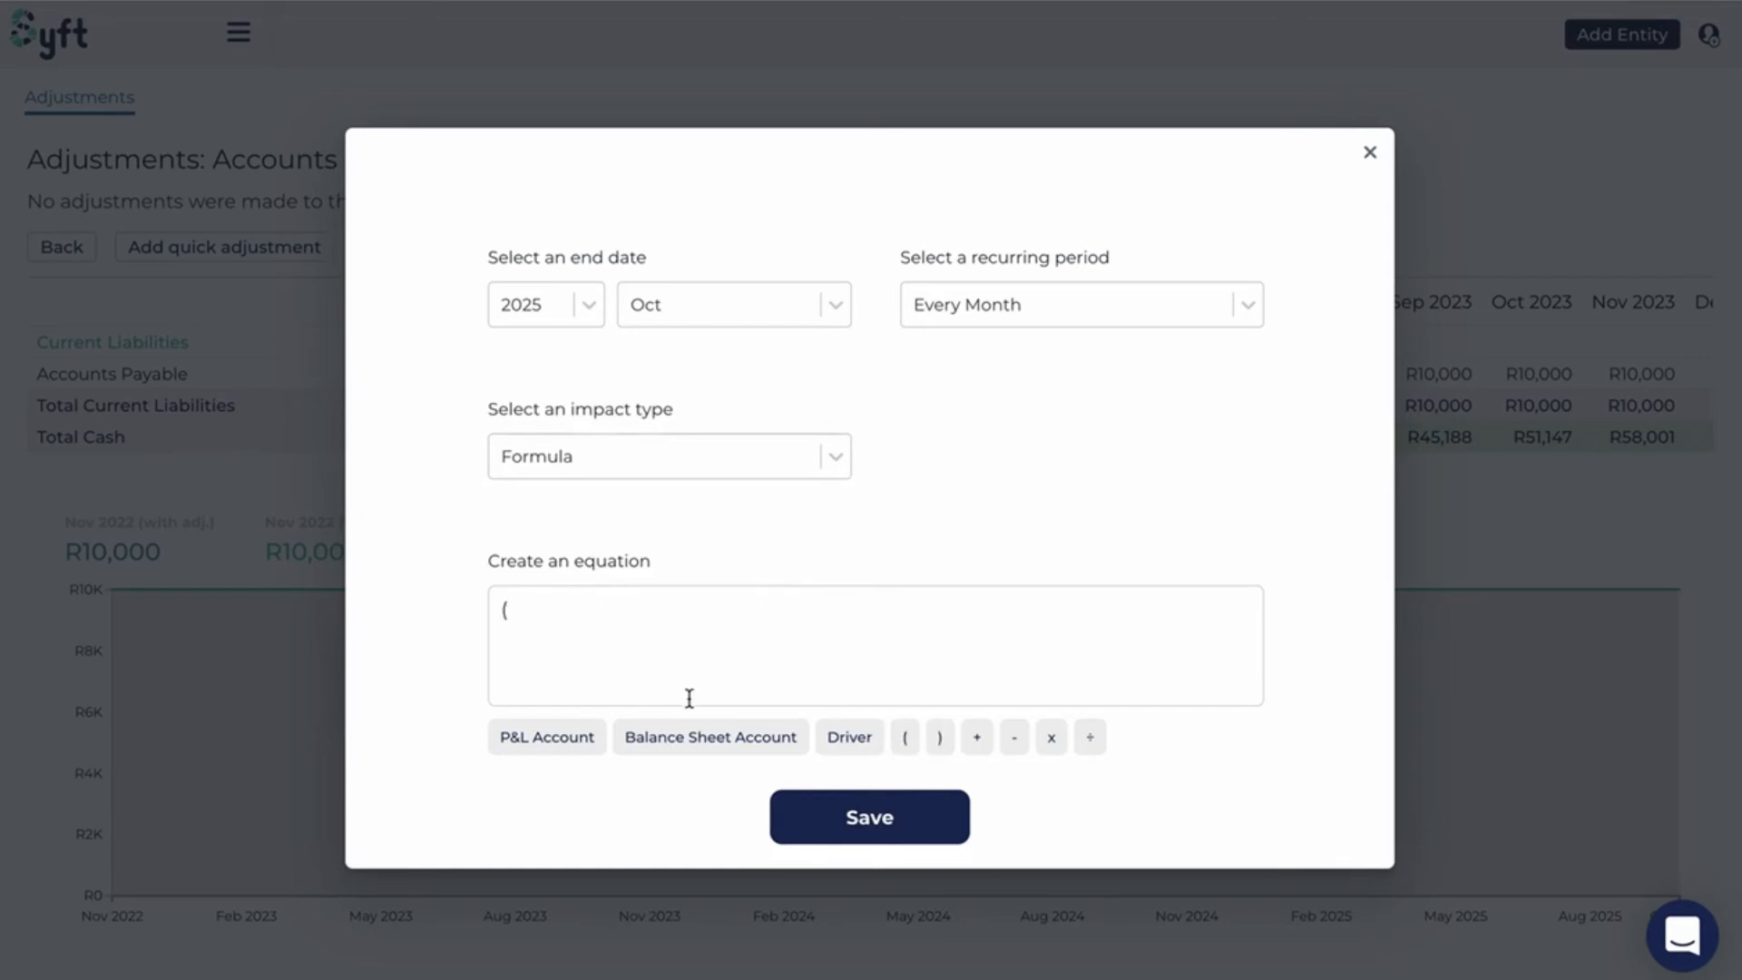
left_click(657, 739)
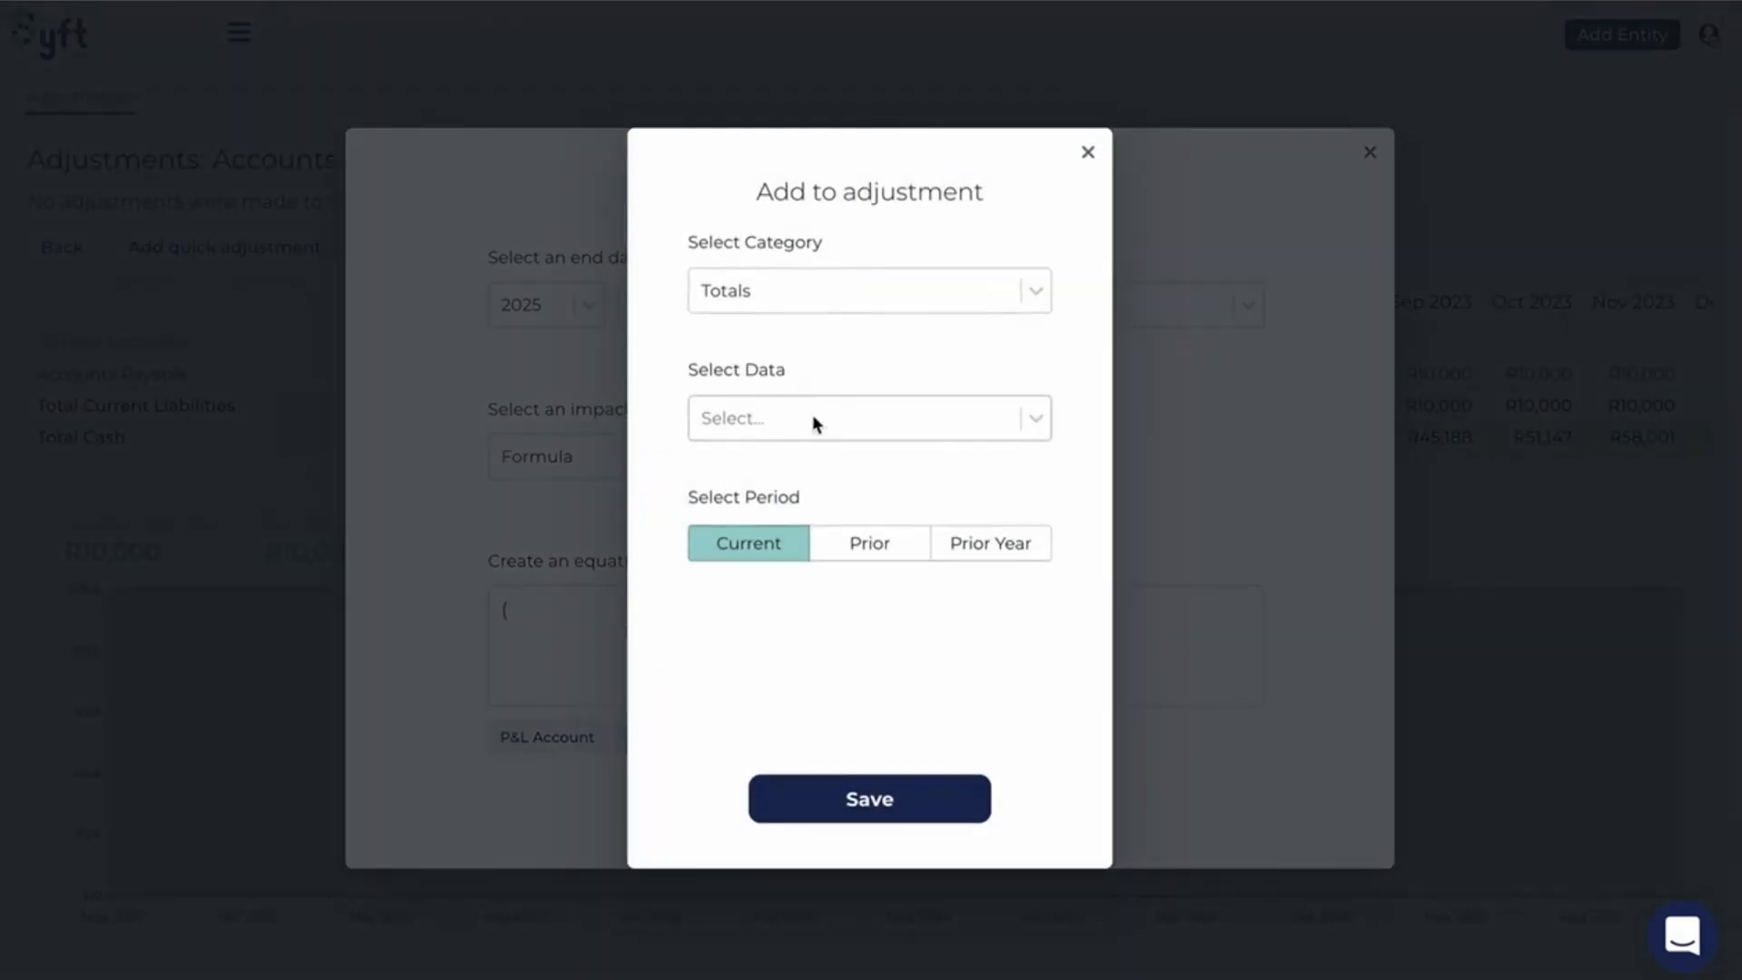
left_click(789, 292)
left_click(771, 613)
left_click(759, 419)
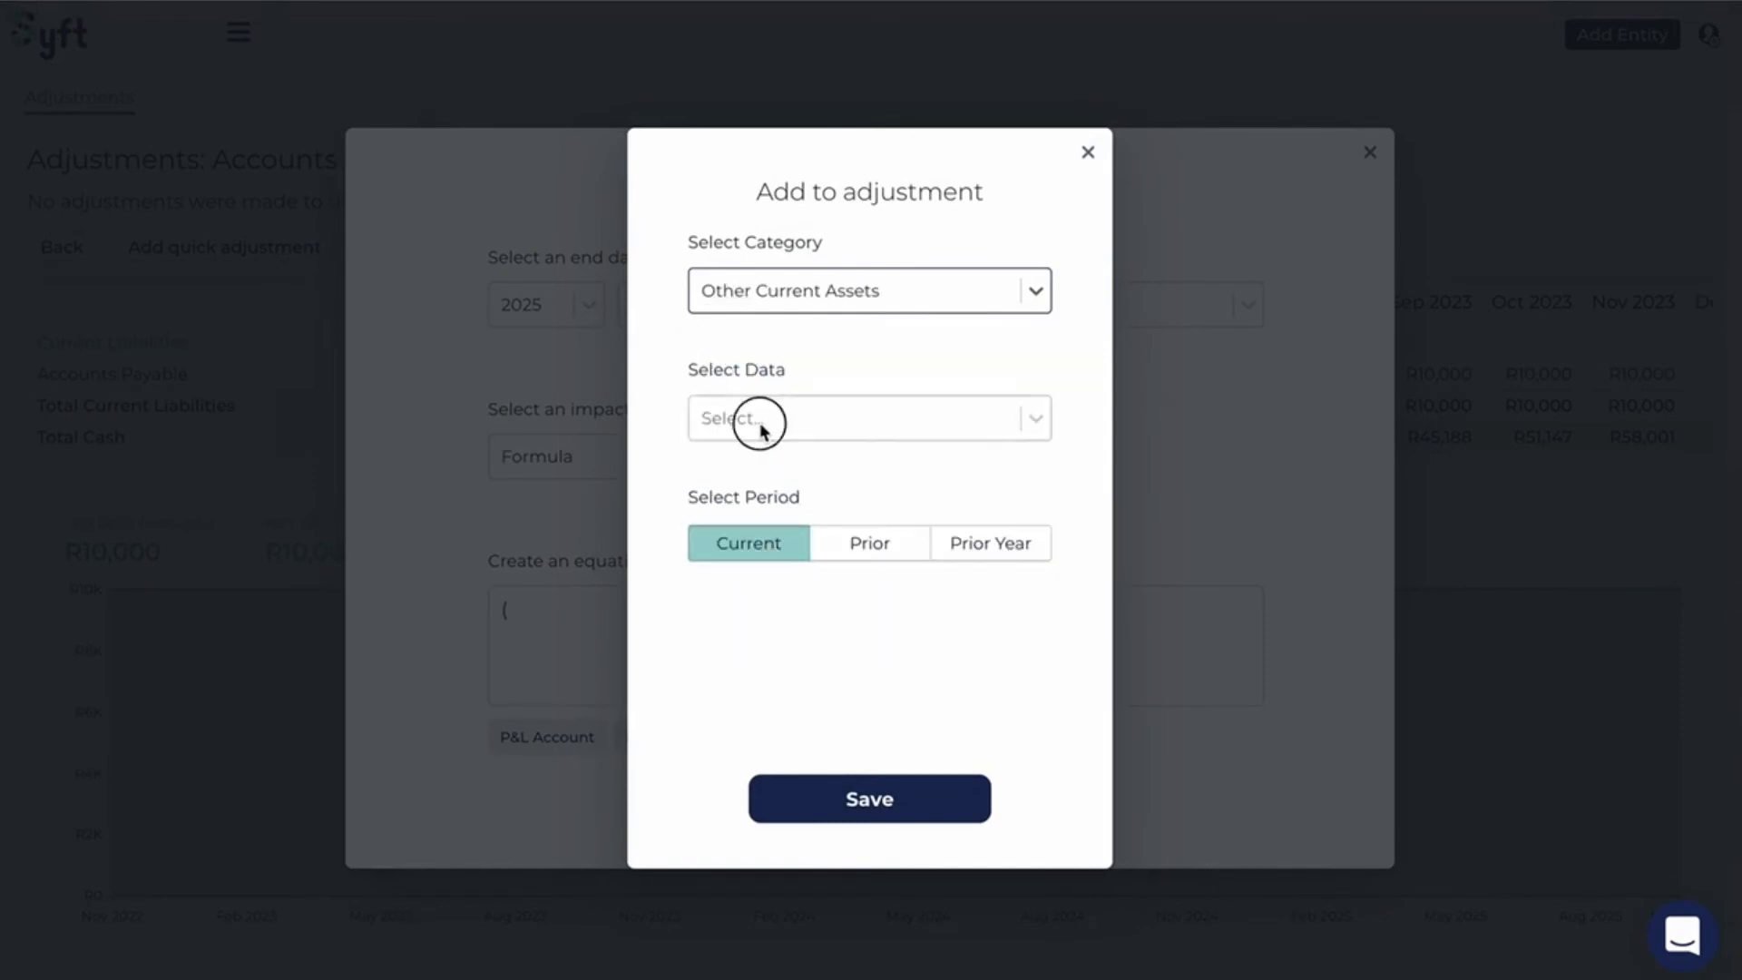
left_click(754, 528)
left_click(870, 812)
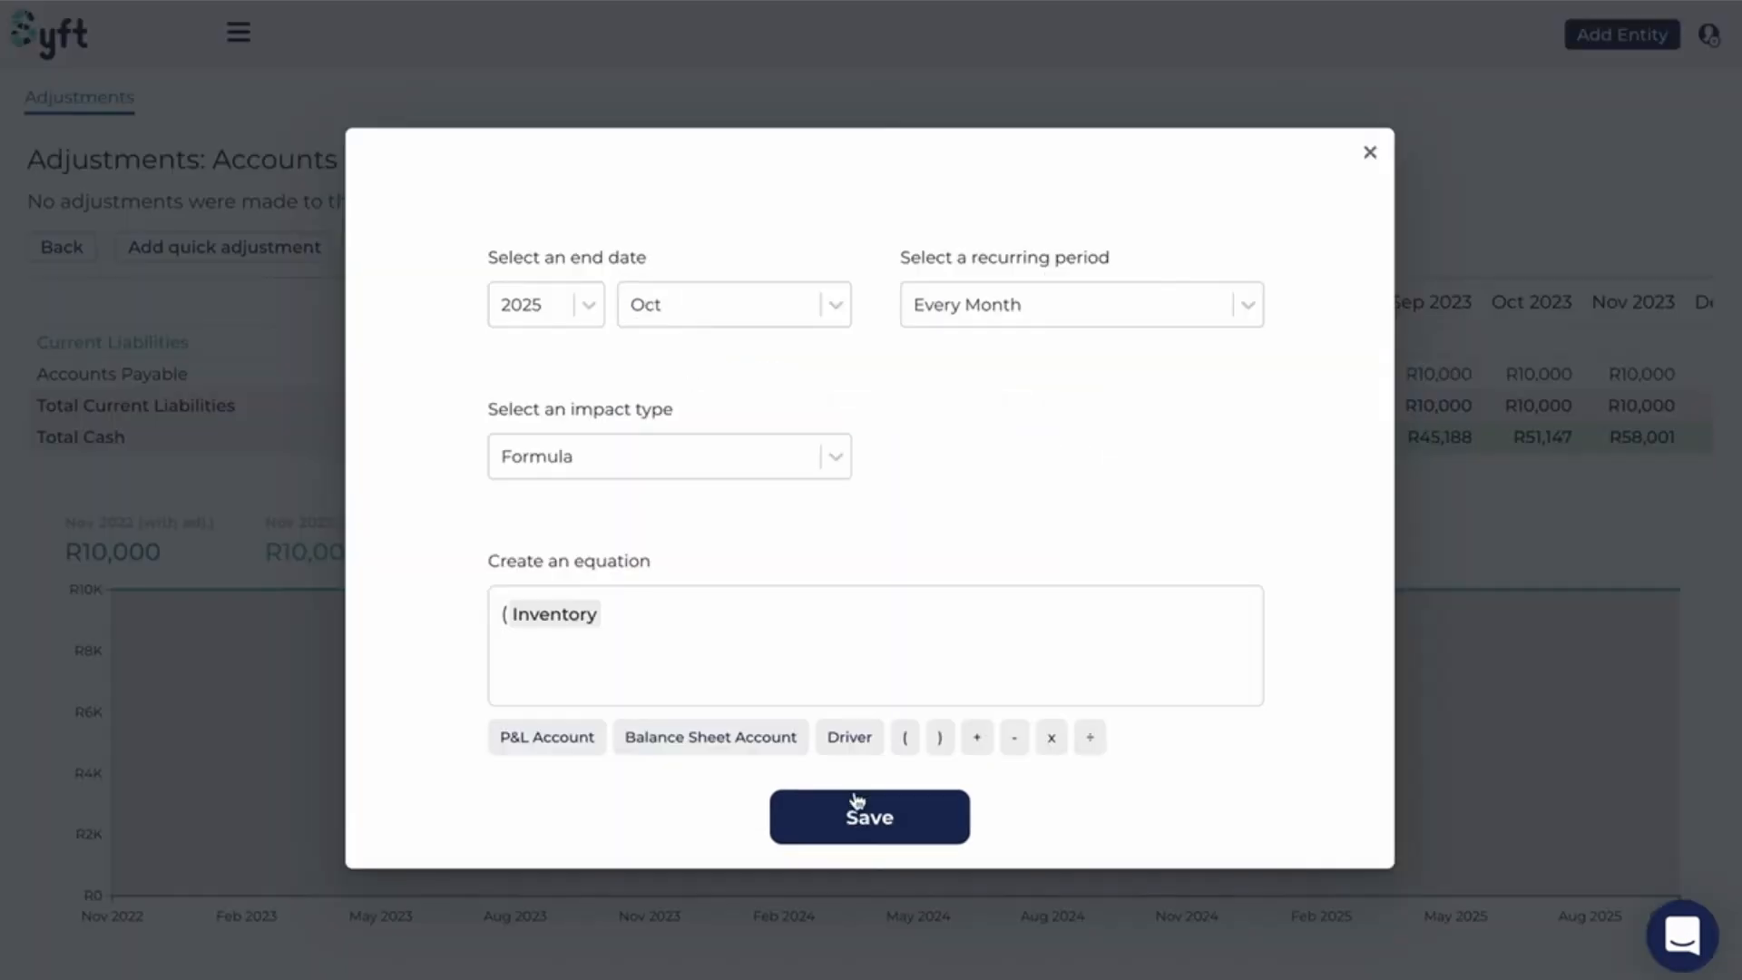
- Add the current-period Cost of Sales account to Inventory in the Accounts Payable equation
left_click(977, 737)
left_click(588, 752)
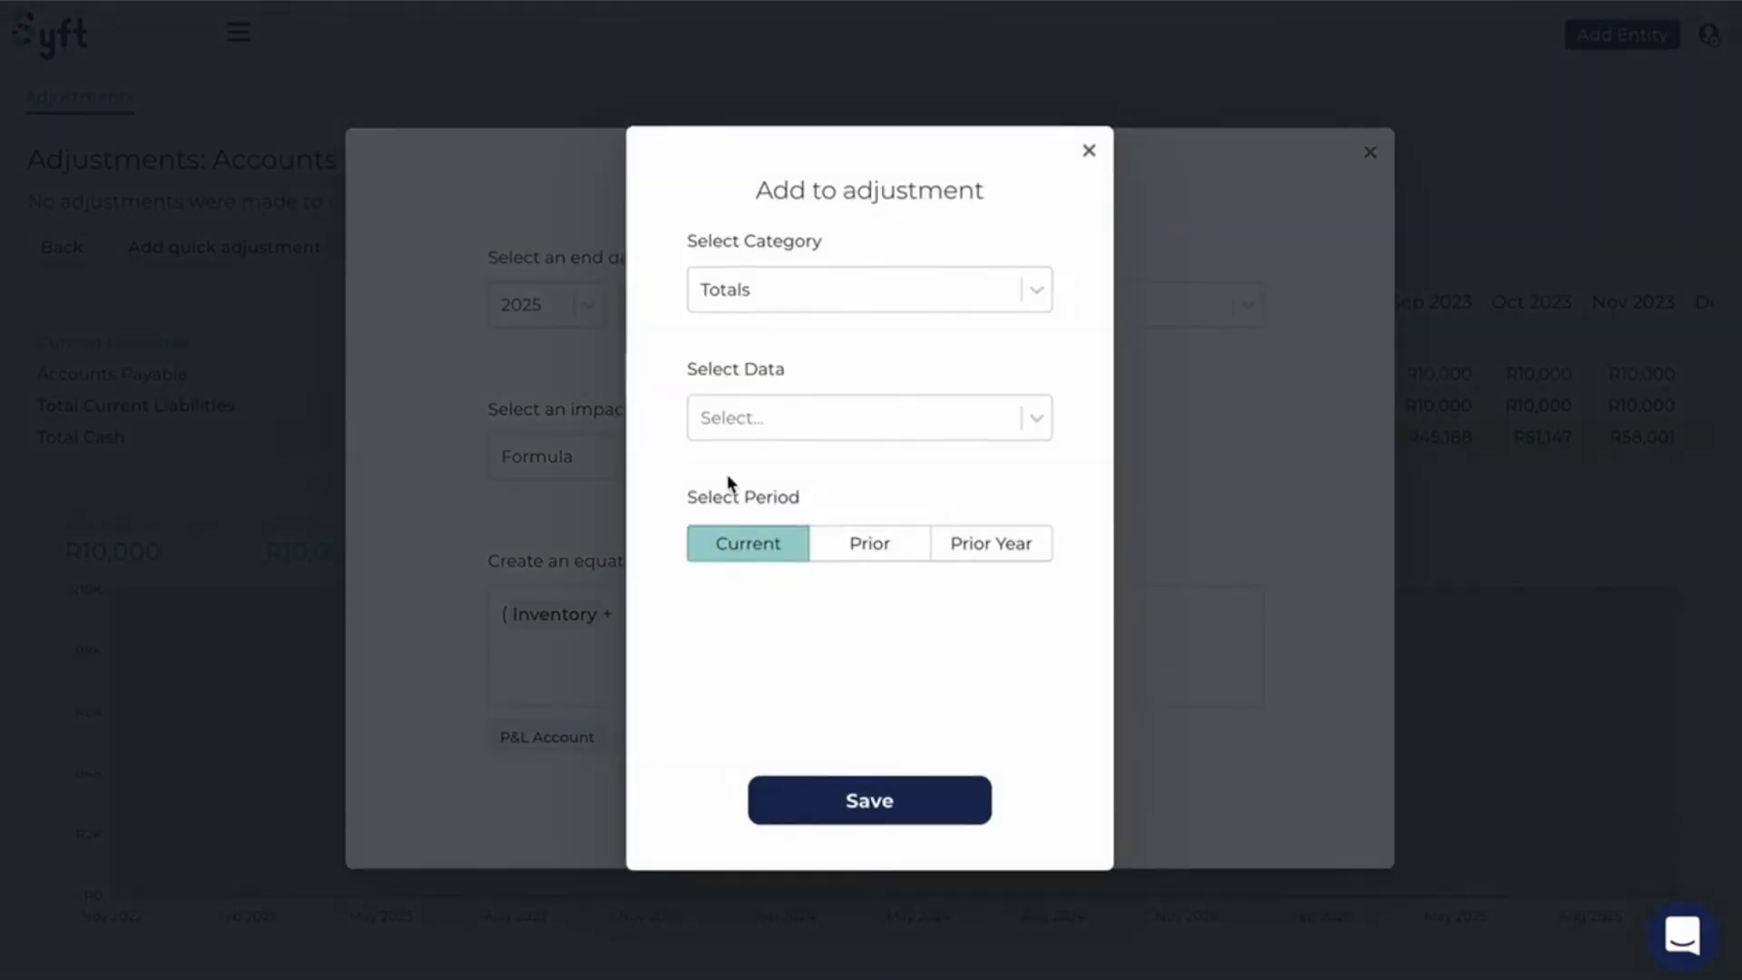
left_click(754, 295)
left_click(787, 411)
left_click(805, 419)
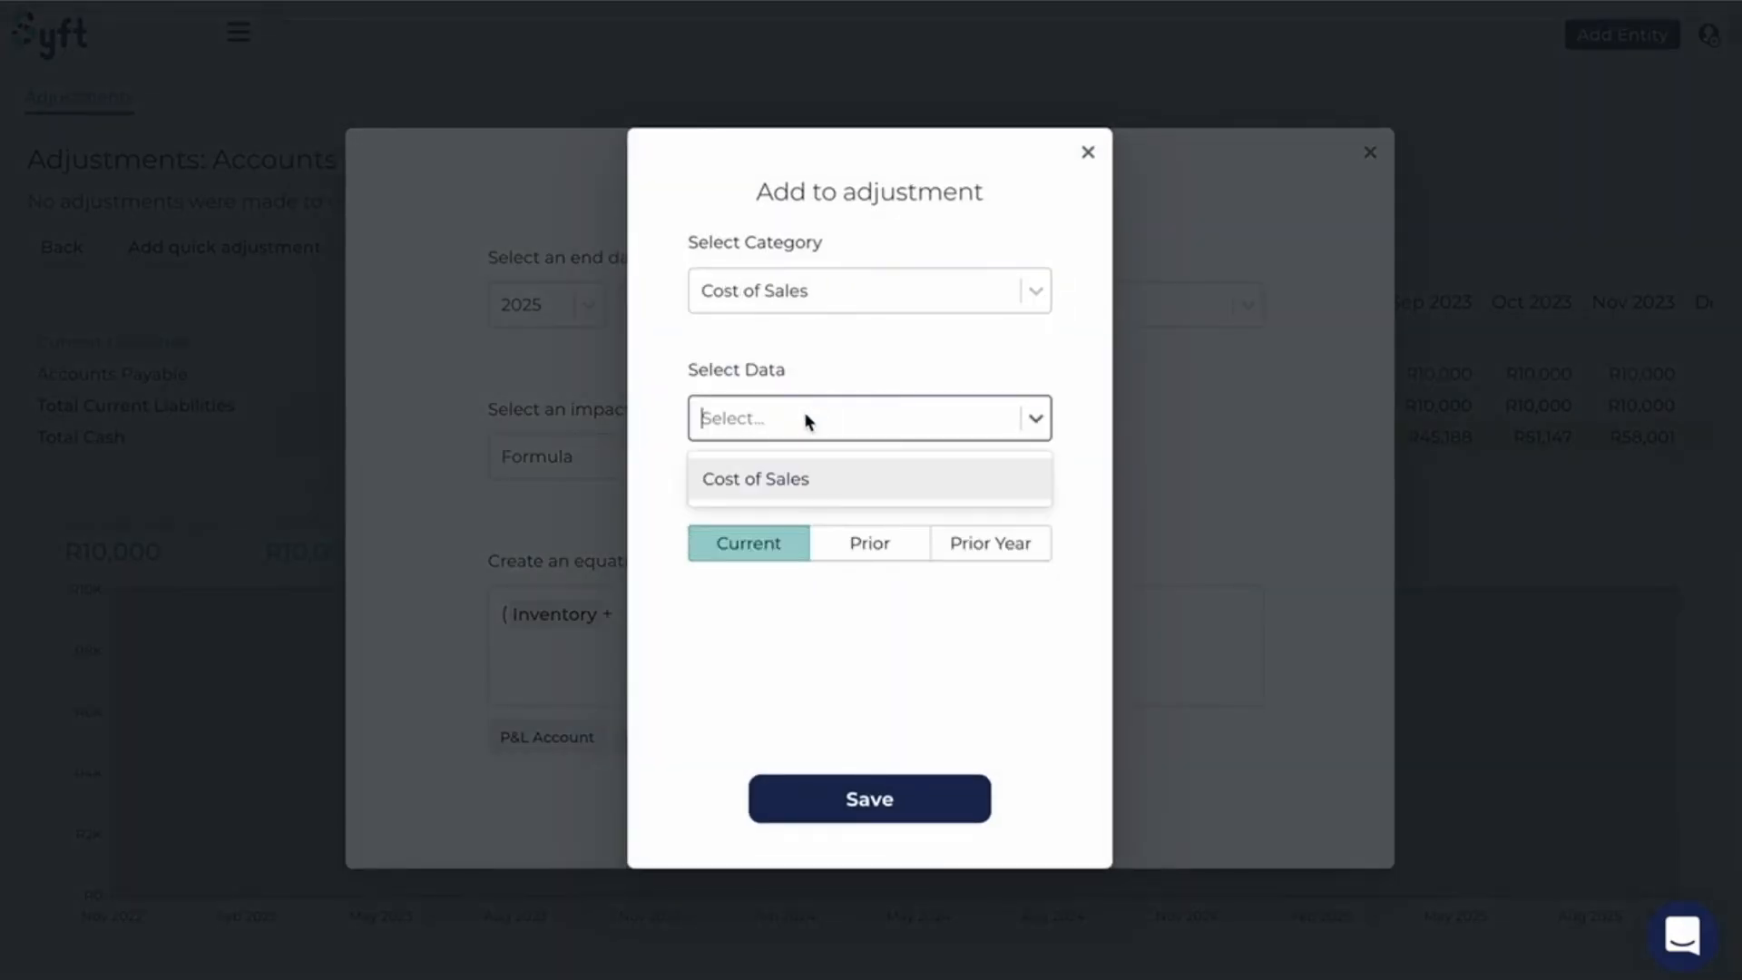
left_click(823, 491)
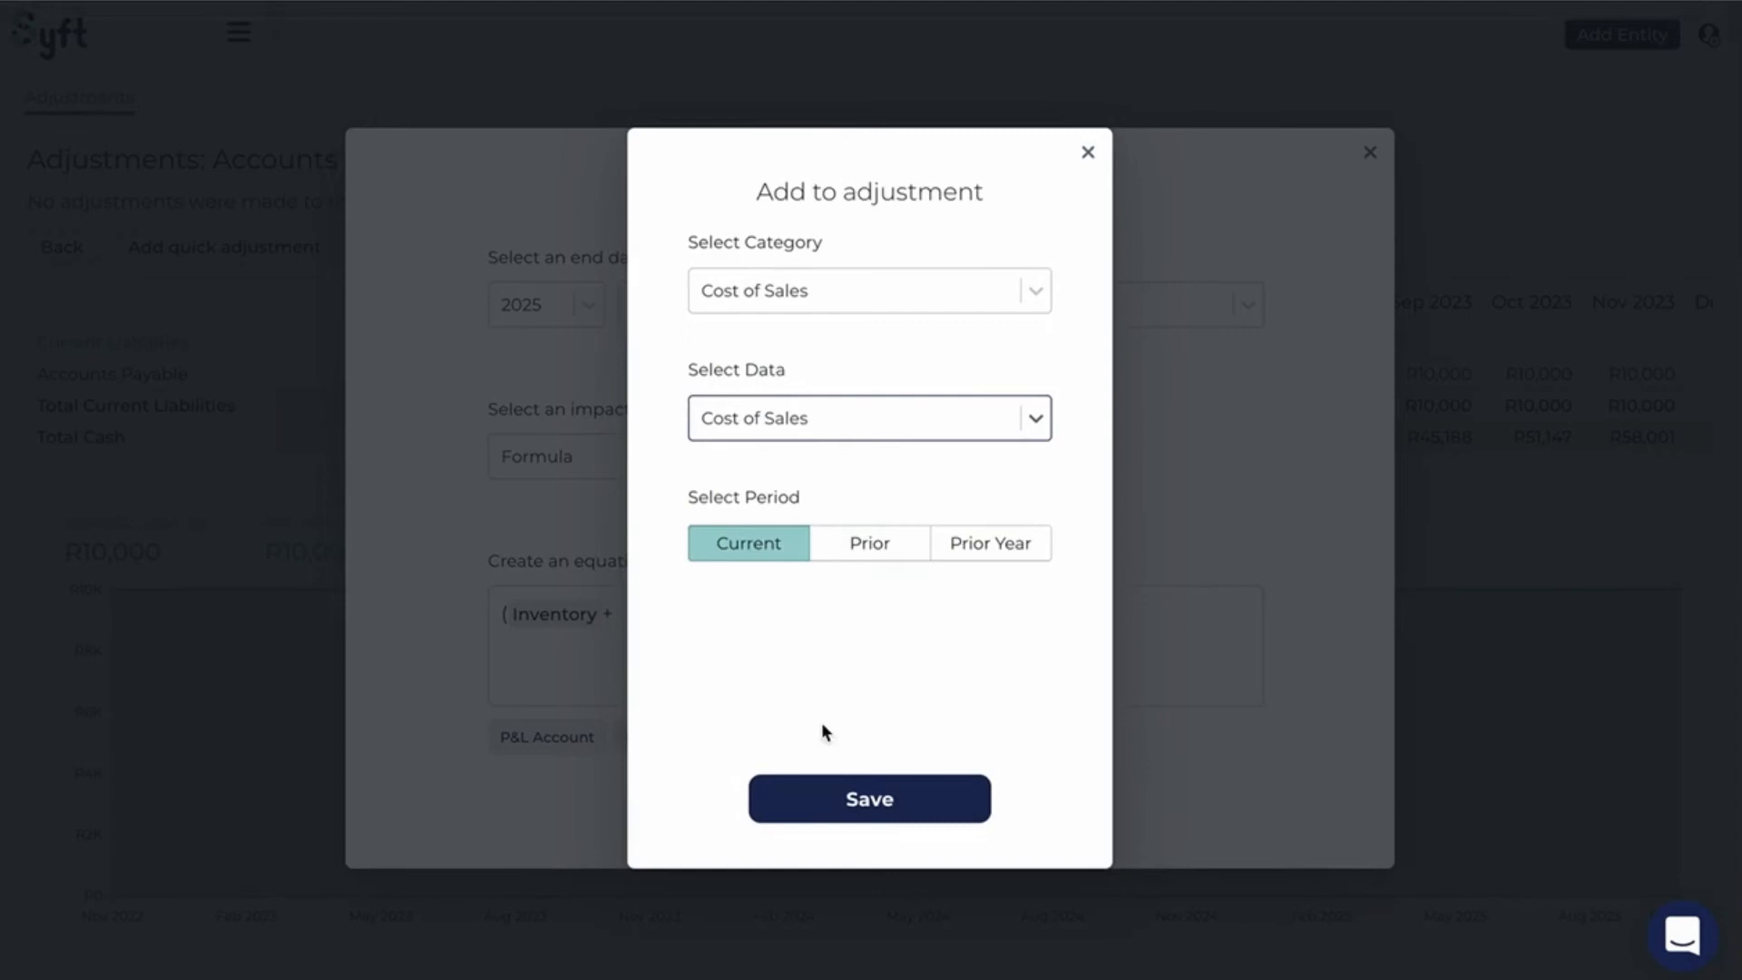
left_click(827, 797)
left_click(746, 606)
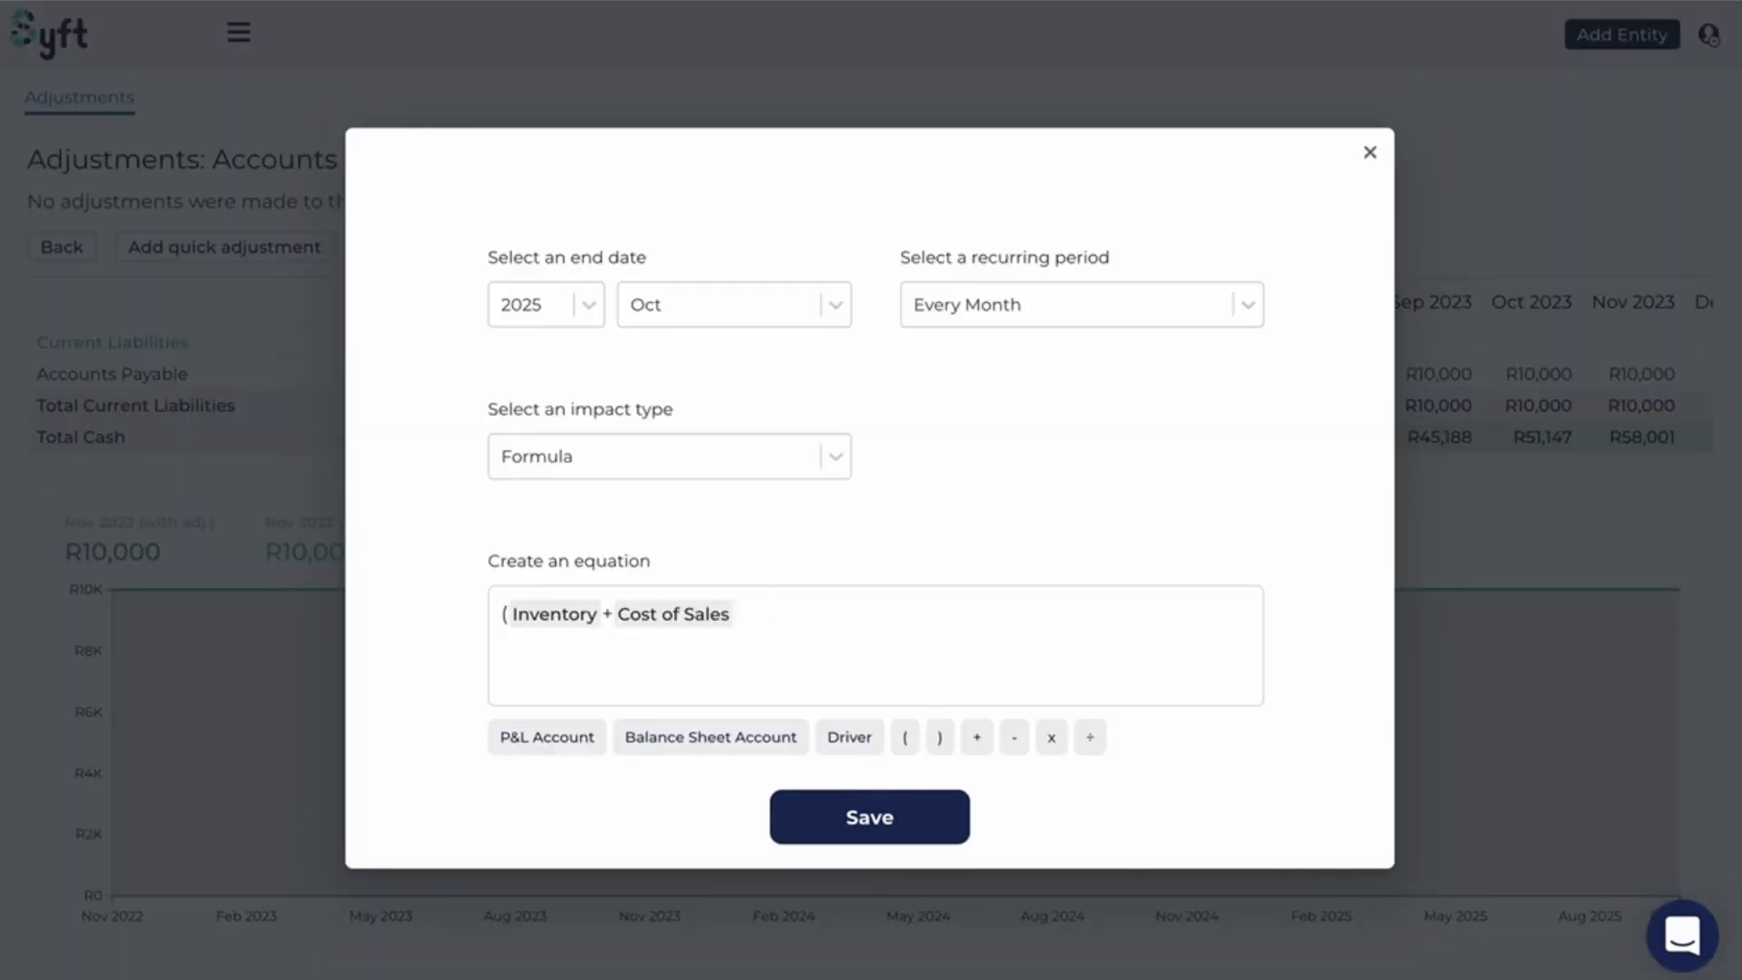
- Close the parenthesis, subtract the prior-period Inventory account from the Accounts Payable equation, and save the adjustment
type(")")
left_click(1014, 736)
left_click(673, 746)
left_click(793, 298)
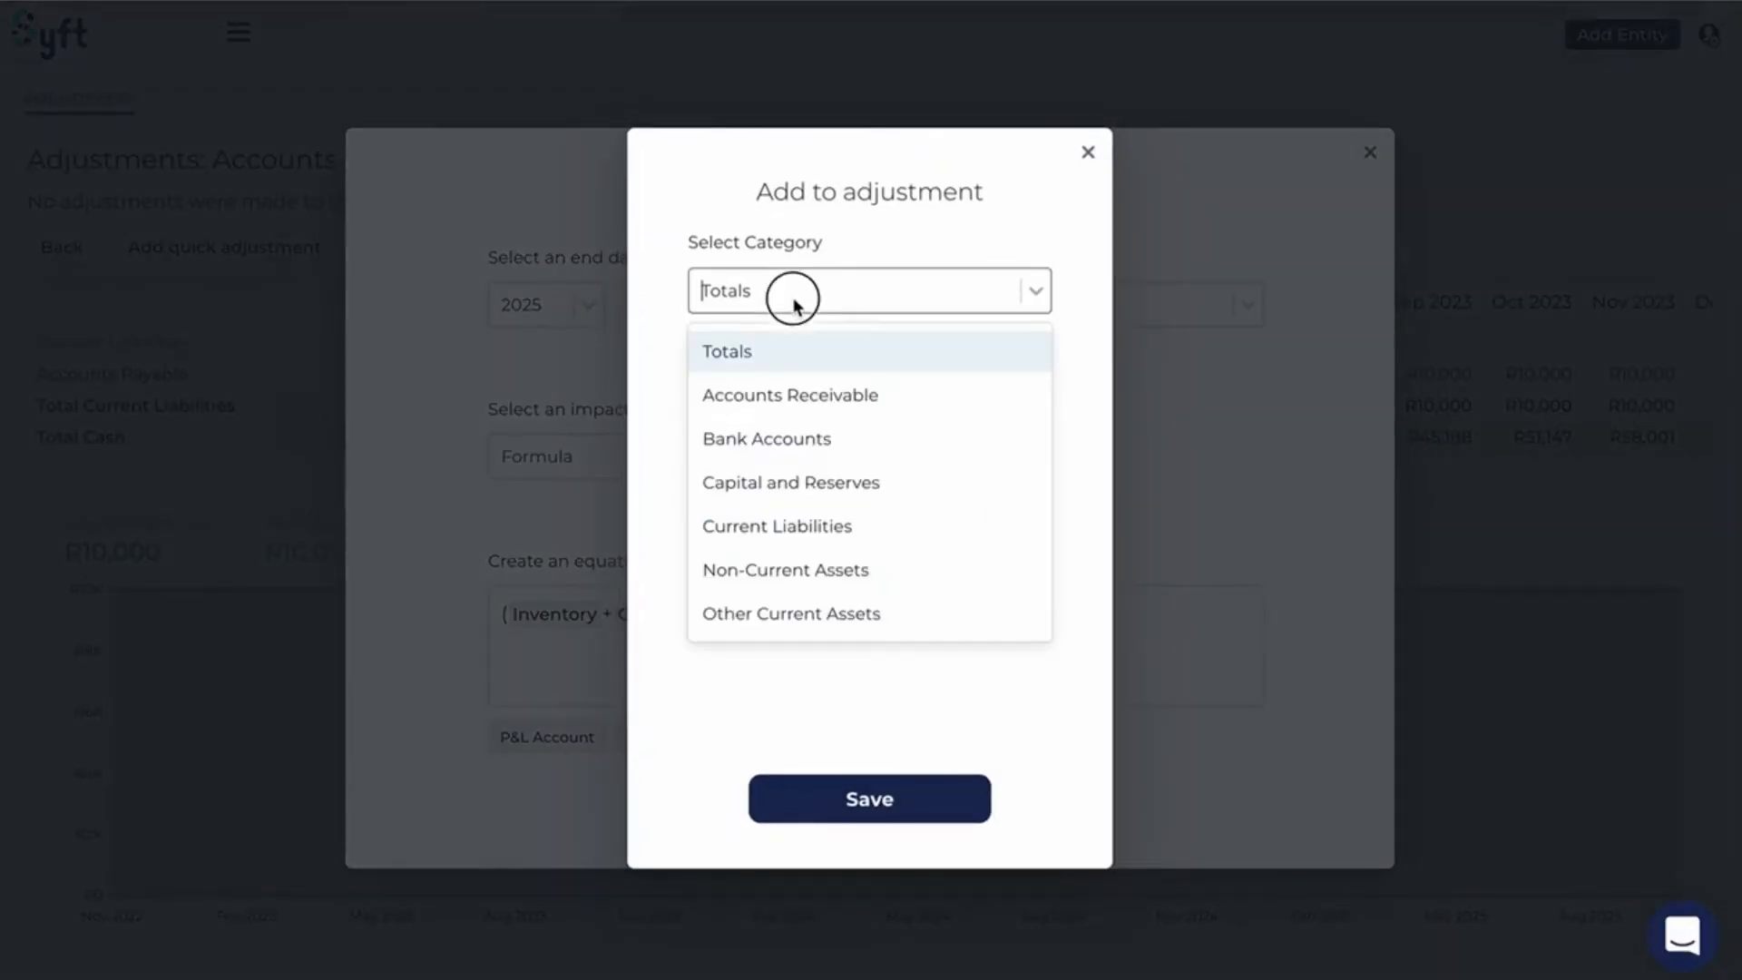
left_click(781, 606)
left_click(812, 416)
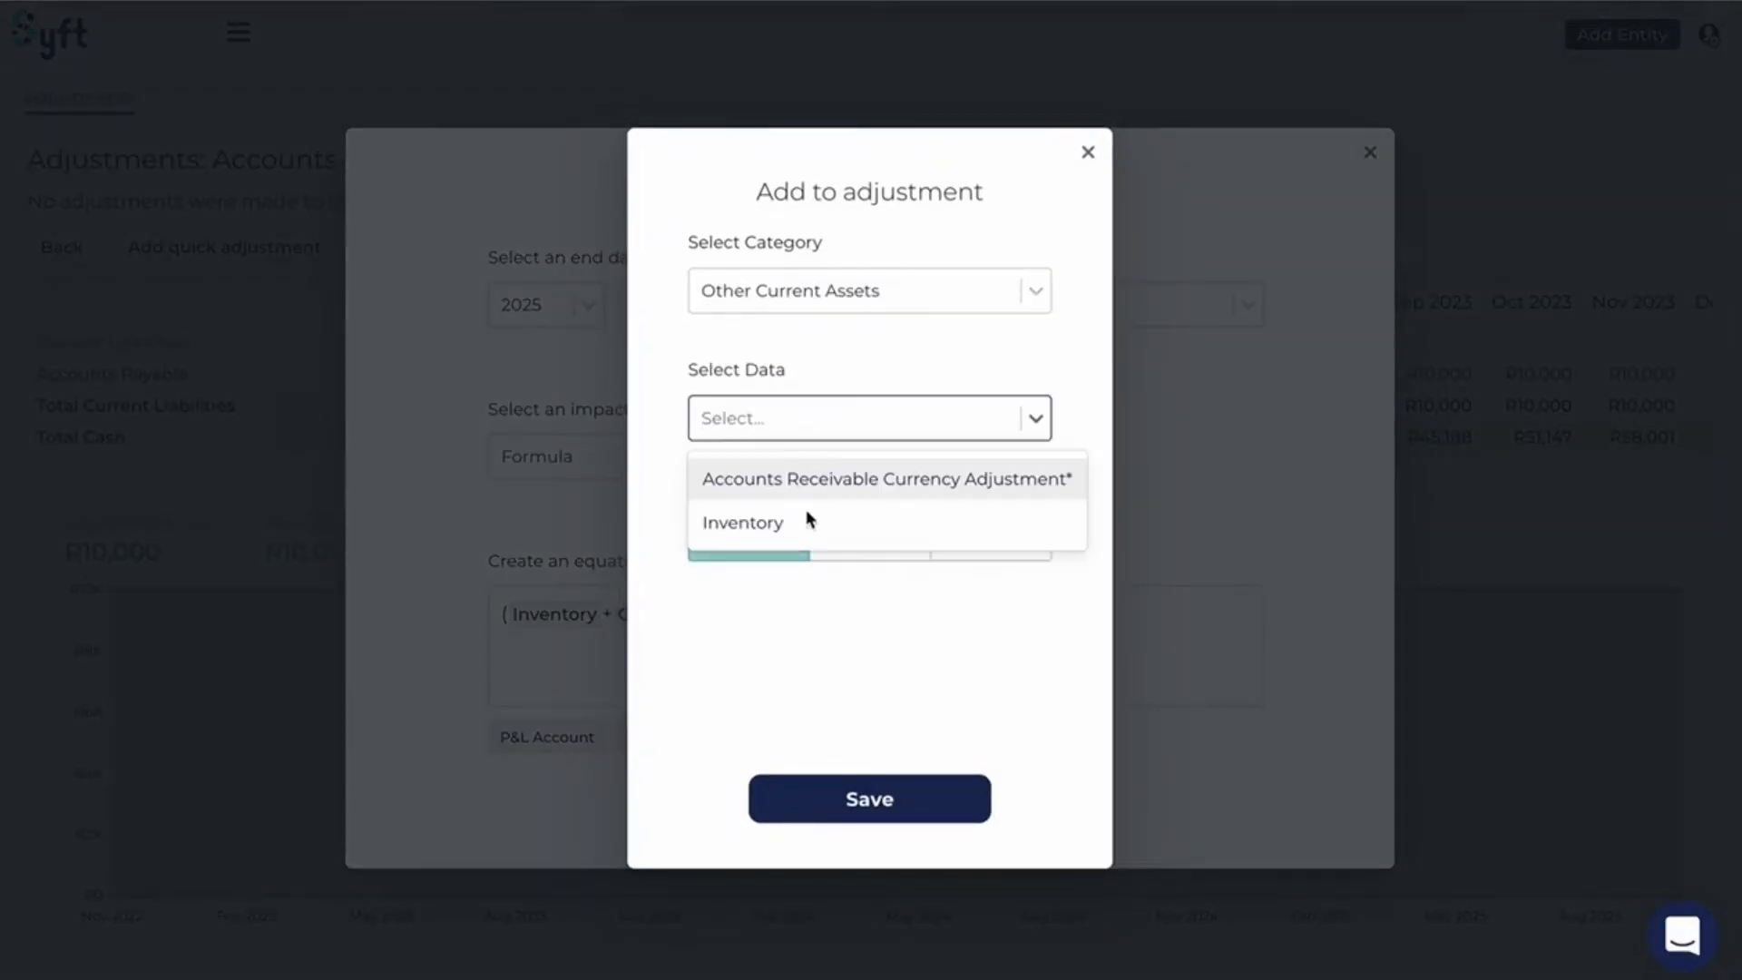
left_click(798, 521)
left_click(861, 556)
left_click(860, 810)
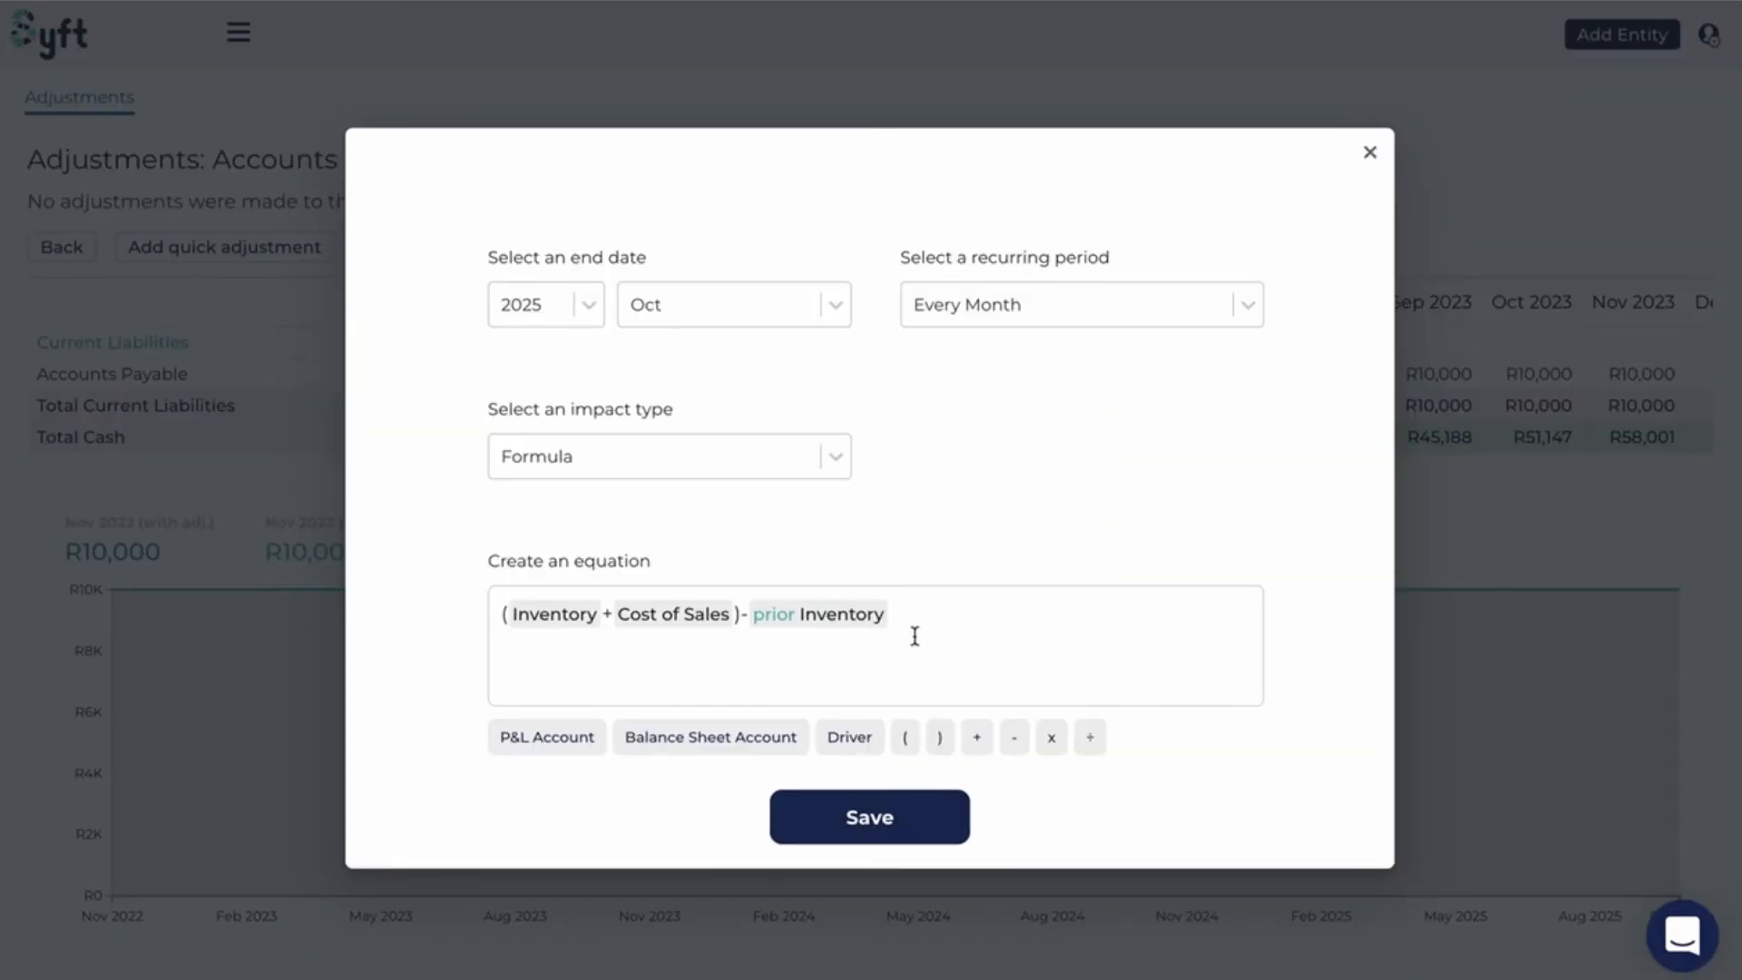
left_click(885, 820)
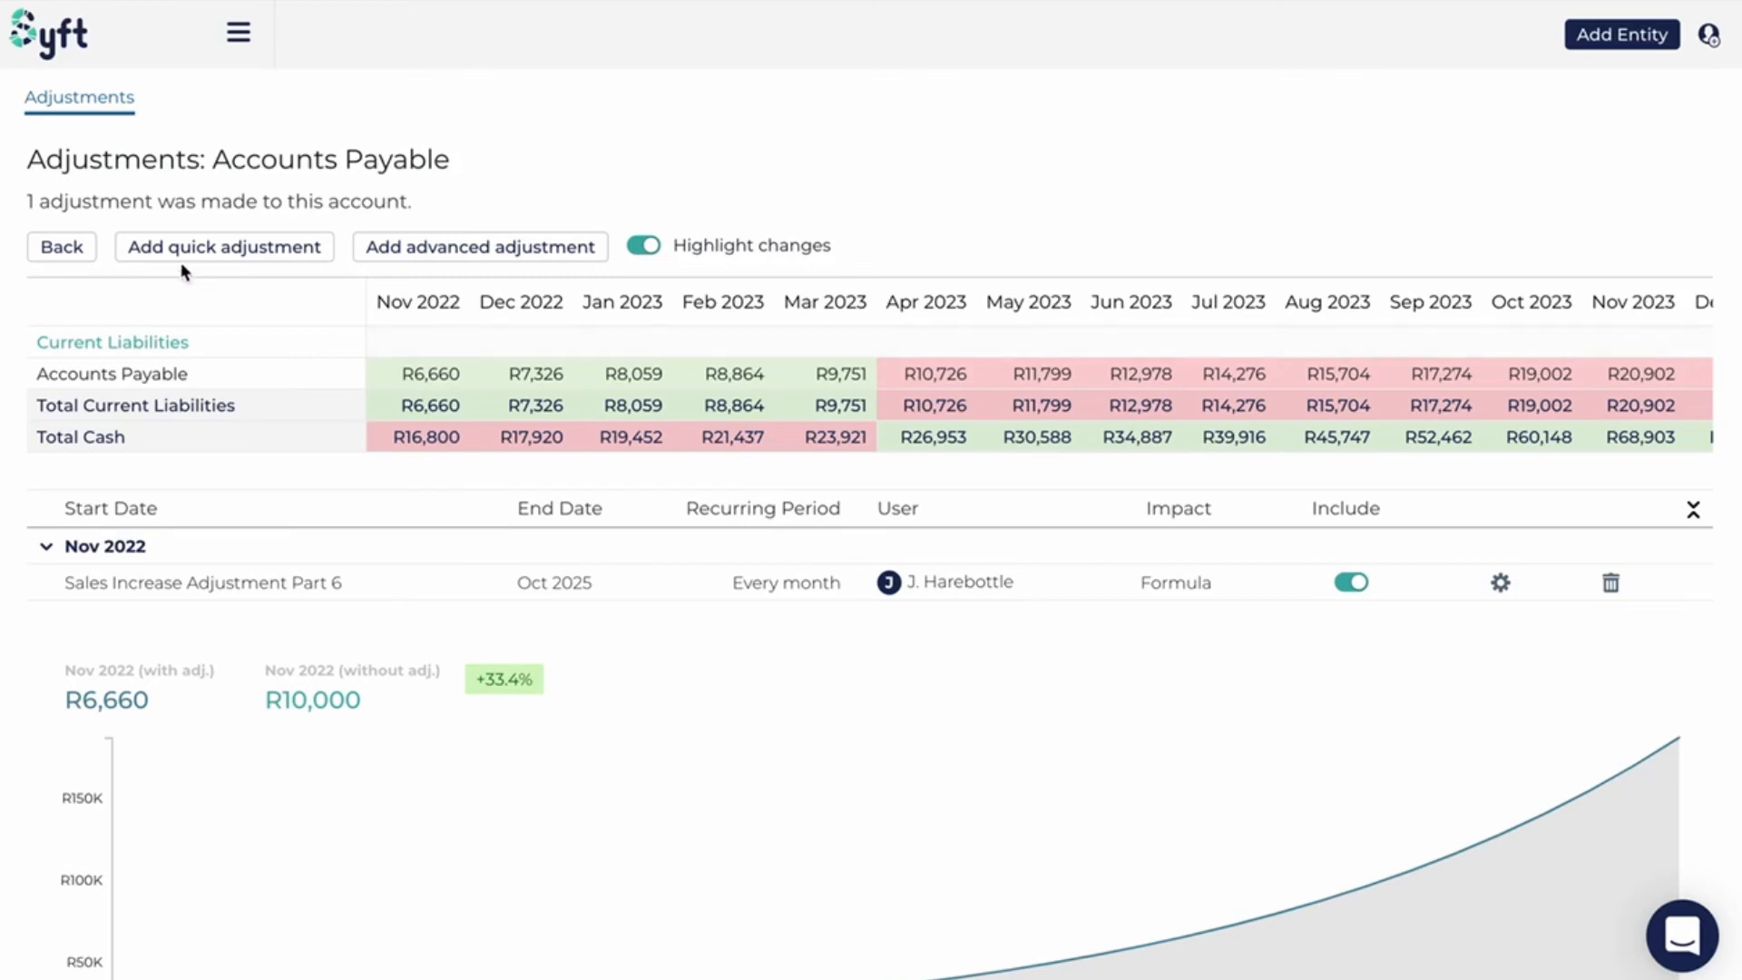
left_click(62, 247)
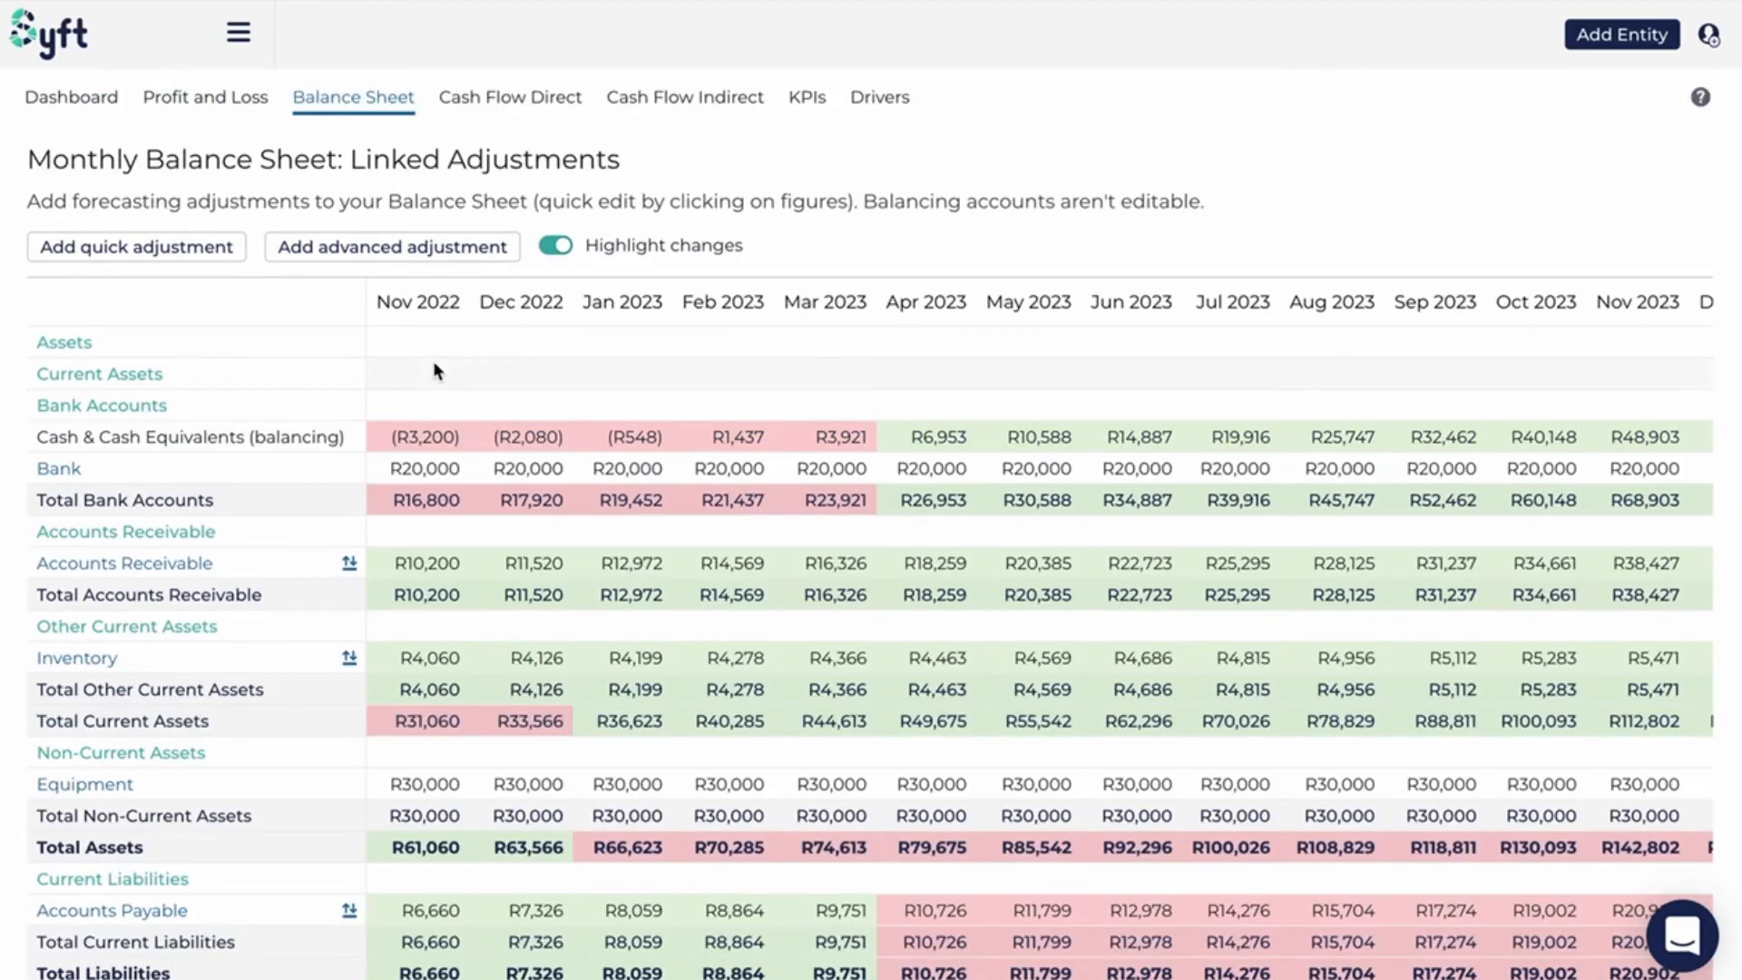
- Review the equation of the Sales adjustment in the Profit and Loss forecast without changing it
left_click(250, 99)
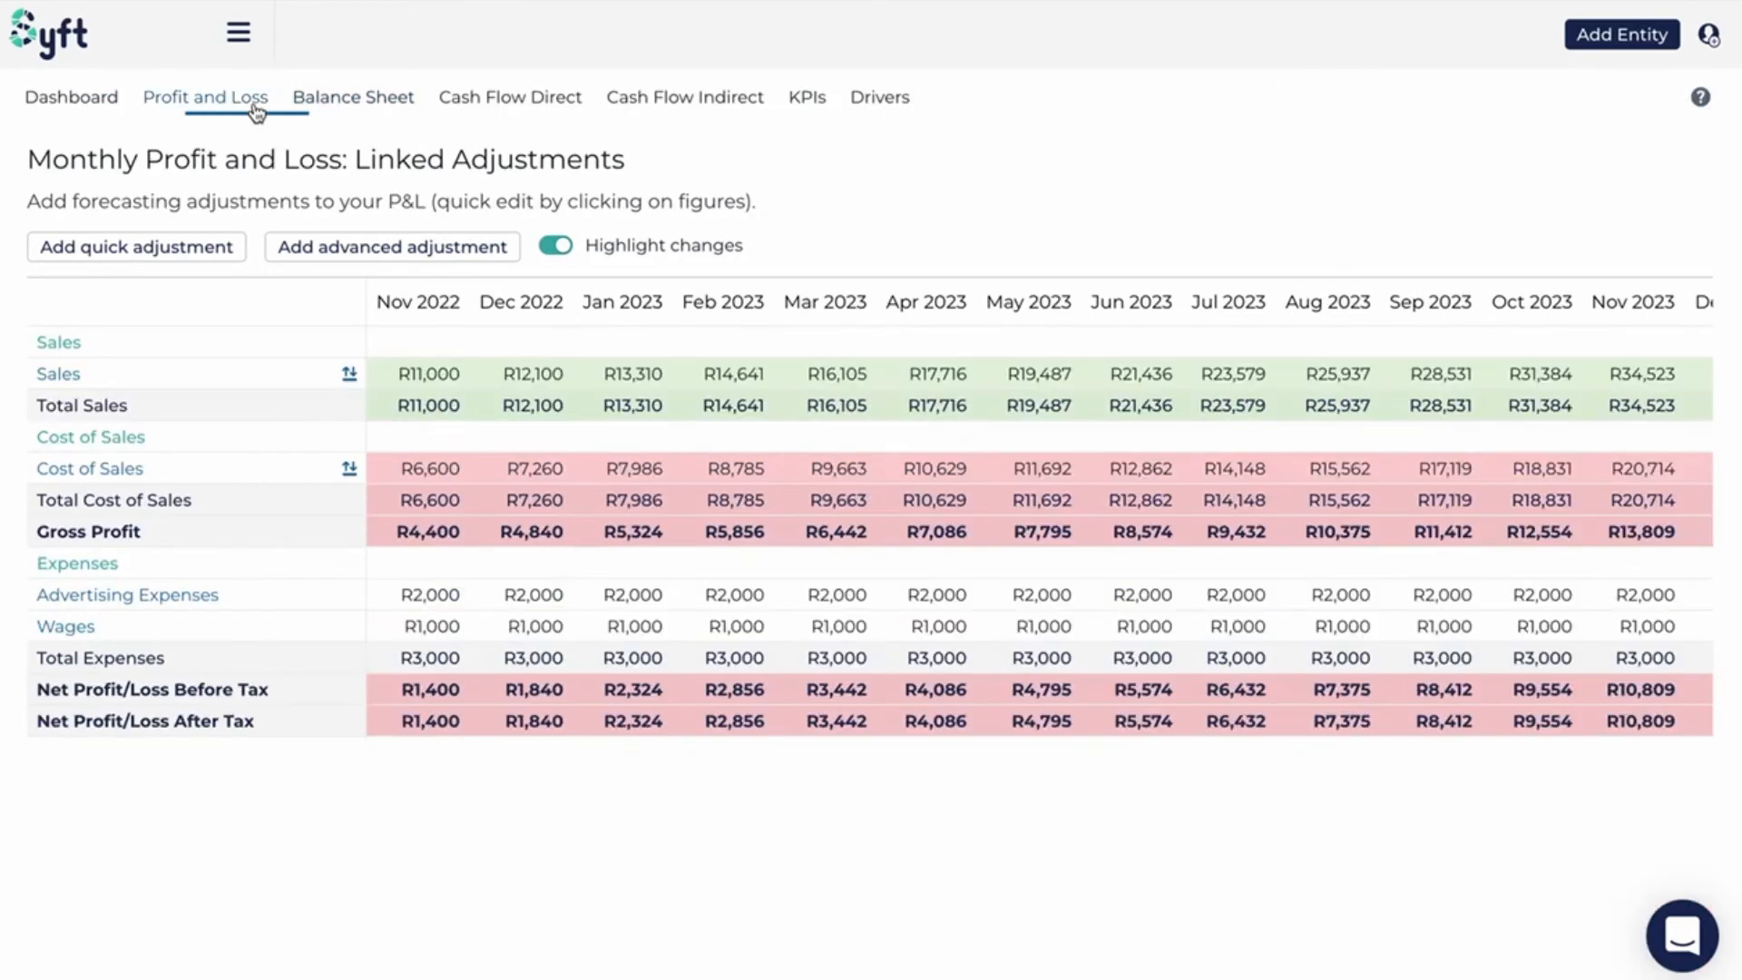
left_click(96, 375)
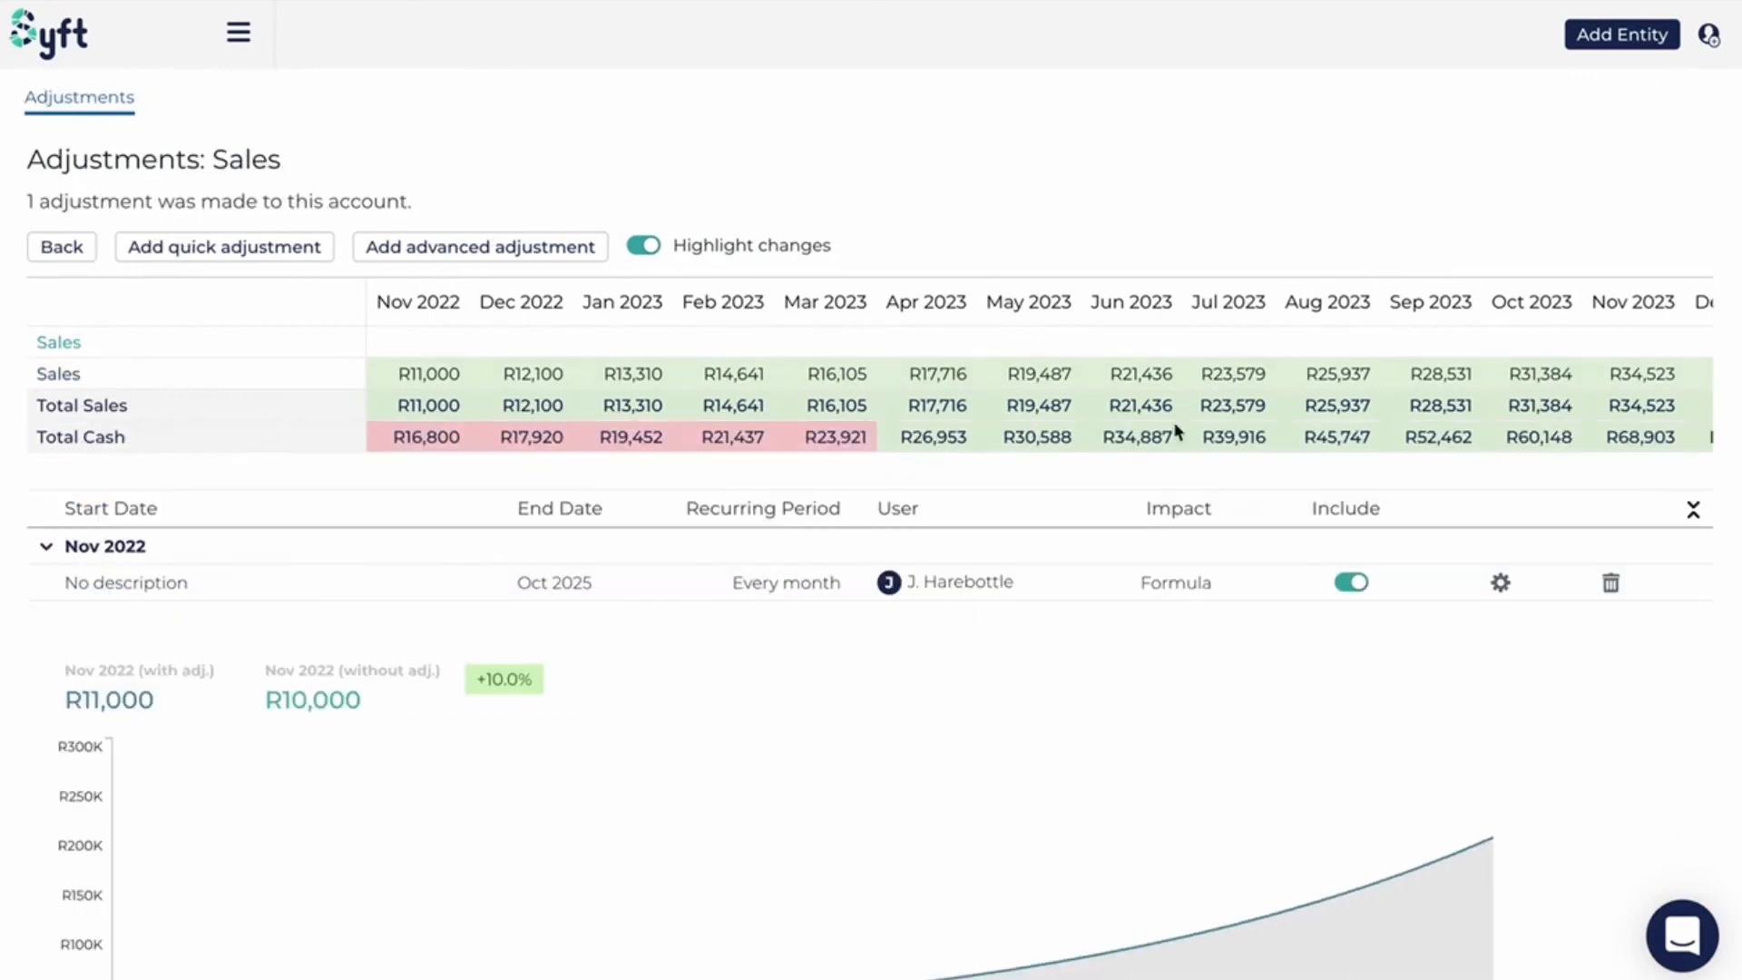
left_click(1501, 582)
scroll(822, 548, "down", 3)
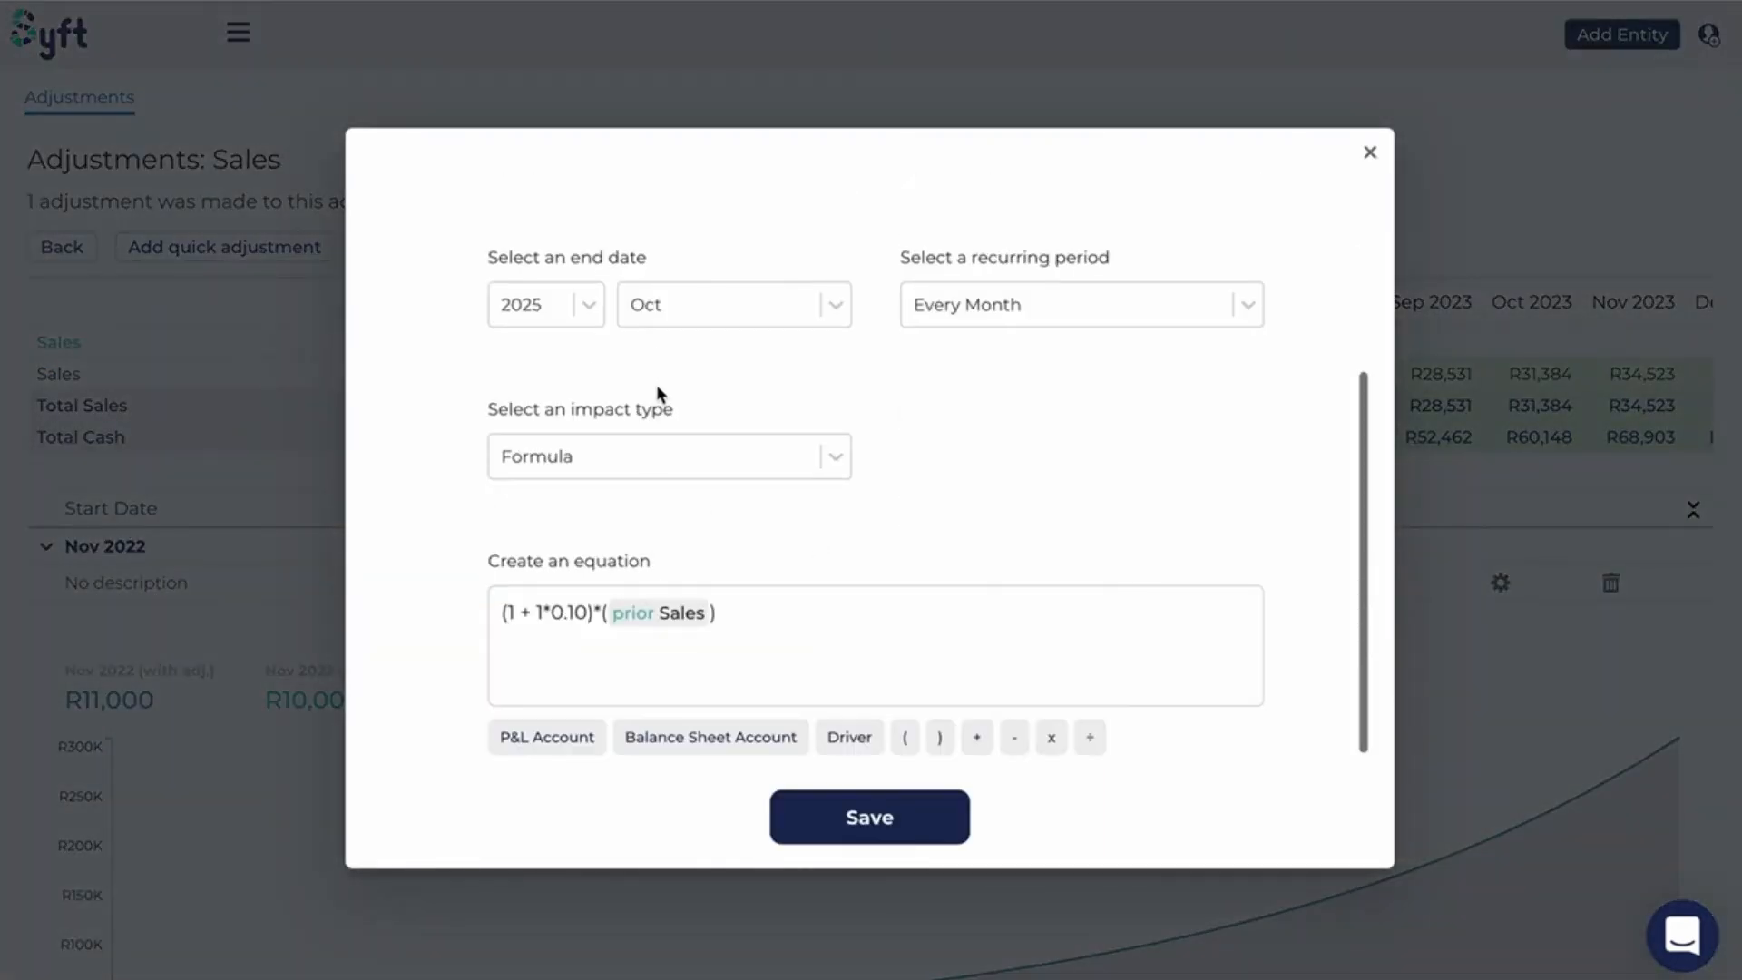
left_click(587, 615)
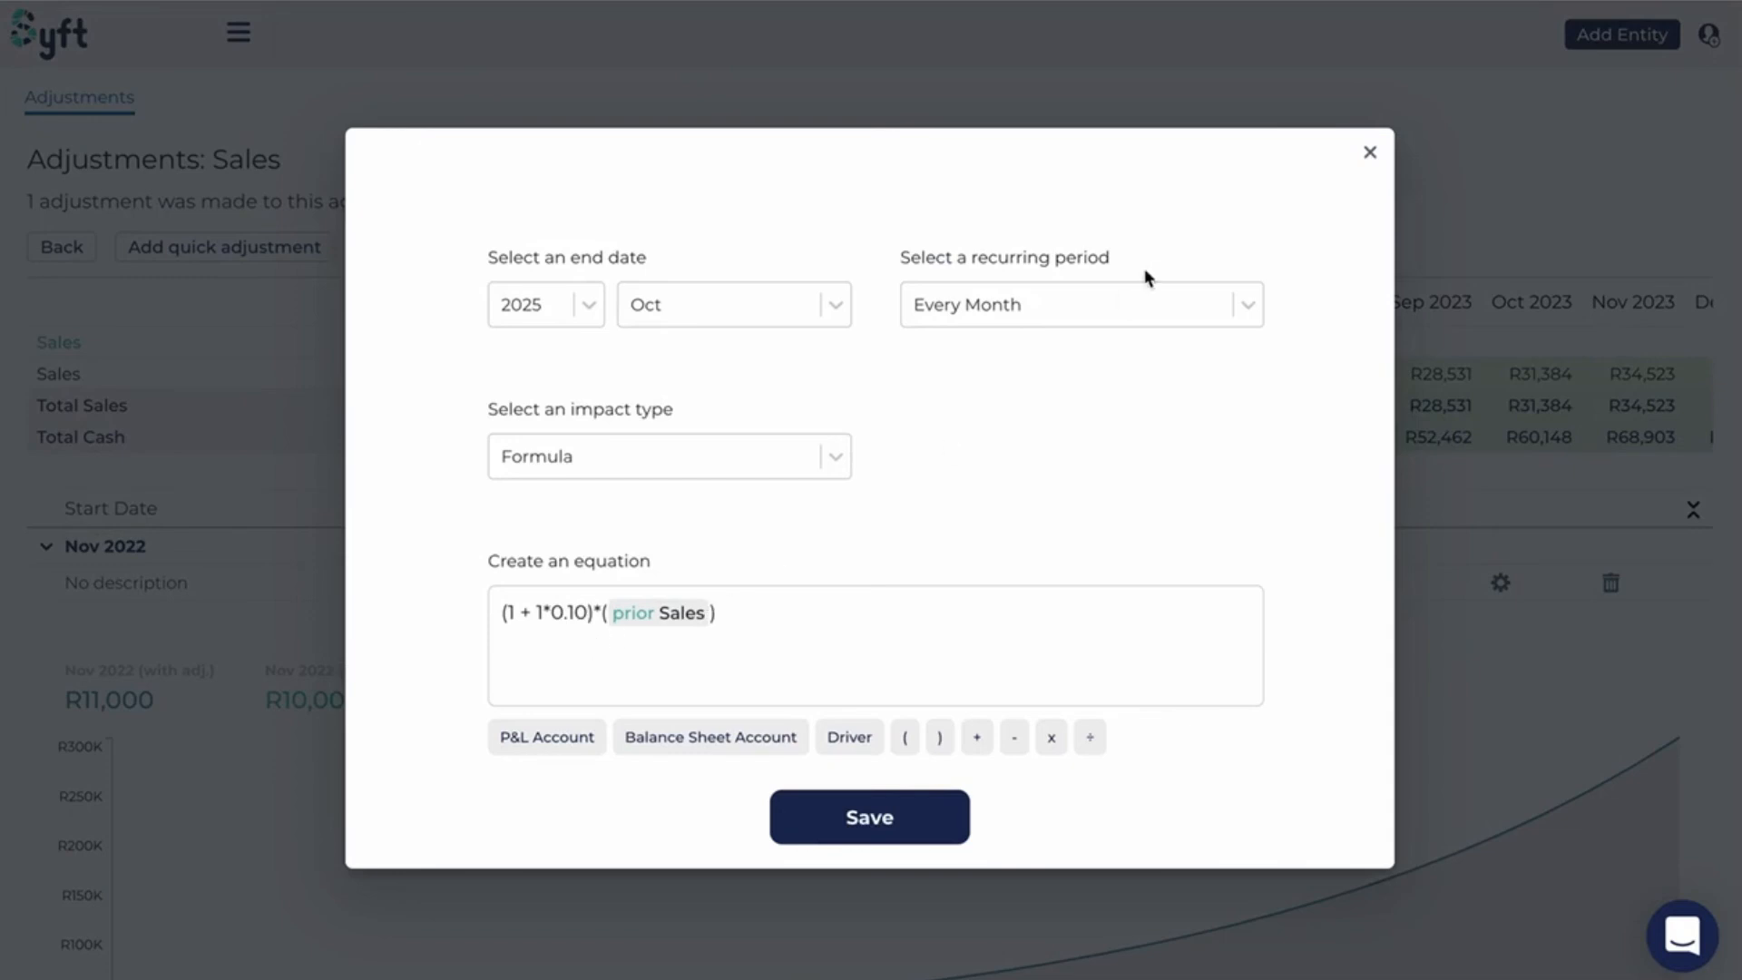
left_click(1368, 153)
left_click(74, 247)
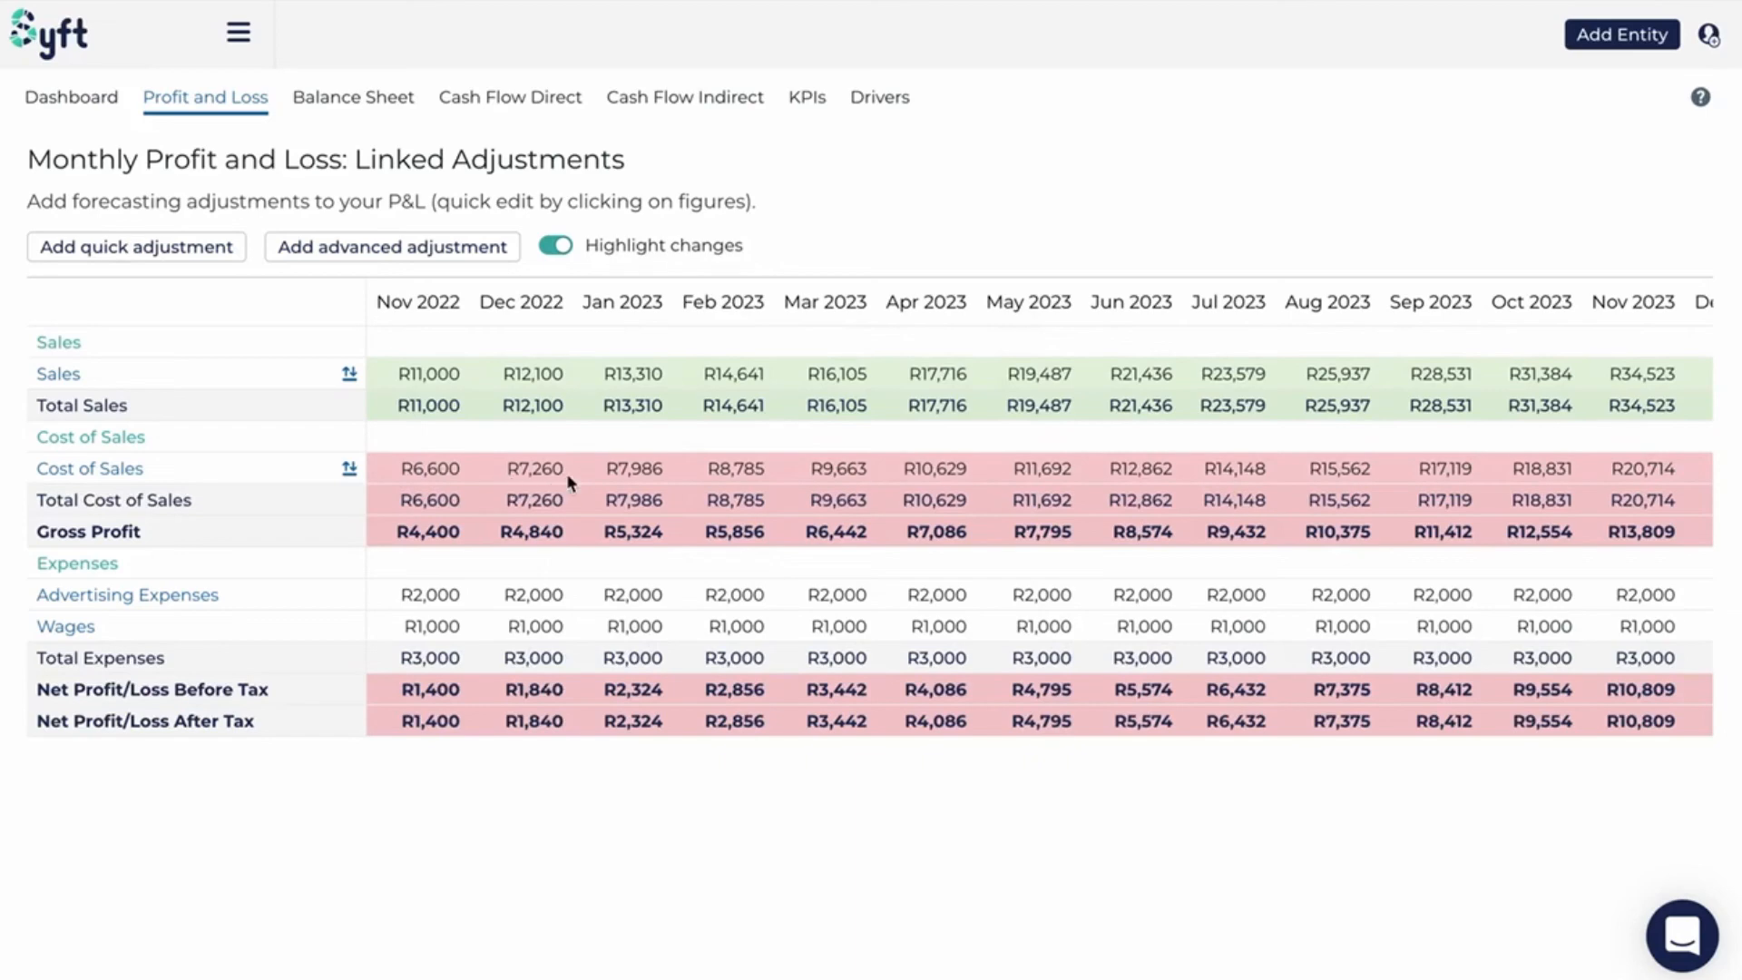
- Examine the adjusted cash, receivable, inventory and payable rows in the monthly Balance Sheet forecast
left_click(351, 98)
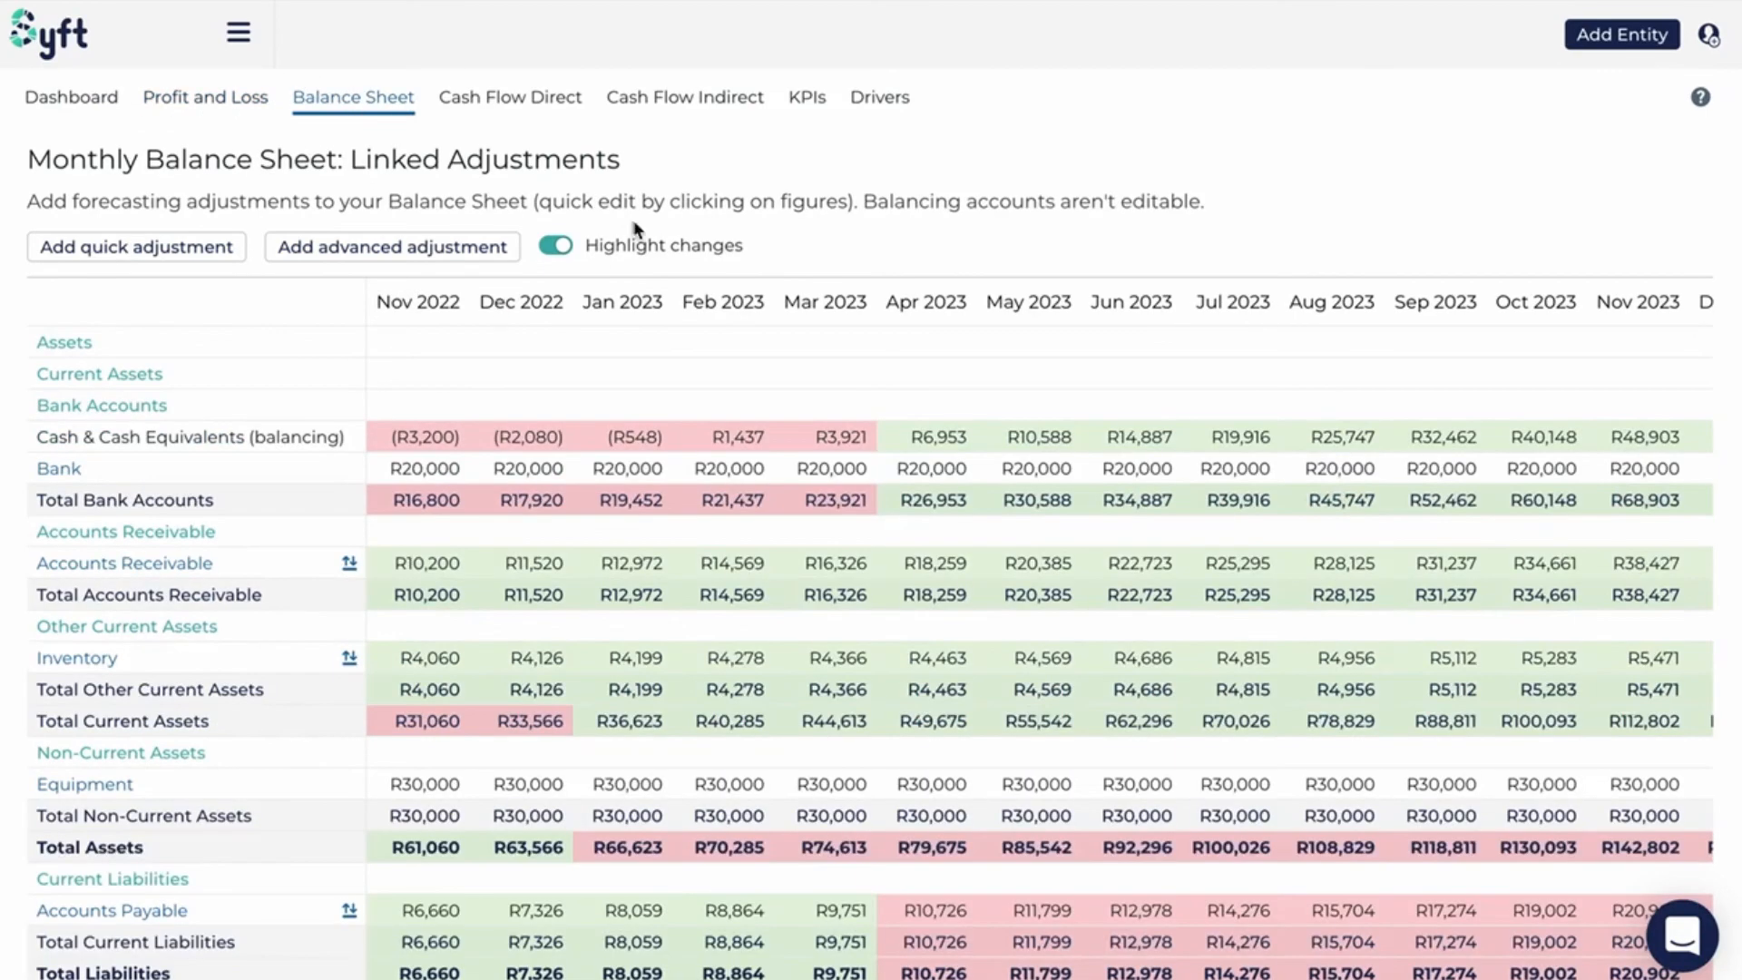
scroll(503, 508, "down", 1)
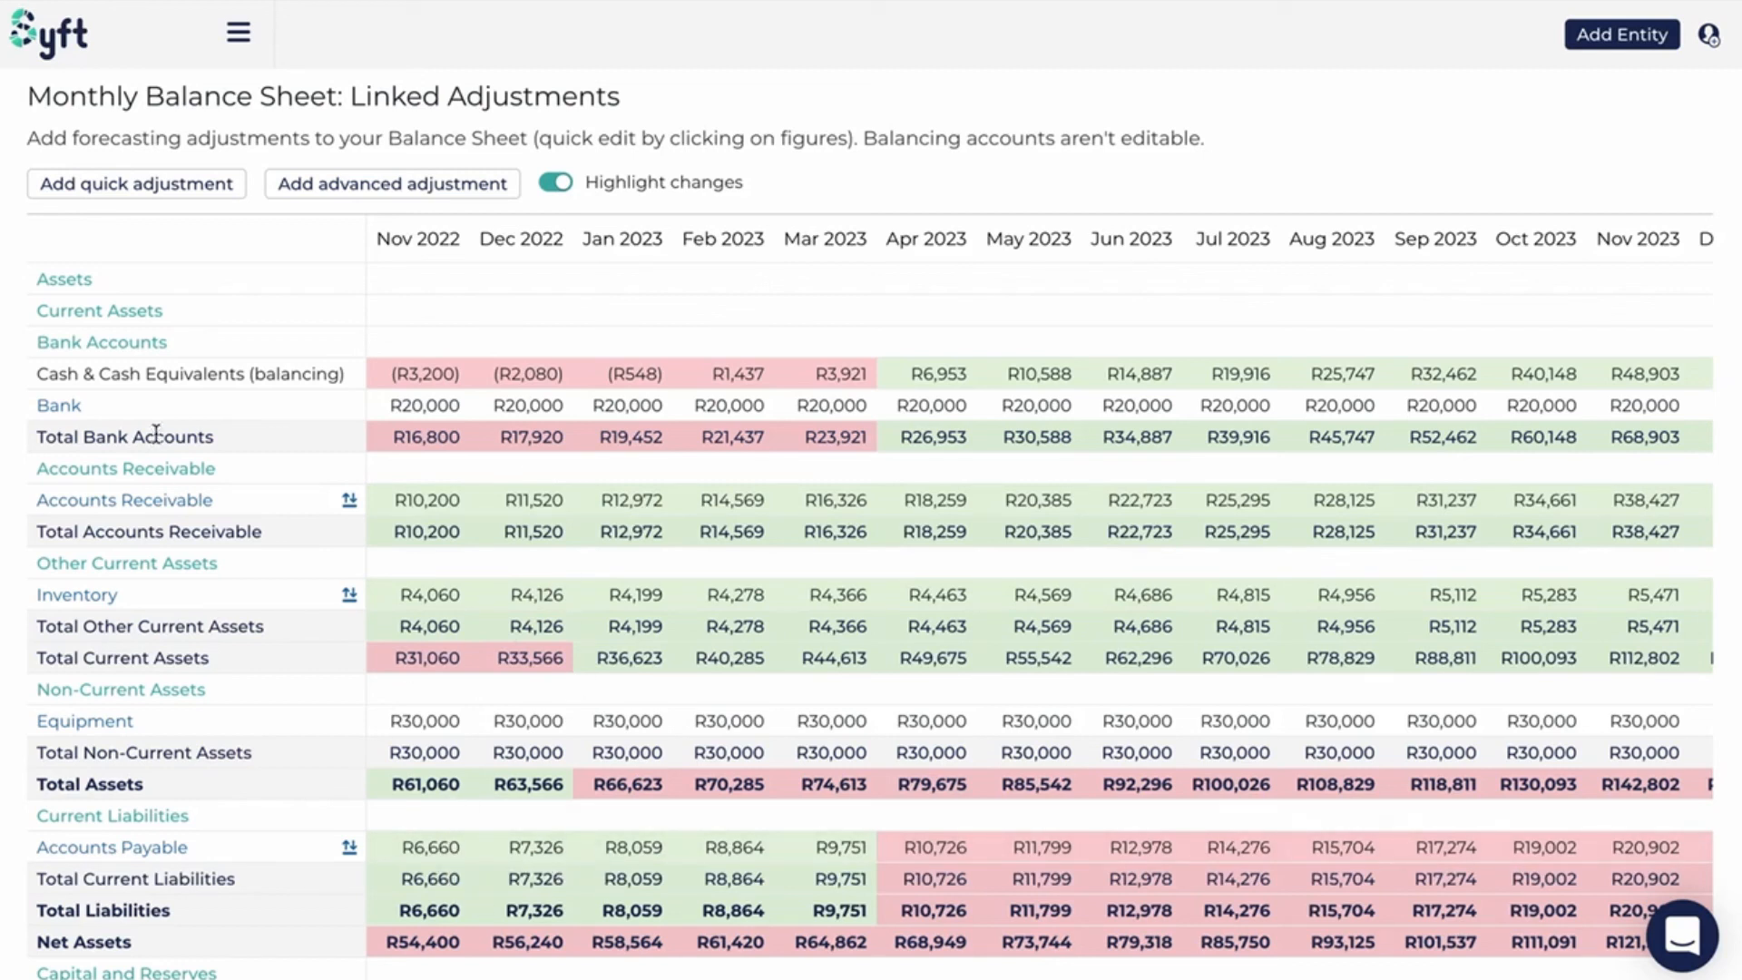
scroll(182, 342, "up", 1)
- Change the growth rate in the Sales adjustment's equation to 0.05 and save it, returning to the Profit and Loss forecast
left_click(234, 108)
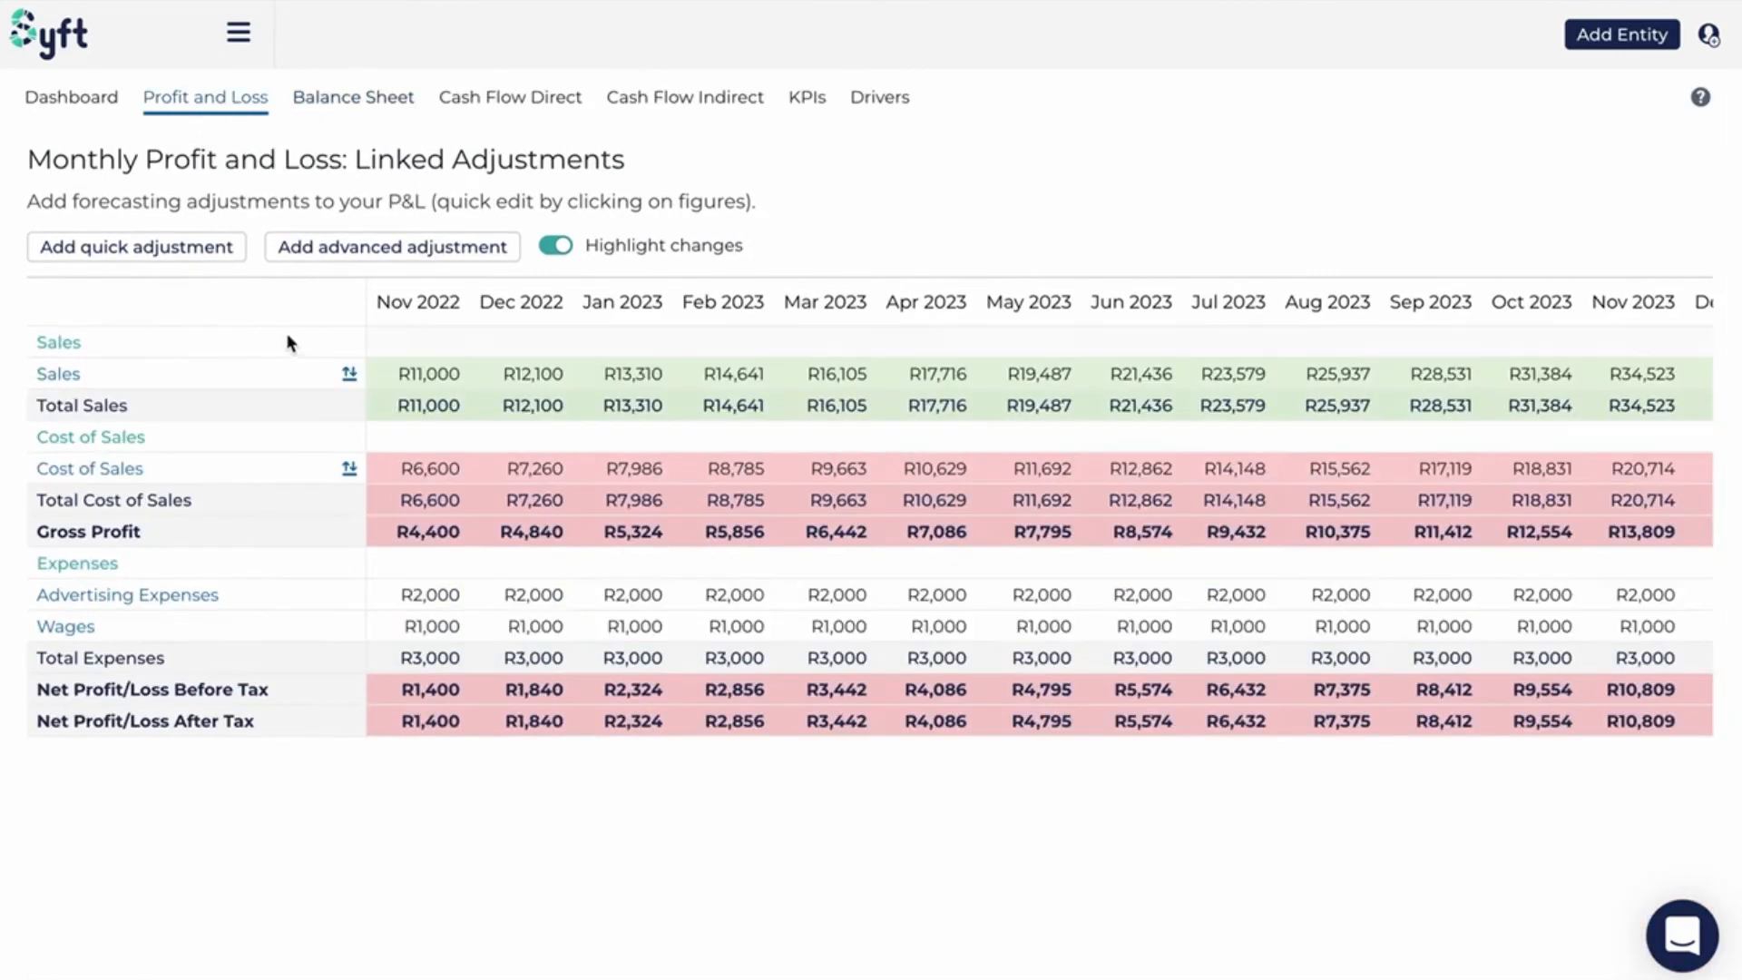
left_click(55, 373)
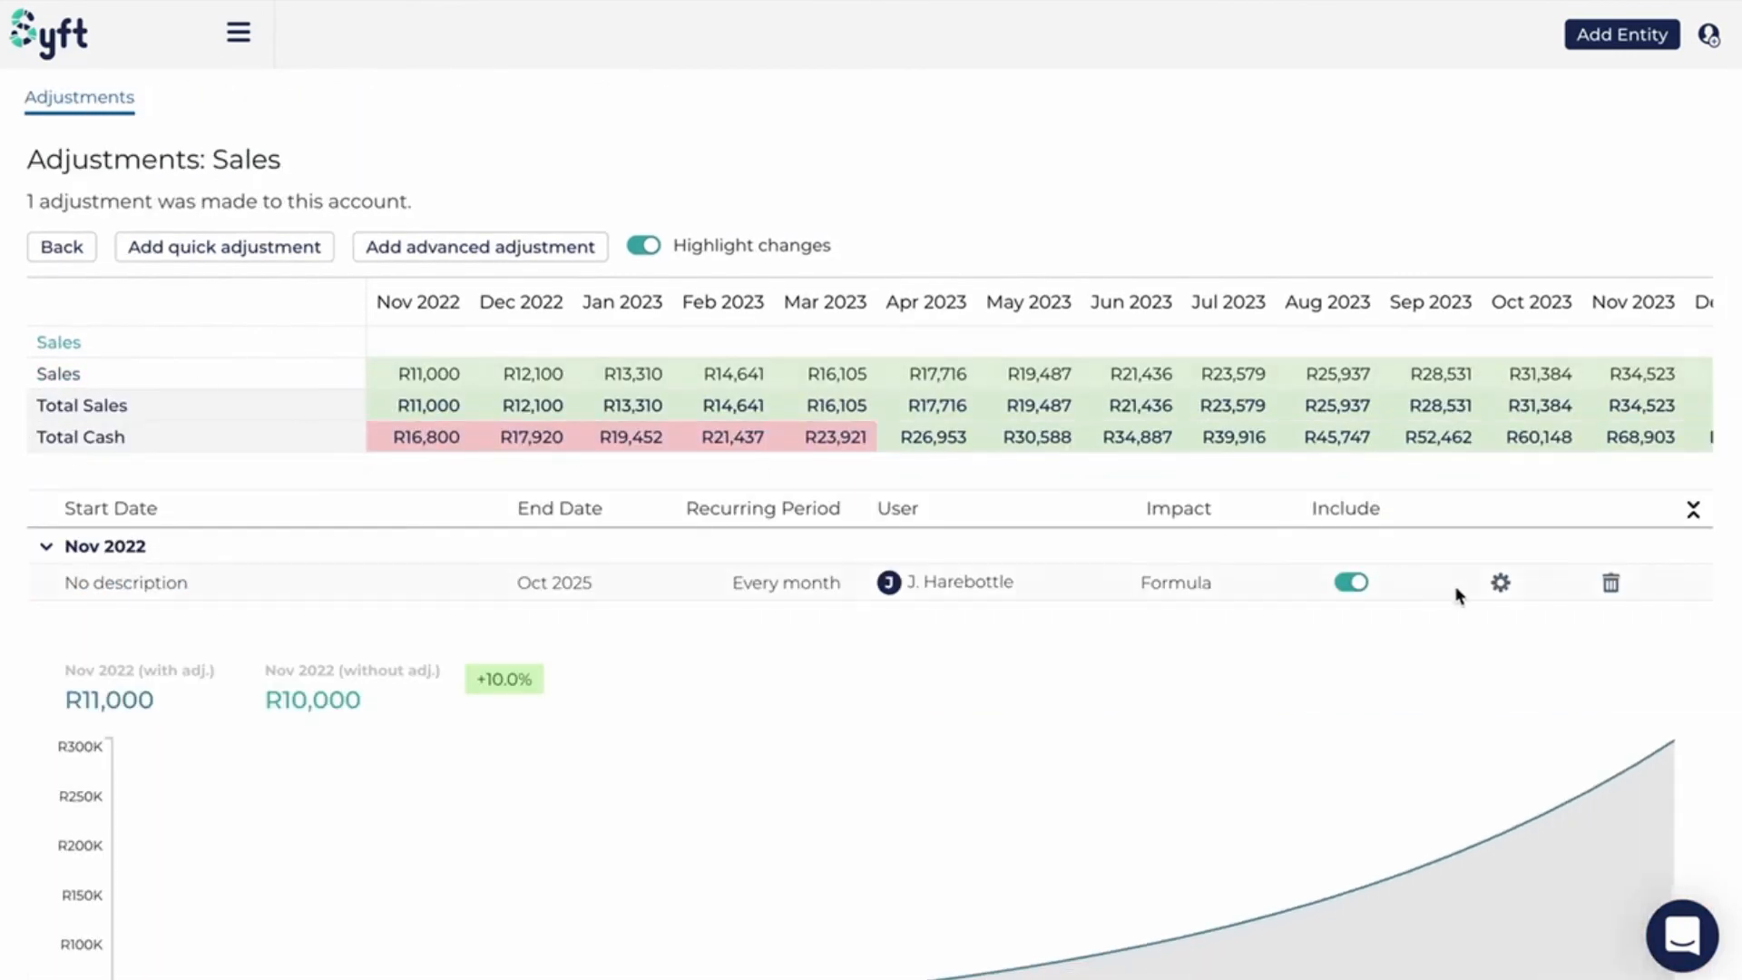
left_click(1500, 582)
scroll(771, 586, "down", 3)
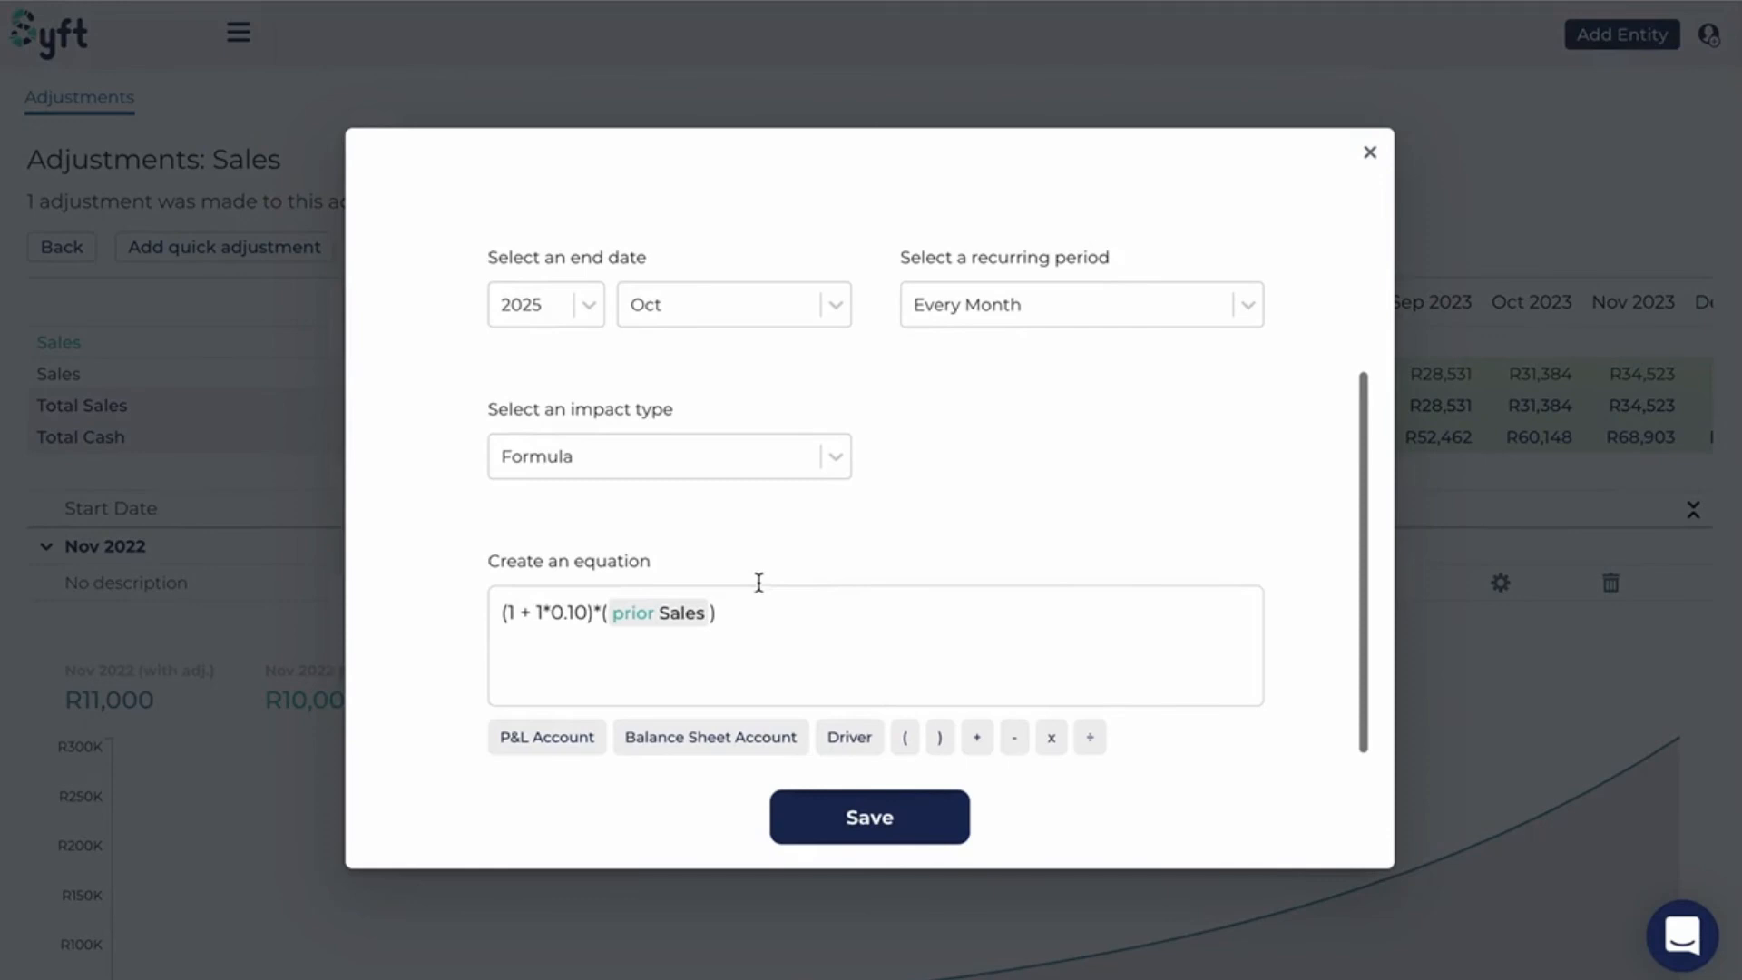
left_click(586, 612)
key("BackSpace")
key("BackSpace")
type("05")
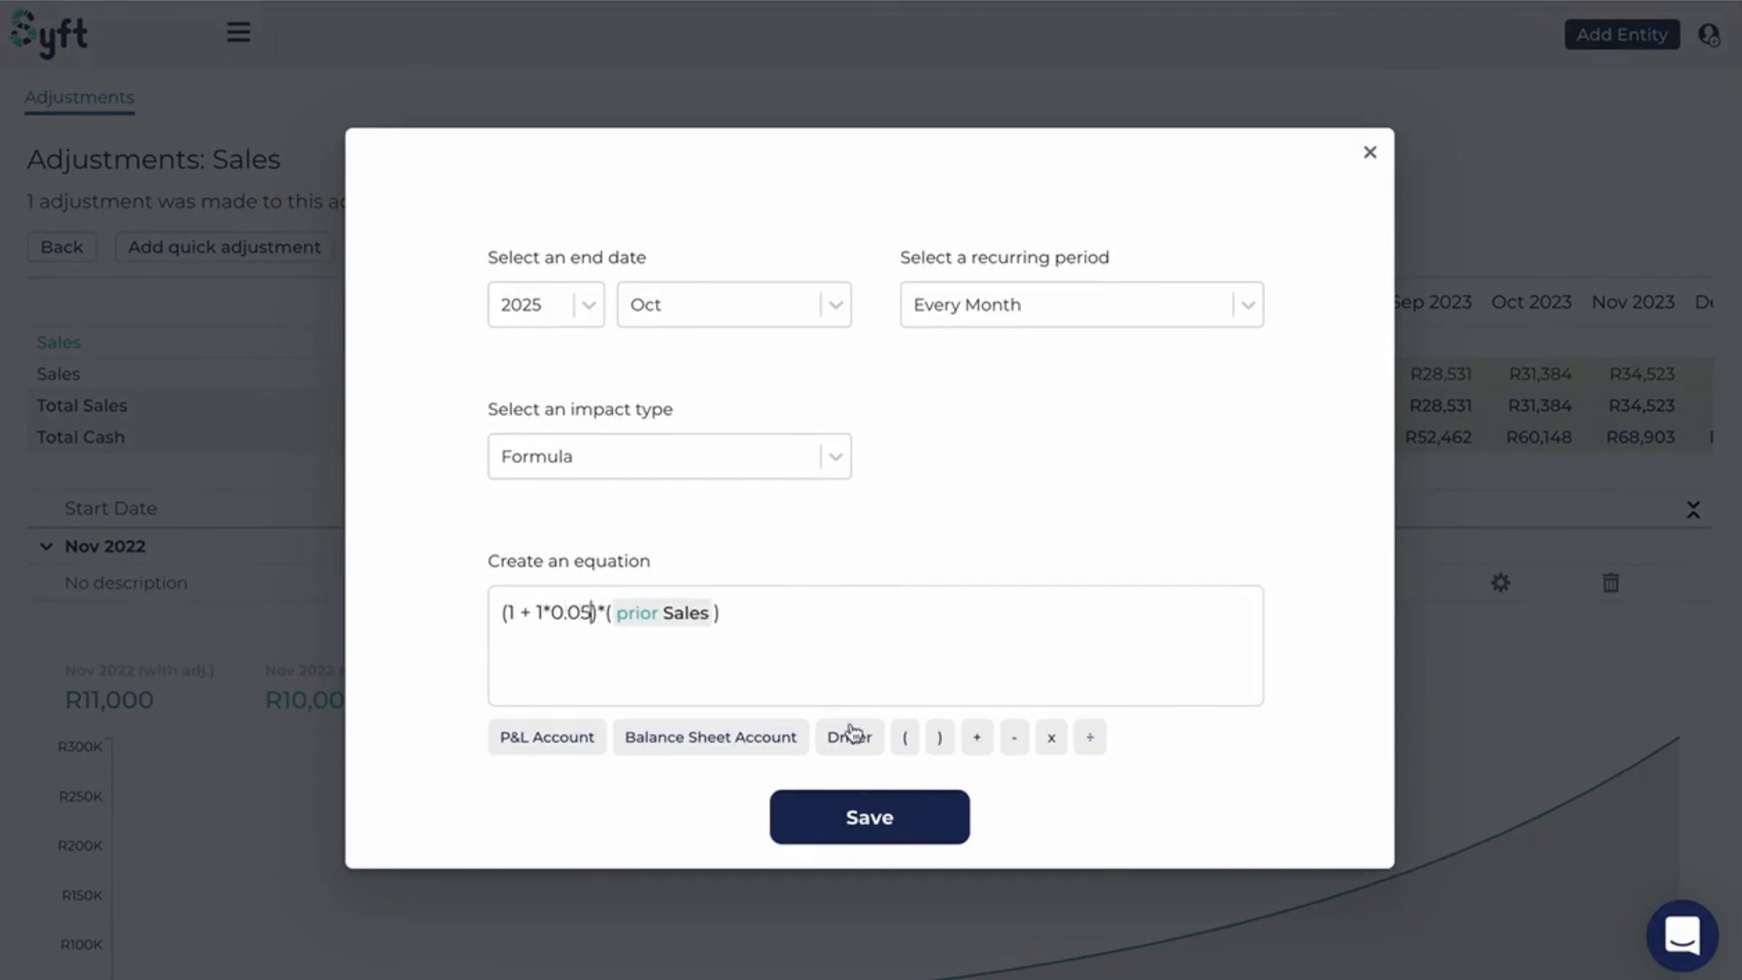
left_click(858, 820)
left_click(64, 257)
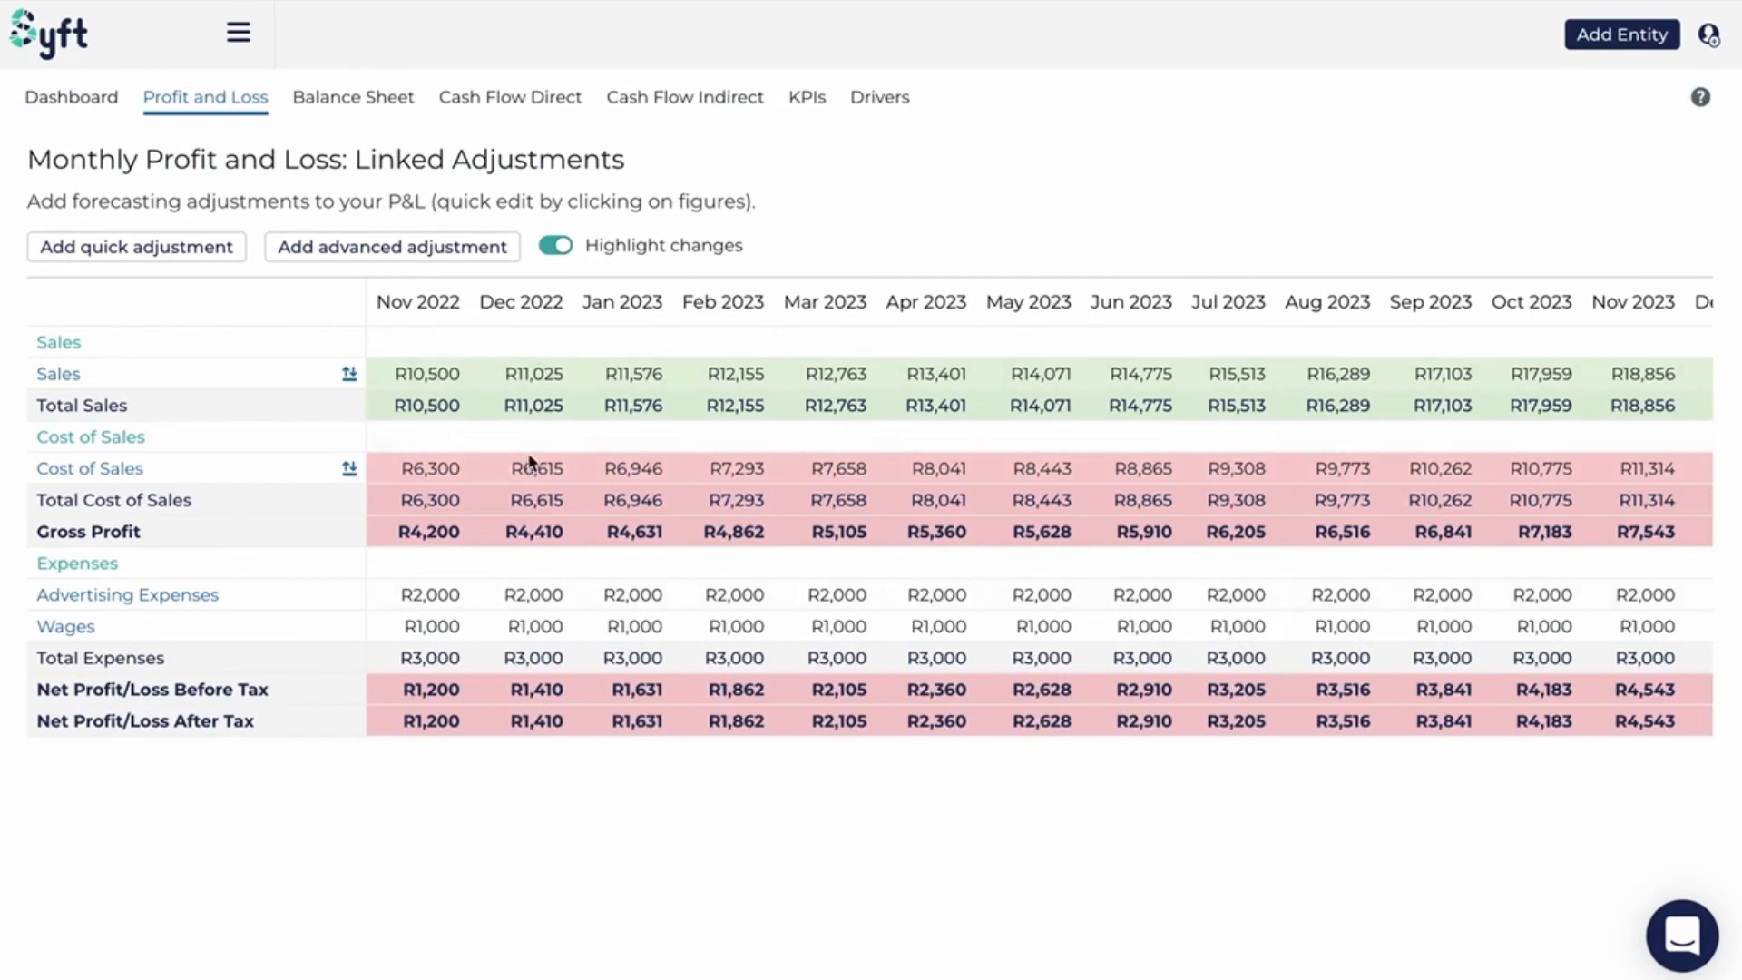
- Check how the new sales growth rate carries through the linked accounts in the Balance Sheet forecast
left_click(353, 97)
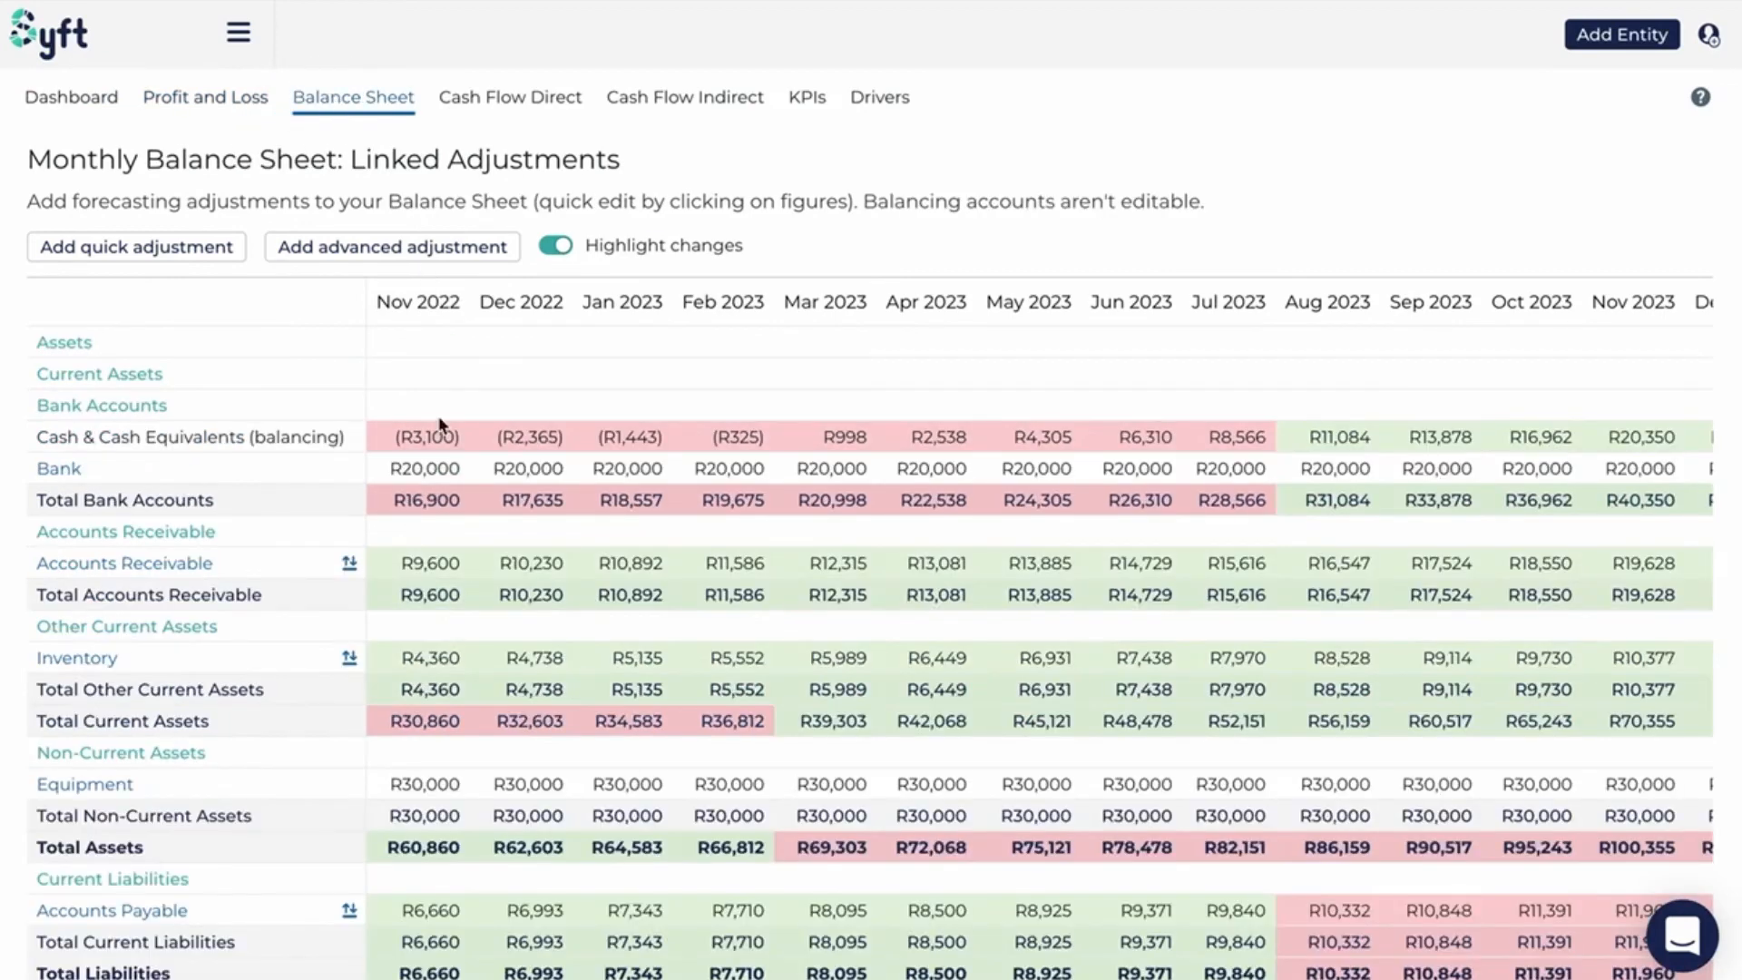
scroll(440, 424, "down", 1)
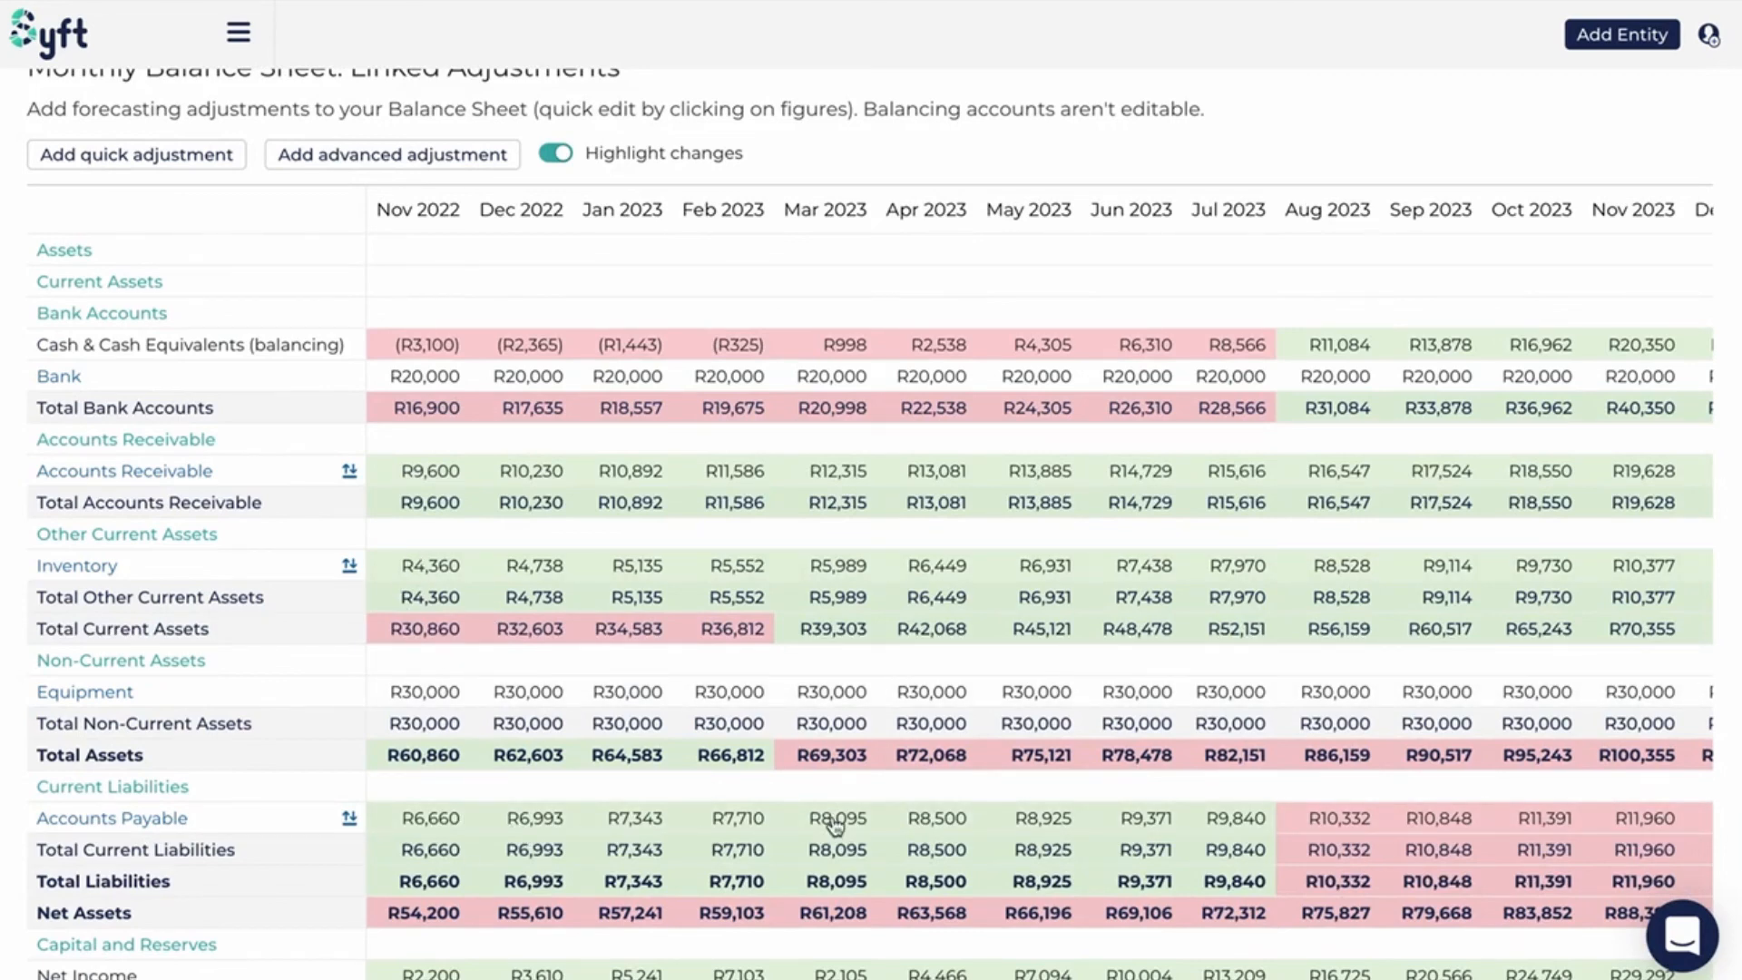
scroll(835, 825, "up", 1)
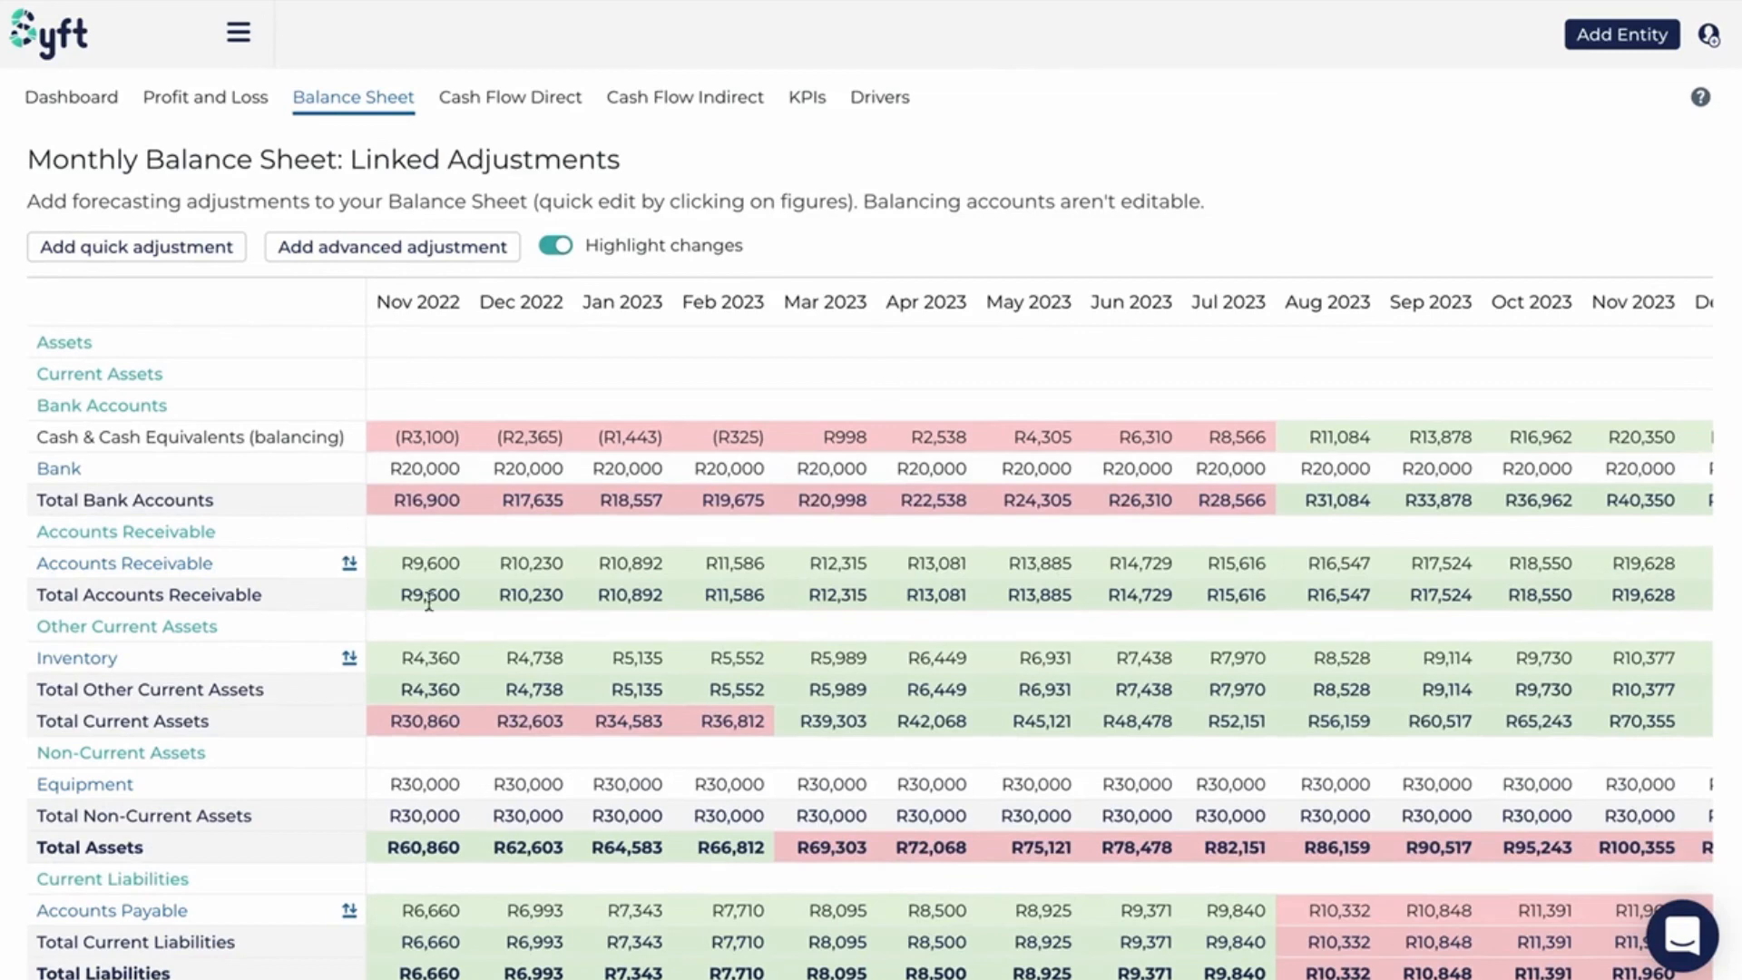
- Review the equation of the Cost of Sales adjustment described as Sales Increase P3, leaving it as it is
left_click(209, 98)
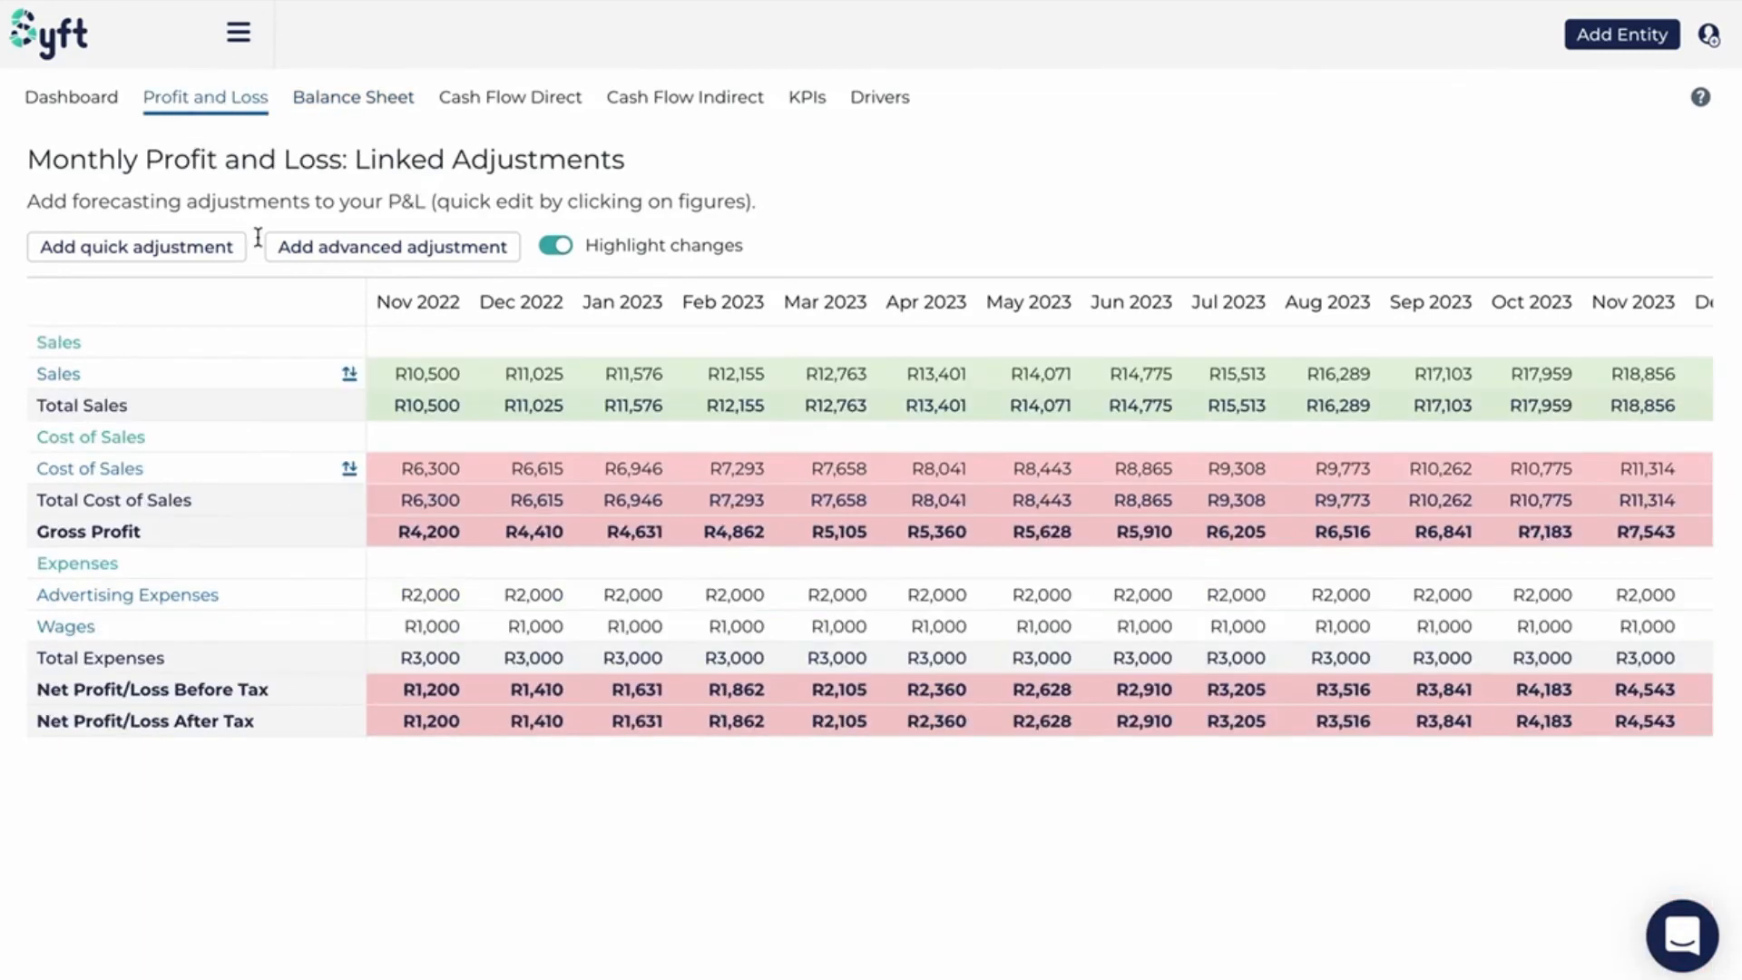
left_click(105, 470)
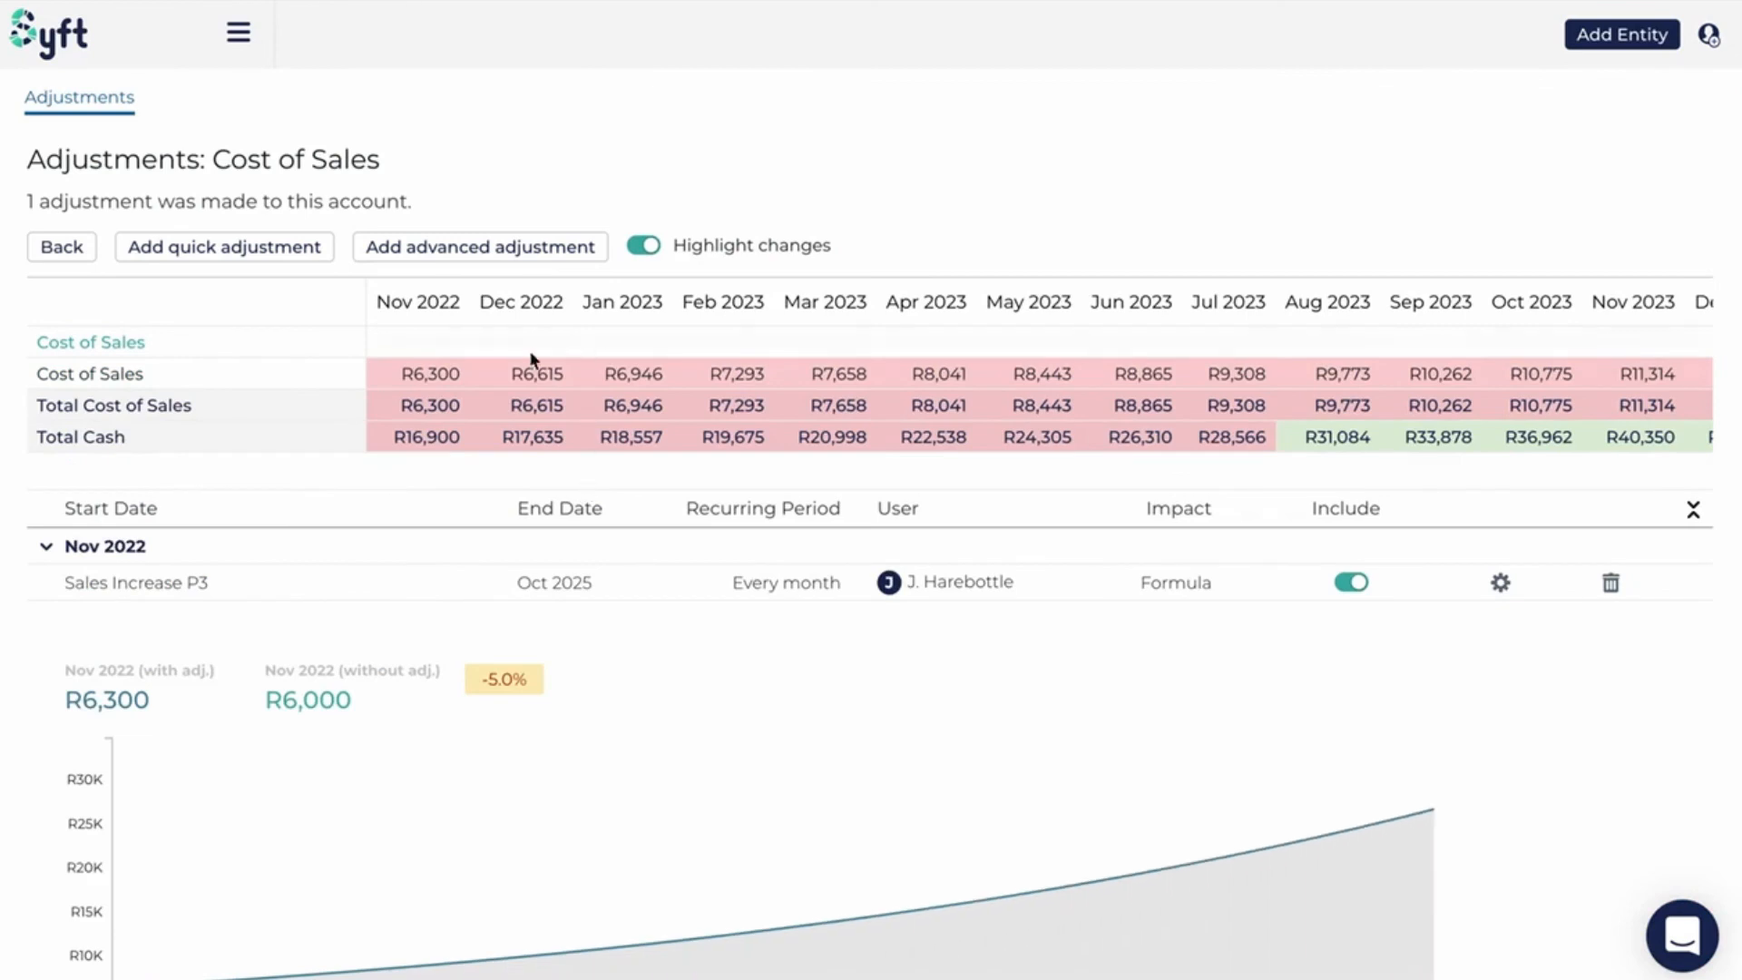
left_click(1500, 583)
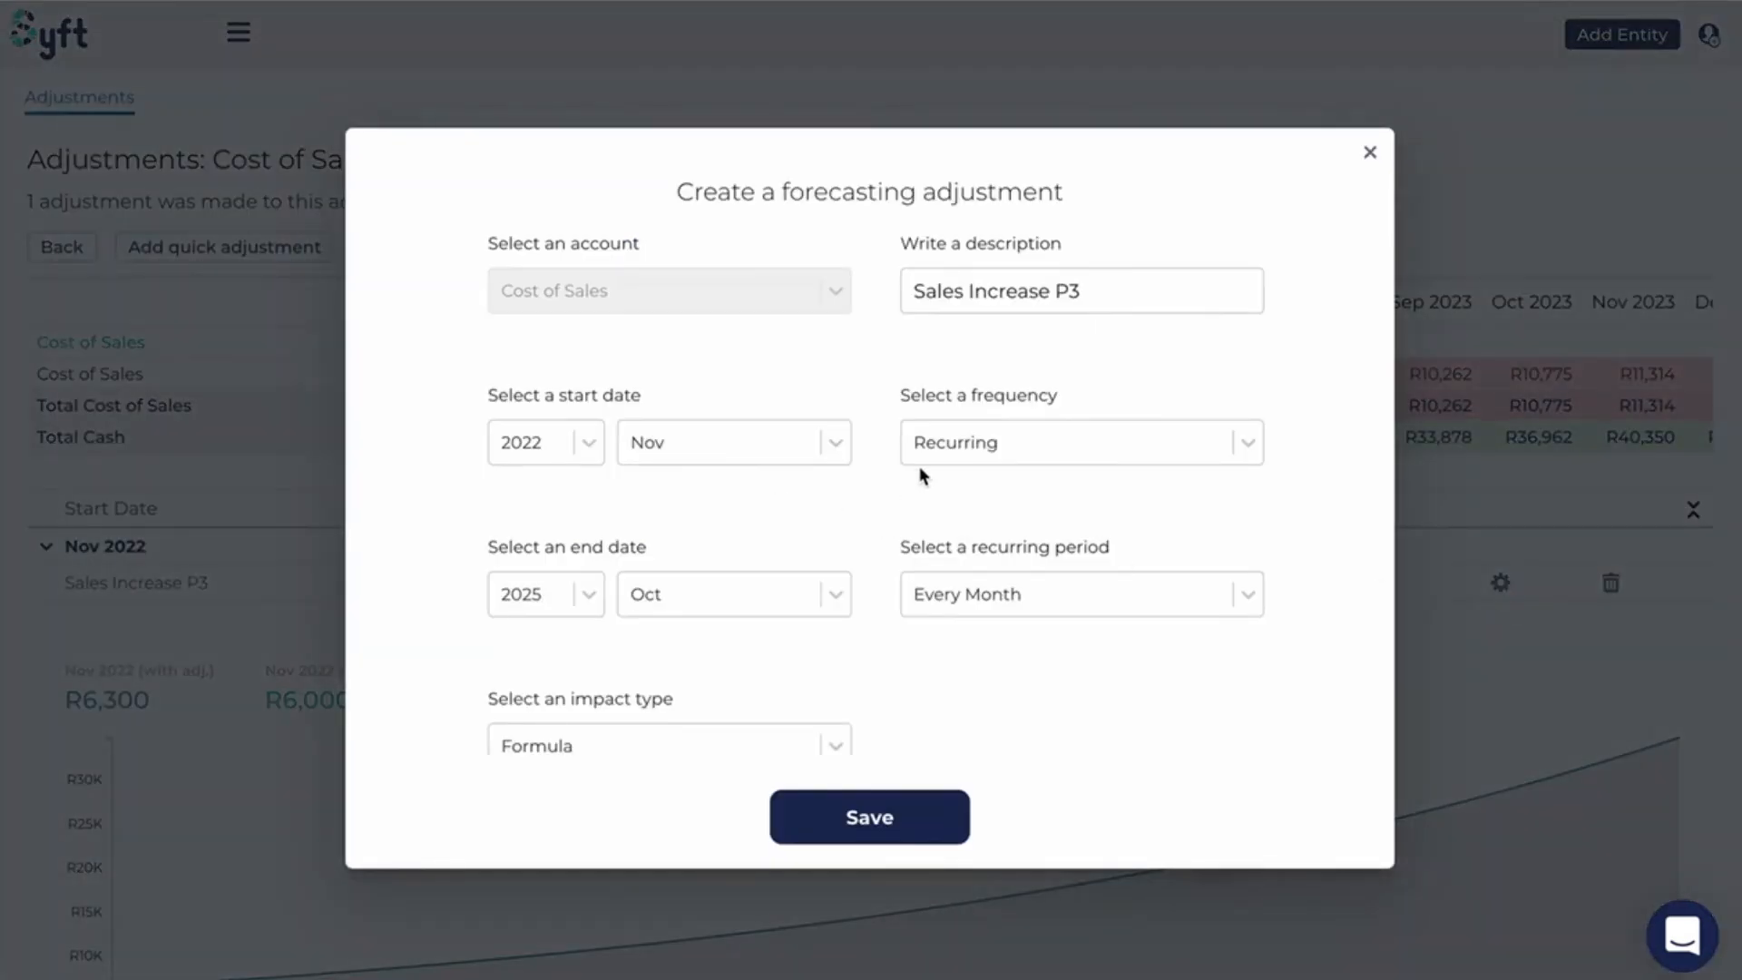
scroll(876, 489, "down", 3)
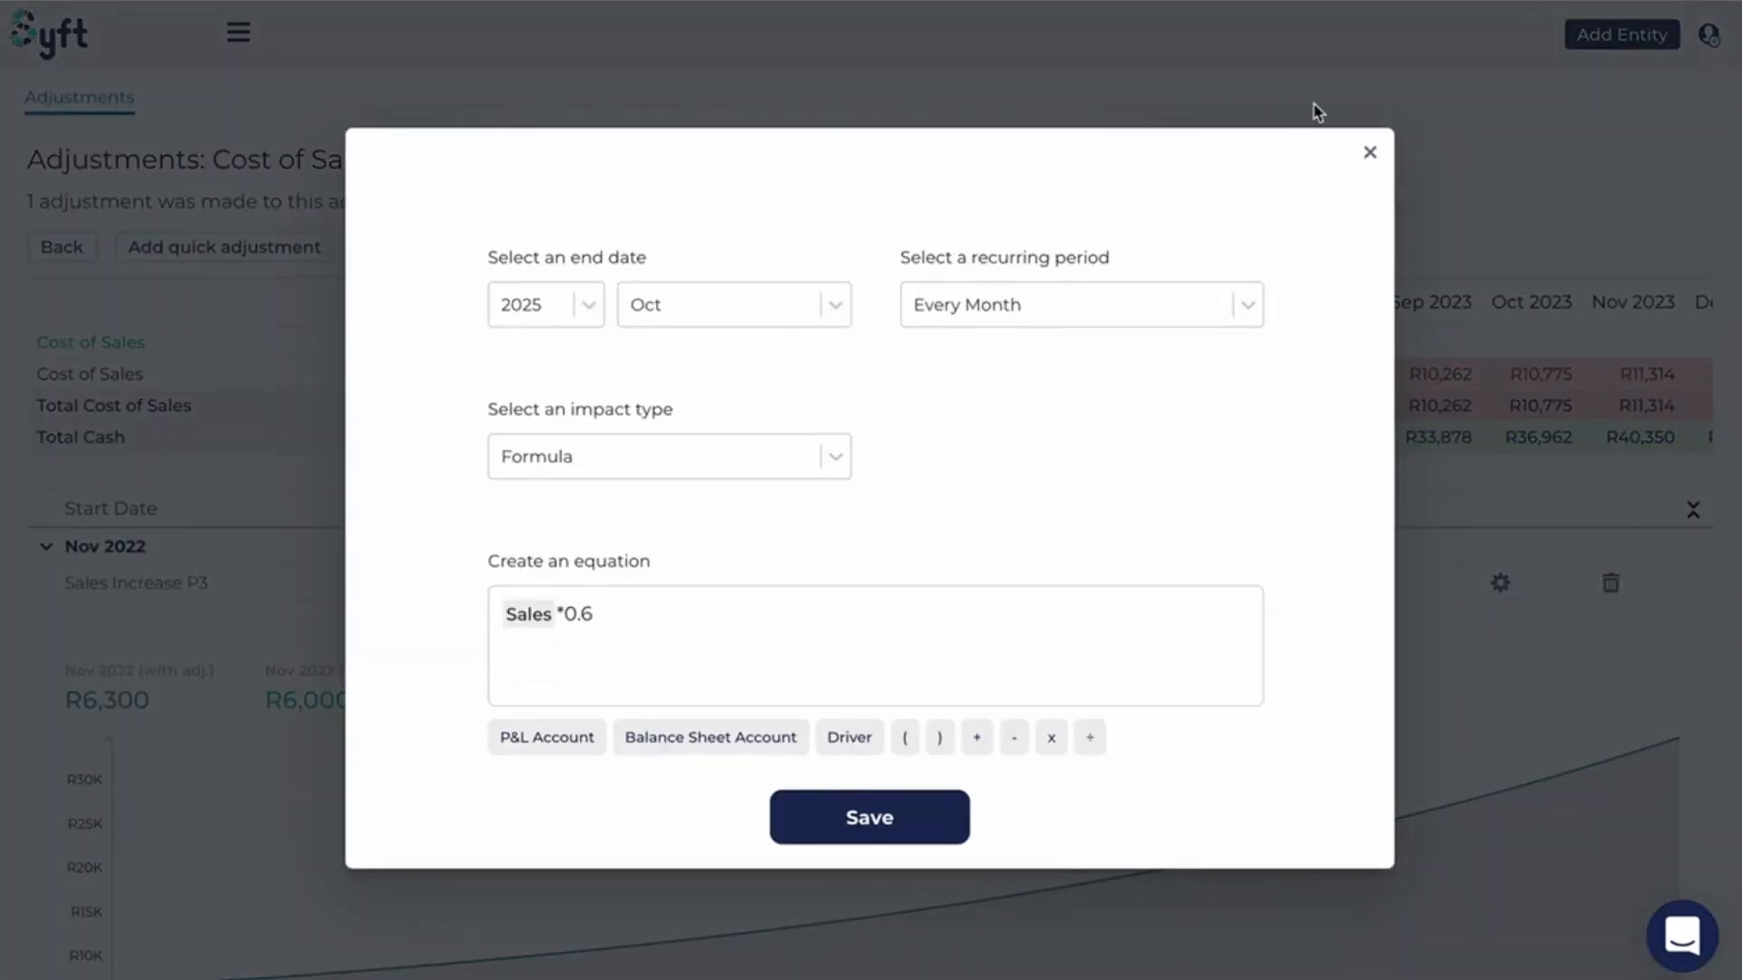
left_click(1370, 154)
left_click(62, 247)
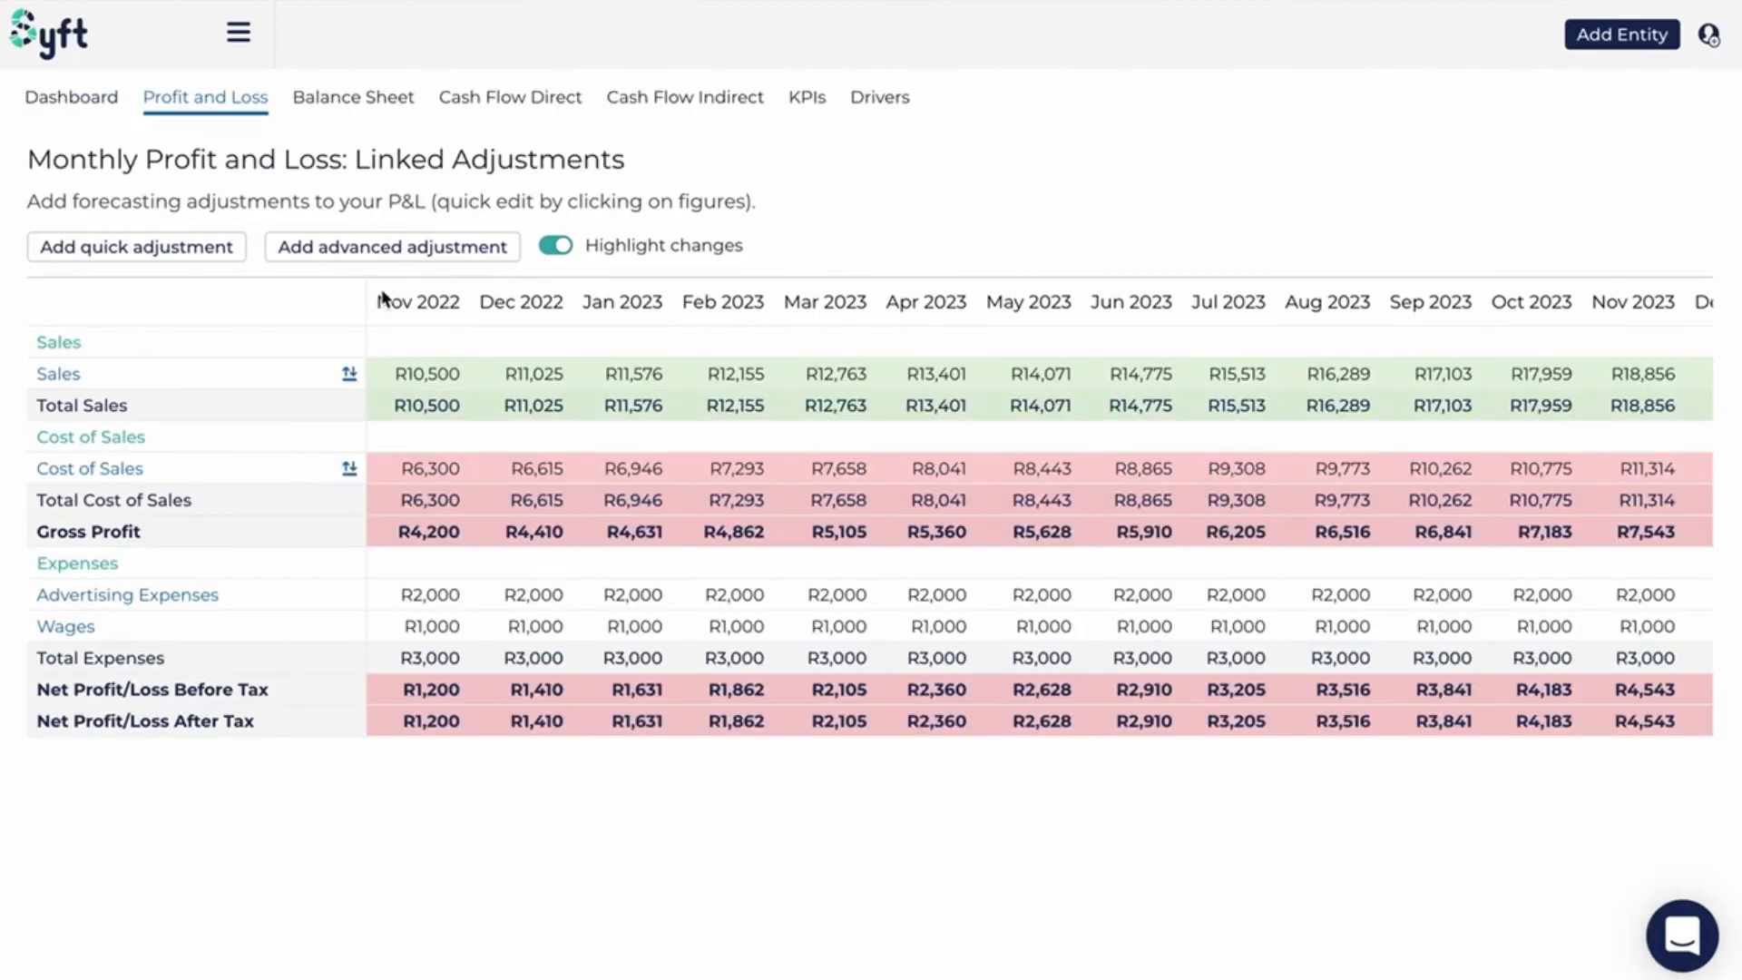
- Inspect the Inventory and Accounts Payable rows in the Balance Sheet forecast
left_click(357, 102)
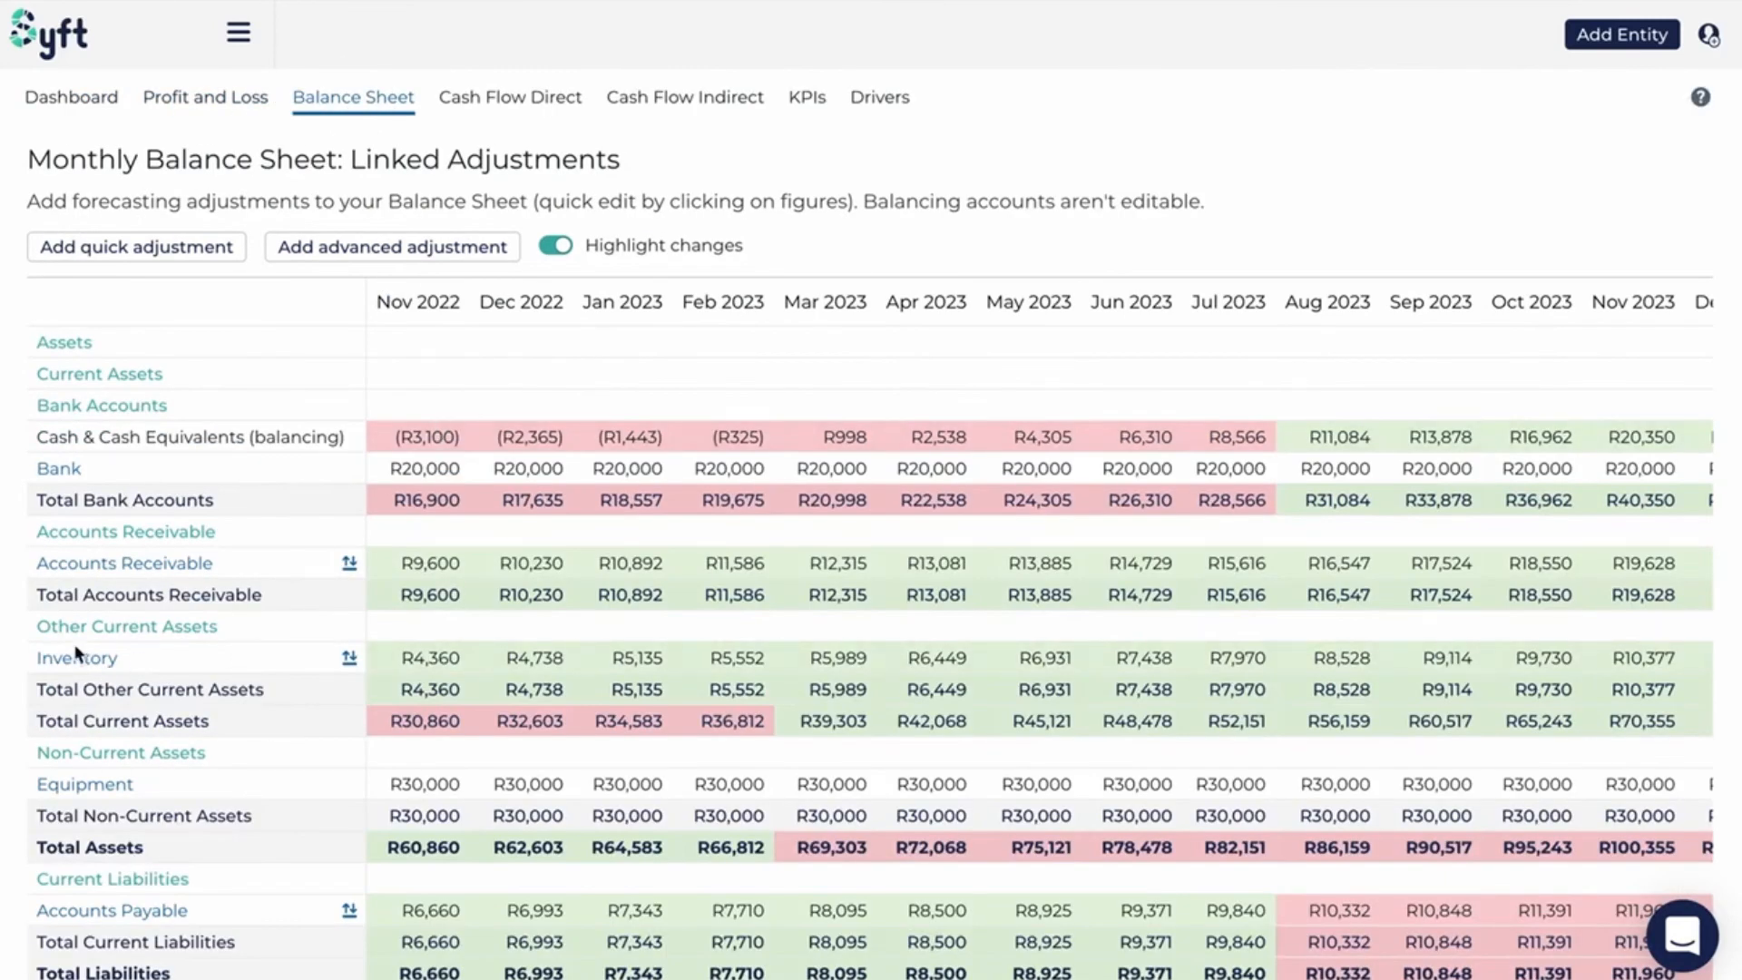
scroll(322, 693, "down", 2)
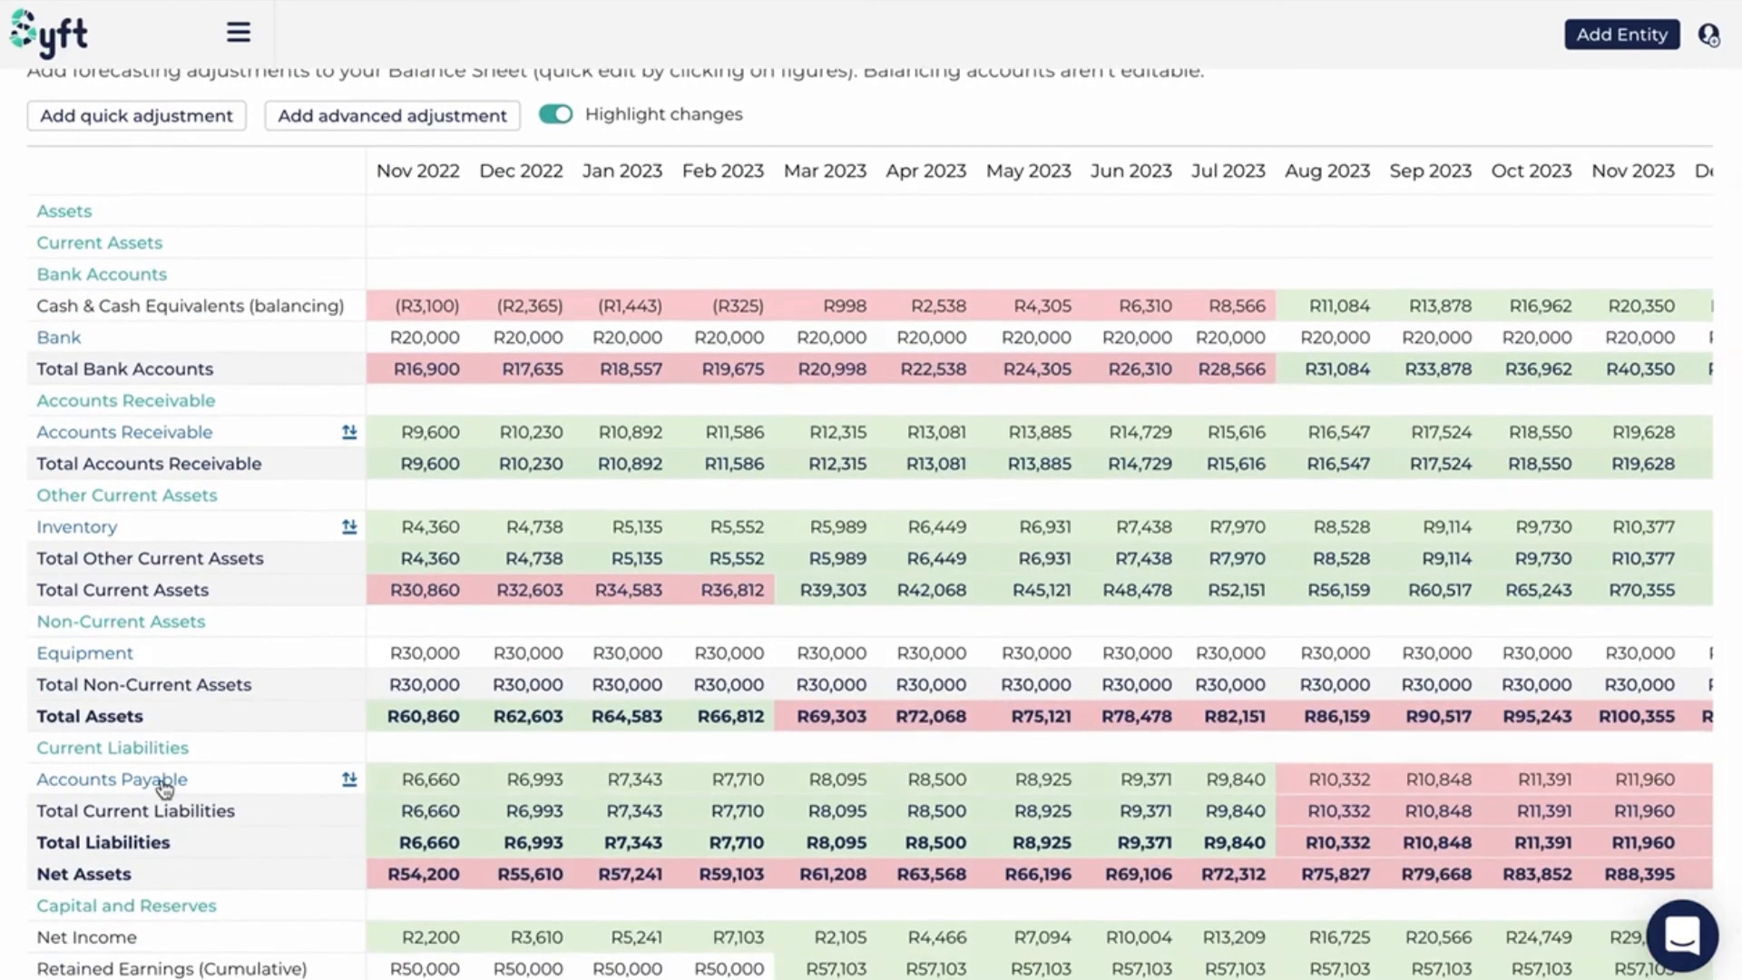
scroll(322, 639, "up", 2)
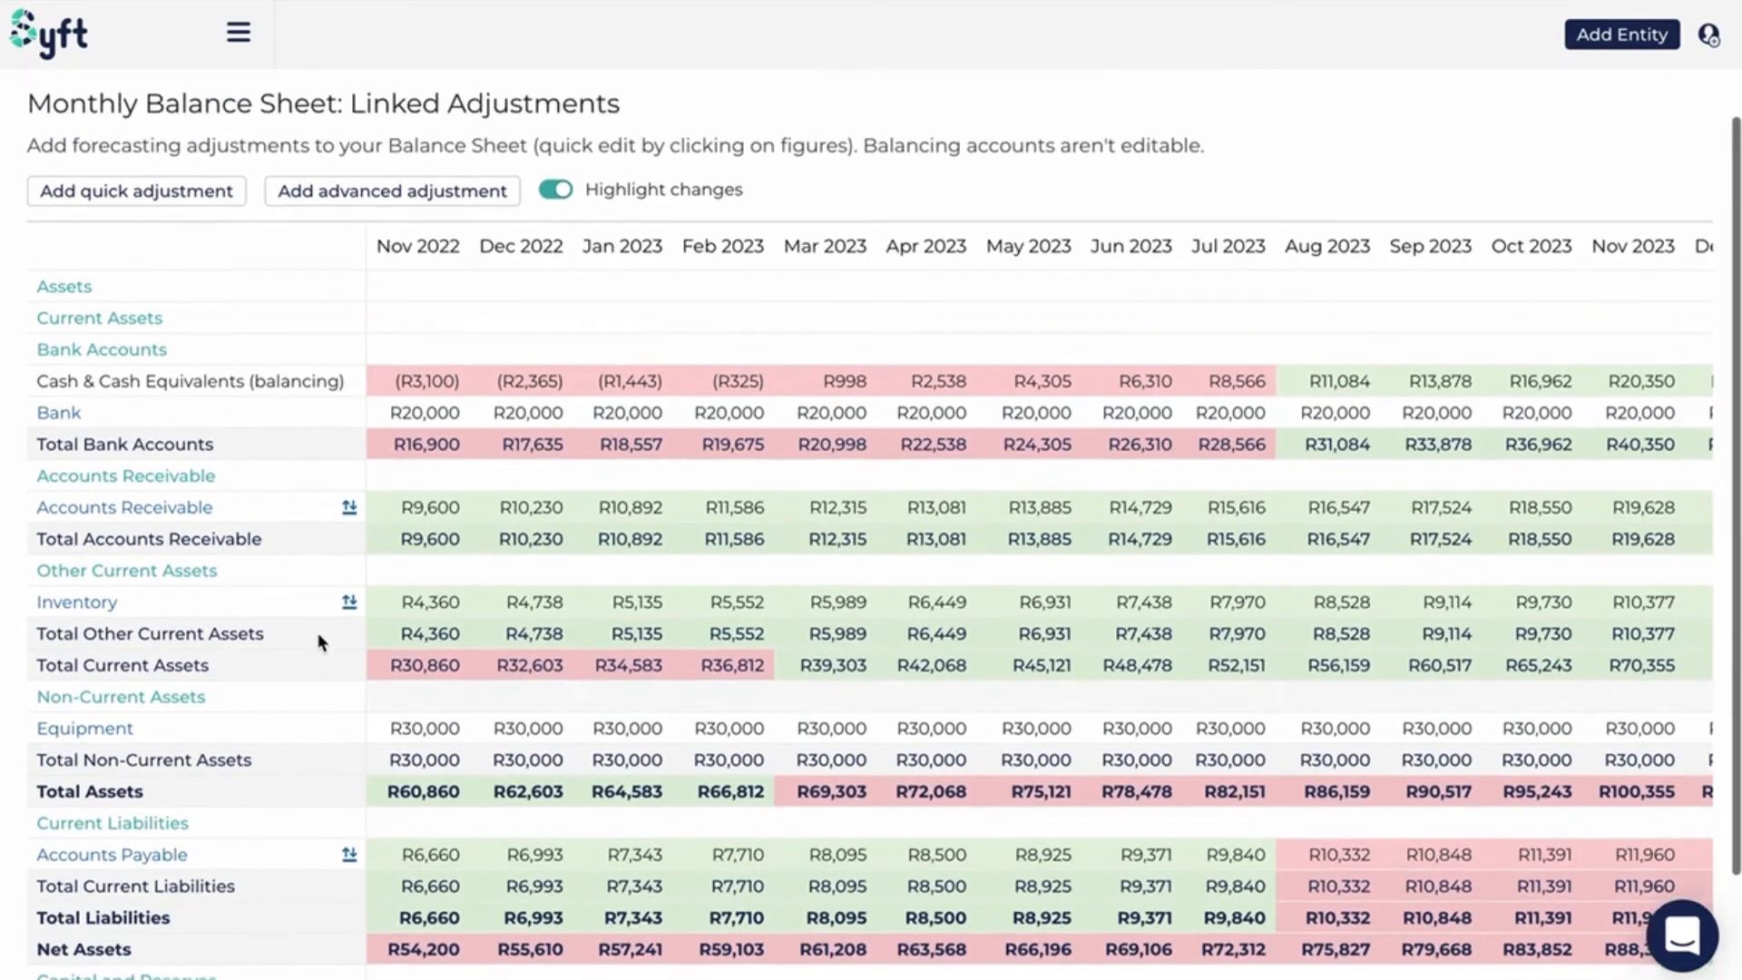